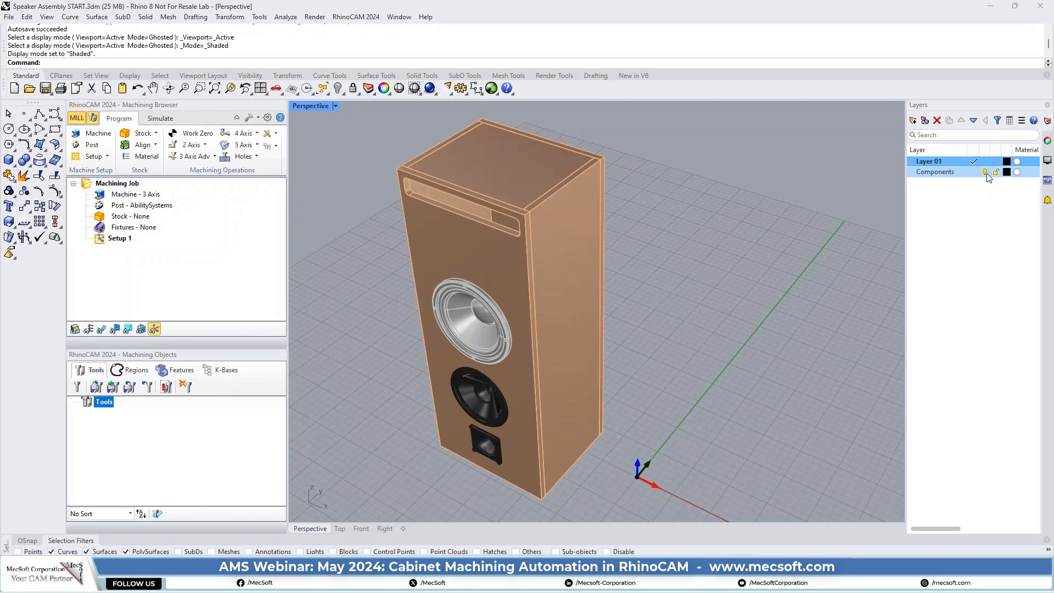
Hide the Components layer, leaving only the speaker cabinet panels in the viewport.
{"action": "left_click", "coordinate": [985, 172]}
{"action": "left_click", "coordinate": [986, 172]}
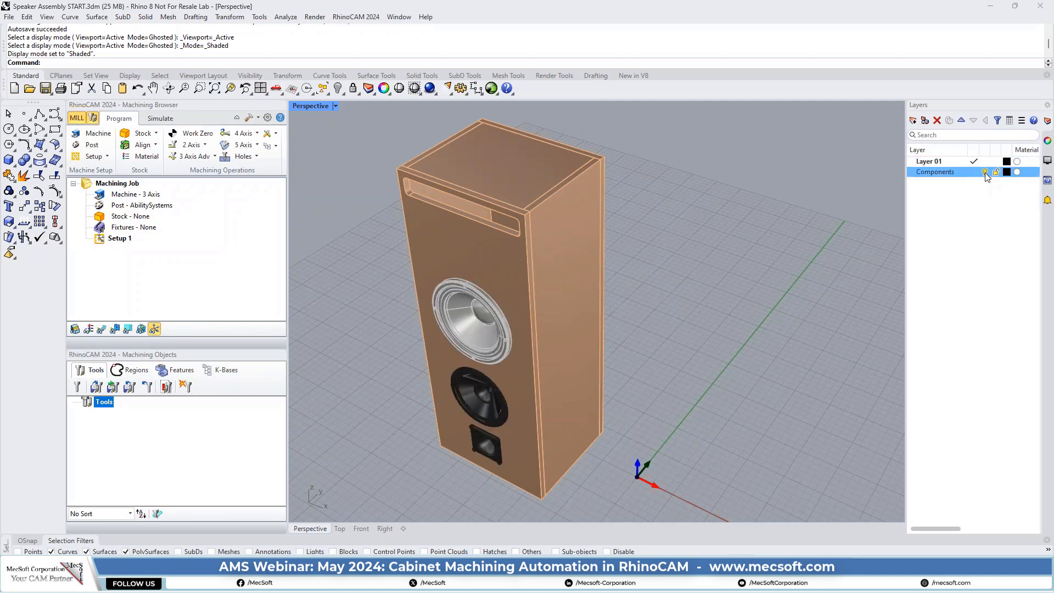
{"action": "left_click", "coordinate": [986, 172]}
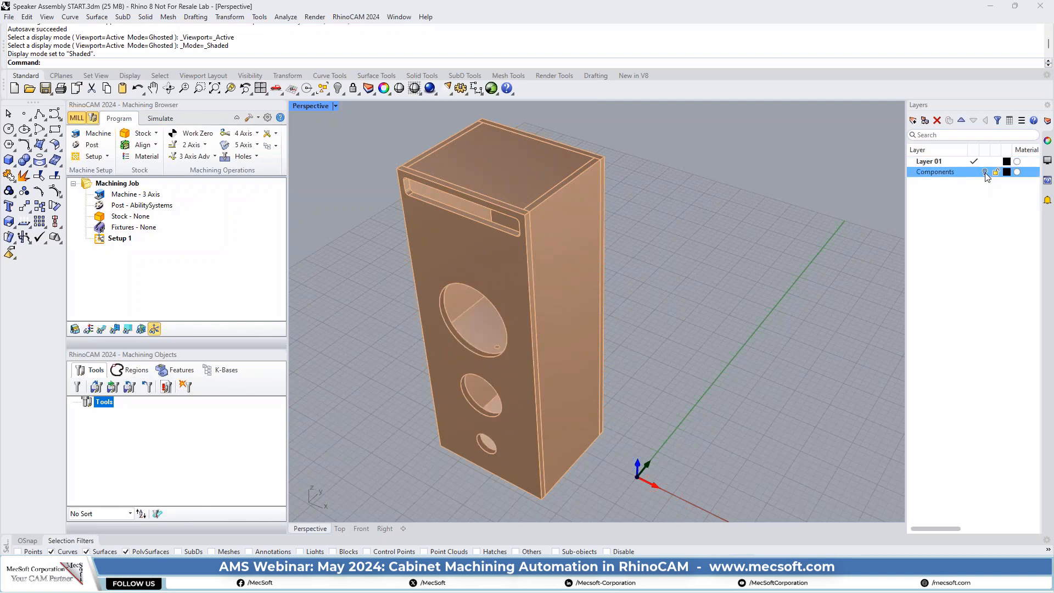
{"action": "left_click", "coordinate": [986, 171]}
Examine how the cabinet is assembled by selecting its front, side and top panels individually, and clear the selection.
{"action": "scroll", "coordinate": [414, 419], "scroll_direction": "down", "scroll_amount": 3}
{"action": "scroll", "coordinate": [485, 374], "scroll_direction": "up", "scroll_amount": 2}
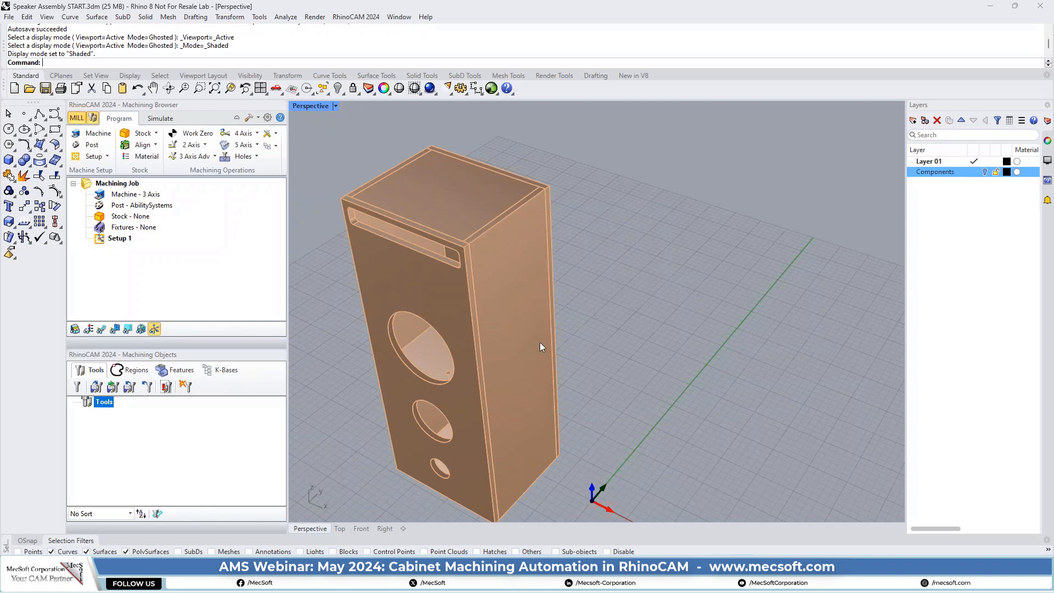
{"action": "right_click_drag", "start_coordinate": [623, 321], "coordinate": [461, 304]}
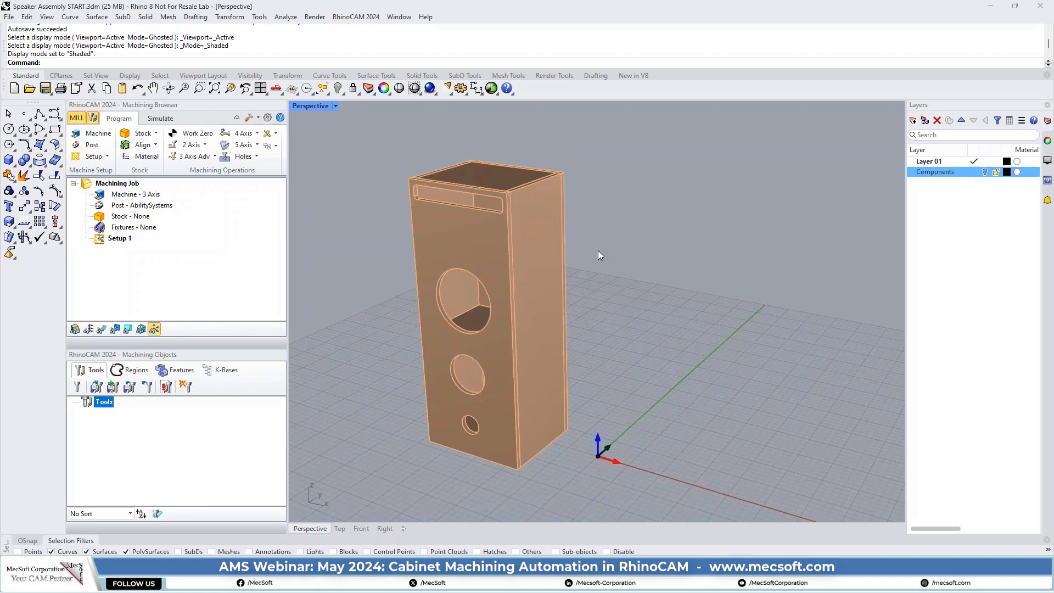
{"action": "mouse_move", "coordinate": [599, 255]}
{"action": "right_mouse_down"}
{"action": "mouse_move", "coordinate": [643, 311]}
{"action": "mouse_move", "coordinate": [628, 231]}
{"action": "mouse_move", "coordinate": [602, 255]}
{"action": "right_mouse_up"}
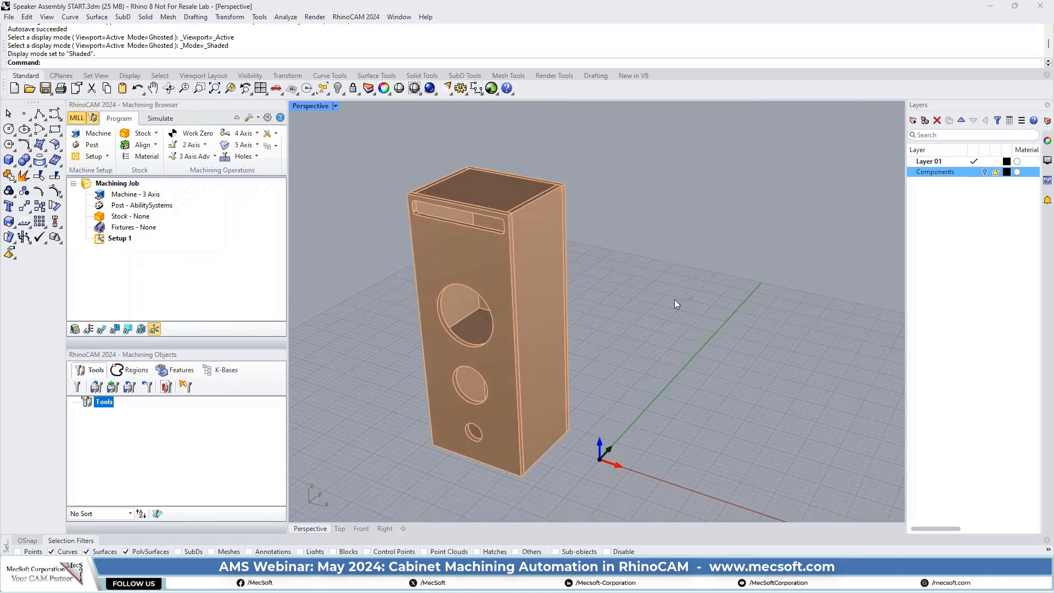
{"action": "left_click", "coordinate": [539, 238]}
{"action": "left_click", "coordinate": [476, 253]}
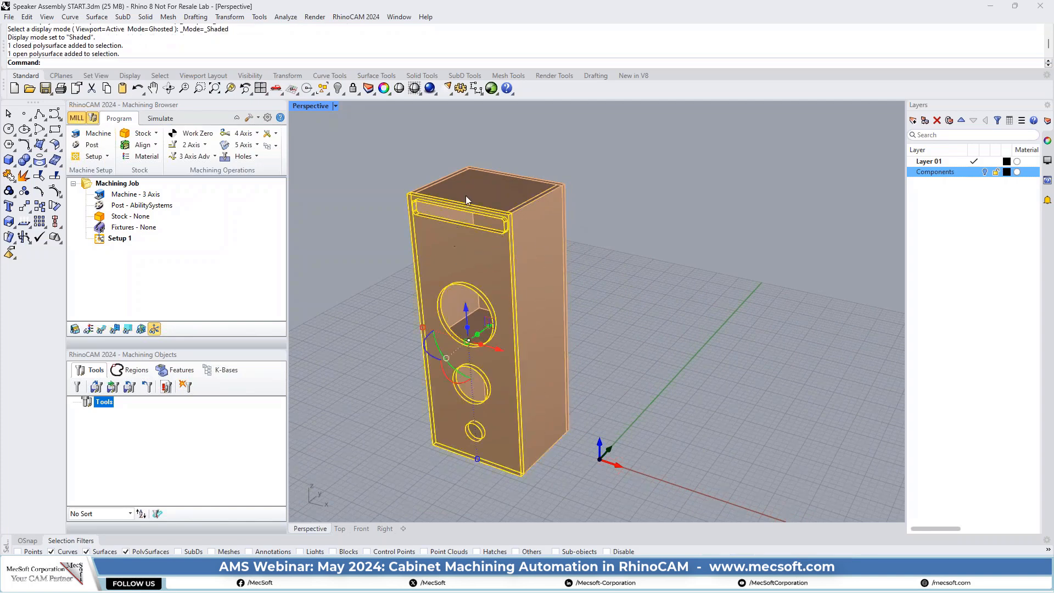
{"action": "left_click", "coordinate": [507, 190]}
{"action": "left_click", "coordinate": [528, 243]}
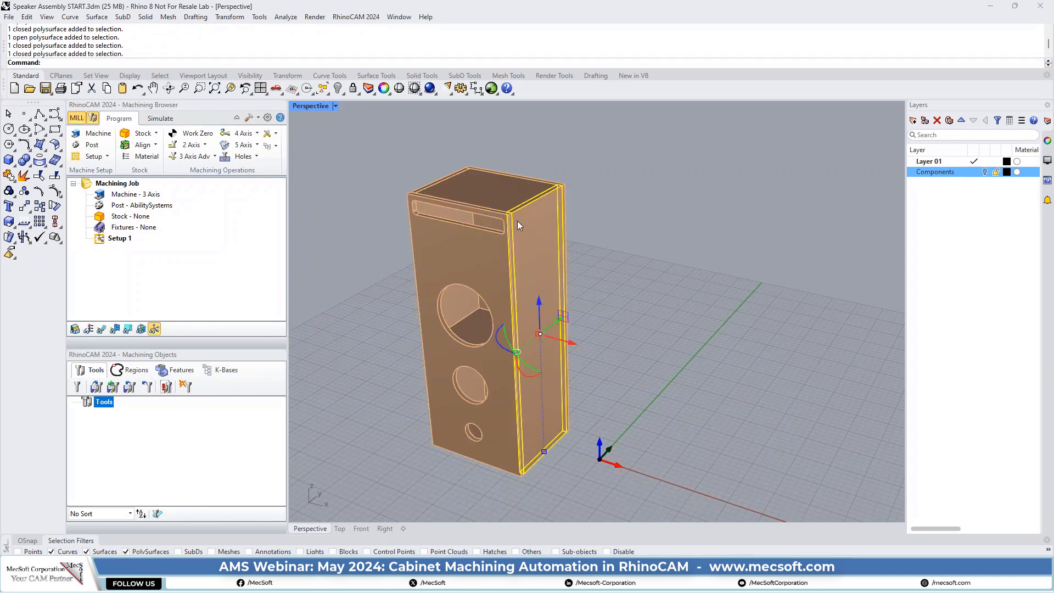
{"action": "scroll", "coordinate": [513, 218], "scroll_direction": "up", "scroll_amount": 2}
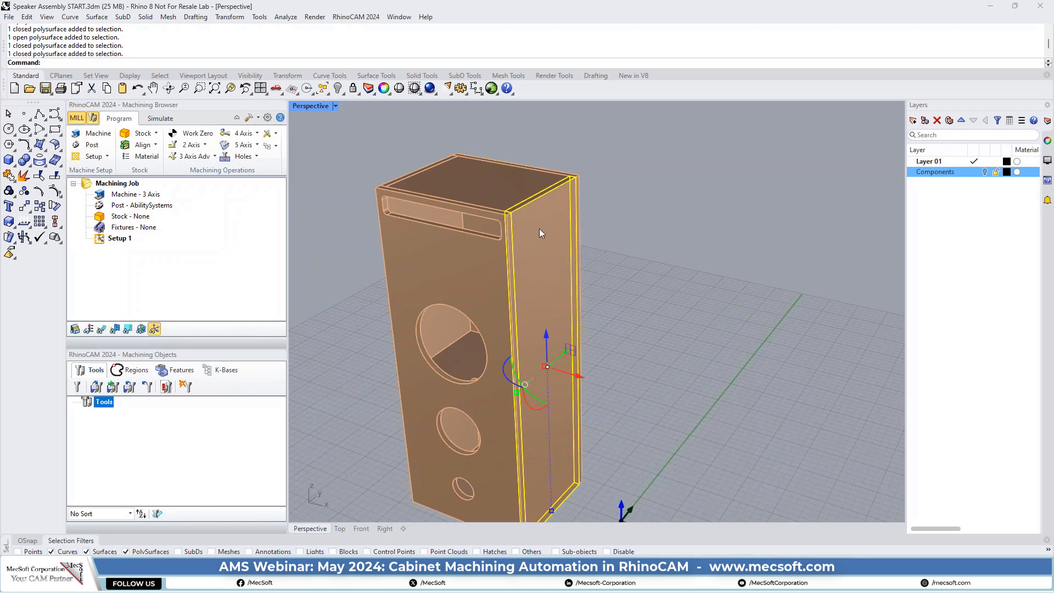
{"action": "right_click_drag", "start_coordinate": [545, 209], "coordinate": [514, 248]}
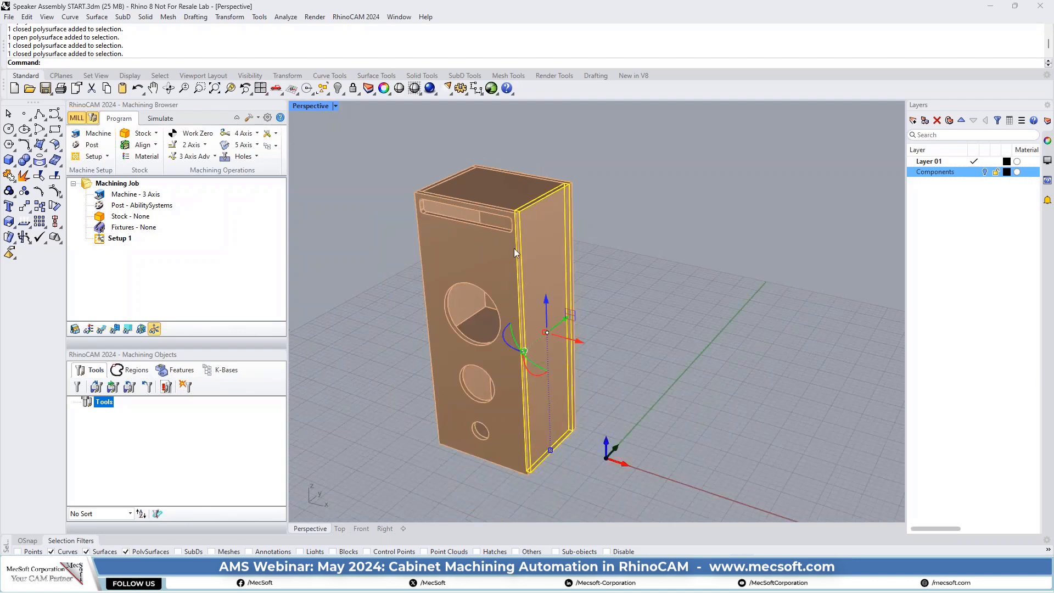
{"action": "left_click", "coordinate": [469, 251]}
{"action": "left_click", "coordinate": [538, 239]}
{"action": "left_click", "coordinate": [491, 190]}
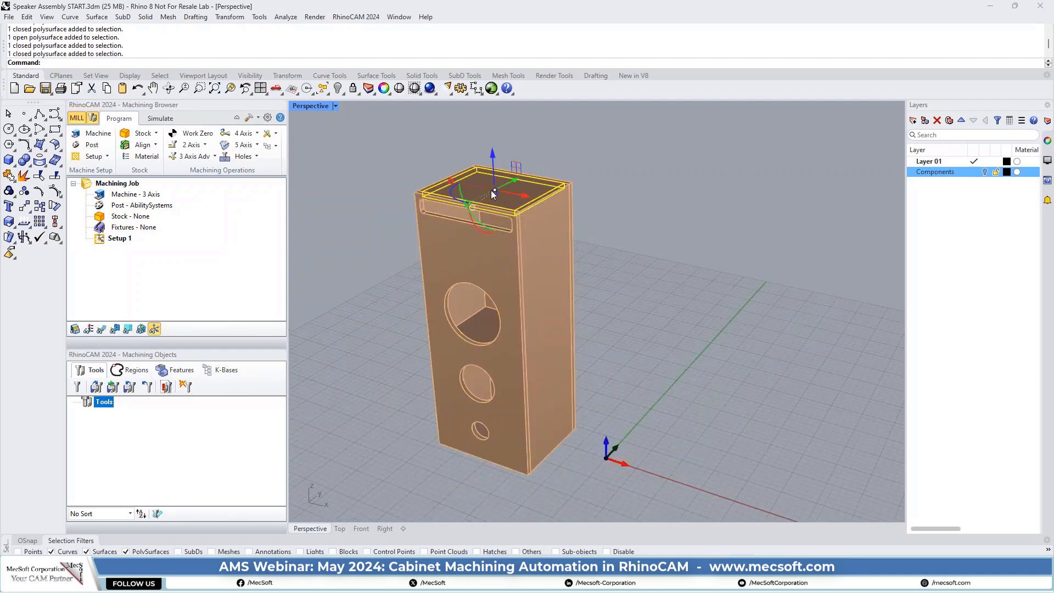
{"action": "right_click_drag", "start_coordinate": [579, 284], "coordinate": [619, 298]}
{"action": "left_click", "coordinate": [624, 210]}
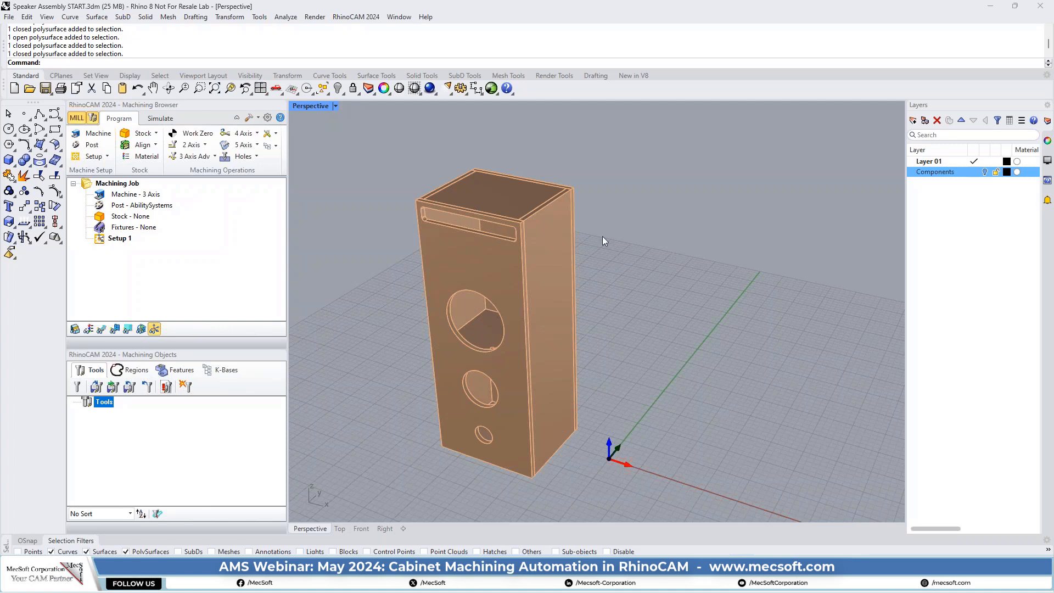
{"action": "scroll", "coordinate": [430, 284], "scroll_direction": "down", "scroll_amount": 3}
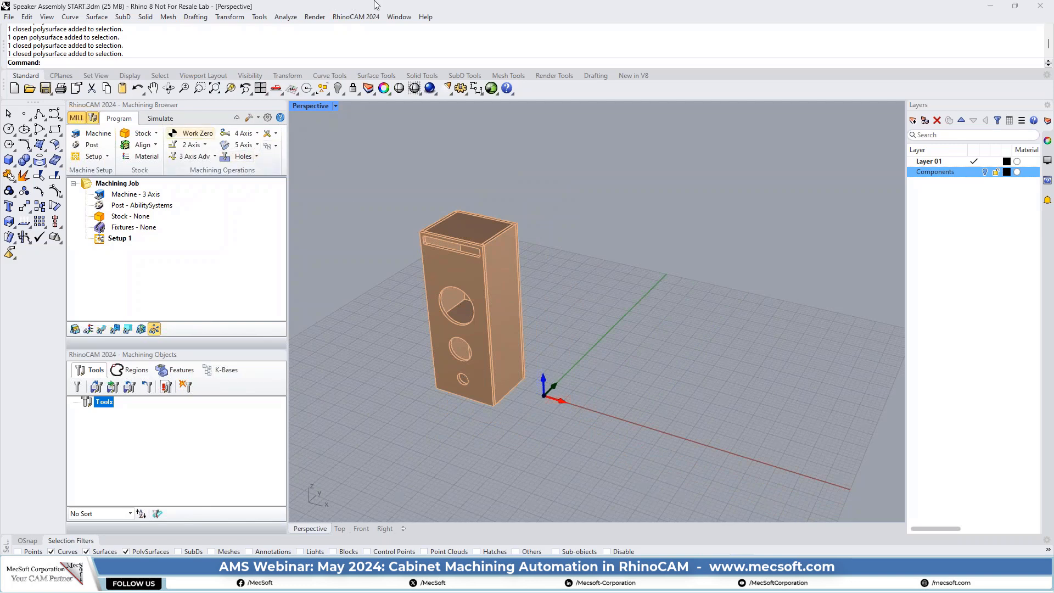
{"action": "left_click", "coordinate": [356, 17]}
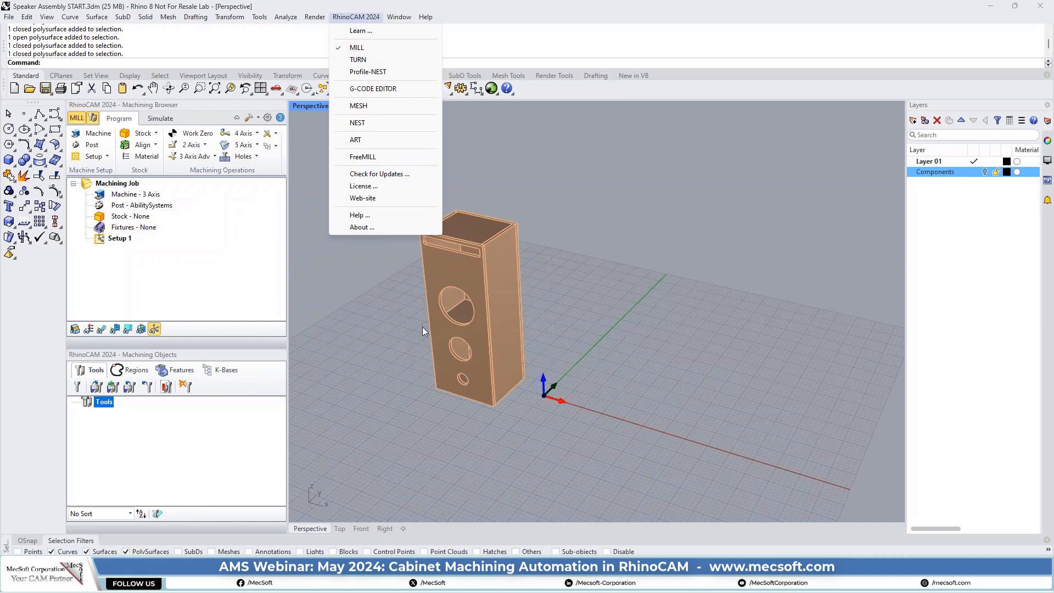
{"action": "left_click", "coordinate": [429, 265]}
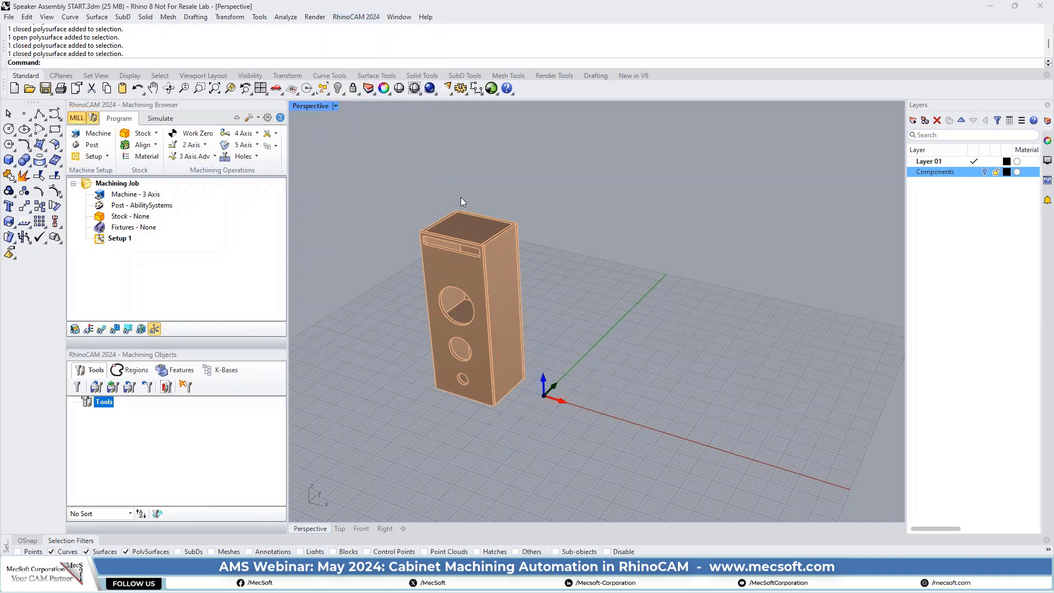
{"action": "scroll", "coordinate": [471, 268], "scroll_direction": "up", "scroll_amount": 2}
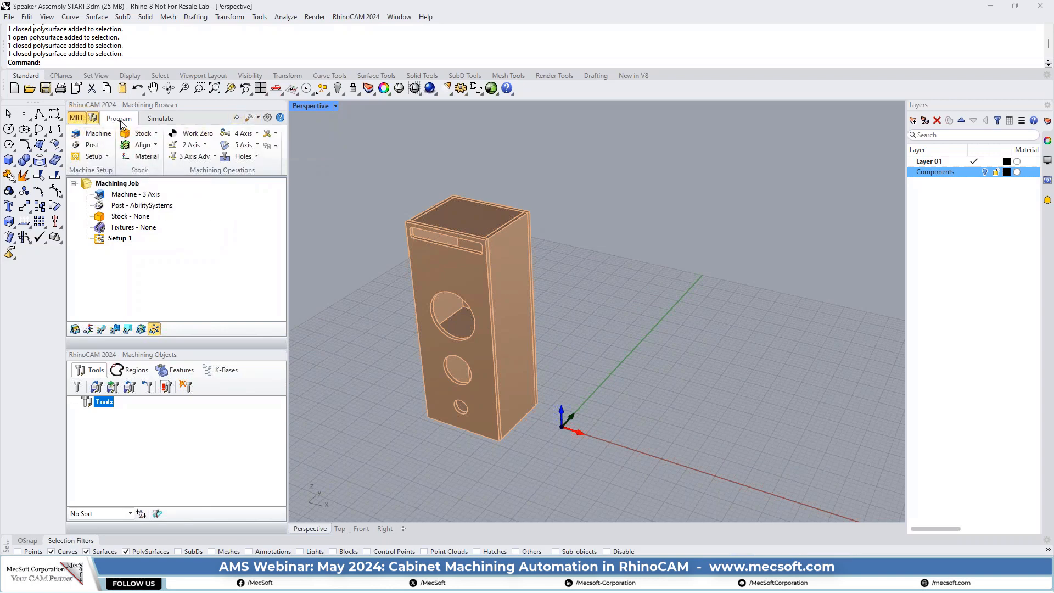
Start a Flat Panel Layout that uses all visible panels.
{"action": "left_click", "coordinate": [258, 118]}
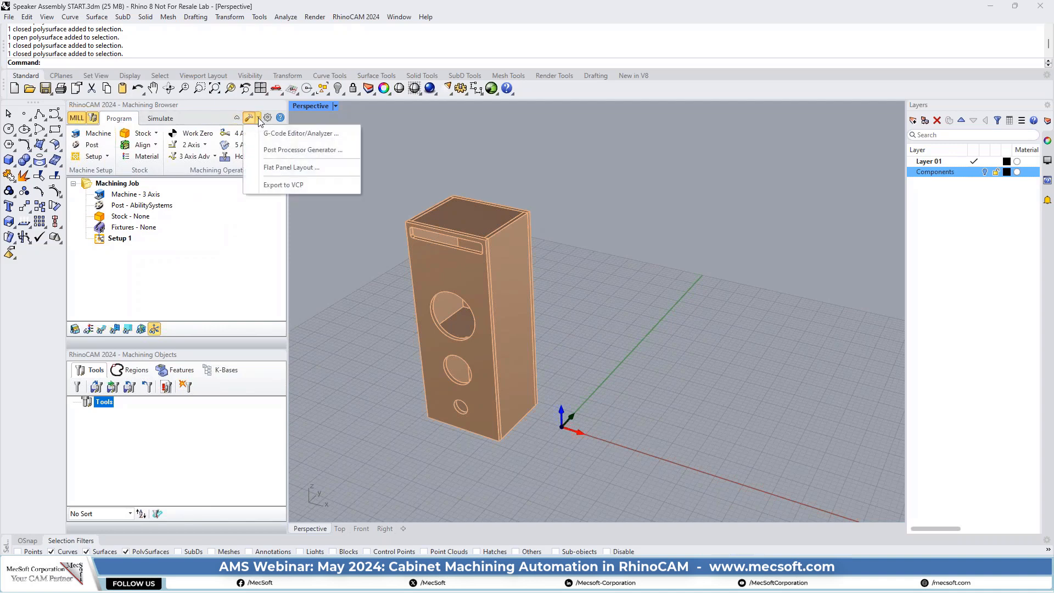
{"action": "left_click", "coordinate": [328, 167]}
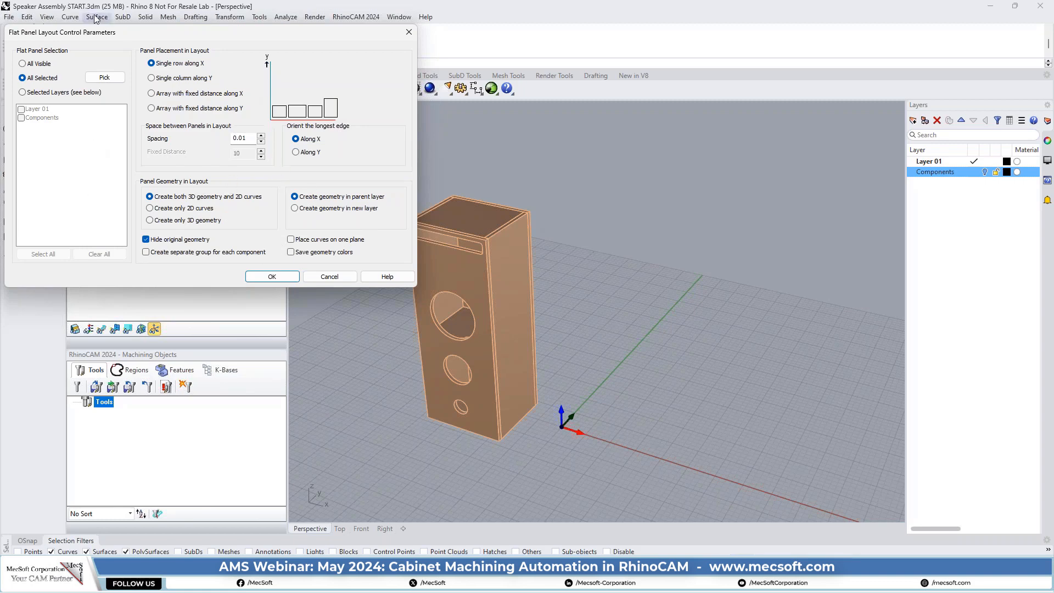
{"action": "left_click", "coordinate": [23, 64]}
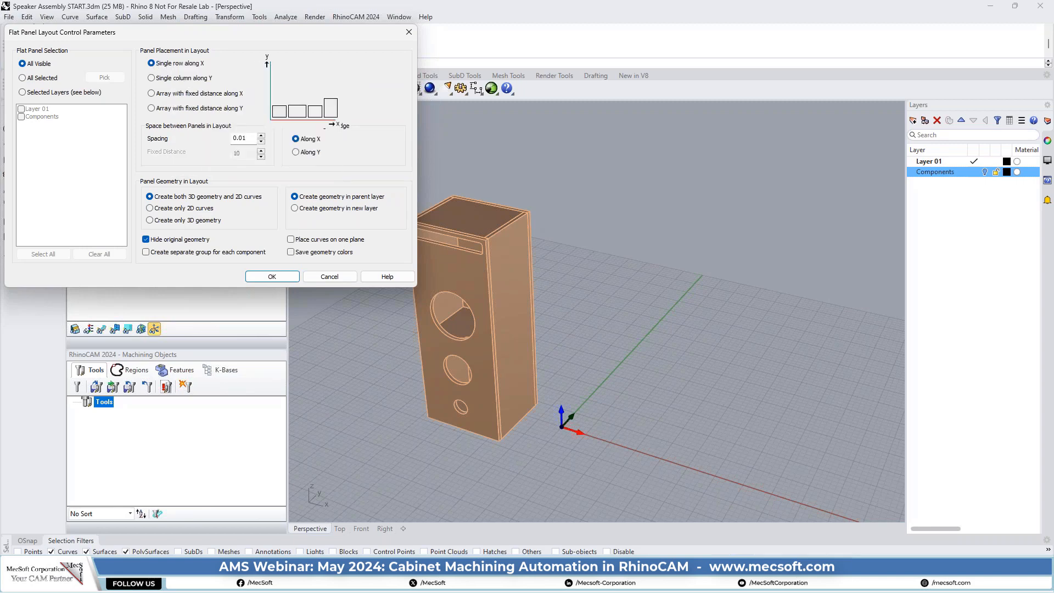
{"action": "scroll", "coordinate": [449, 294], "scroll_direction": "down", "scroll_amount": 5}
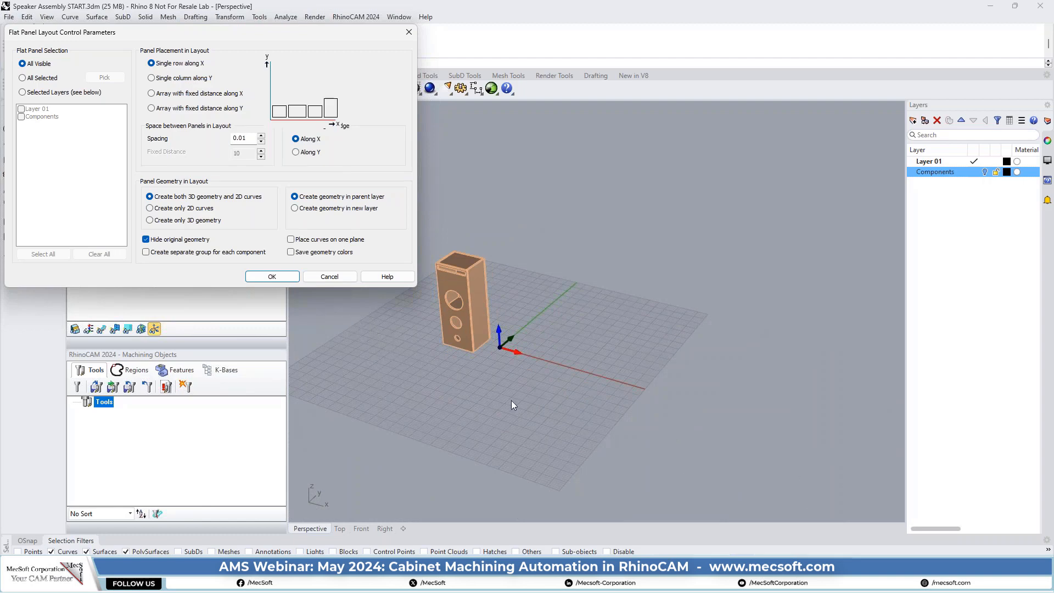
{"action": "scroll", "coordinate": [433, 290], "scroll_direction": "up", "scroll_amount": 6}
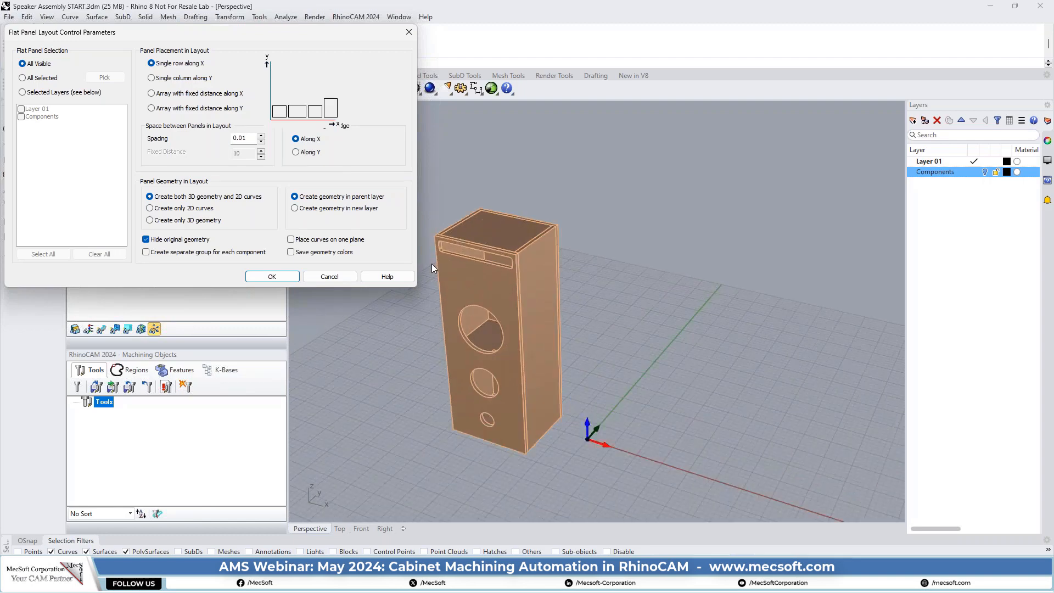
Generate the flat panel layout with a spacing of 1 between panels, creating only 3D geometry.
{"action": "double_click", "coordinate": [240, 138]}
{"action": "type", "text": "1"}
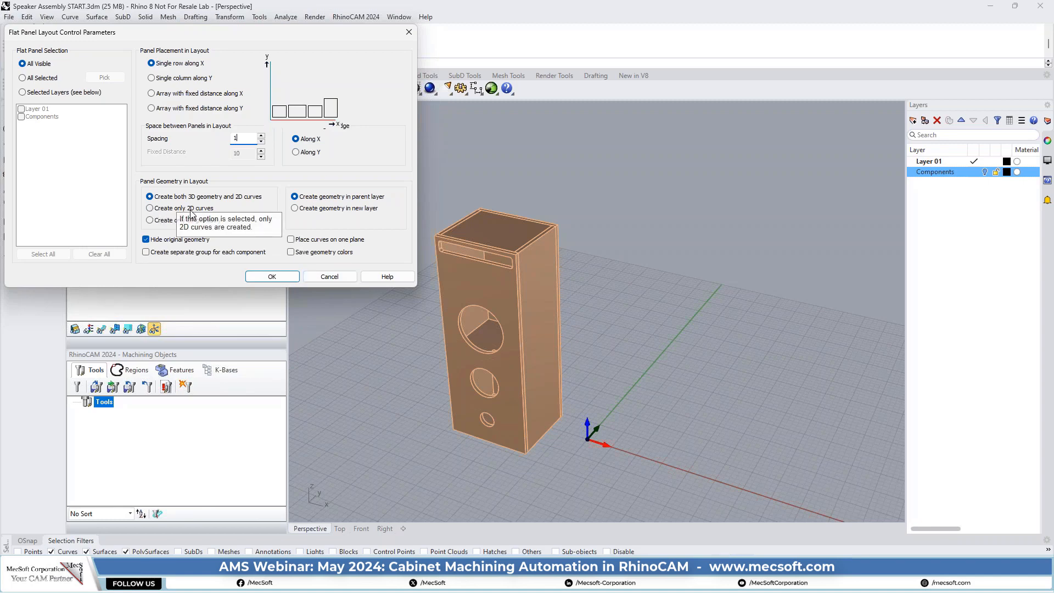
{"action": "left_click", "coordinate": [150, 221]}
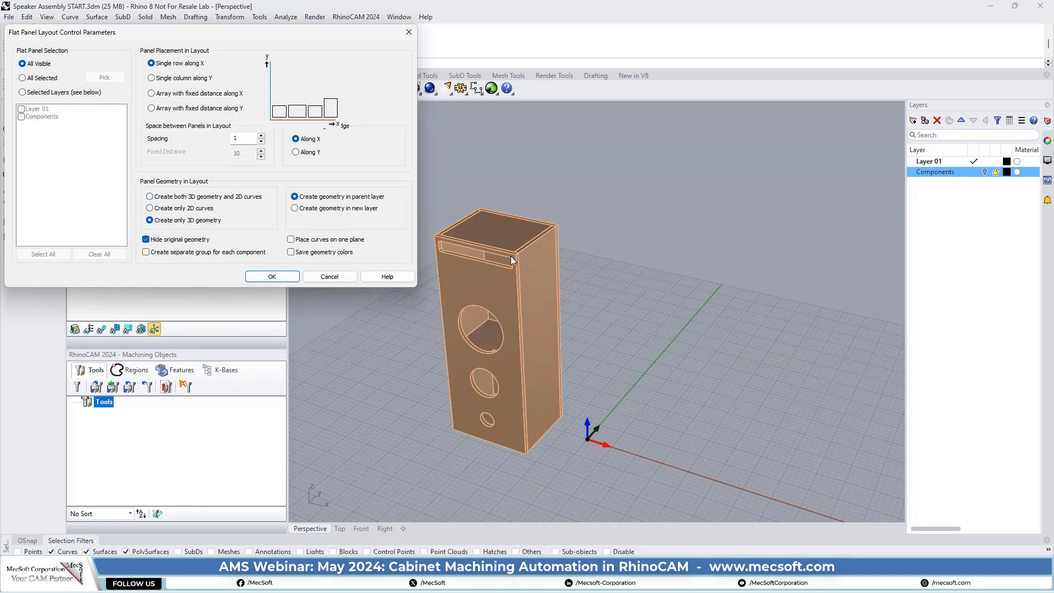
{"action": "scroll", "coordinate": [494, 308], "scroll_direction": "down", "scroll_amount": 1}
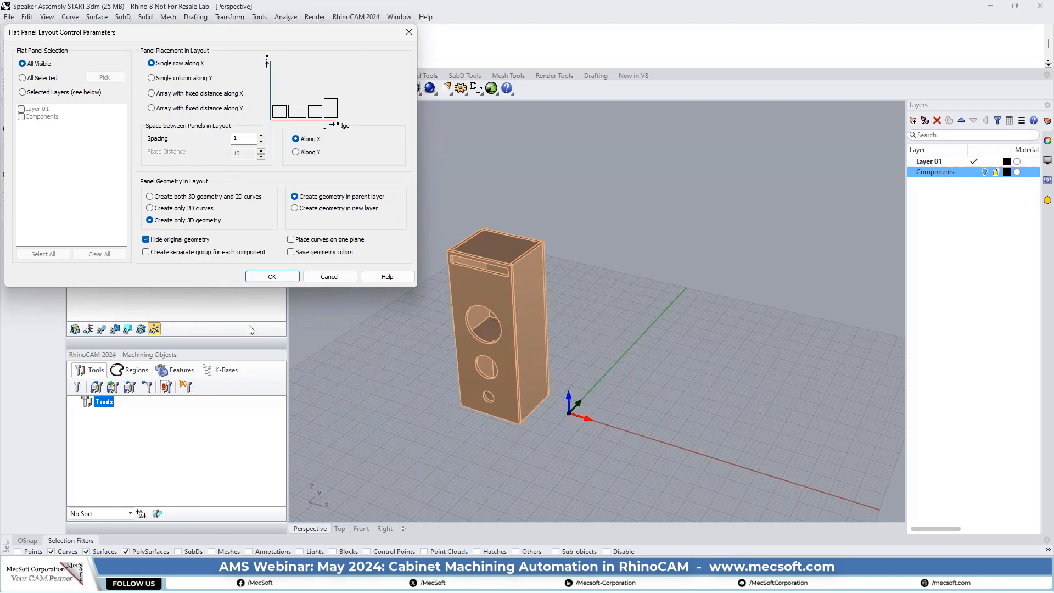
{"action": "left_click", "coordinate": [272, 277]}
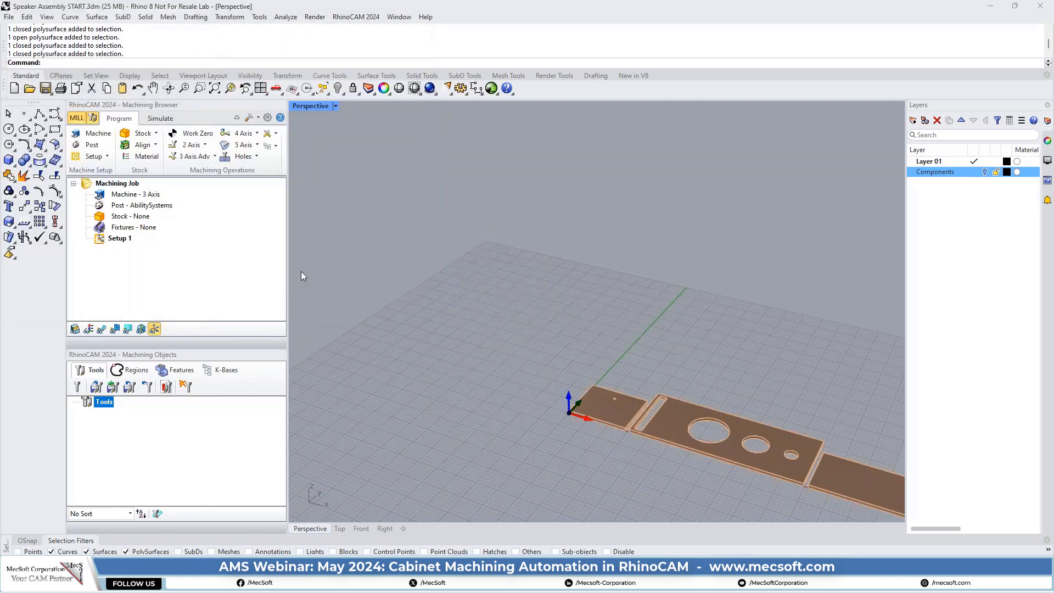
Switch the viewport to the Top view with the whole row of flat panels in sight.
{"action": "scroll", "coordinate": [338, 279], "scroll_direction": "down", "scroll_amount": 8}
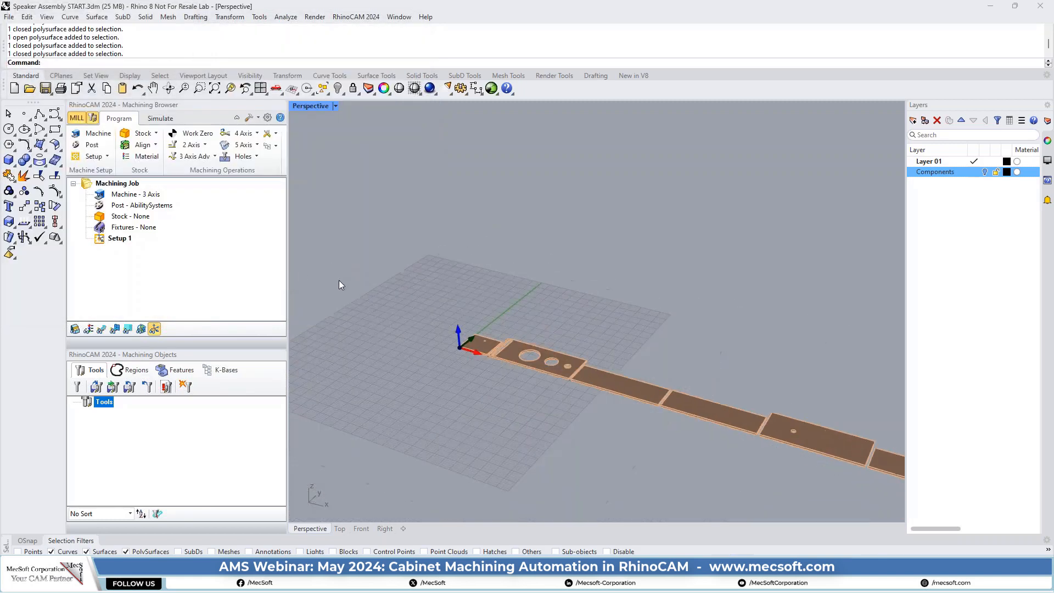
{"action": "mouse_move", "coordinate": [582, 418]}
{"action": "right_mouse_down"}
{"action": "mouse_move", "coordinate": [627, 390]}
{"action": "mouse_move", "coordinate": [635, 351]}
{"action": "mouse_move", "coordinate": [588, 414]}
{"action": "mouse_move", "coordinate": [588, 433]}
{"action": "mouse_move", "coordinate": [596, 410]}
{"action": "right_mouse_up"}
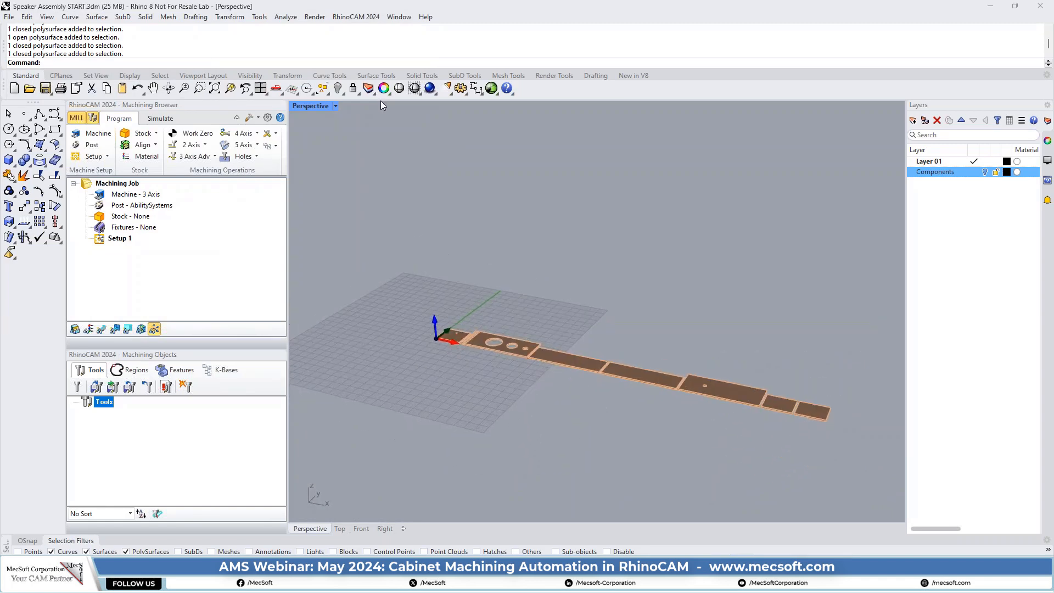
{"action": "left_click", "coordinate": [282, 93]}
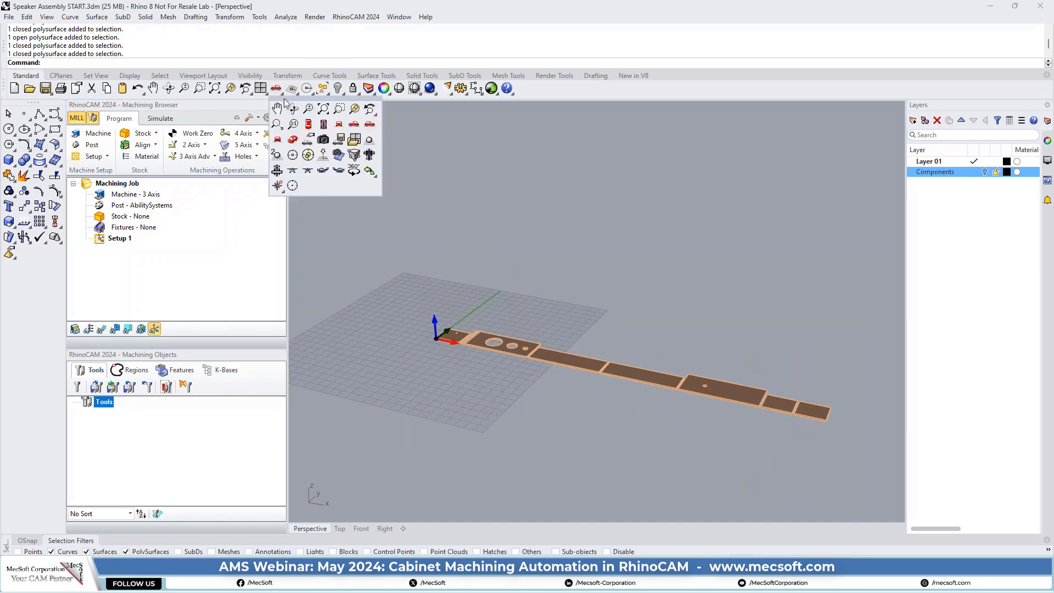
{"action": "left_click", "coordinate": [307, 123]}
{"action": "scroll", "coordinate": [426, 265], "scroll_direction": "down", "scroll_amount": 3}
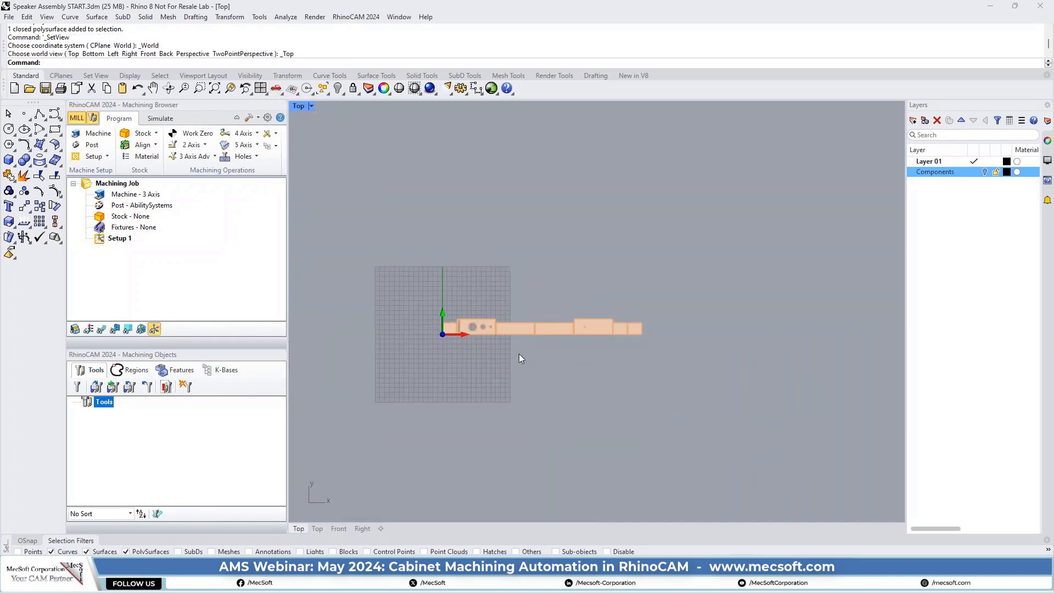
{"action": "scroll", "coordinate": [495, 333], "scroll_direction": "up", "scroll_amount": 6}
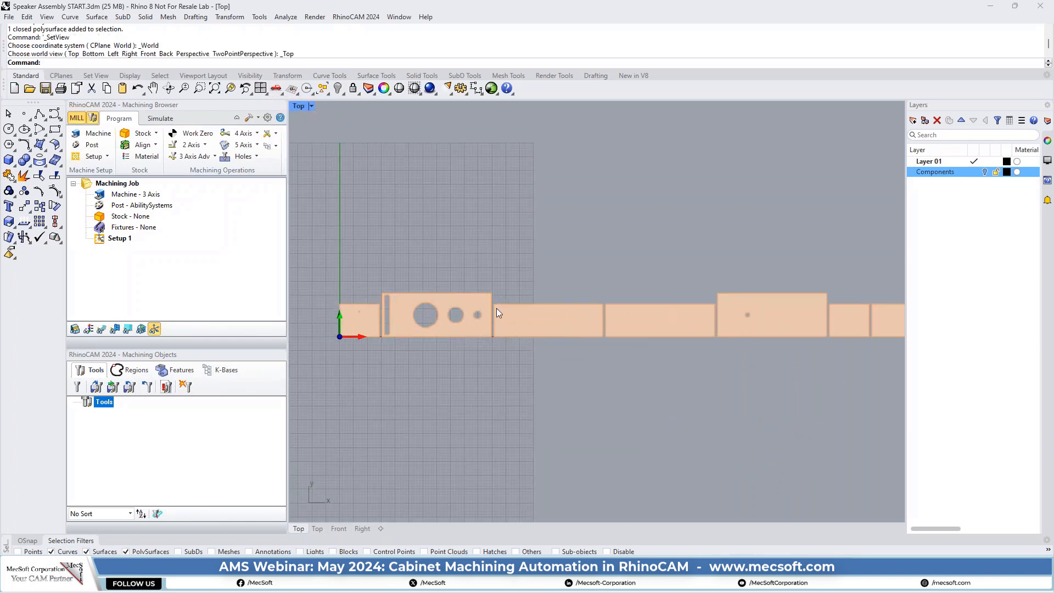
{"action": "scroll", "coordinate": [399, 311], "scroll_direction": "down", "scroll_amount": 2}
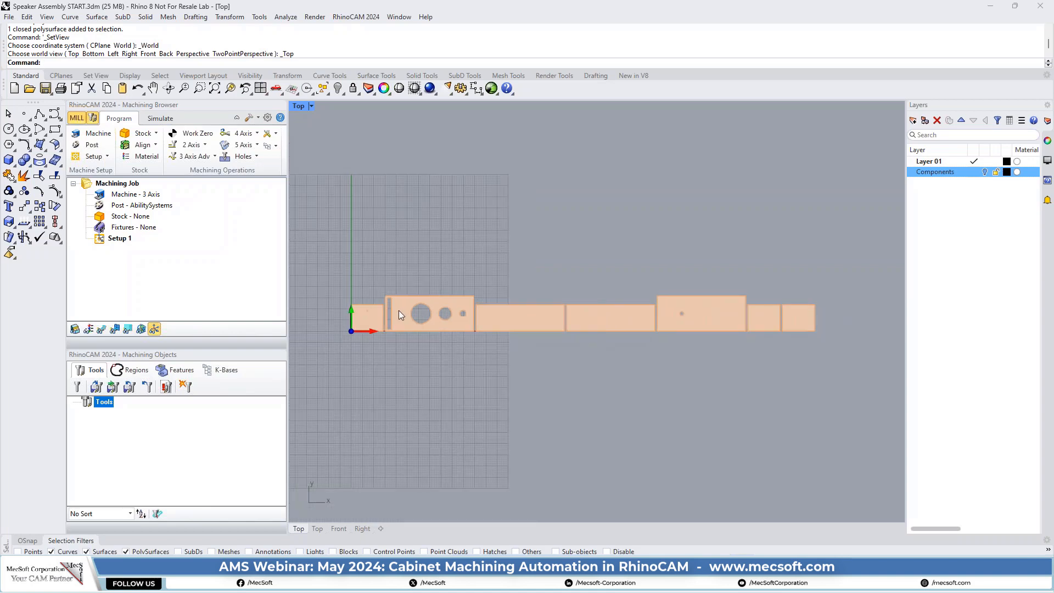
Move all the laid-out panels together in the negative Y direction so they sit clear below the X axis, and deselect them.
{"action": "left_click_drag", "start_coordinate": [325, 377], "coordinate": [810, 301]}
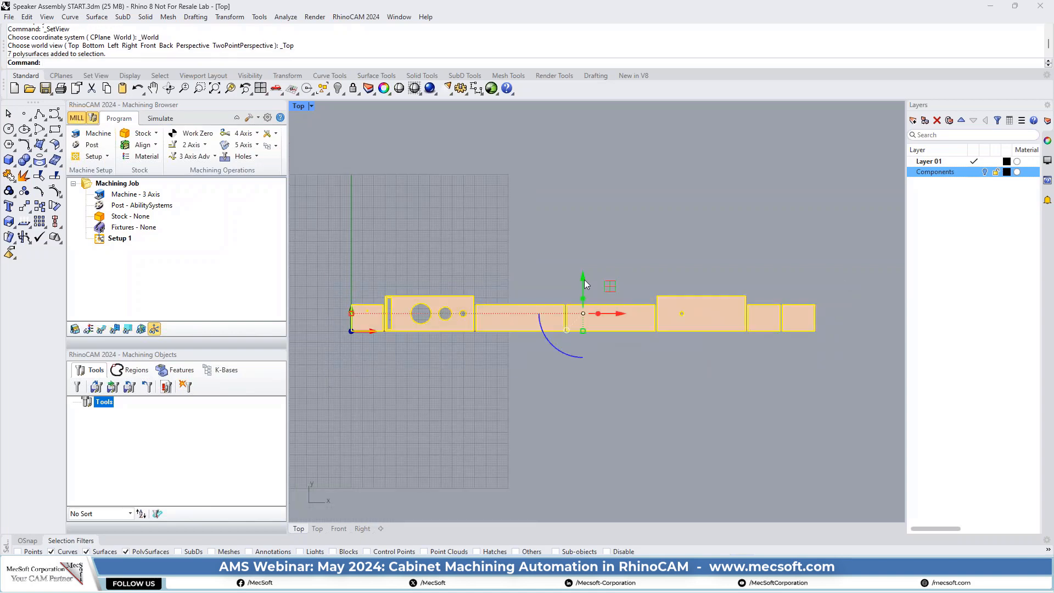
{"action": "left_click_drag", "start_coordinate": [581, 276], "coordinate": [580, 334]}
{"action": "left_click", "coordinate": [439, 297]}
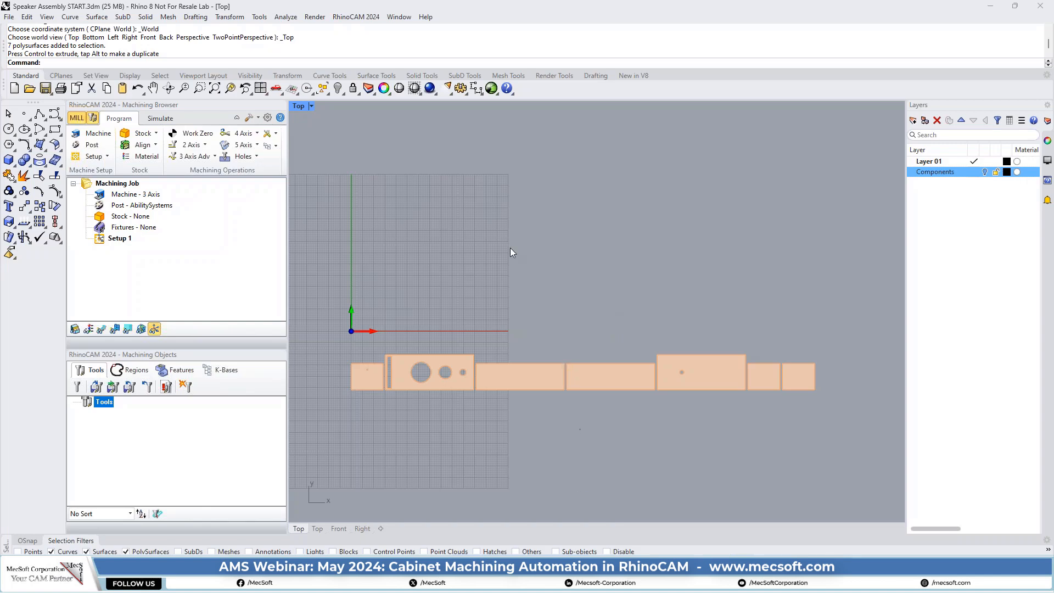
Open the RhinoCAM NEST module and display its nesting type options.
{"action": "left_click", "coordinate": [367, 20]}
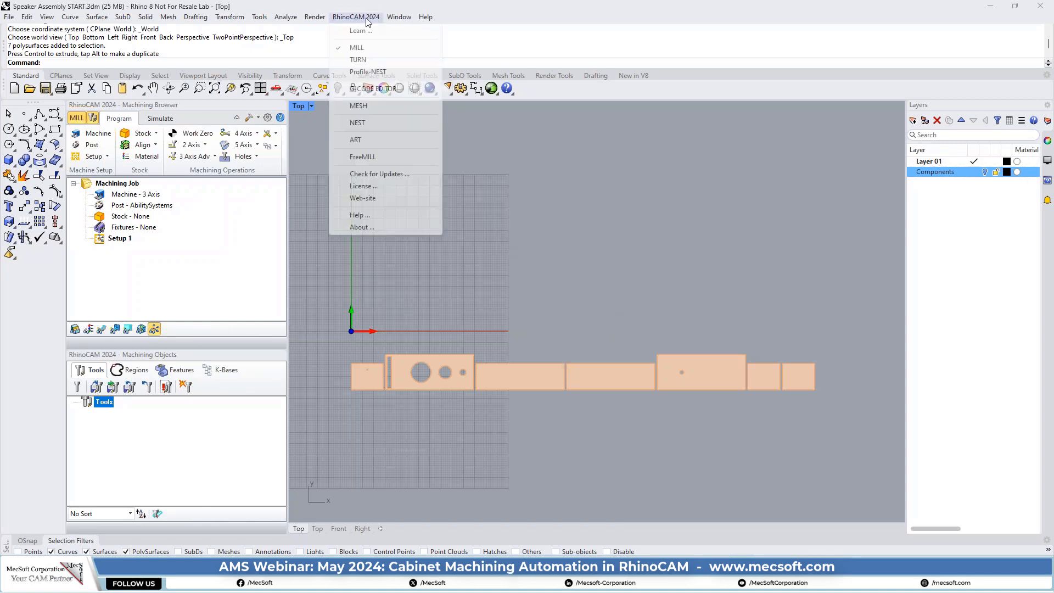
{"action": "left_click", "coordinate": [366, 125]}
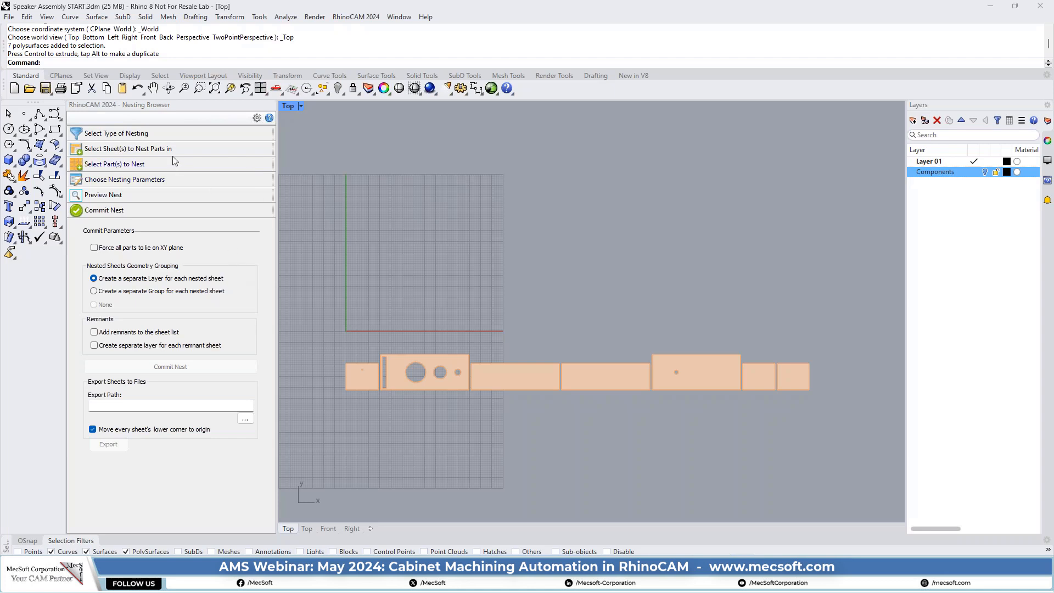
{"action": "left_click", "coordinate": [147, 134]}
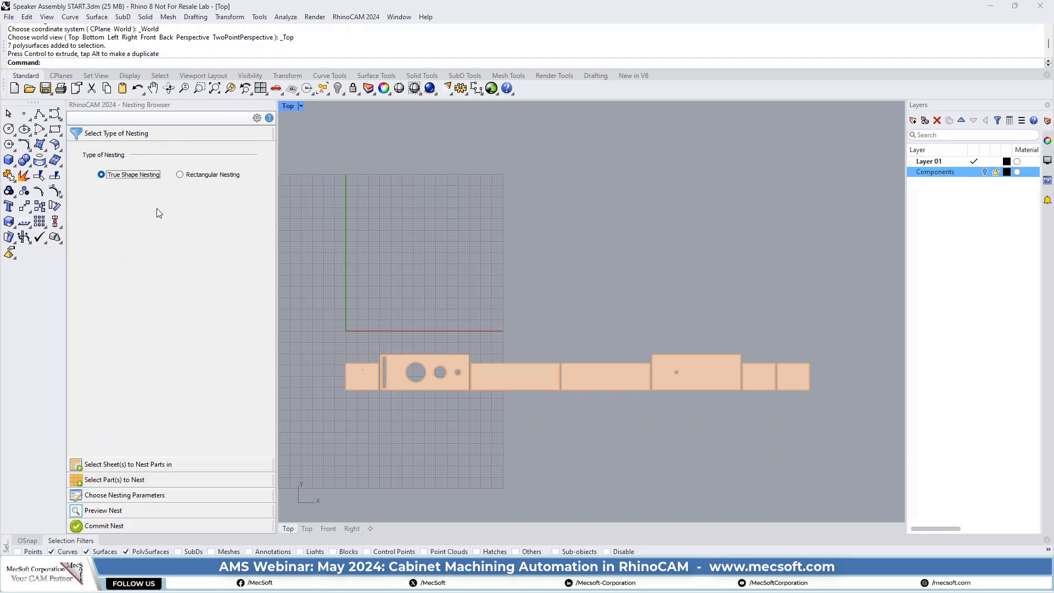
{"action": "left_click", "coordinate": [112, 478]}
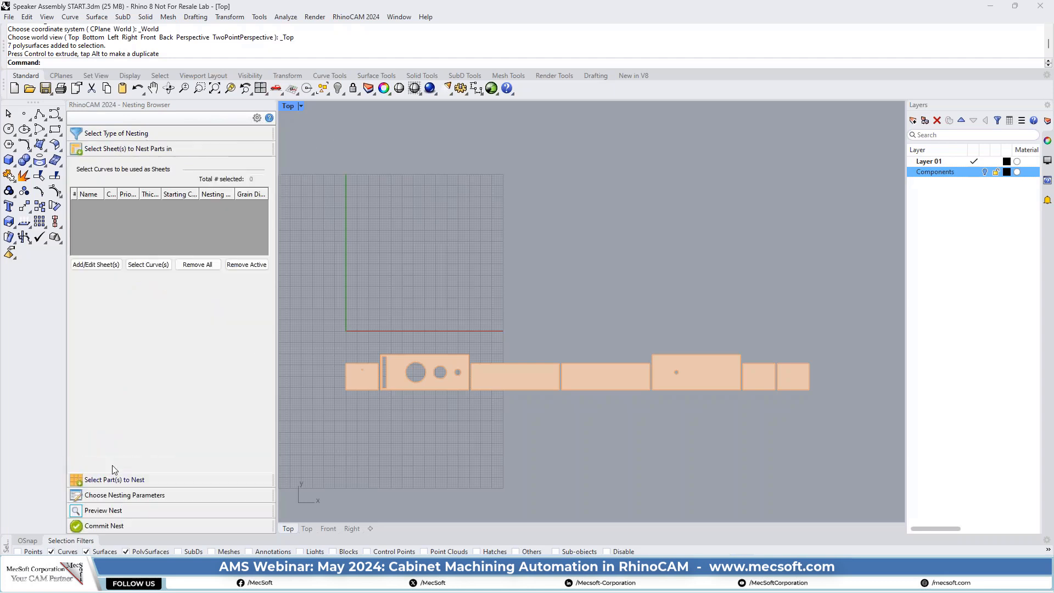
{"action": "left_click", "coordinate": [122, 497]}
{"action": "left_click", "coordinate": [123, 521]}
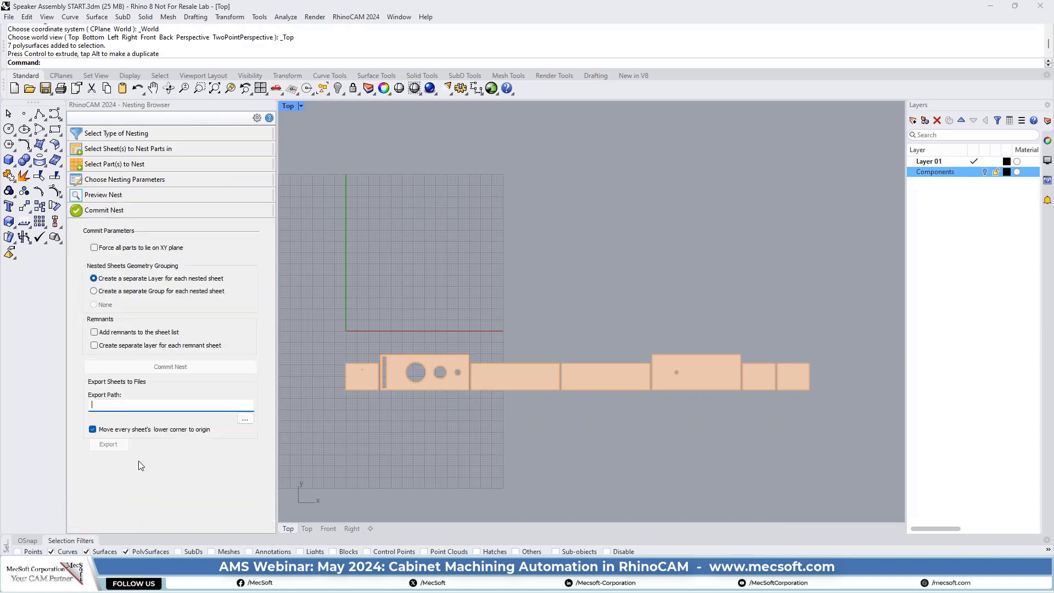
{"action": "left_click", "coordinate": [153, 132]}
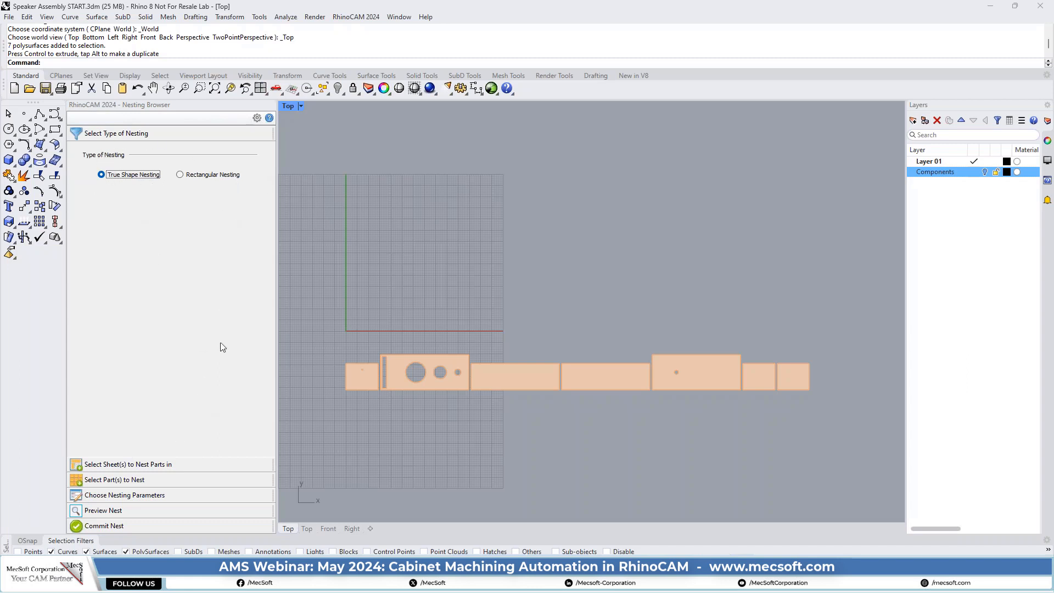
Add one 60 by 60 rectangular sheet named RectSheet at X 0, Y 0 to nest the parts in.
{"action": "left_click", "coordinate": [132, 466]}
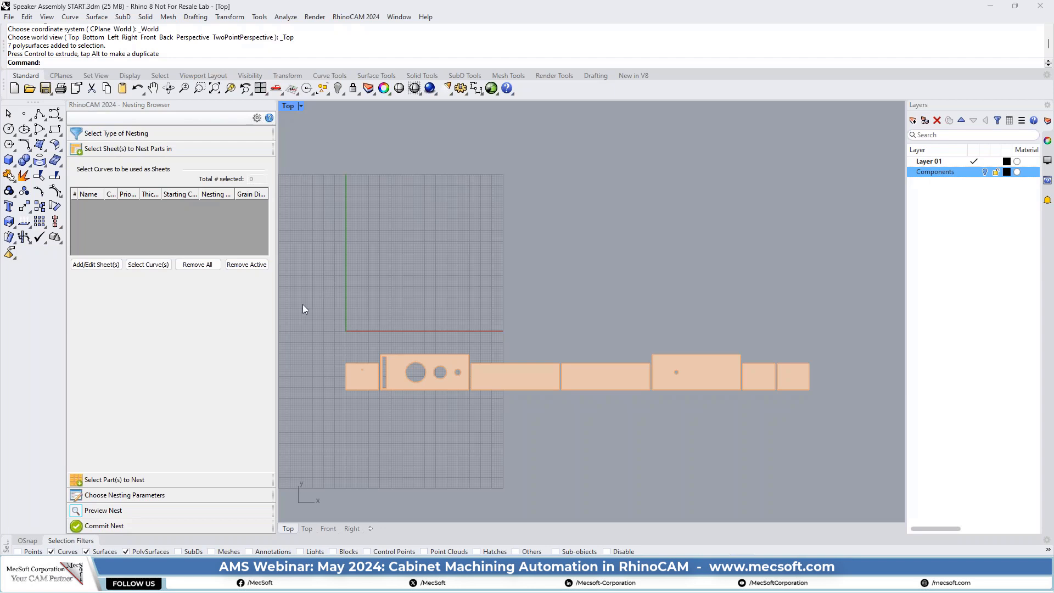
{"action": "left_click", "coordinate": [96, 264]}
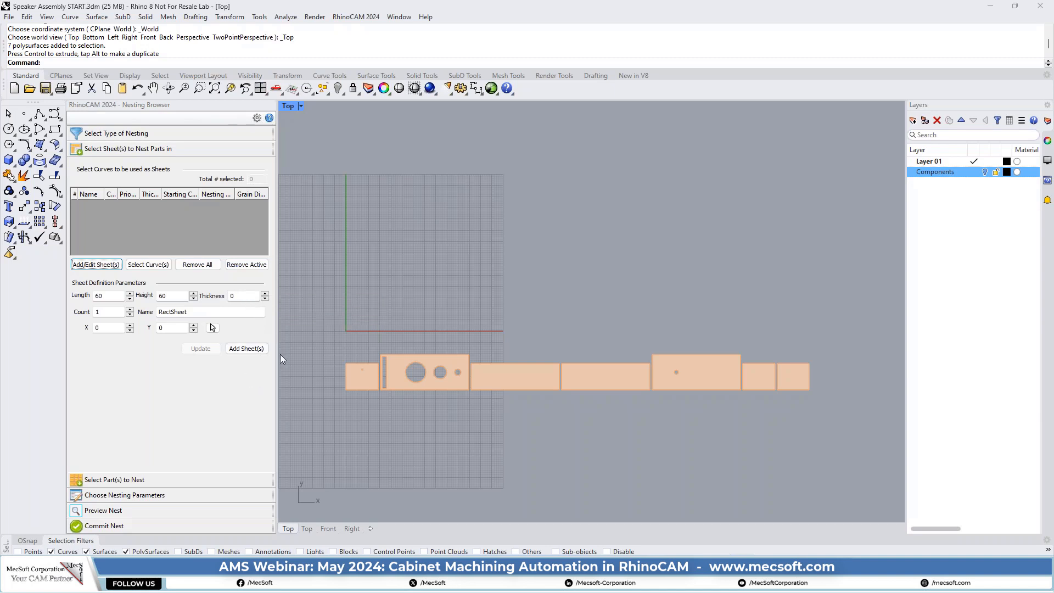
{"action": "left_click", "coordinate": [247, 351]}
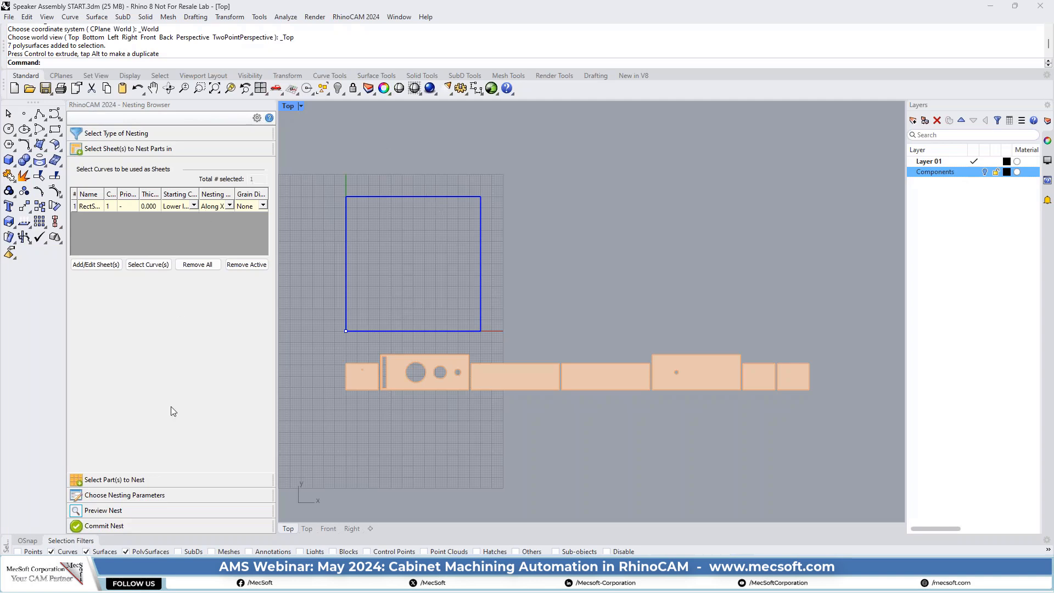
Add all seven laid-out panels as the parts to nest.
{"action": "left_click", "coordinate": [119, 477]}
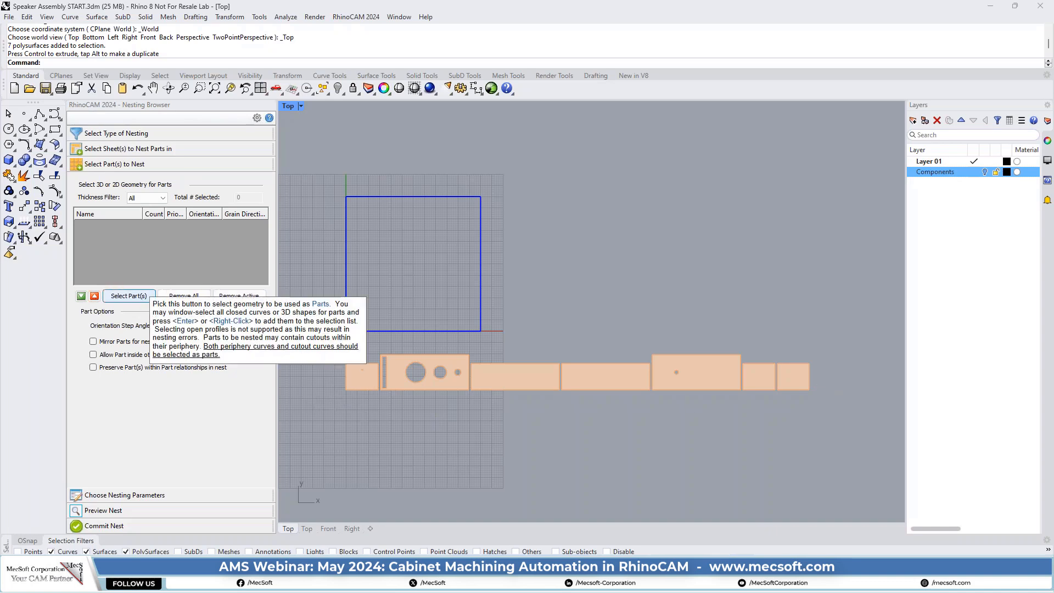
{"action": "left_click", "coordinate": [129, 296]}
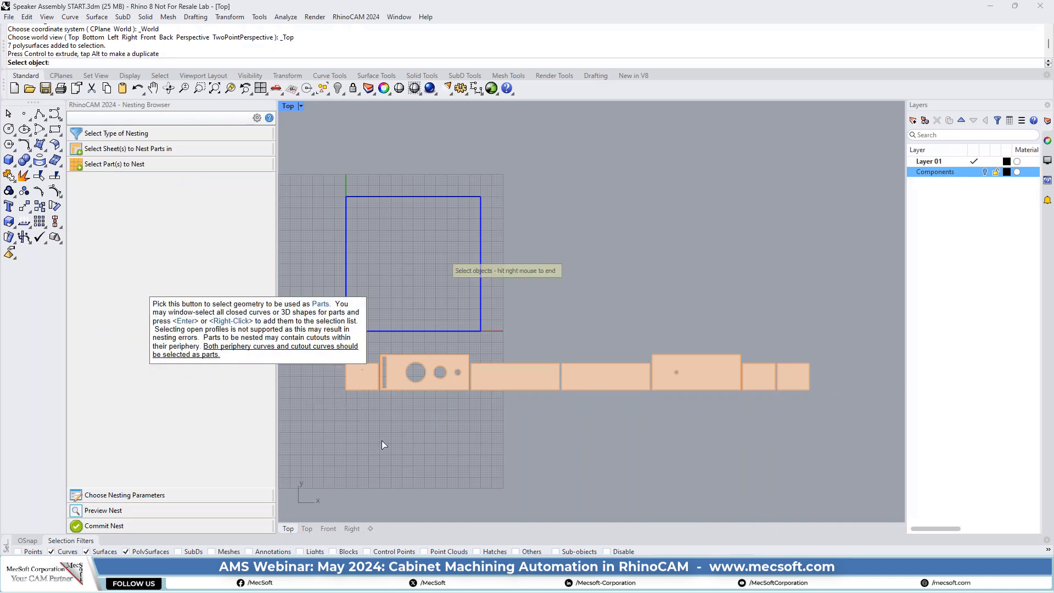
{"action": "left_click_drag", "start_coordinate": [311, 460], "coordinate": [845, 348]}
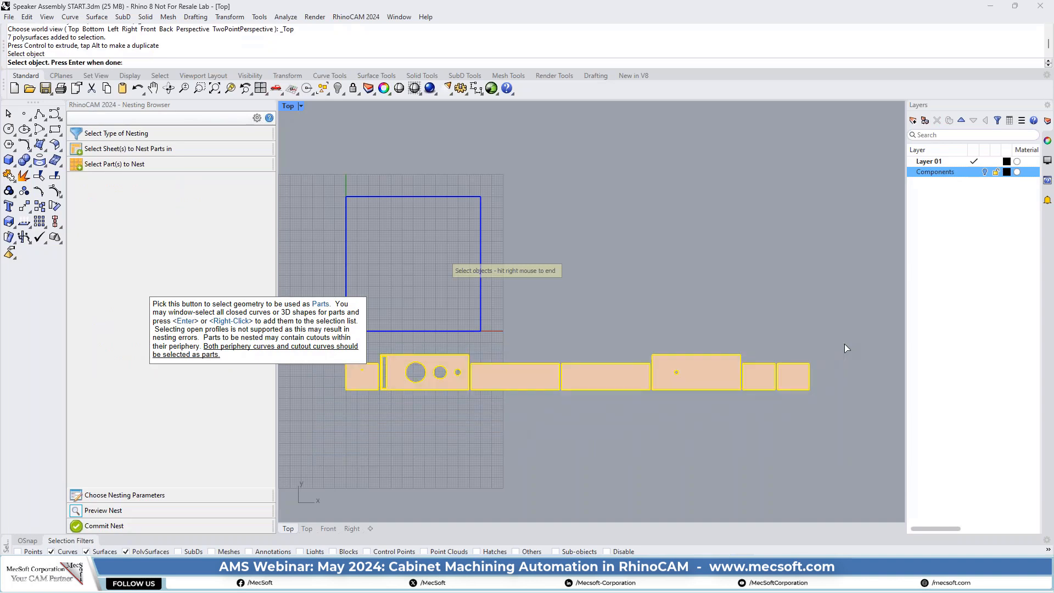
{"action": "right_click", "coordinate": [570, 415]}
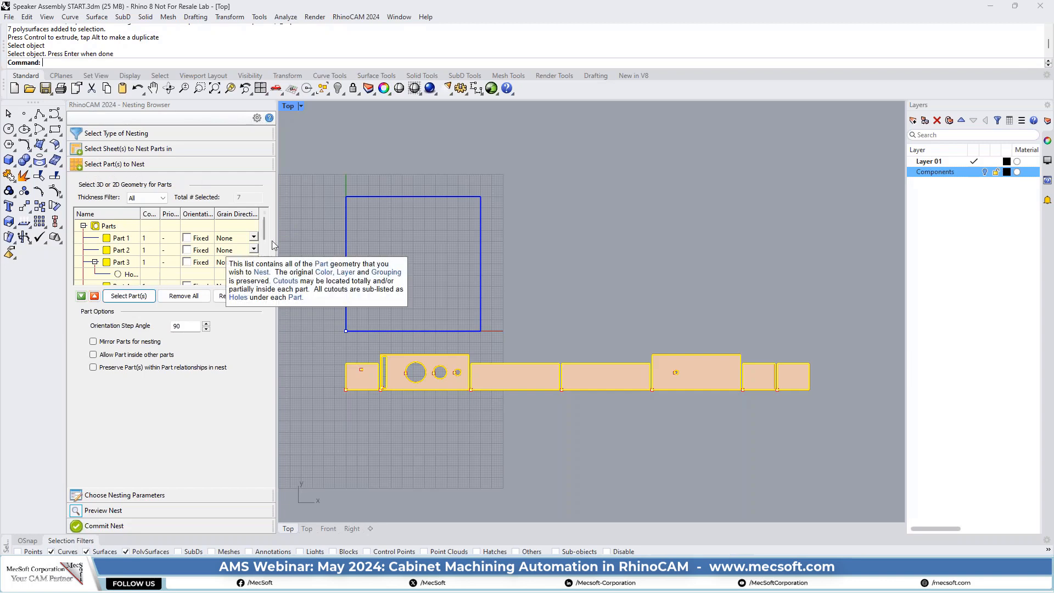
Examine the nesting parts list, highlighting Part 1, Part 2 and Part 3 and checking the holes listed under the parts.
{"action": "scroll", "coordinate": [262, 228], "scroll_direction": "down", "scroll_amount": 1}
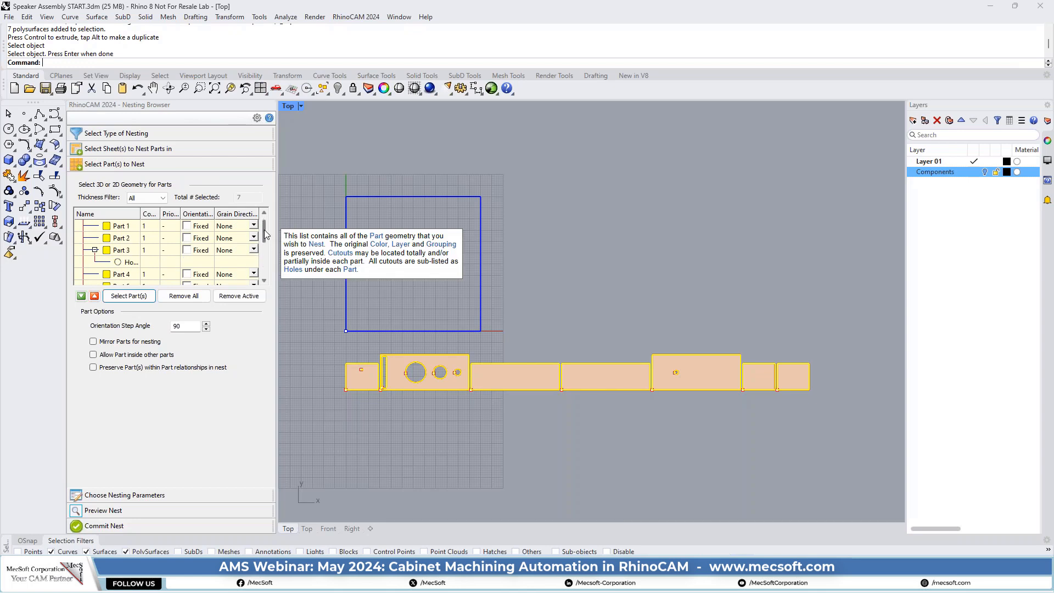
{"action": "scroll", "coordinate": [265, 233], "scroll_direction": "up", "scroll_amount": 1}
{"action": "left_click", "coordinate": [121, 240]}
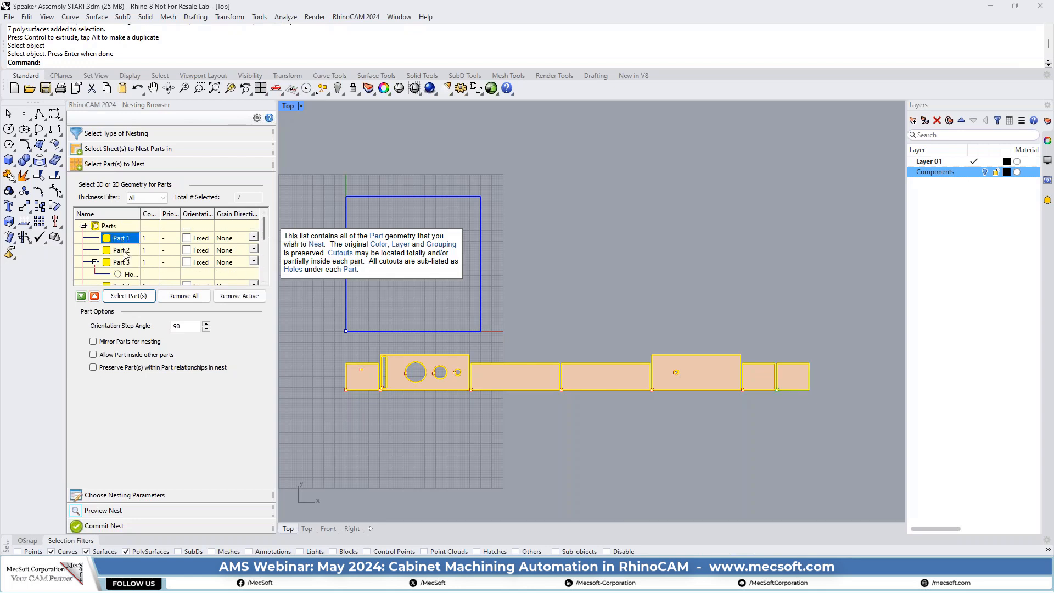
{"action": "left_click", "coordinate": [127, 250]}
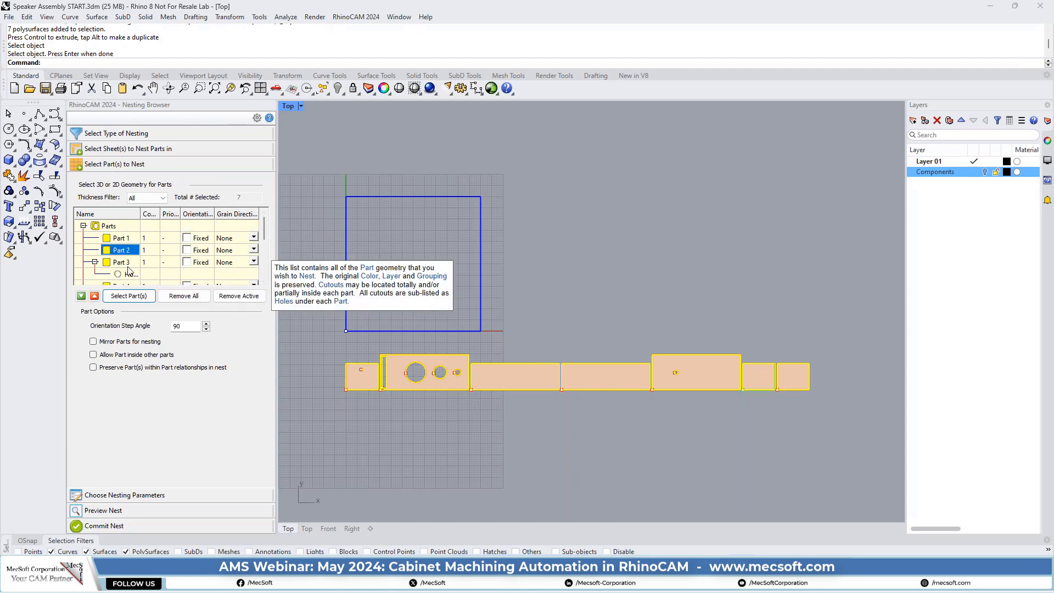
{"action": "left_click", "coordinate": [122, 263]}
{"action": "scroll", "coordinate": [267, 236], "scroll_direction": "down", "scroll_amount": 2}
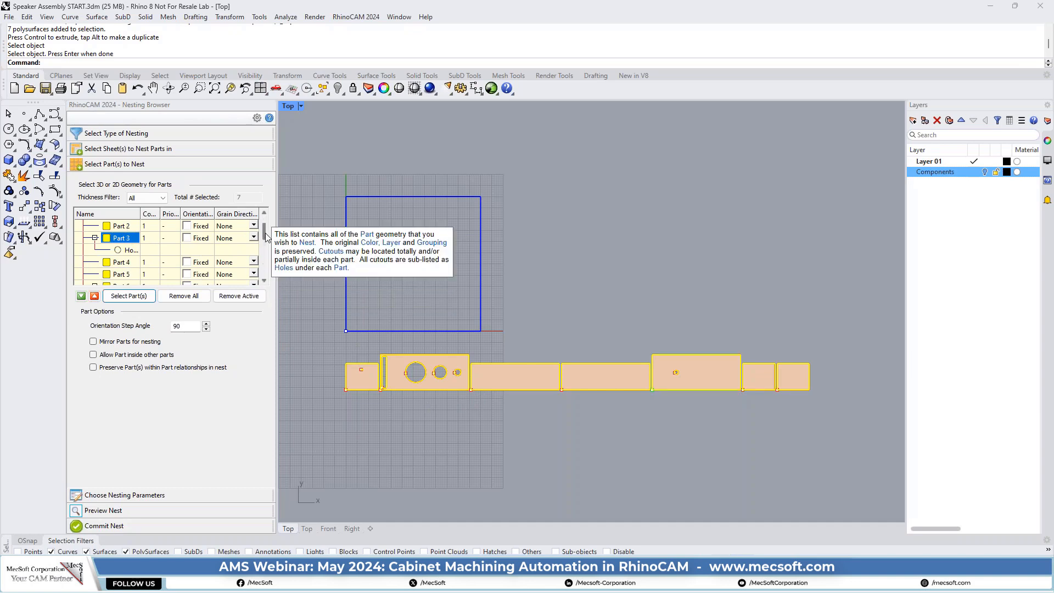
{"action": "left_click_drag", "start_coordinate": [266, 236], "coordinate": [270, 261]}
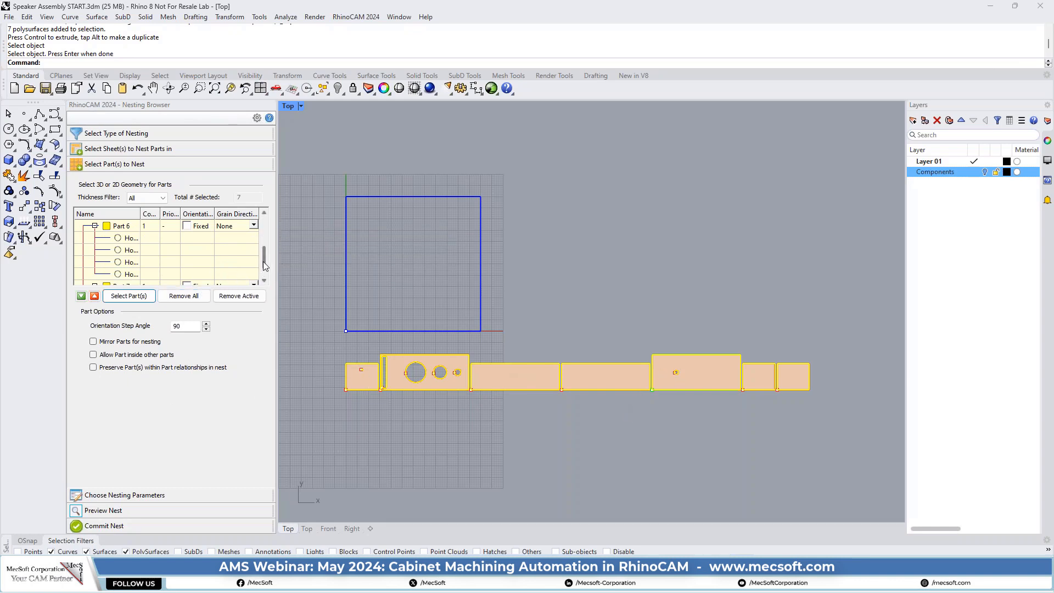
{"action": "scroll", "coordinate": [264, 265], "scroll_direction": "up", "scroll_amount": 5}
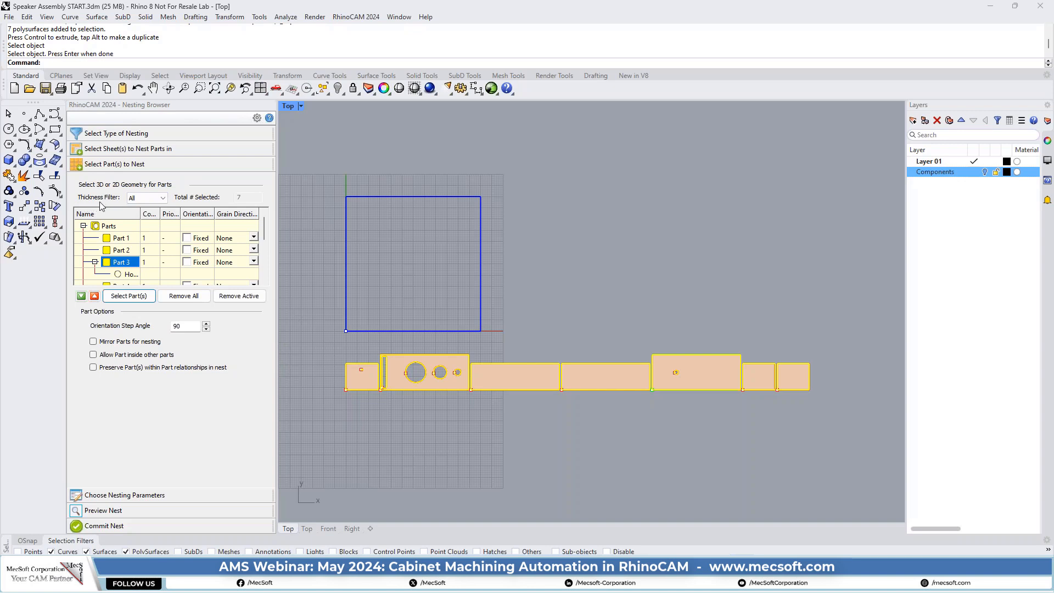
Filter the parts by the 0.709 thickness, and give the sheet a thickness of 0.709 with nesting direction Along X.
{"action": "left_click", "coordinate": [162, 199]}
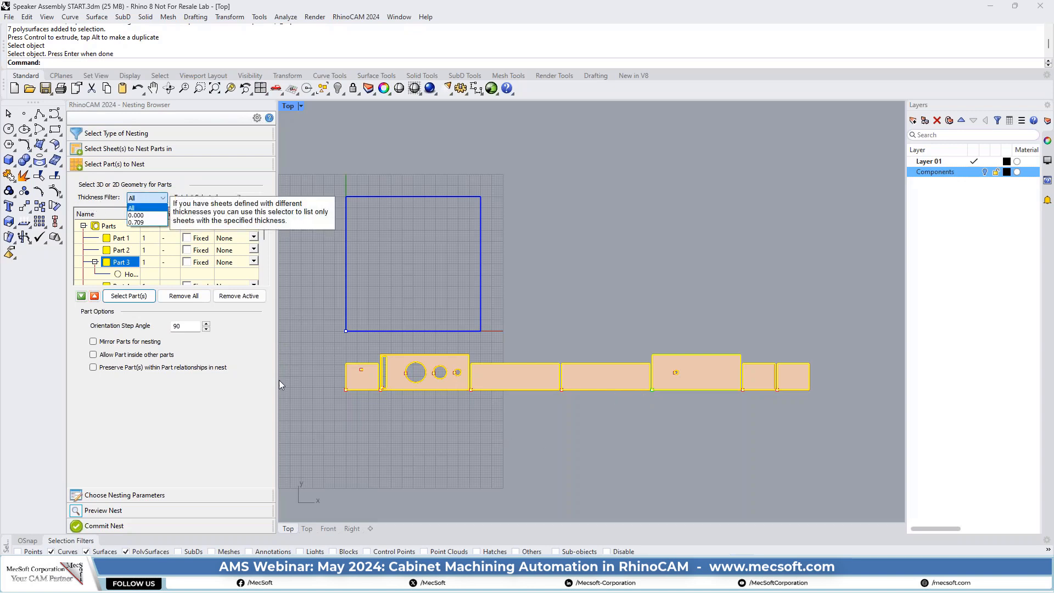
{"action": "left_click", "coordinate": [146, 222]}
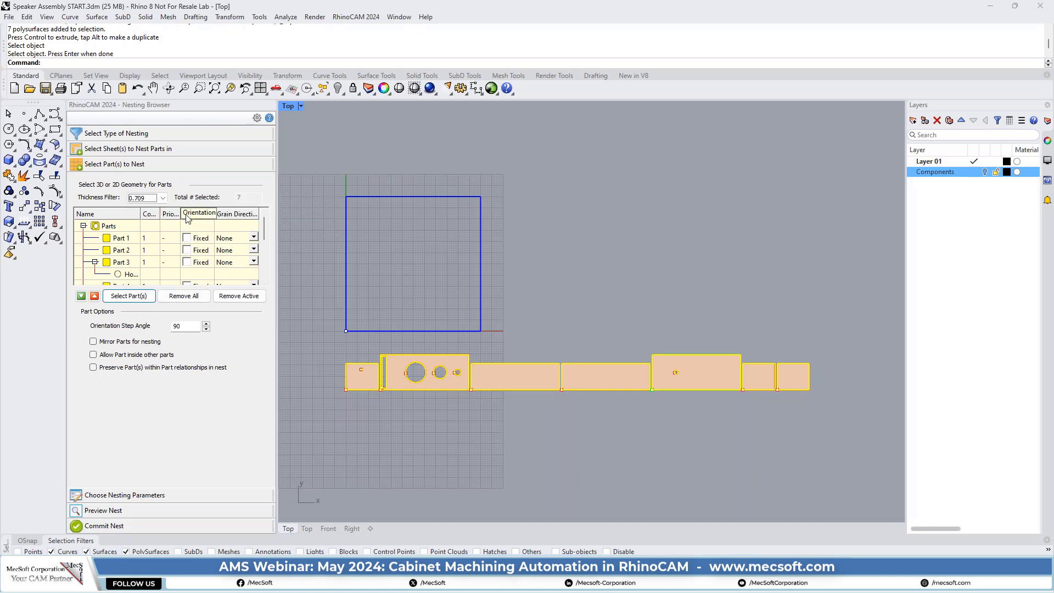
{"action": "left_click", "coordinate": [127, 150]}
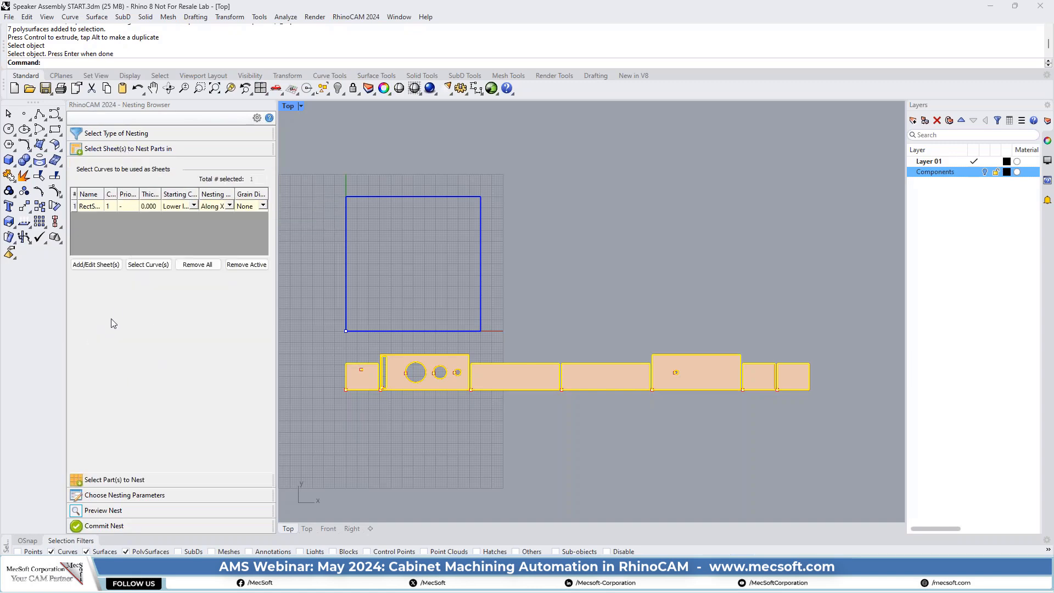
{"action": "left_click", "coordinate": [148, 207]}
{"action": "type", "text": "0.709"}
{"action": "left_click", "coordinate": [229, 206]}
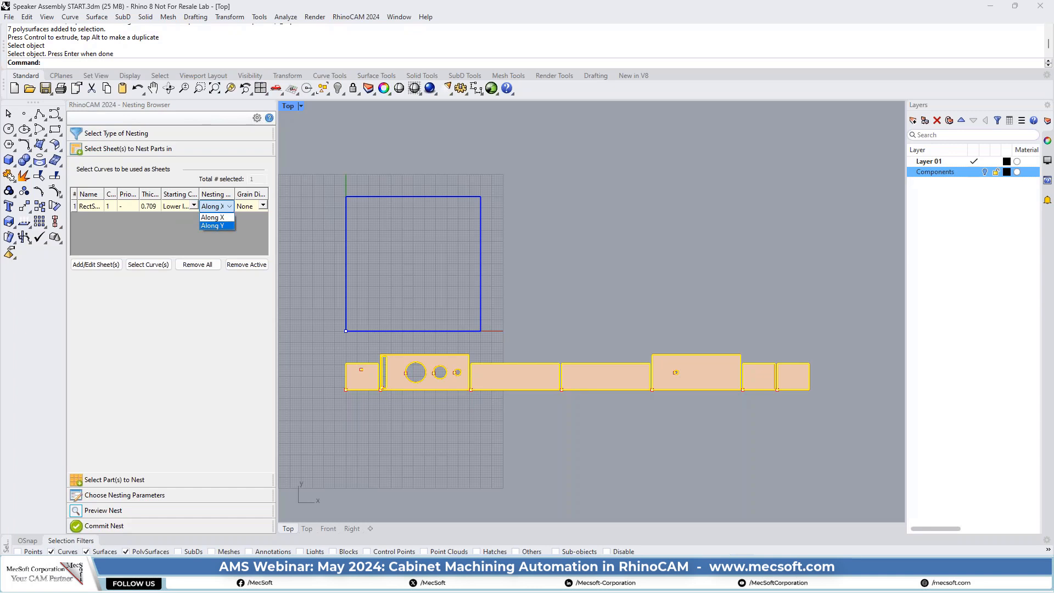
{"action": "left_click", "coordinate": [216, 217]}
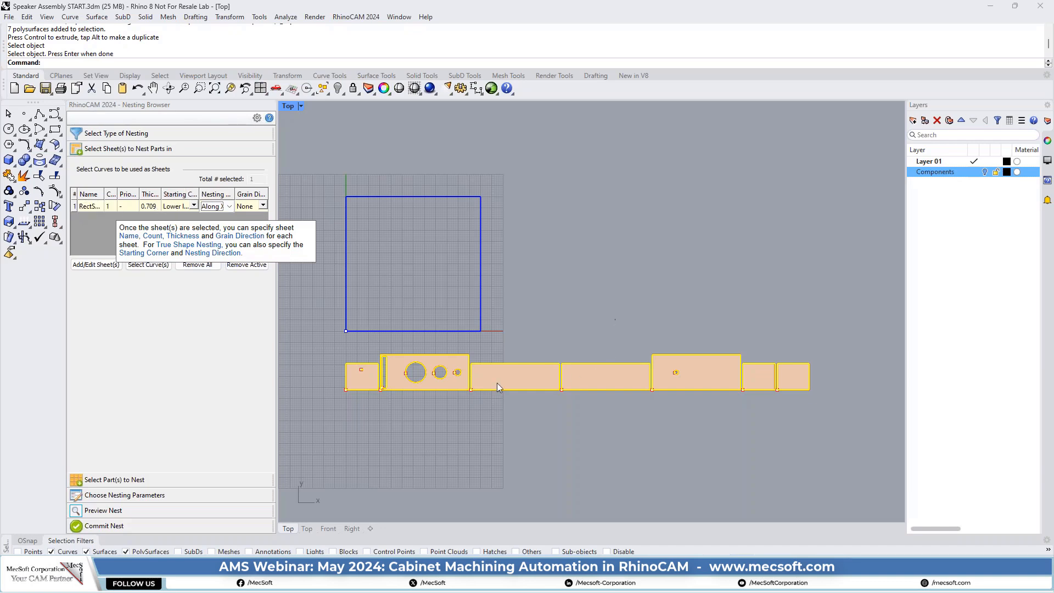
Set the part-to-part distance to 0.75 in the nesting parameters.
{"action": "left_click", "coordinate": [112, 480]}
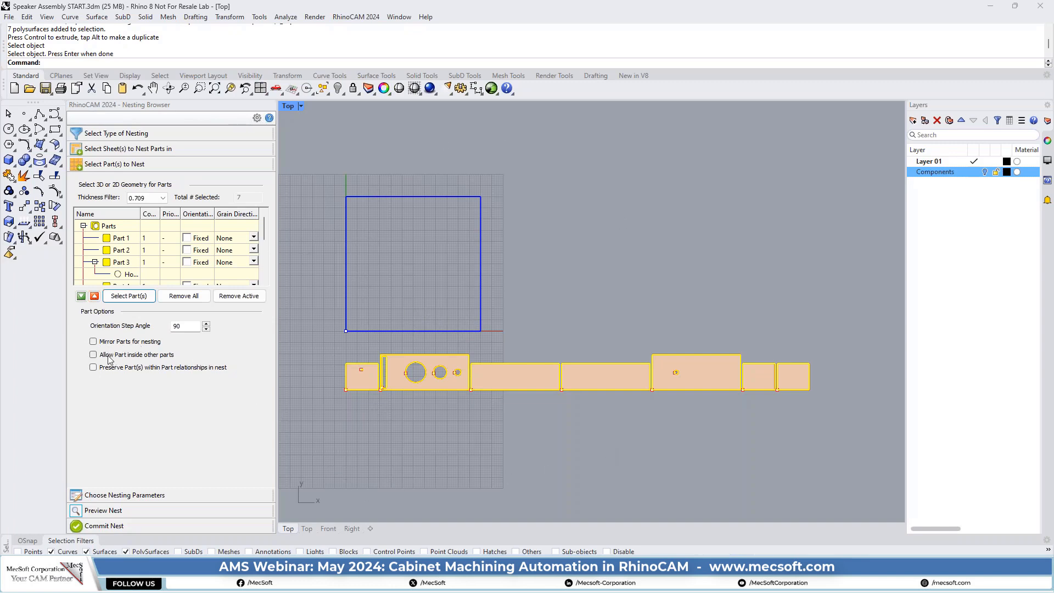
{"action": "left_click", "coordinate": [145, 495]}
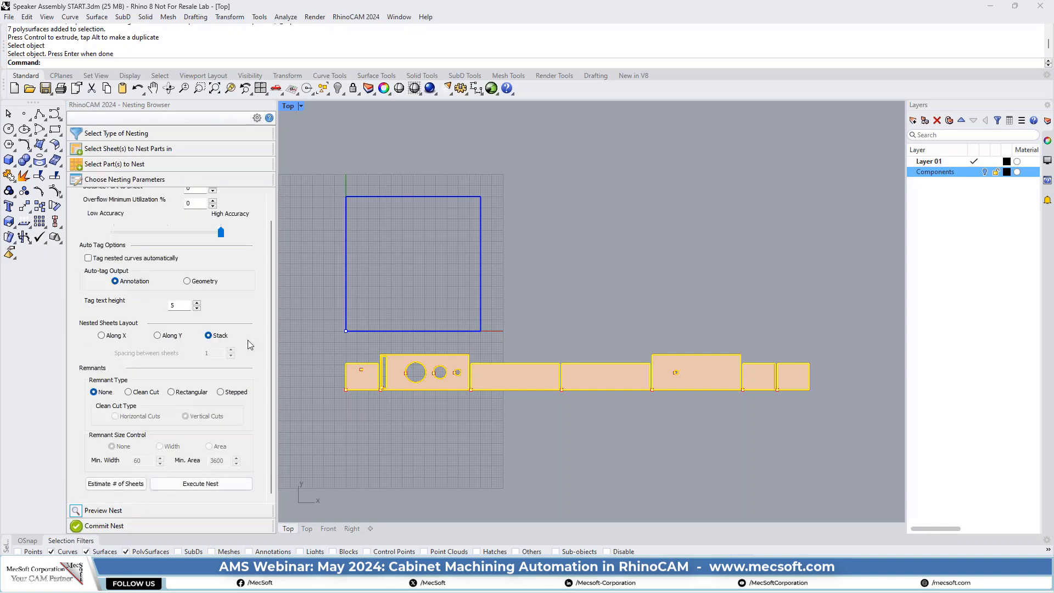
{"action": "left_click_drag", "start_coordinate": [269, 341], "coordinate": [270, 312]}
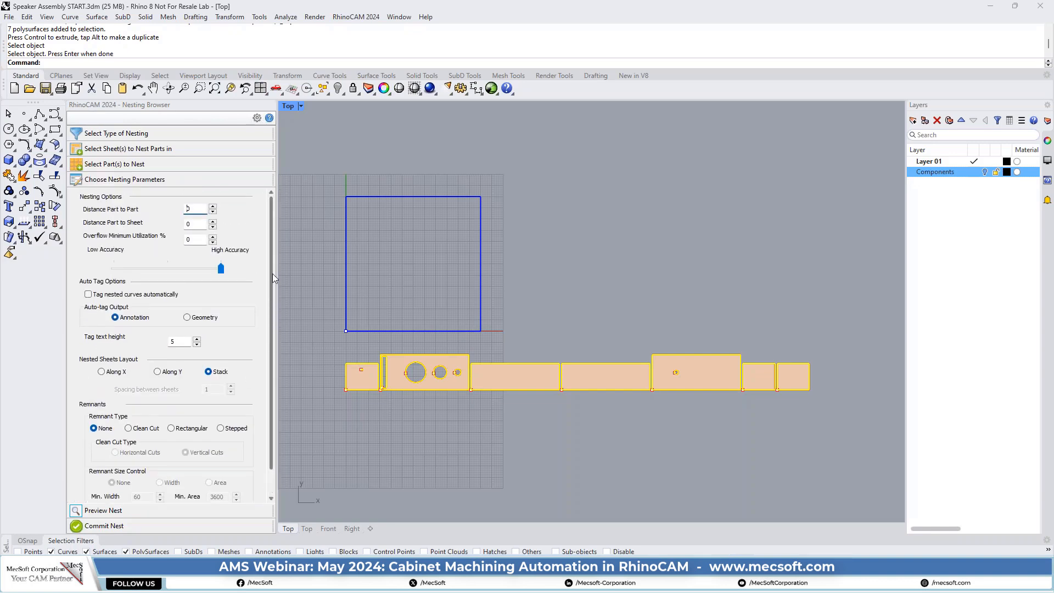
{"action": "mouse_move", "coordinate": [270, 232]}
{"action": "left_mouse_down"}
{"action": "mouse_move", "coordinate": [272, 327]}
{"action": "mouse_move", "coordinate": [282, 215]}
{"action": "mouse_move", "coordinate": [267, 343]}
{"action": "mouse_move", "coordinate": [268, 220]}
{"action": "left_mouse_up"}
{"action": "left_click", "coordinate": [201, 212]}
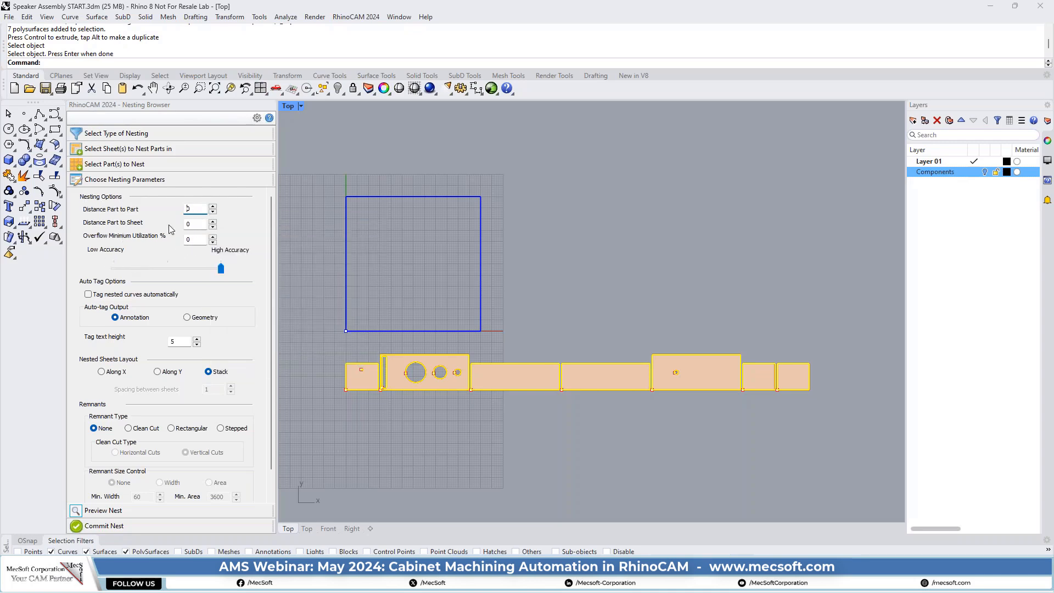
{"action": "mouse_move", "coordinate": [192, 211]}
{"action": "left_click_drag", "start_coordinate": [193, 208], "coordinate": [180, 211]}
{"action": "type", "text": "0.75"}
Set the part-to-sheet distance to 0.125.
{"action": "mouse_move", "coordinate": [184, 229]}
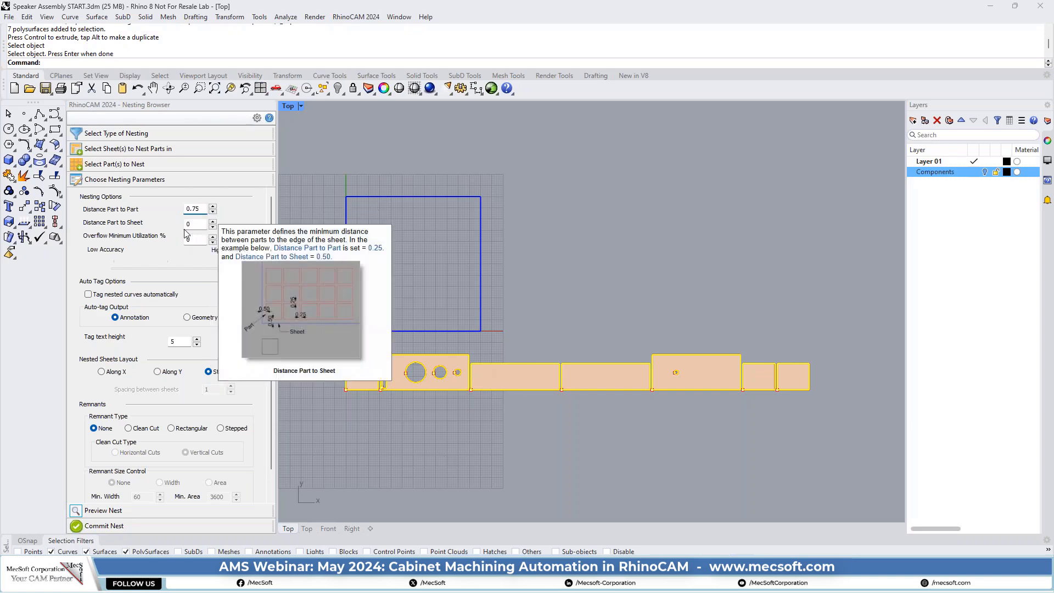
{"action": "key", "text": "Tab"}
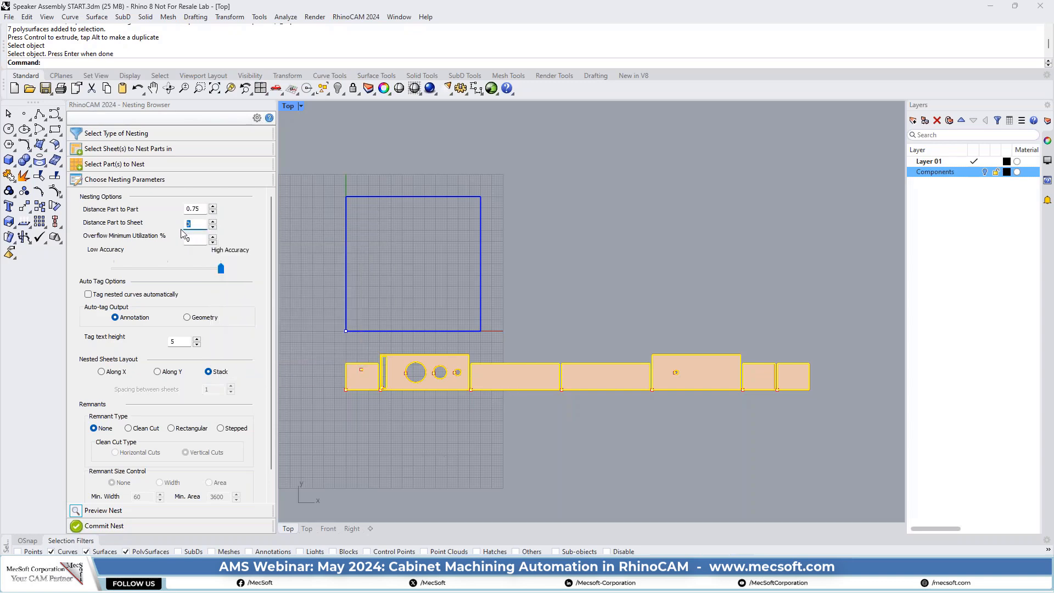
{"action": "type", "text": "0.1"}
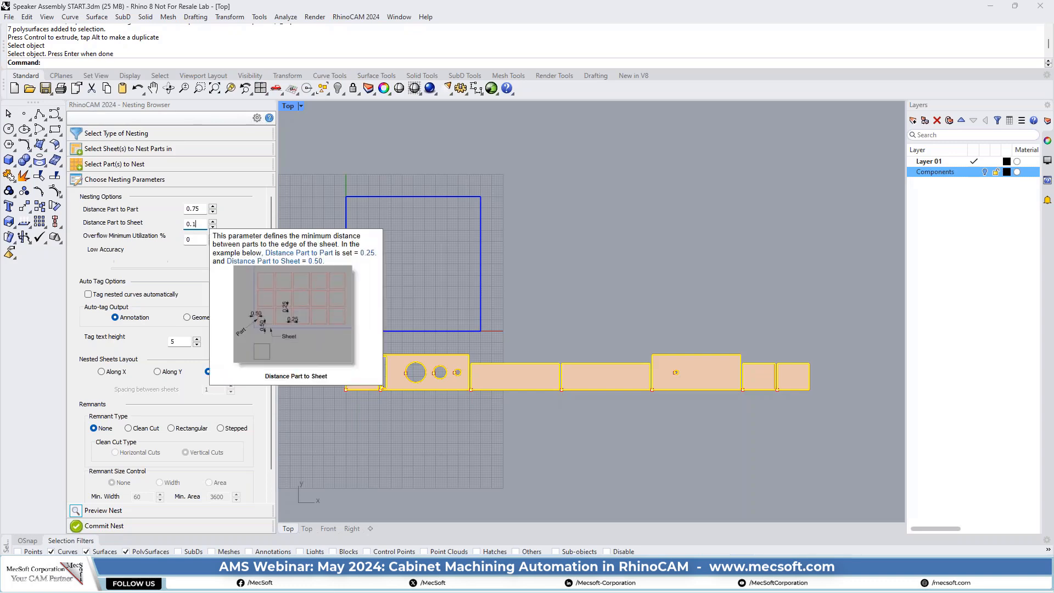
{"action": "type", "text": "25"}
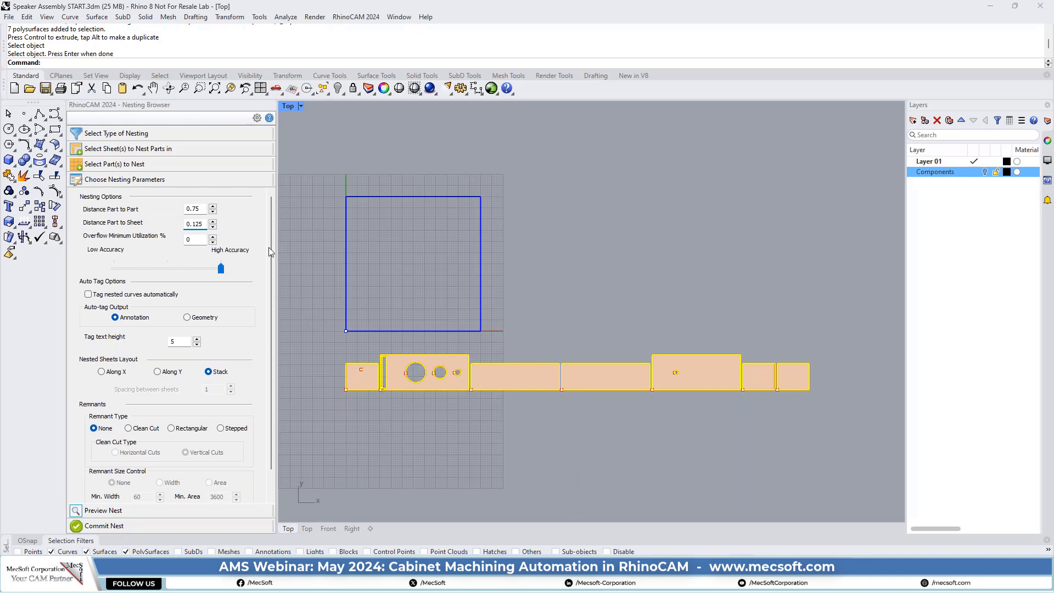
Estimate the number of sheets the nest needs, update the sheet count from the estimate, and close the report.
{"action": "scroll", "coordinate": [271, 244], "scroll_direction": "down", "scroll_amount": 2}
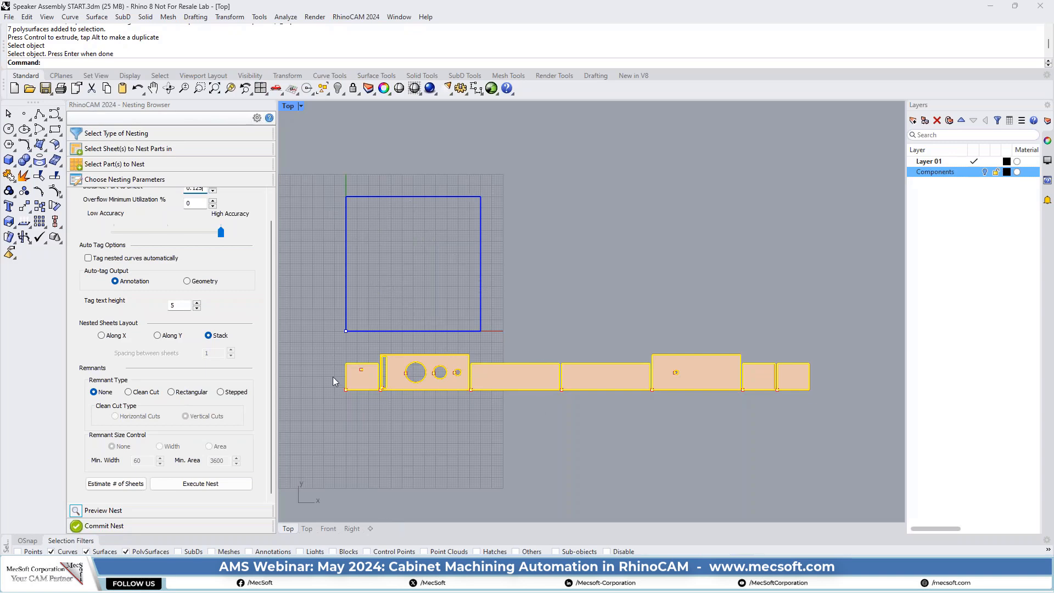
{"action": "left_click", "coordinate": [127, 486]}
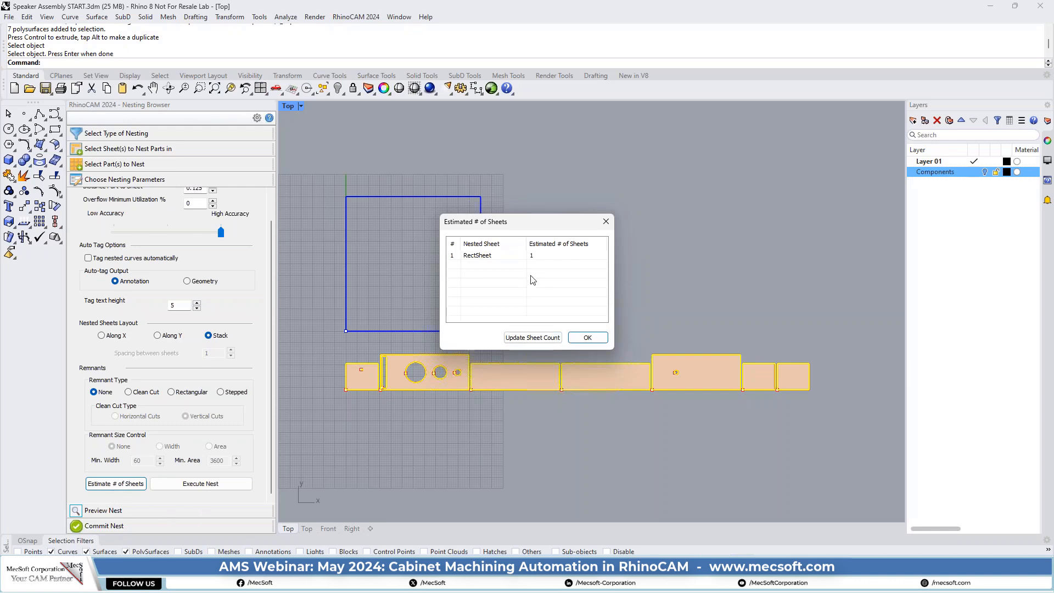
{"action": "mouse_move", "coordinate": [514, 282]}
{"action": "left_click", "coordinate": [533, 337]}
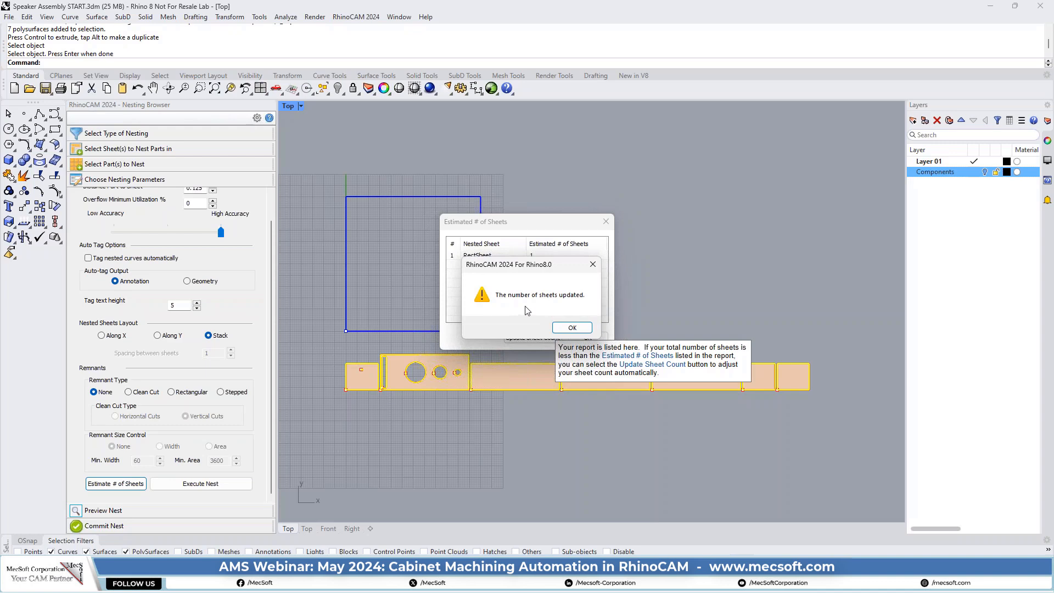
{"action": "left_click", "coordinate": [575, 333]}
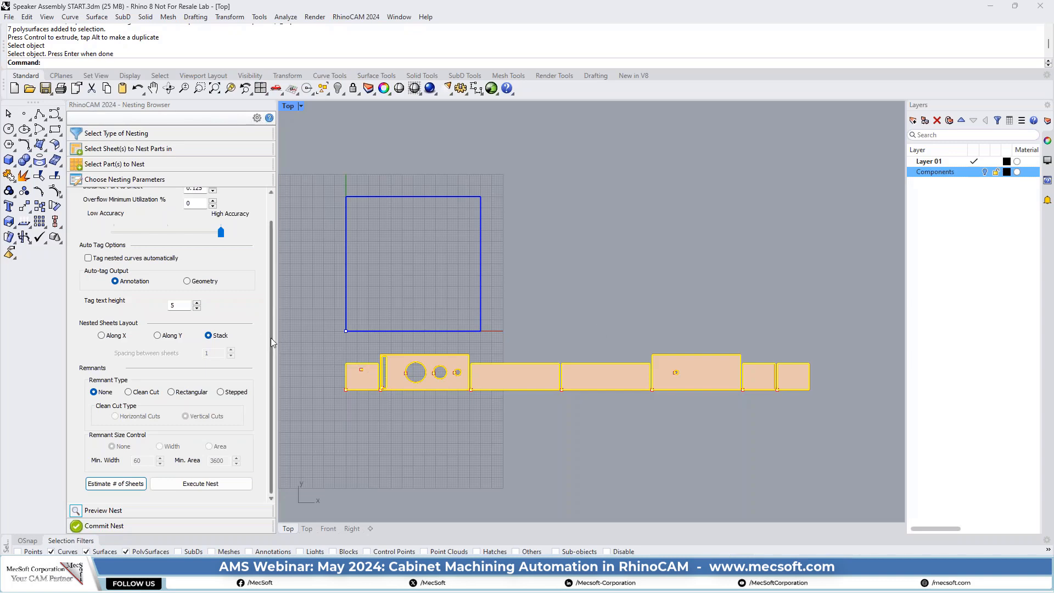
Review the chosen nesting type and the sheet's thickness, starting corner and nesting direction.
{"action": "left_click_drag", "start_coordinate": [271, 337], "coordinate": [269, 286]}
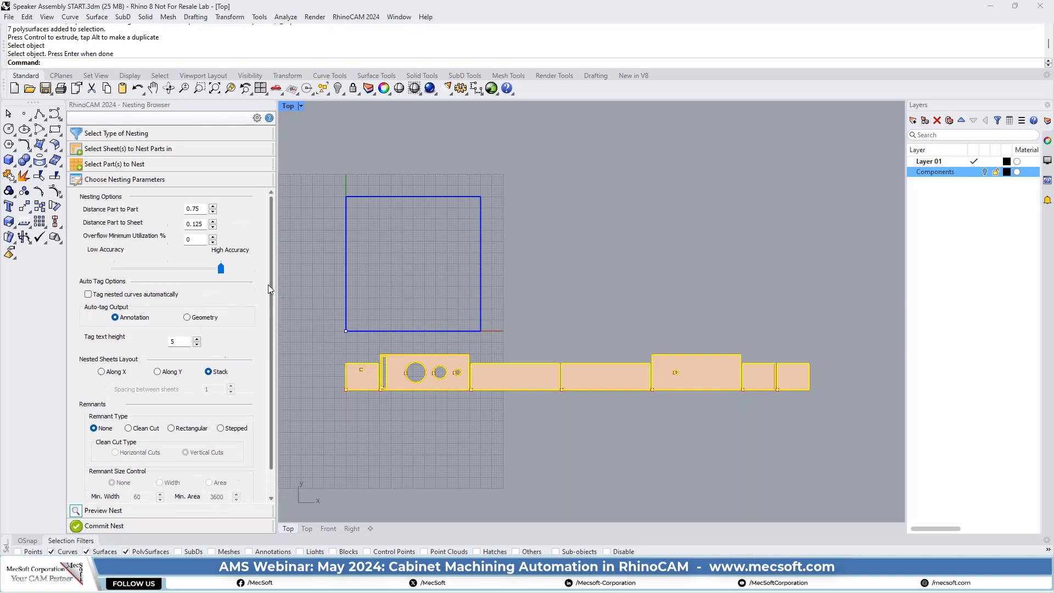
{"action": "left_click", "coordinate": [133, 135]}
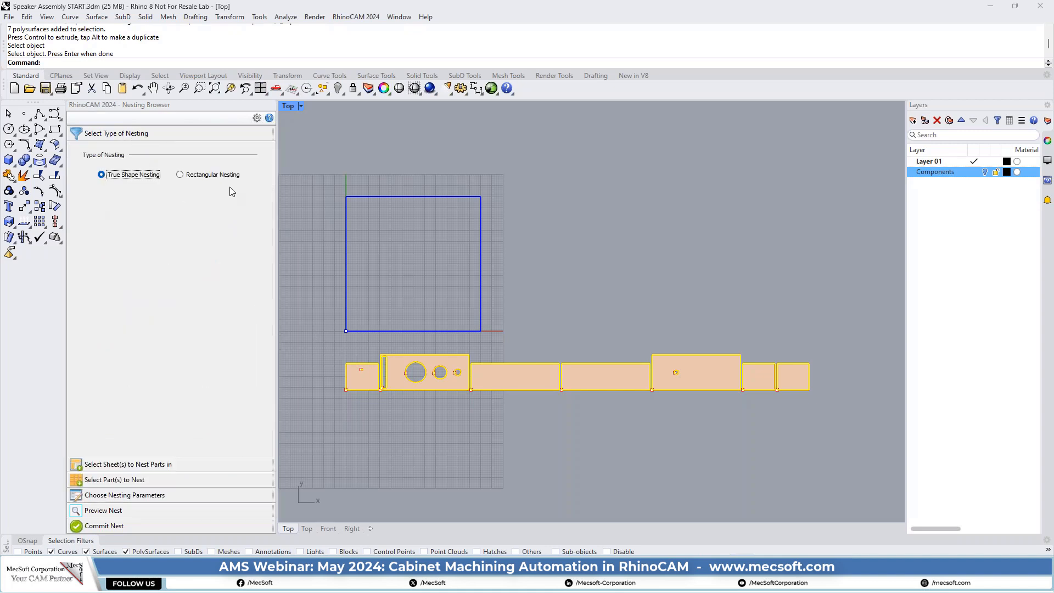
{"action": "mouse_move", "coordinate": [108, 176]}
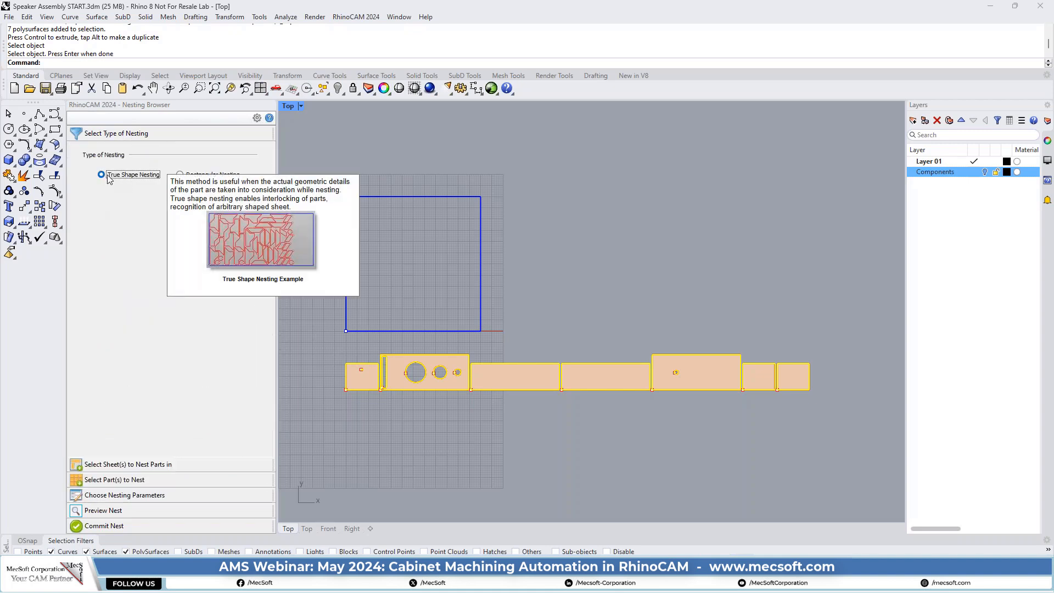
{"action": "mouse_move", "coordinate": [184, 177]}
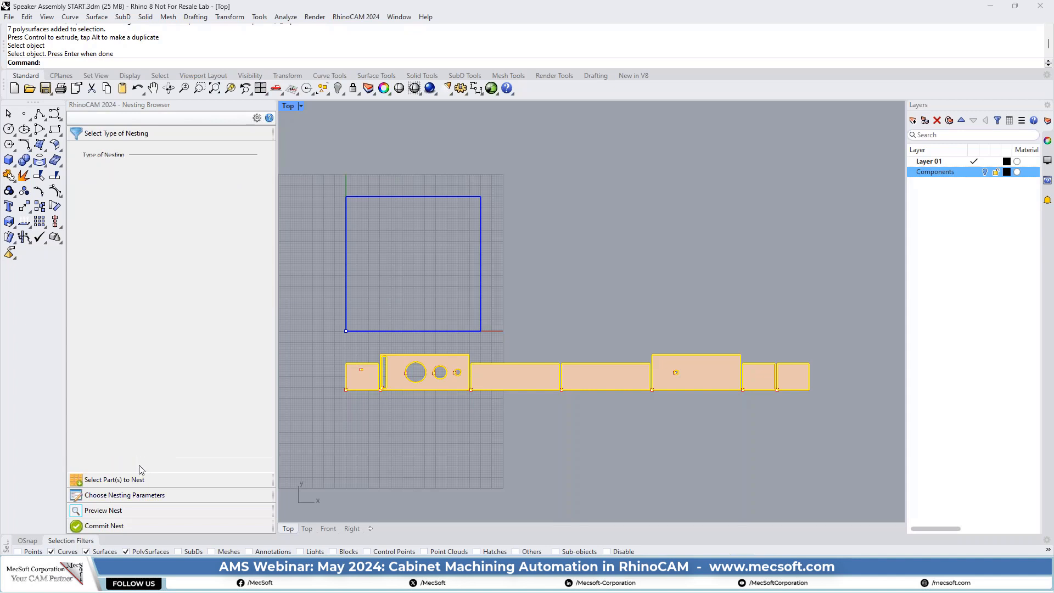
{"action": "left_click", "coordinate": [141, 465]}
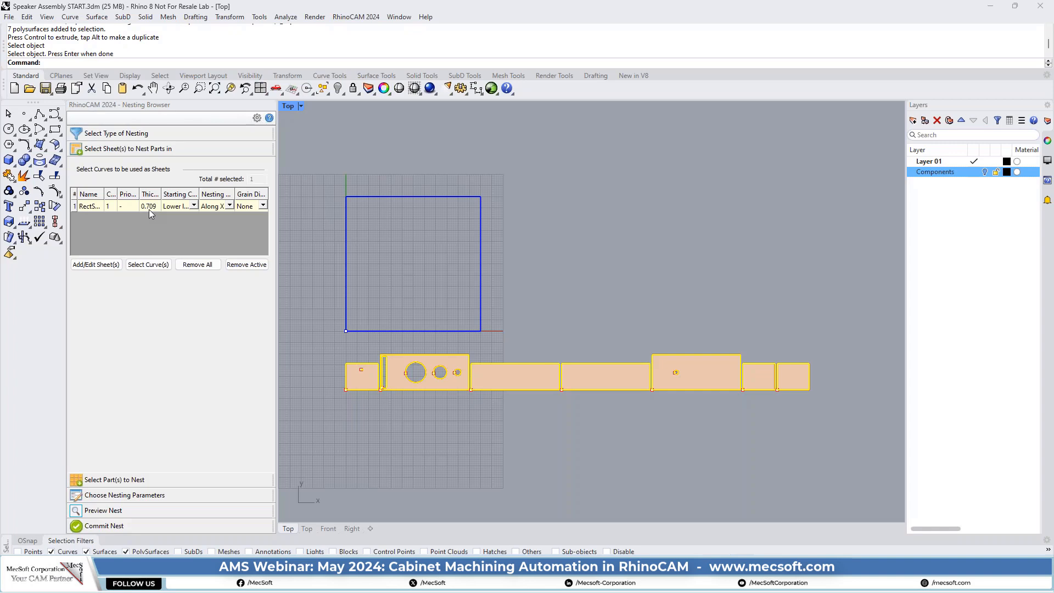
Examine the list of parts to nest, checking the counts and the holes of Part 7 and Part 6 against the model.
{"action": "left_click", "coordinate": [138, 481]}
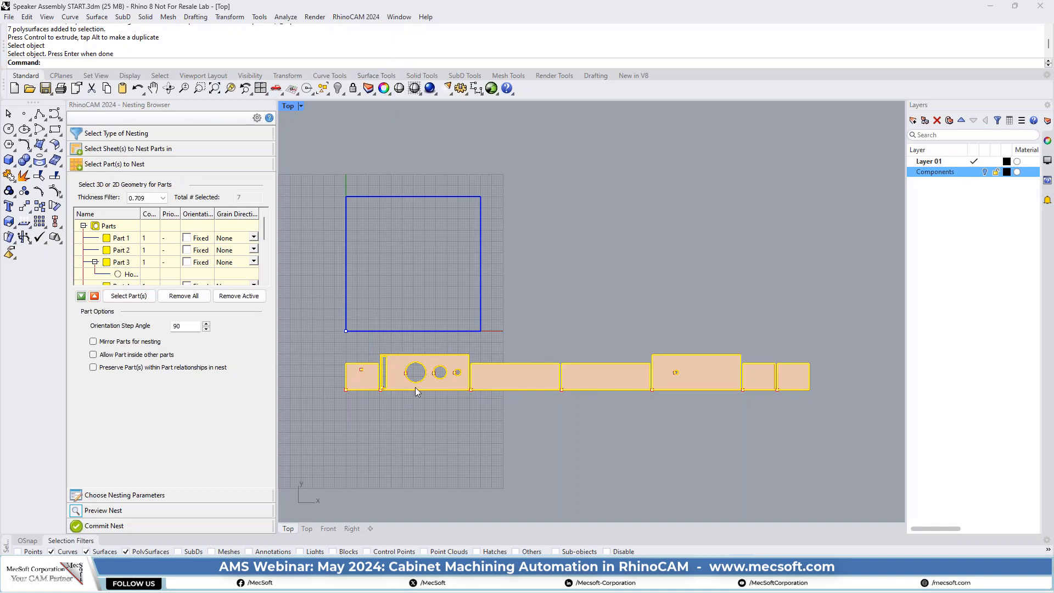
{"action": "left_click", "coordinate": [147, 239]}
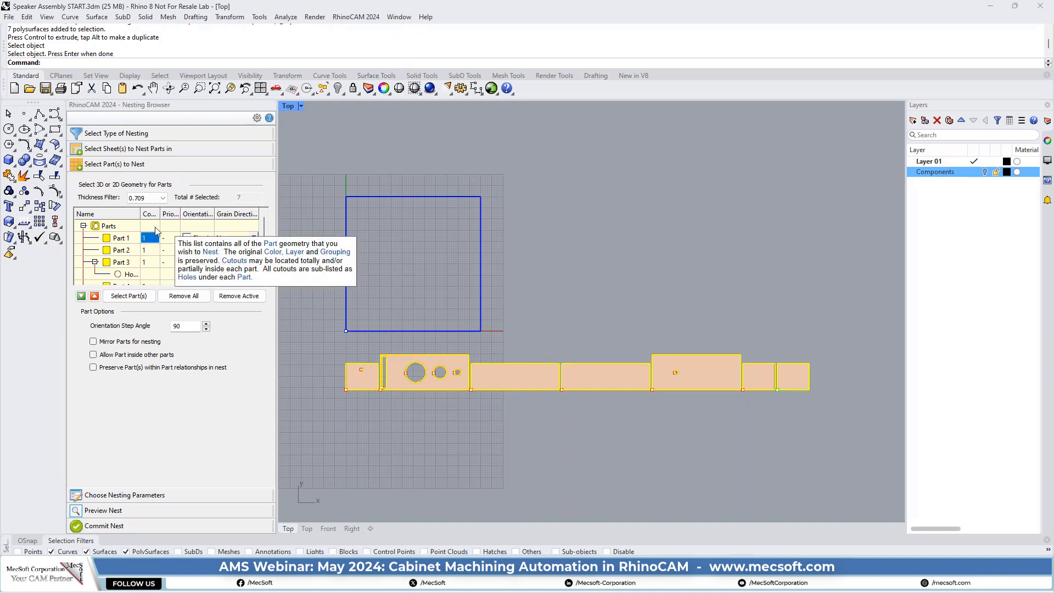
{"action": "scroll", "coordinate": [151, 250], "scroll_direction": "down", "scroll_amount": 5}
{"action": "left_click", "coordinate": [150, 262]}
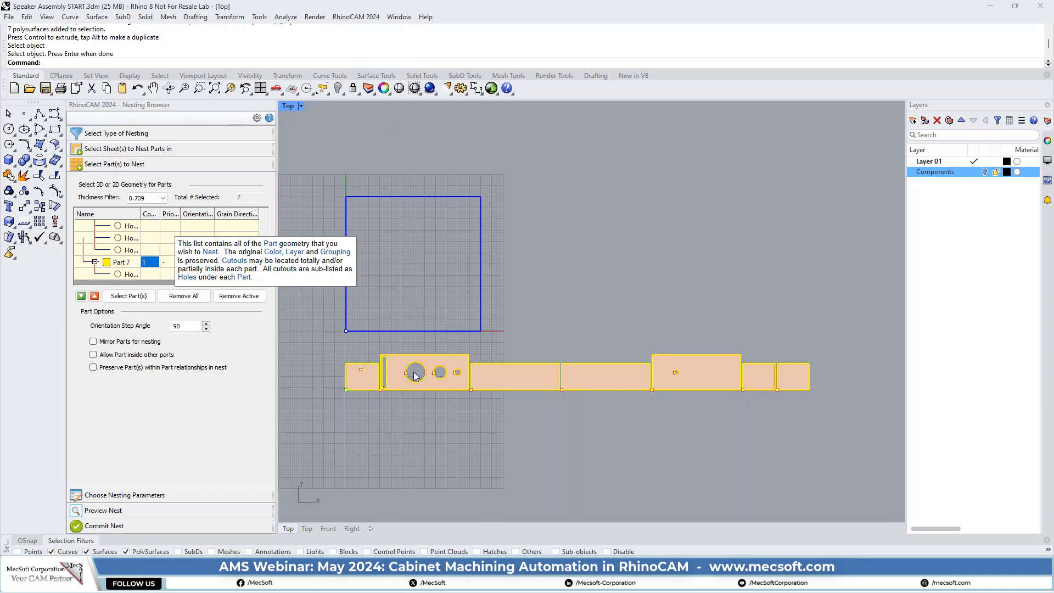
{"action": "left_click", "coordinate": [118, 262]}
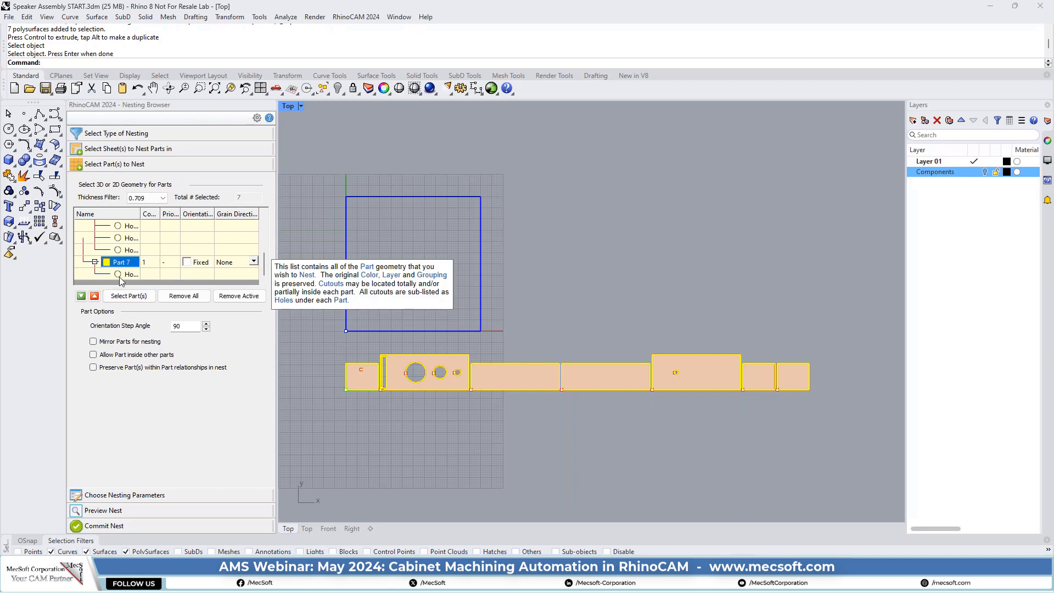
{"action": "left_click", "coordinate": [127, 275]}
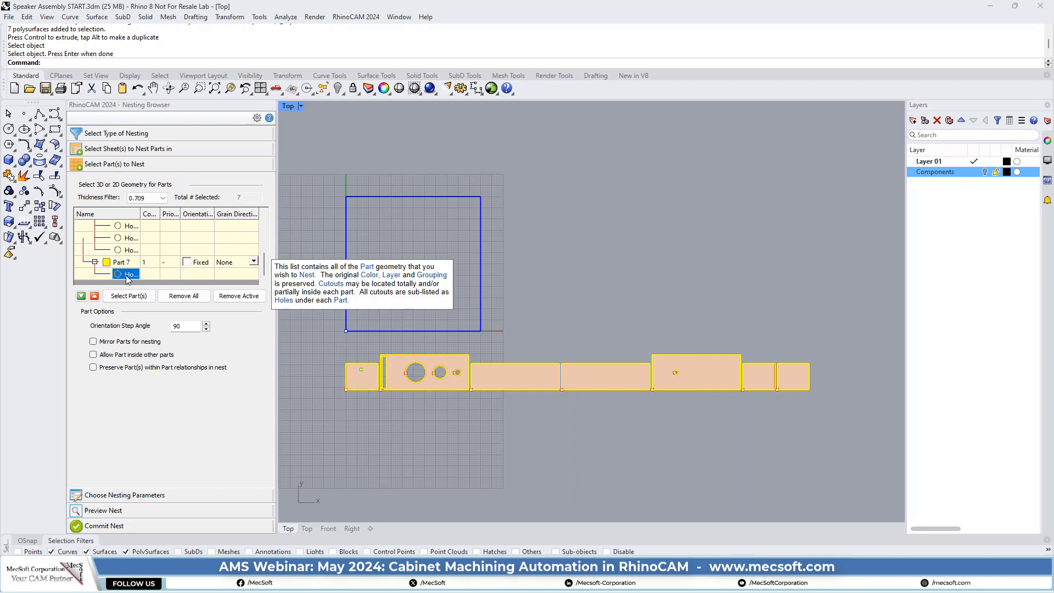
{"action": "left_click", "coordinate": [120, 262]}
{"action": "scroll", "coordinate": [116, 257], "scroll_direction": "up", "scroll_amount": 2}
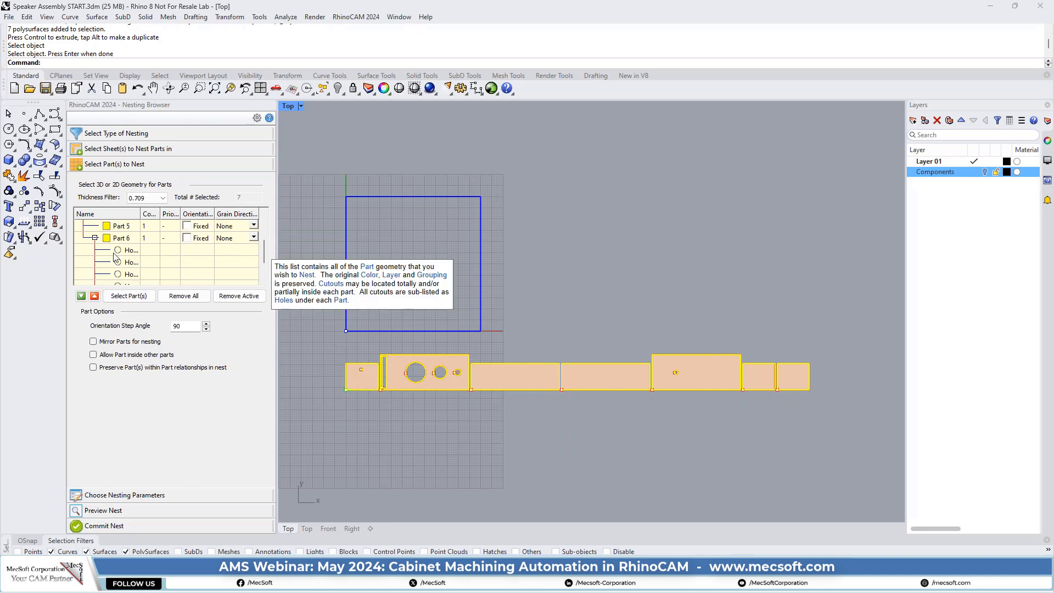
{"action": "left_click", "coordinate": [121, 239]}
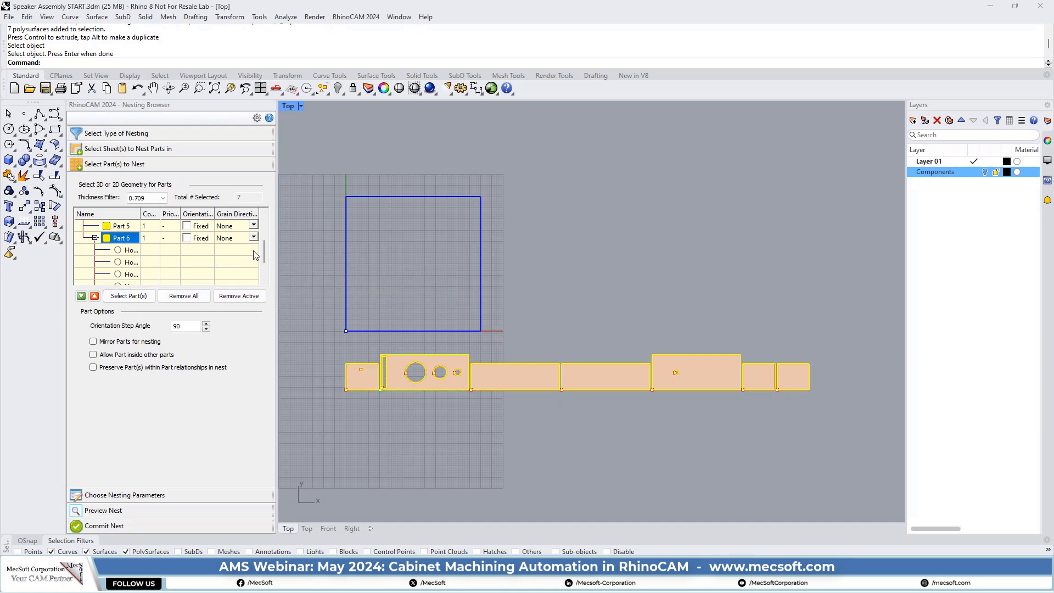
Execute the nest with the current nesting parameters.
{"action": "left_click", "coordinate": [152, 497]}
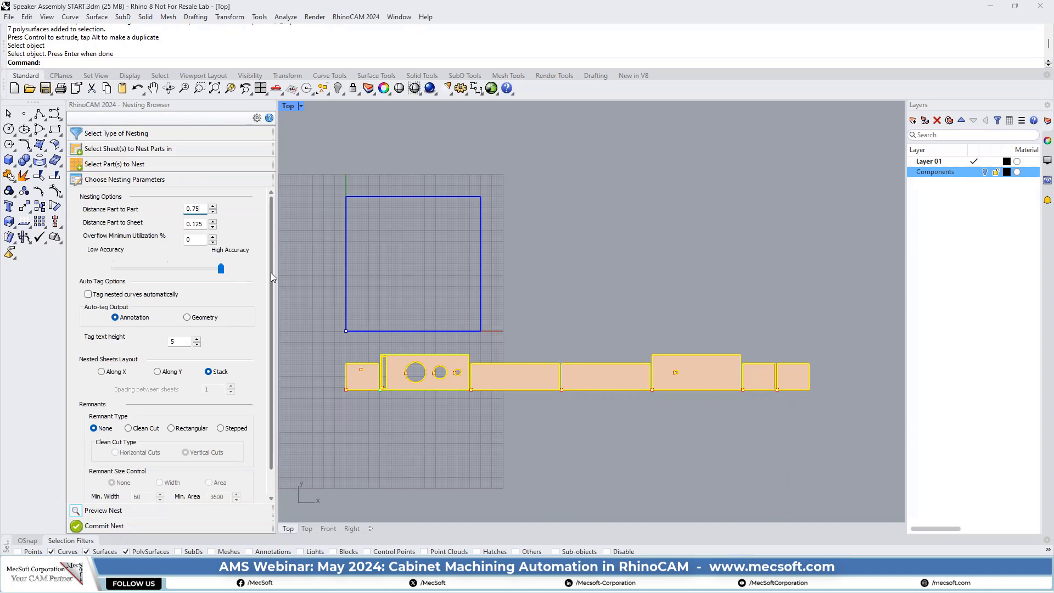
{"action": "scroll", "coordinate": [271, 272], "scroll_direction": "down", "scroll_amount": 2}
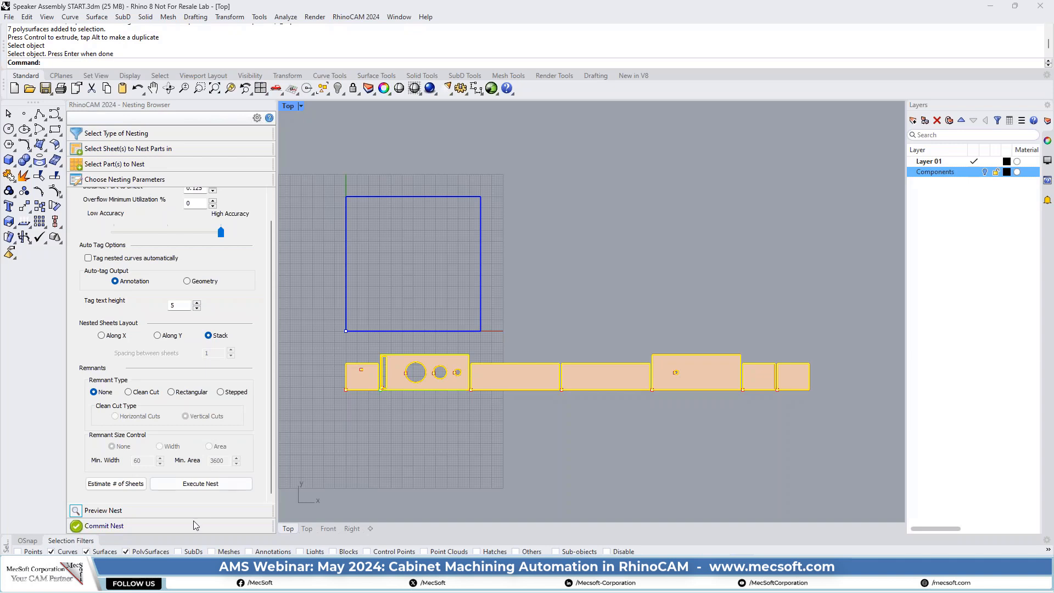
{"action": "left_click", "coordinate": [205, 484]}
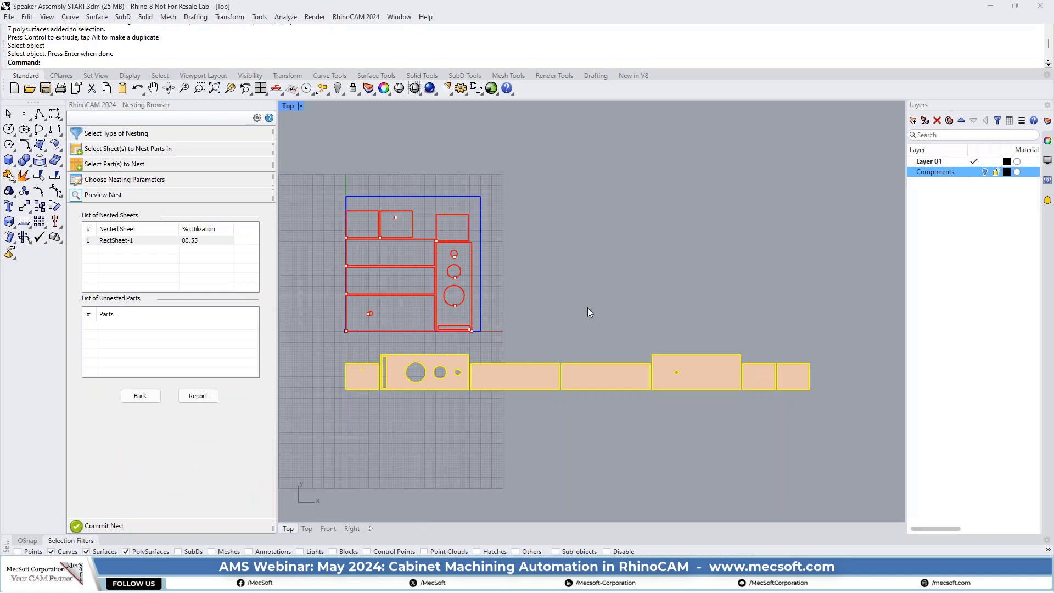
Examine the previewed part layout on the sheet and select the nested sheet to check its utilization.
{"action": "scroll", "coordinate": [558, 294], "scroll_direction": "down", "scroll_amount": 2}
{"action": "scroll", "coordinate": [477, 289], "scroll_direction": "up", "scroll_amount": 5}
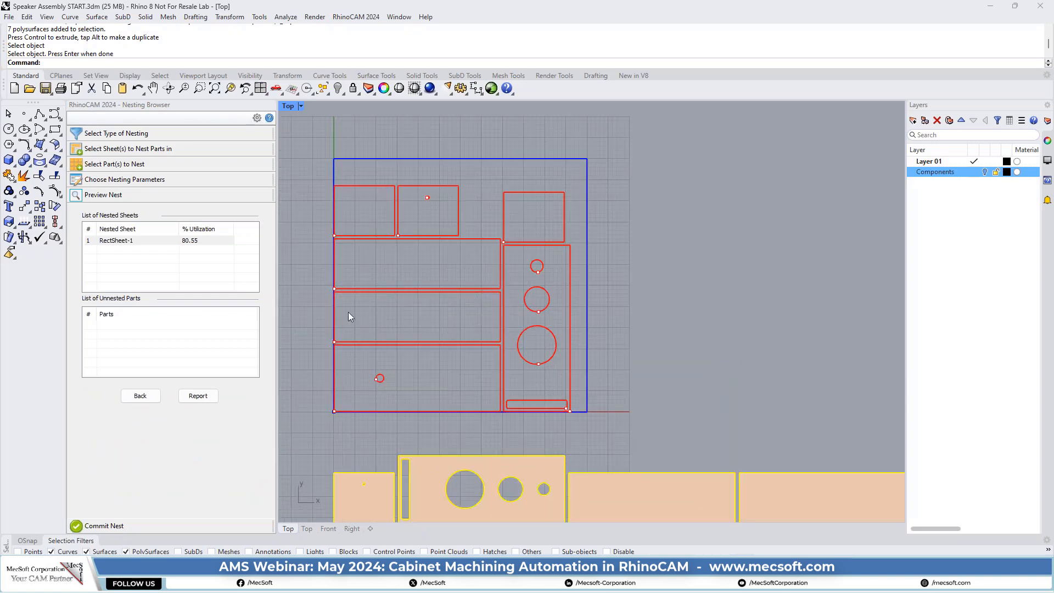
{"action": "scroll", "coordinate": [333, 333], "scroll_direction": "up", "scroll_amount": 1}
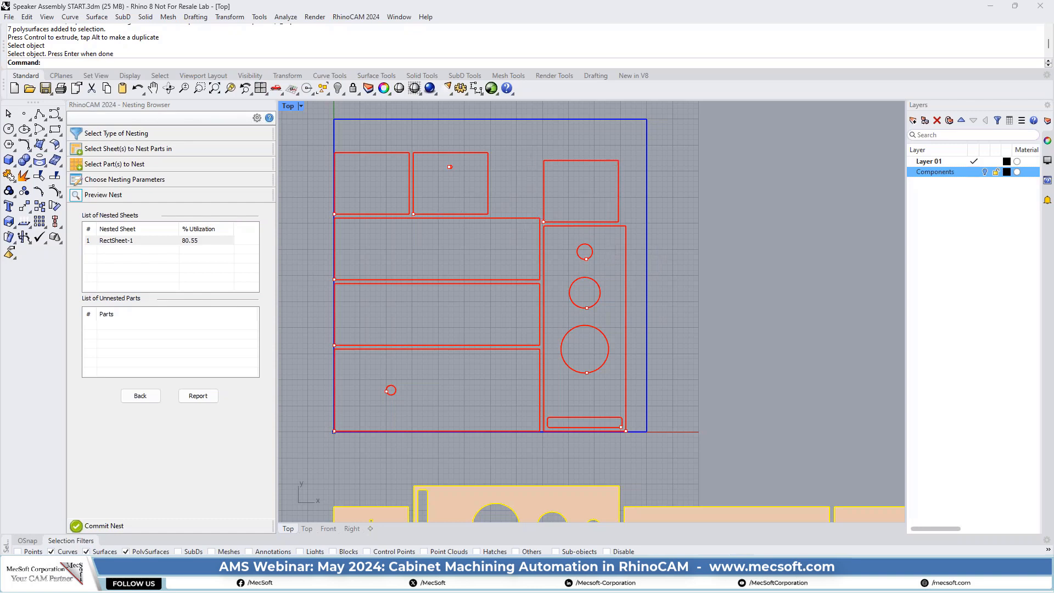
{"action": "left_click", "coordinate": [122, 245]}
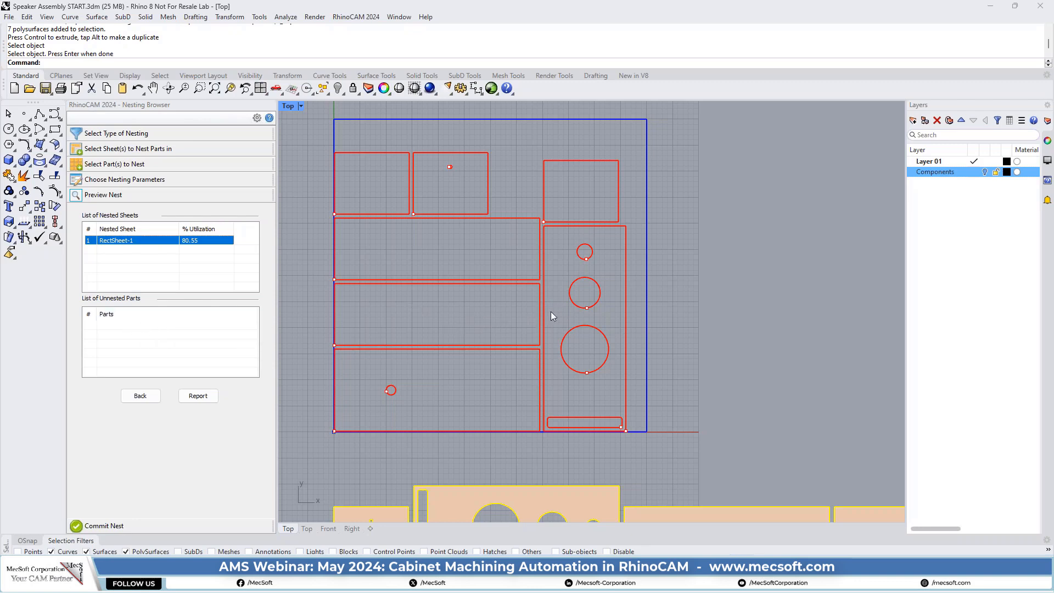
{"action": "scroll", "coordinate": [494, 432], "scroll_direction": "down", "scroll_amount": 2}
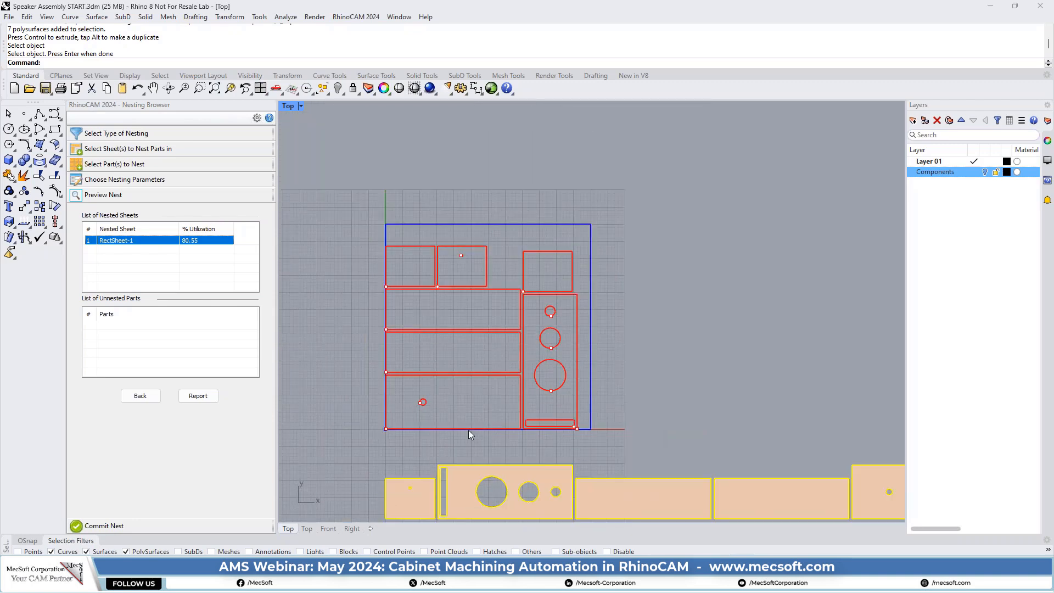
{"action": "scroll", "coordinate": [427, 446], "scroll_direction": "down", "scroll_amount": 2}
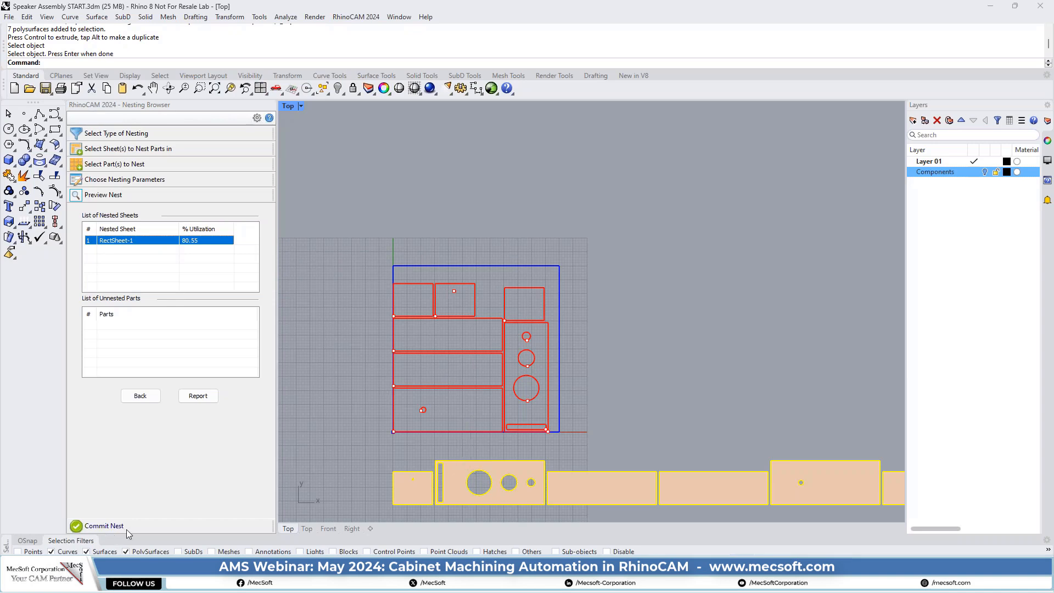
Commit the nest with a separate layer for each nested sheet.
{"action": "left_click", "coordinate": [110, 526]}
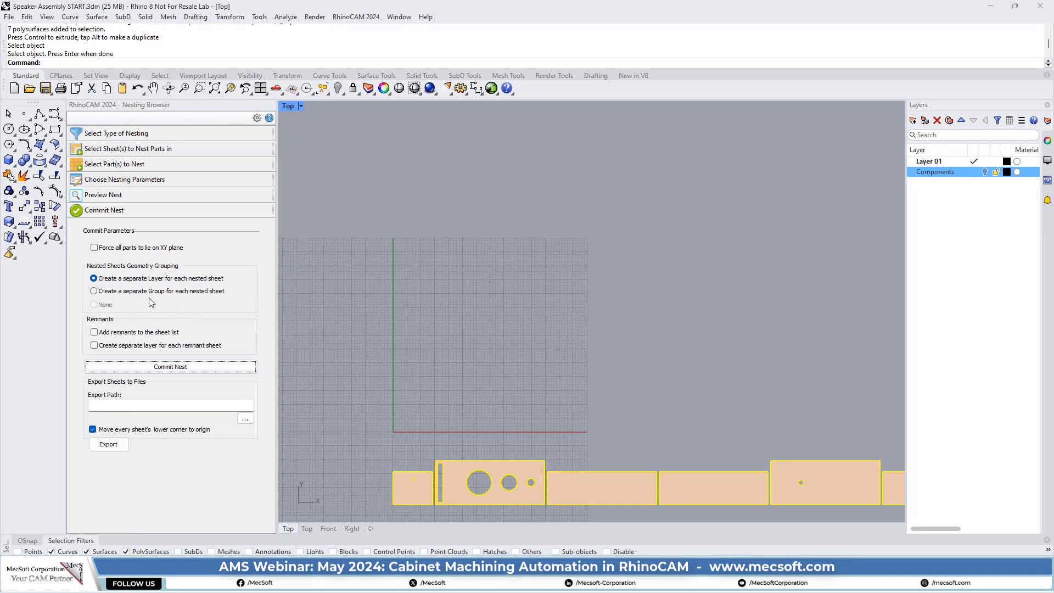
{"action": "mouse_move", "coordinate": [208, 288]}
{"action": "mouse_move", "coordinate": [175, 372]}
{"action": "left_click", "coordinate": [181, 368]}
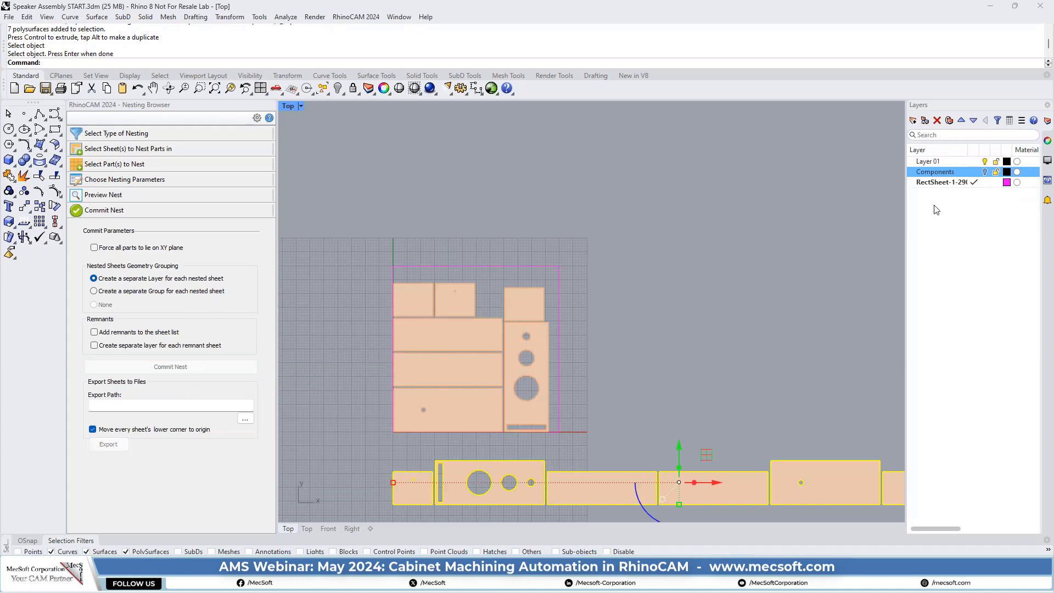
Make Layer 01 the current layer, and toggle the nested sheet layer off and on to check its contents.
{"action": "left_click", "coordinate": [915, 183]}
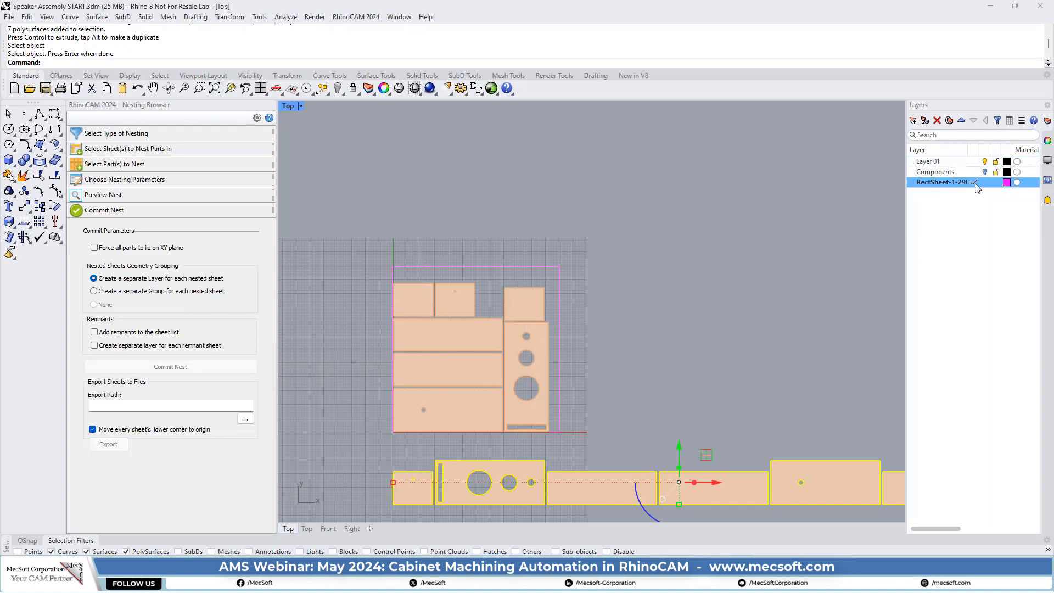
{"action": "left_click", "coordinate": [976, 161]}
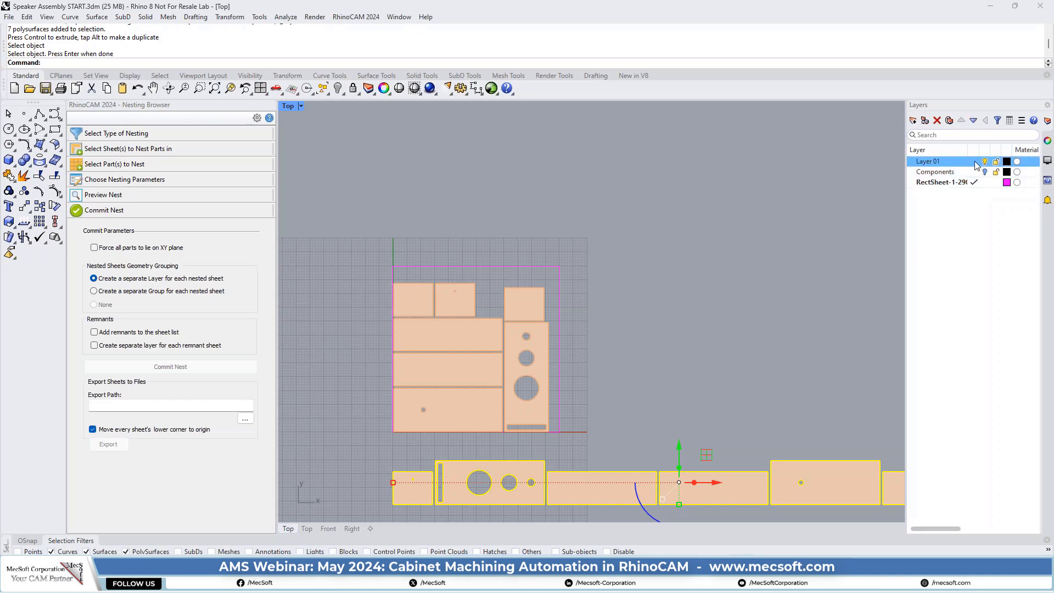
{"action": "left_click", "coordinate": [985, 182]}
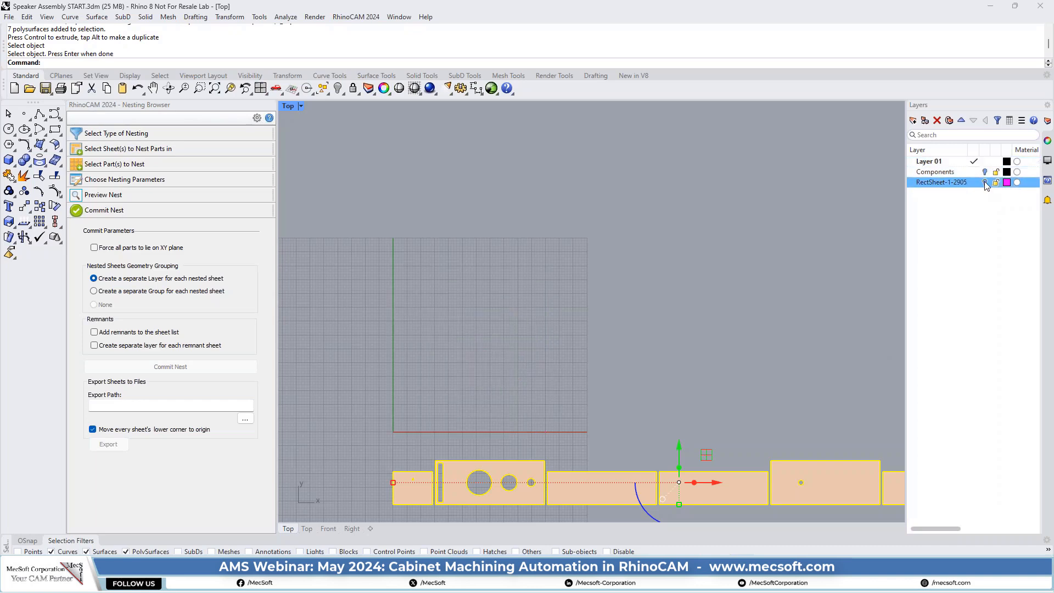
{"action": "left_click", "coordinate": [985, 182]}
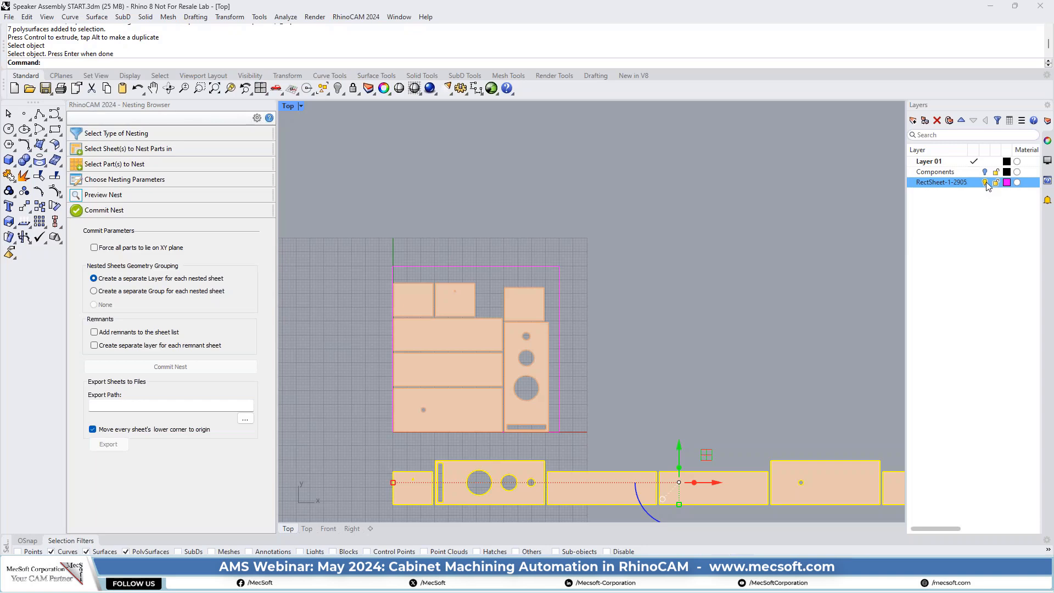
{"action": "left_click", "coordinate": [987, 183]}
{"action": "left_click", "coordinate": [986, 183]}
Deselect the flat source panels and show the nested sheet in the Perspective view.
{"action": "scroll", "coordinate": [469, 315], "scroll_direction": "down", "scroll_amount": 3}
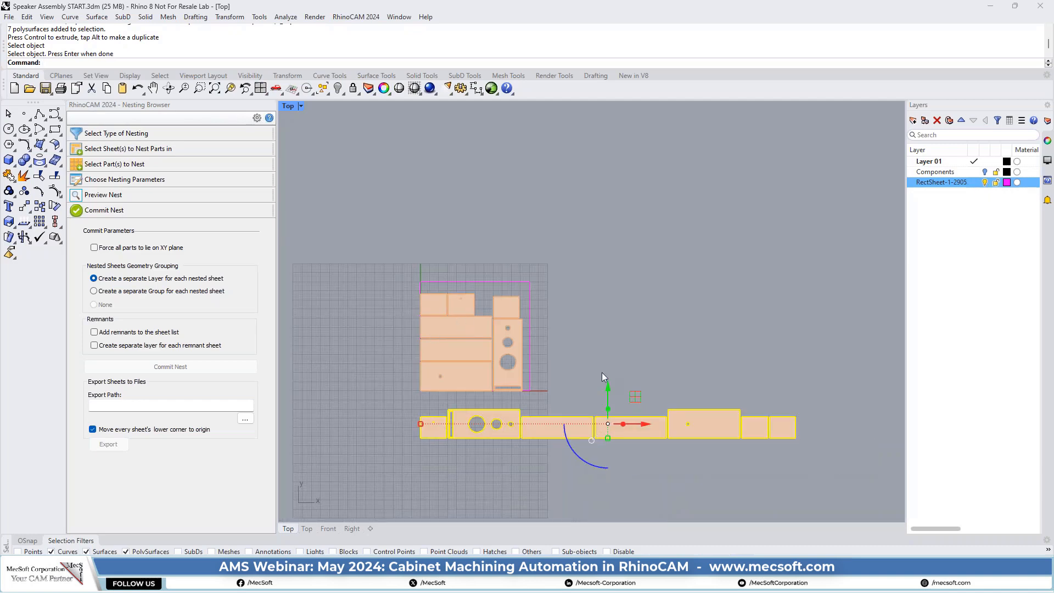
{"action": "left_click", "coordinate": [576, 391]}
{"action": "scroll", "coordinate": [518, 378], "scroll_direction": "up", "scroll_amount": 1}
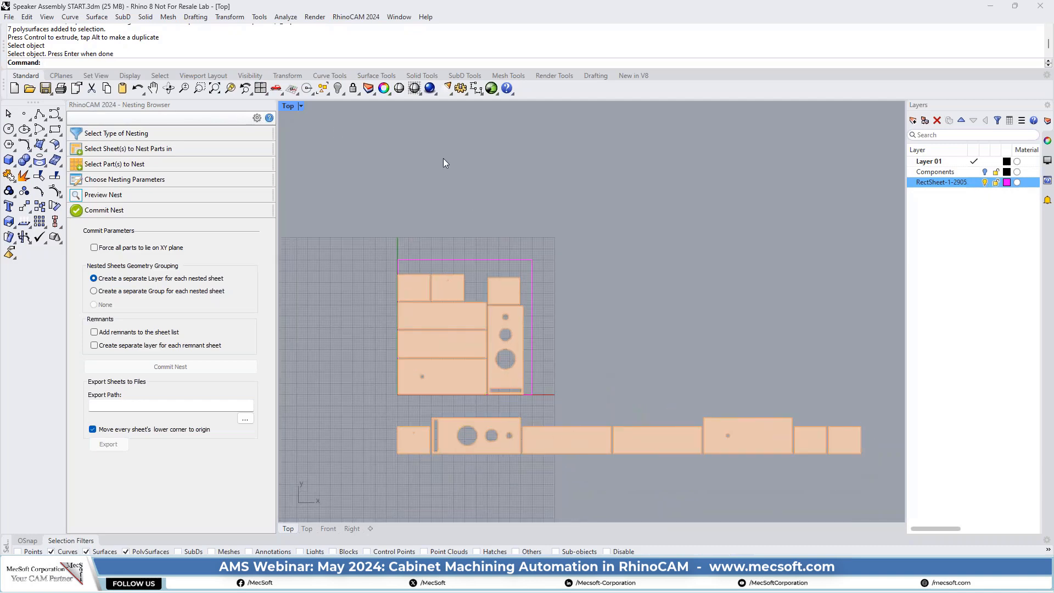
{"action": "left_click", "coordinate": [282, 94]}
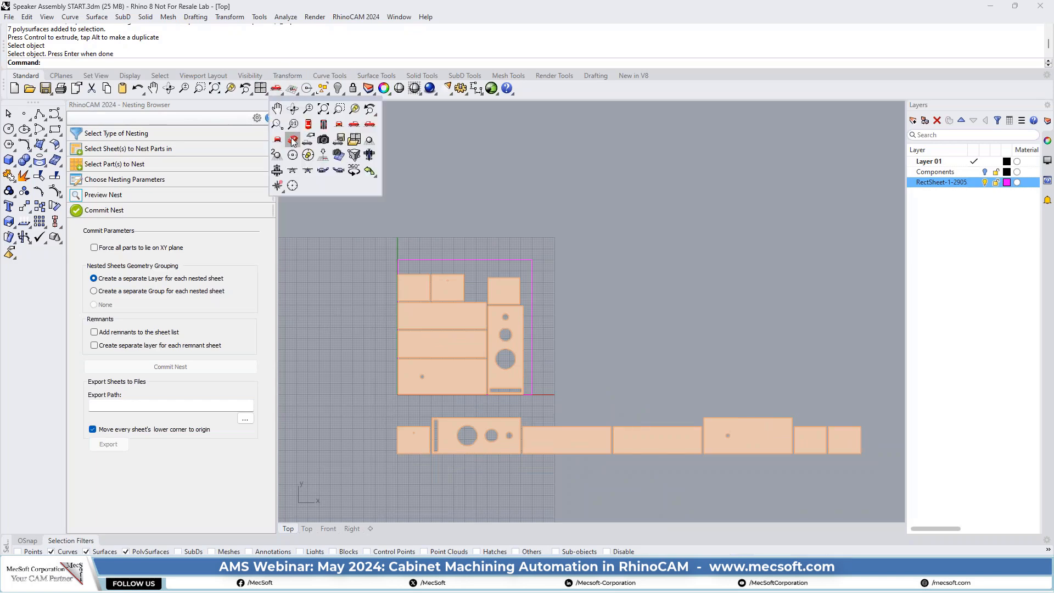
{"action": "left_click", "coordinate": [293, 141]}
{"action": "scroll", "coordinate": [500, 332], "scroll_direction": "up", "scroll_amount": 5}
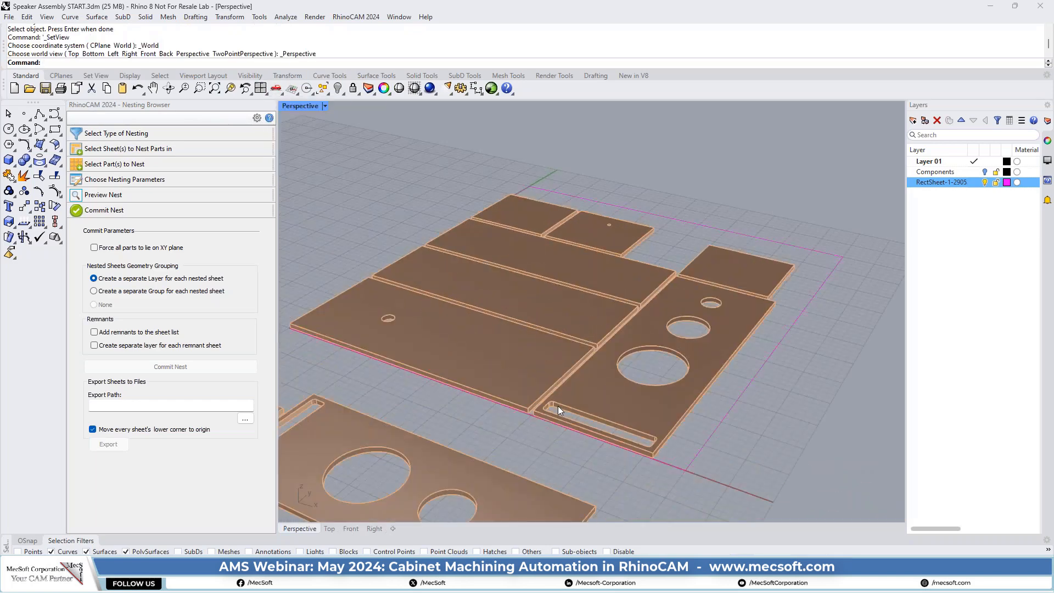
{"action": "right_click_drag", "start_coordinate": [558, 407], "coordinate": [544, 346]}
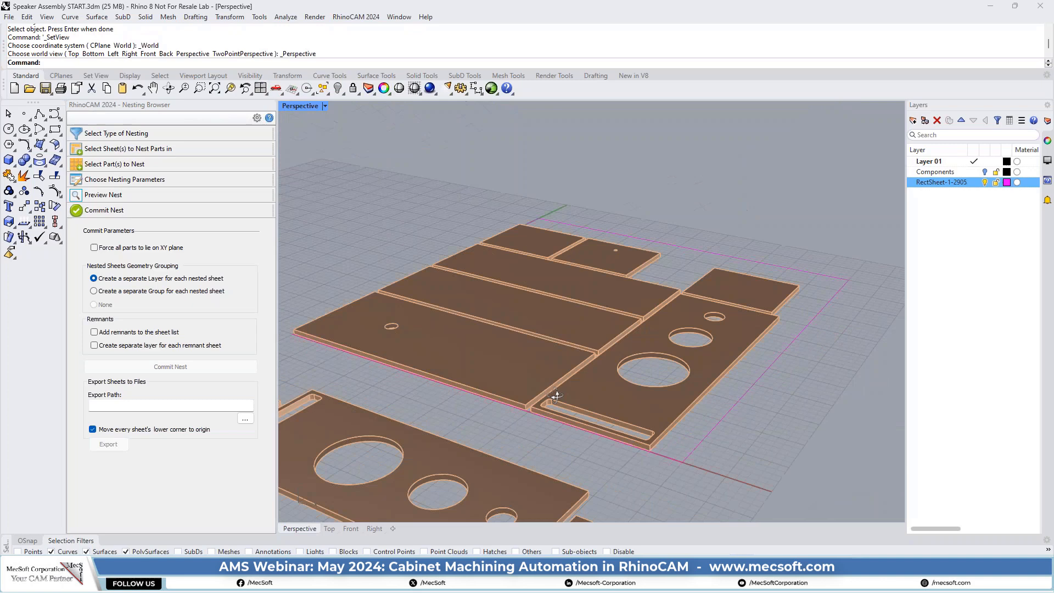
Select three of the nested panels to check that they are 3D parts, and clear the selection.
{"action": "left_click", "coordinate": [475, 350]}
{"action": "left_click", "coordinate": [546, 316]}
{"action": "left_click", "coordinate": [577, 291]}
{"action": "key", "text": "Escape"}
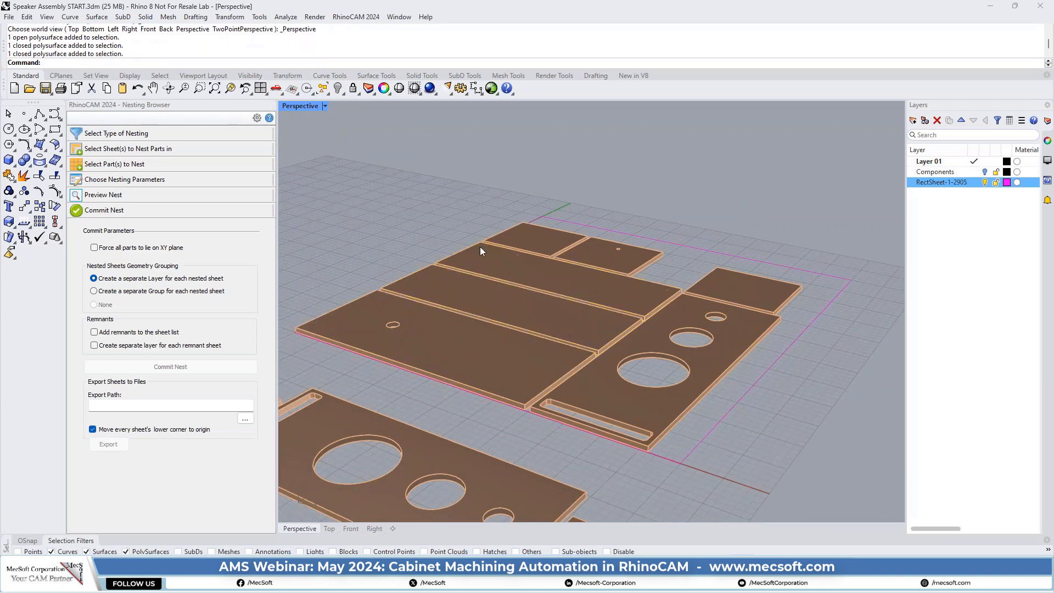
Switch to the Right view to check how the nested panels sit relative to the sheet outline.
{"action": "scroll", "coordinate": [495, 278], "scroll_direction": "down", "scroll_amount": 5}
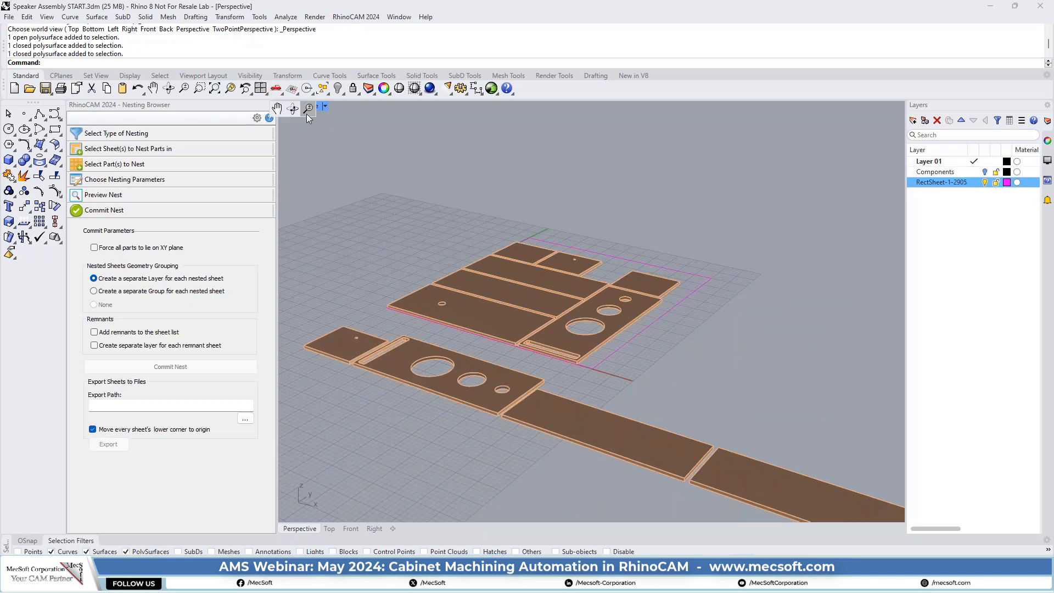
{"action": "left_click", "coordinate": [277, 89]}
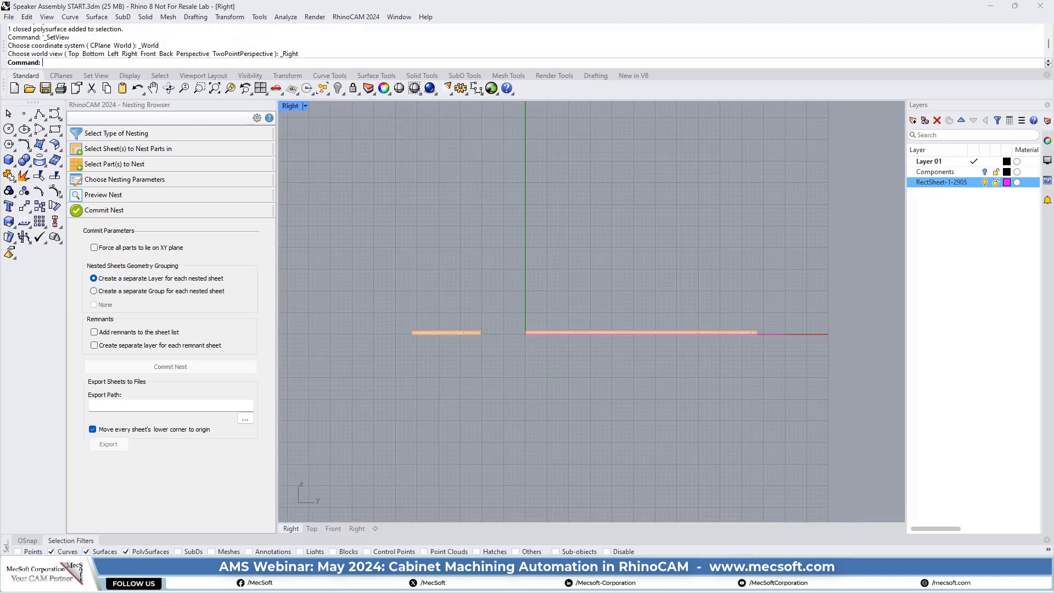
{"action": "left_click", "coordinate": [276, 89]}
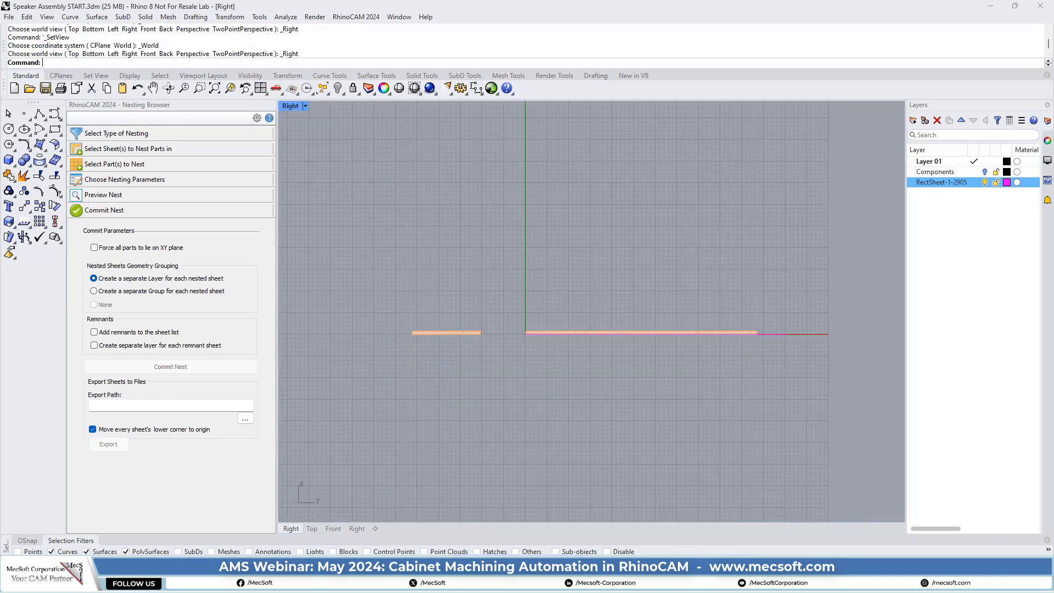
Switch to the Top view and hide the row of seven flat source panels below the nested sheet.
{"action": "left_click", "coordinate": [281, 94]}
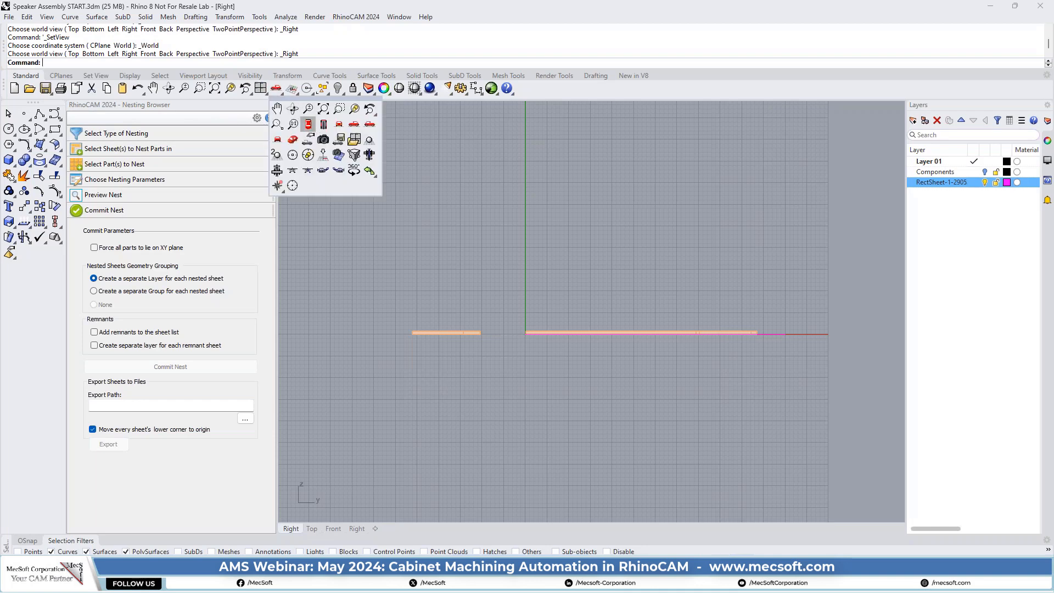
{"action": "left_click", "coordinate": [312, 130]}
{"action": "scroll", "coordinate": [499, 286], "scroll_direction": "down", "scroll_amount": 10}
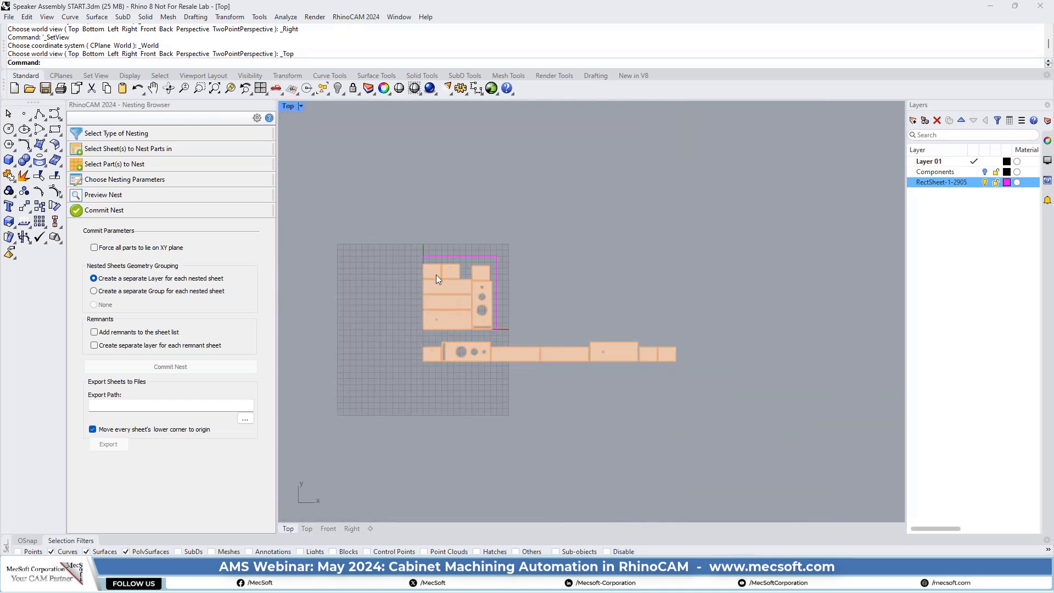
{"action": "scroll", "coordinate": [469, 264], "scroll_direction": "up", "scroll_amount": 2}
{"action": "left_click_drag", "start_coordinate": [390, 415], "coordinate": [765, 352]}
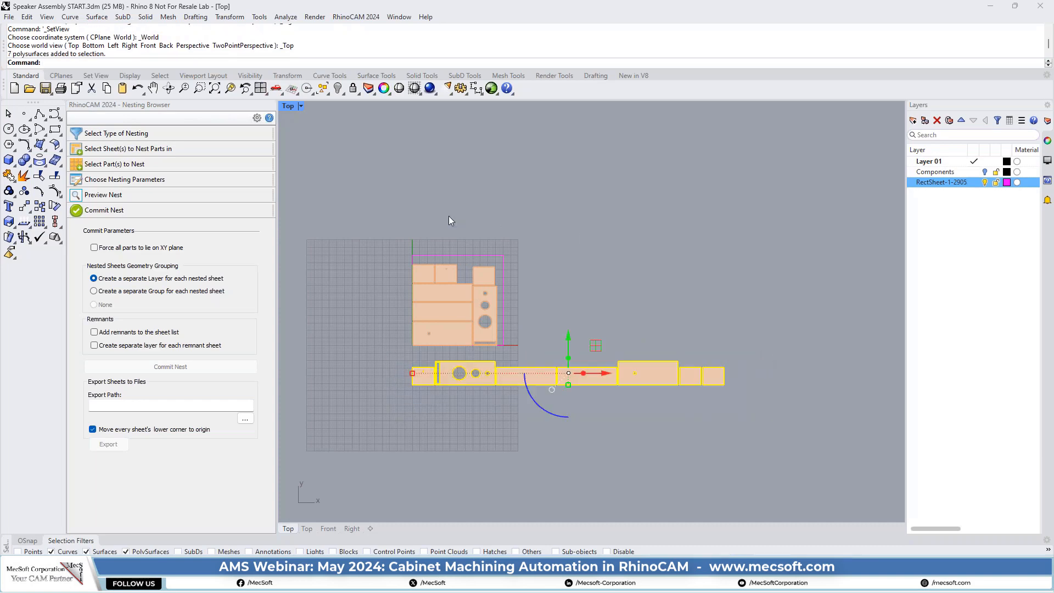
{"action": "left_click", "coordinate": [338, 87]}
{"action": "scroll", "coordinate": [427, 266], "scroll_direction": "up", "scroll_amount": 5}
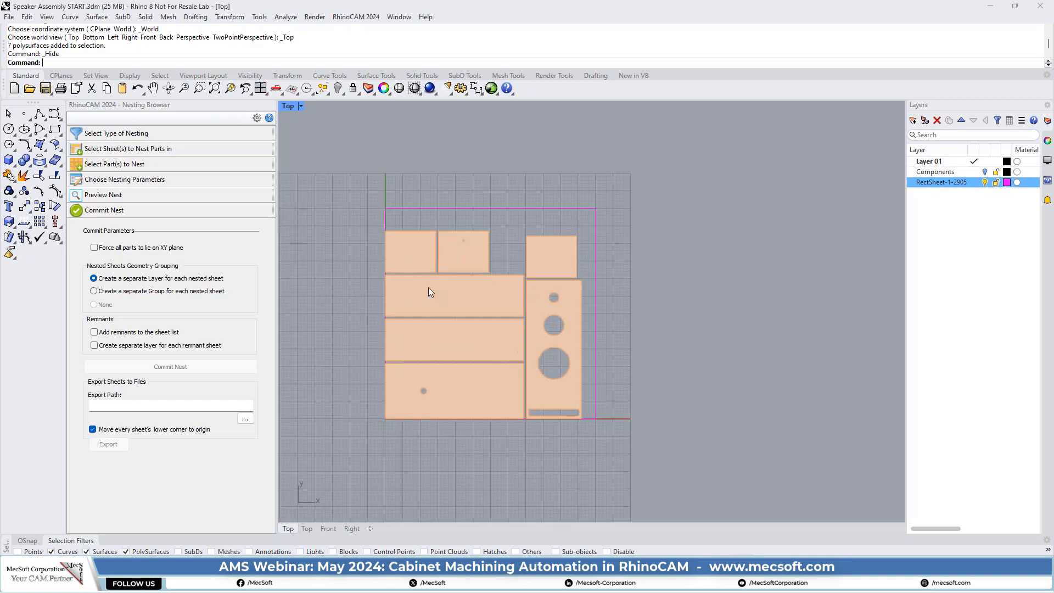
{"action": "scroll", "coordinate": [390, 298], "scroll_direction": "up", "scroll_amount": 2}
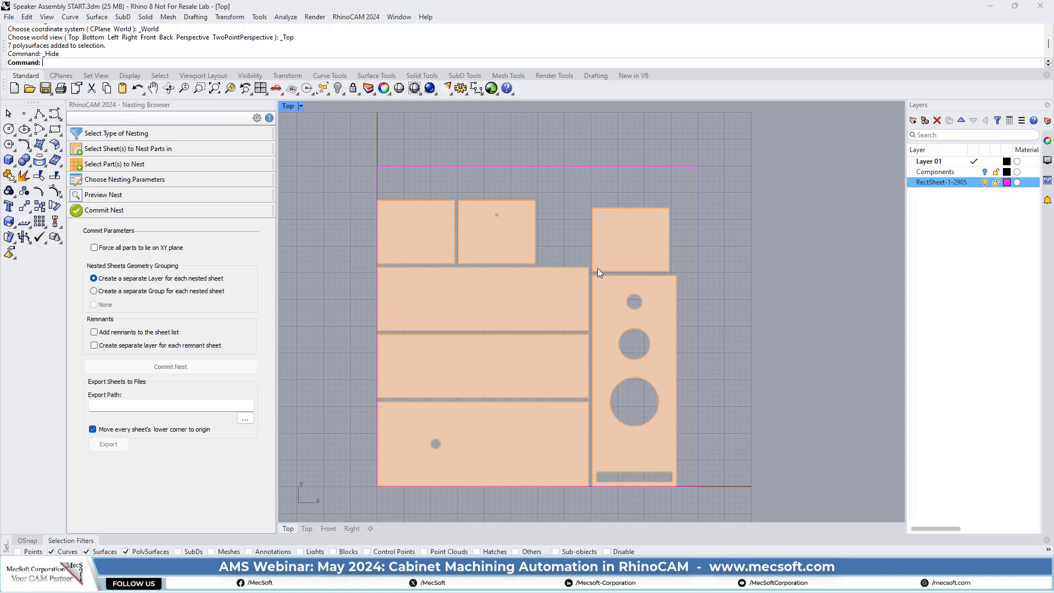
Switch to the Rhino window holding SpeakerNested.3dm and start a new model from the Small Objects - Inches template.
{"action": "key", "text": "alt+Tab"}
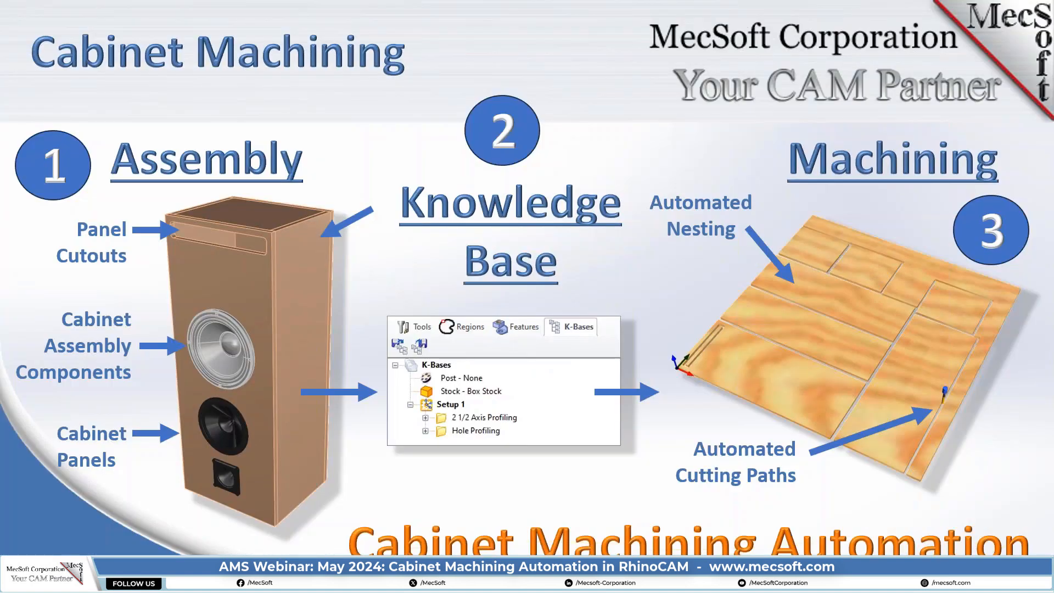
{"action": "key", "text": "alt+Tab"}
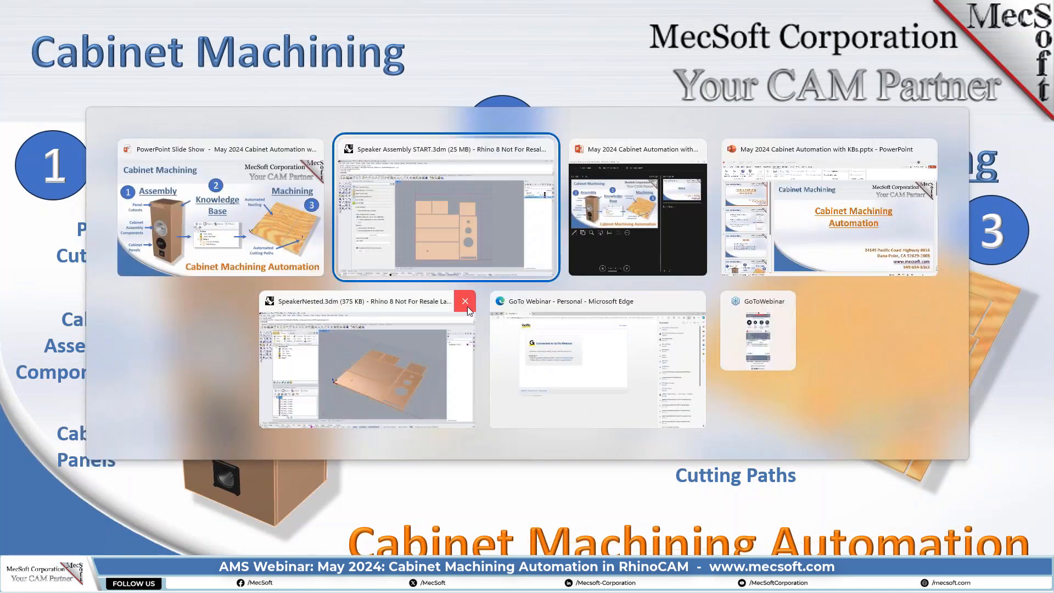
{"action": "left_click", "coordinate": [445, 361]}
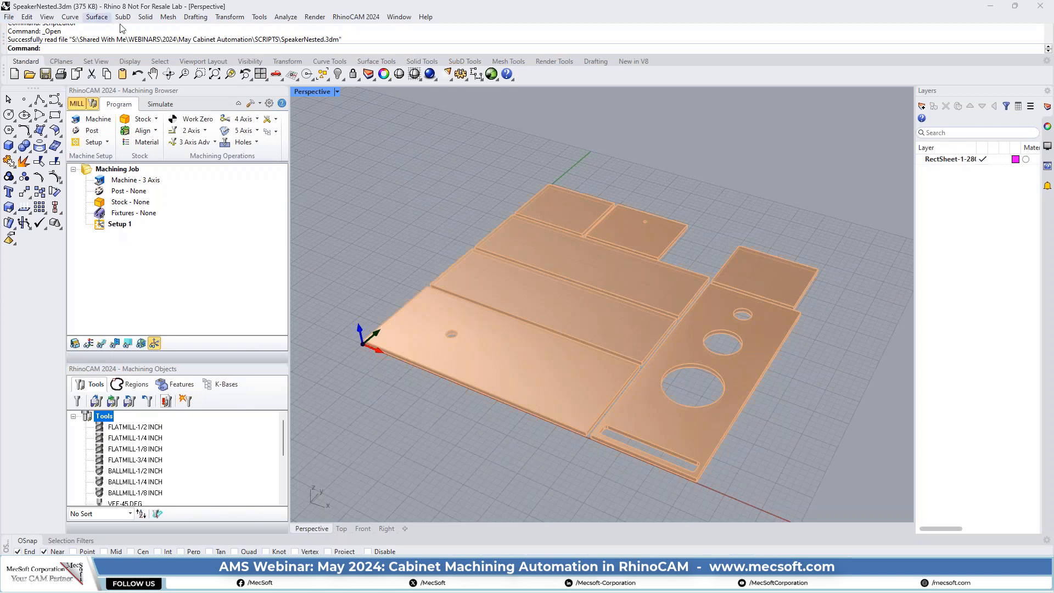
{"action": "left_click", "coordinate": [8, 17]}
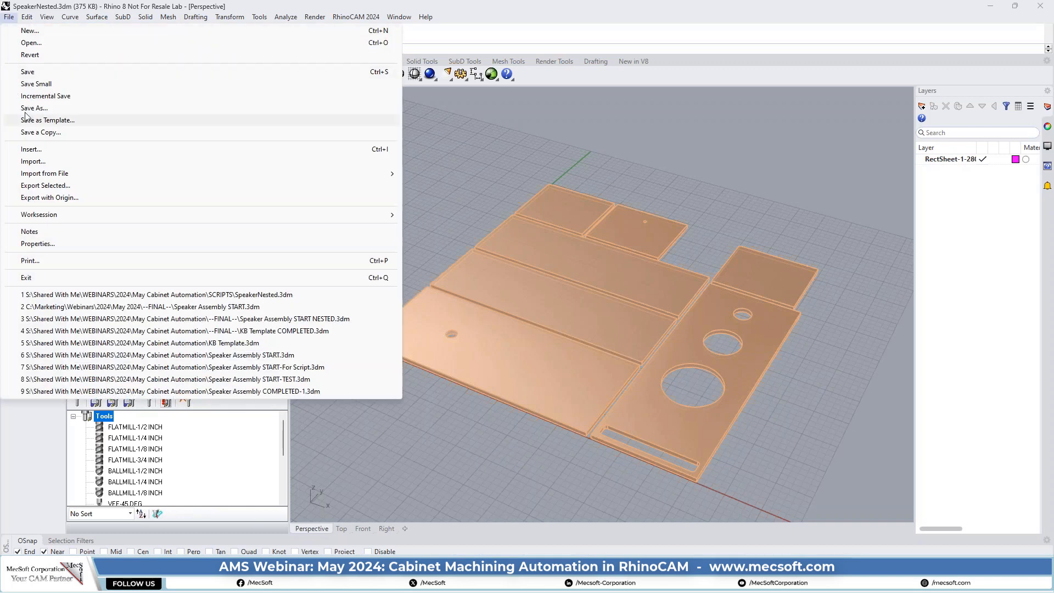
{"action": "left_click", "coordinate": [30, 31]}
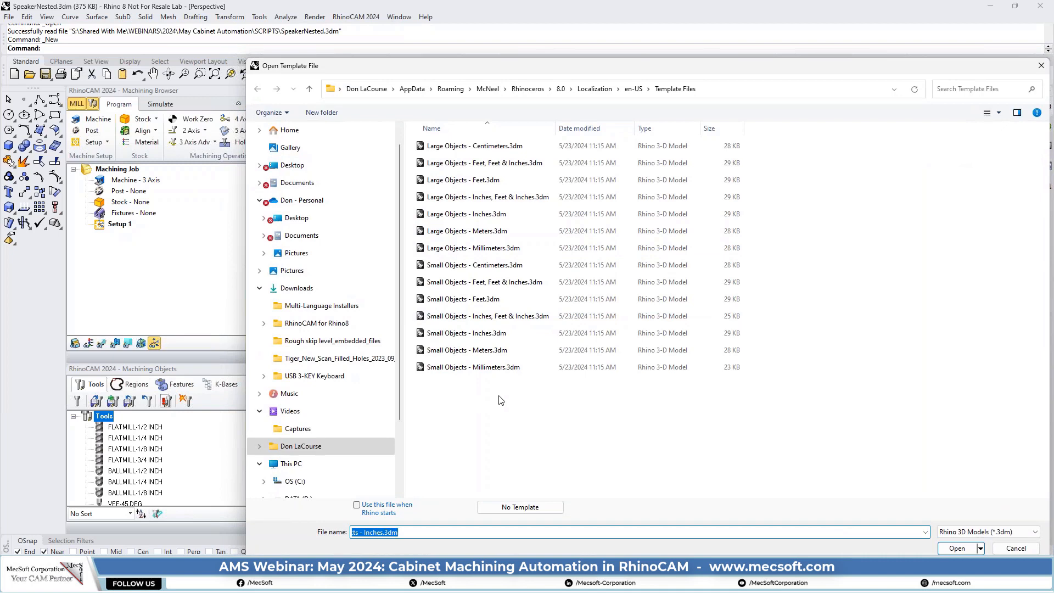
{"action": "double_click", "coordinate": [467, 333]}
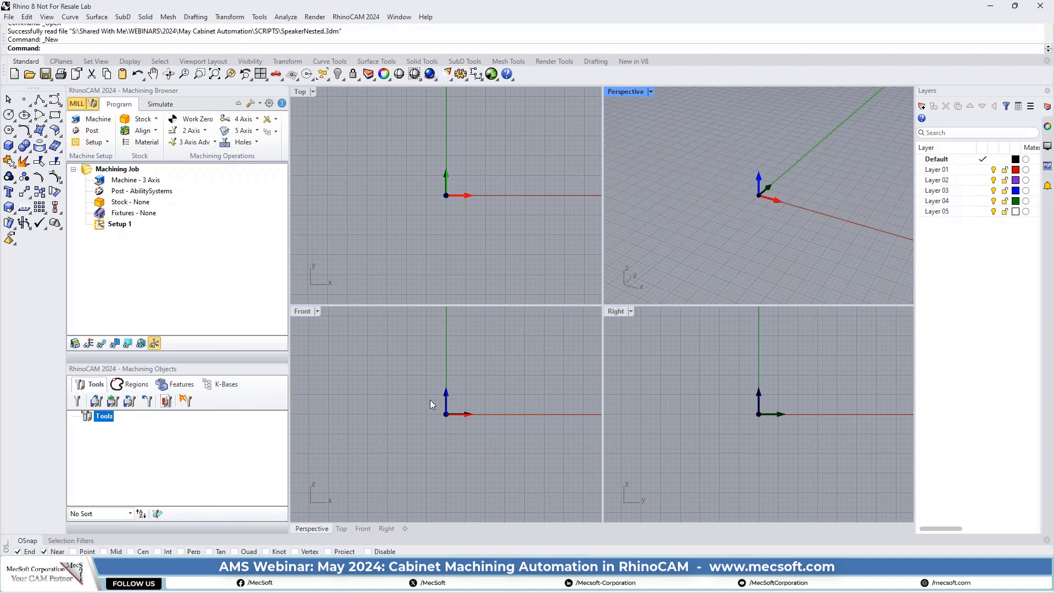
Delete Layer 01 through Layer 05, keeping only the Default layer.
{"action": "left_click", "coordinate": [955, 175]}
{"action": "right_click", "coordinate": [960, 175]}
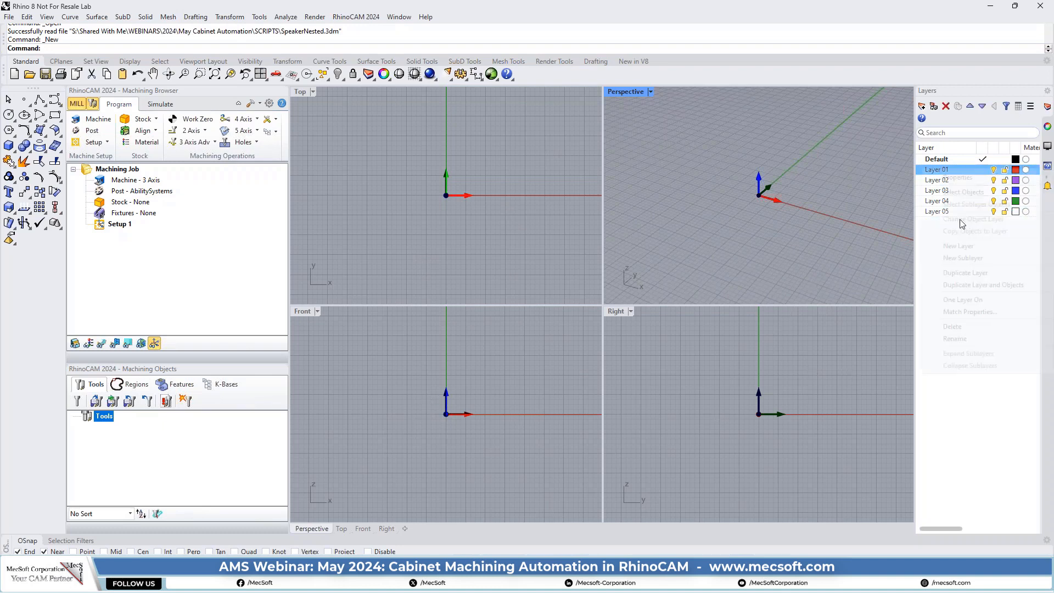
{"action": "left_click", "coordinate": [954, 326]}
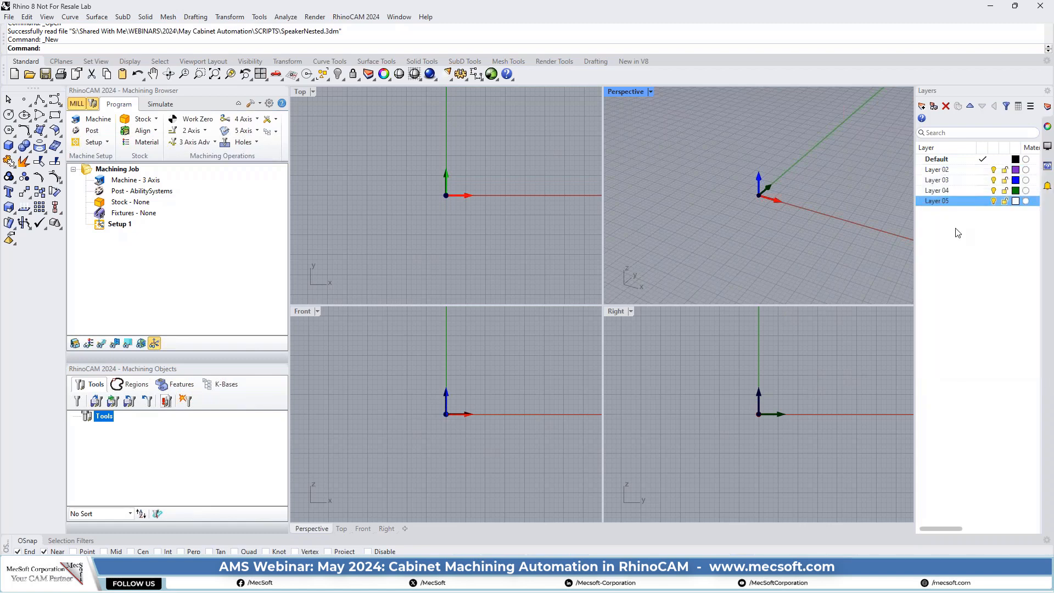
{"action": "left_click", "coordinate": [950, 170]}
{"action": "right_click", "coordinate": [950, 170]}
{"action": "left_click", "coordinate": [960, 327]}
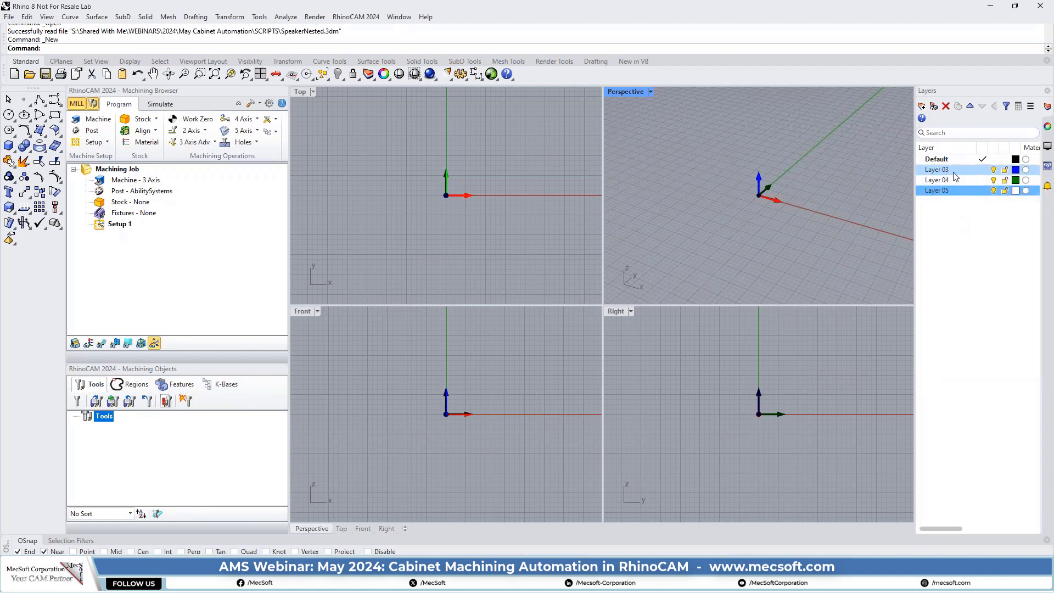
{"action": "left_click", "coordinate": [956, 171]}
{"action": "right_click", "coordinate": [956, 171]}
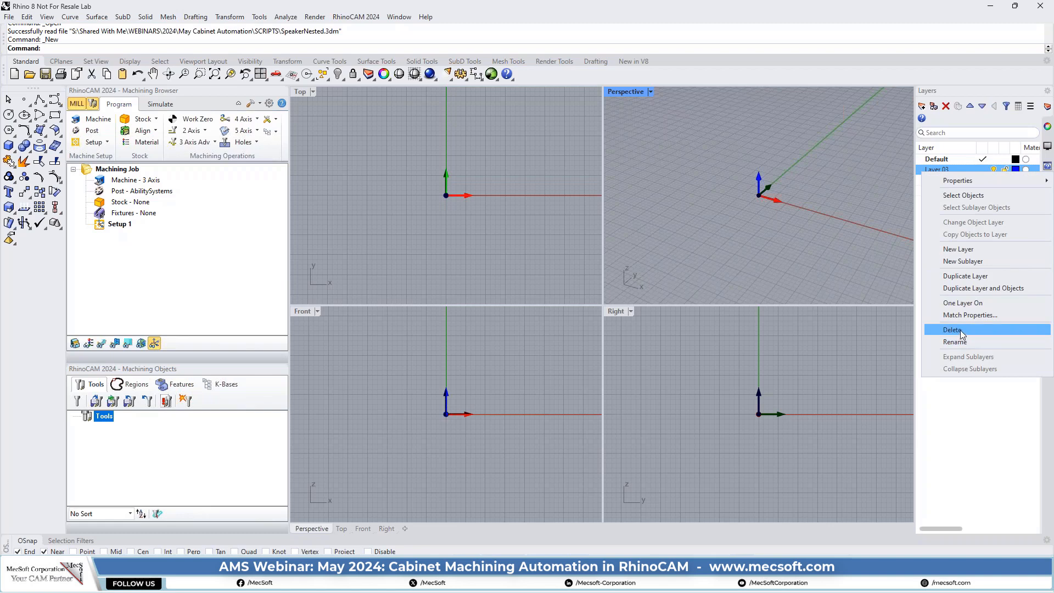
{"action": "left_click", "coordinate": [961, 332]}
{"action": "left_click", "coordinate": [950, 170]}
{"action": "right_click", "coordinate": [950, 170]}
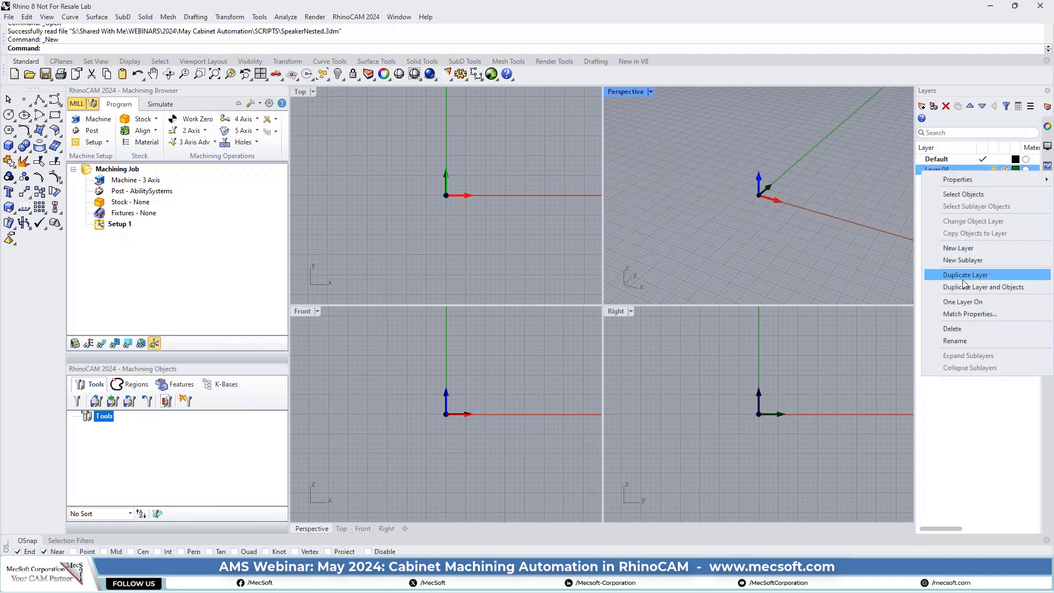
{"action": "left_click", "coordinate": [966, 328]}
{"action": "right_click", "coordinate": [945, 170]}
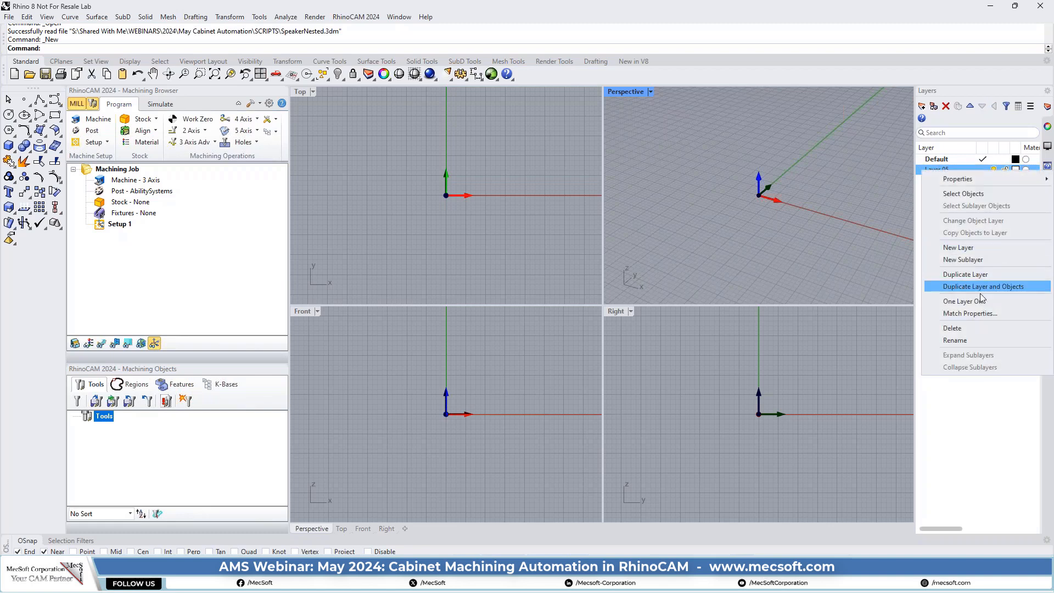
{"action": "left_click", "coordinate": [962, 328]}
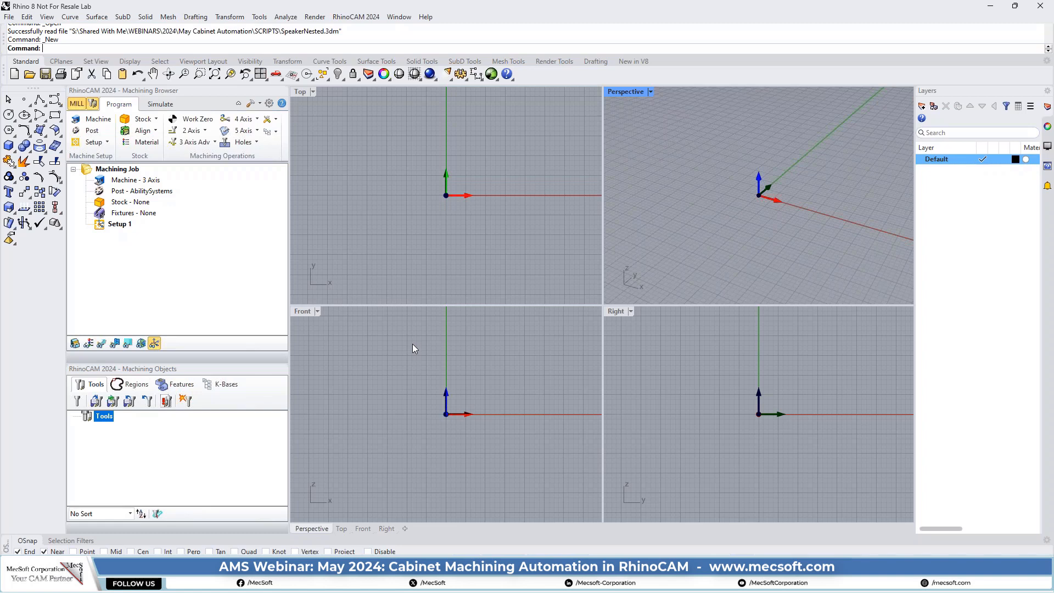
Create two new layers named Outer and Inner.
{"action": "left_click", "coordinate": [922, 107]}
{"action": "type", "text": "0"}
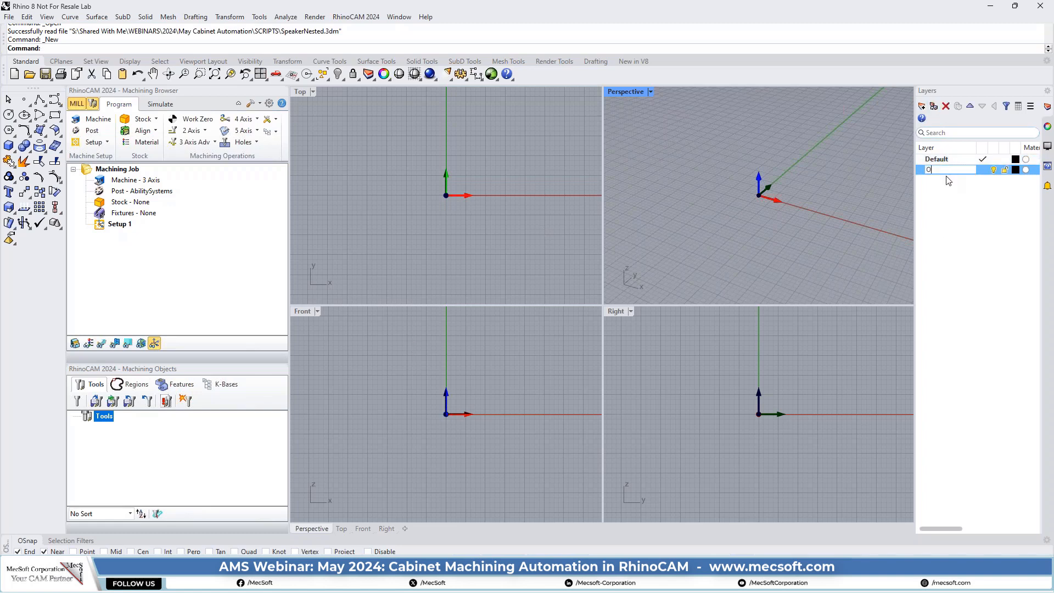
{"action": "type", "text": "uter"}
{"action": "key", "text": "Return"}
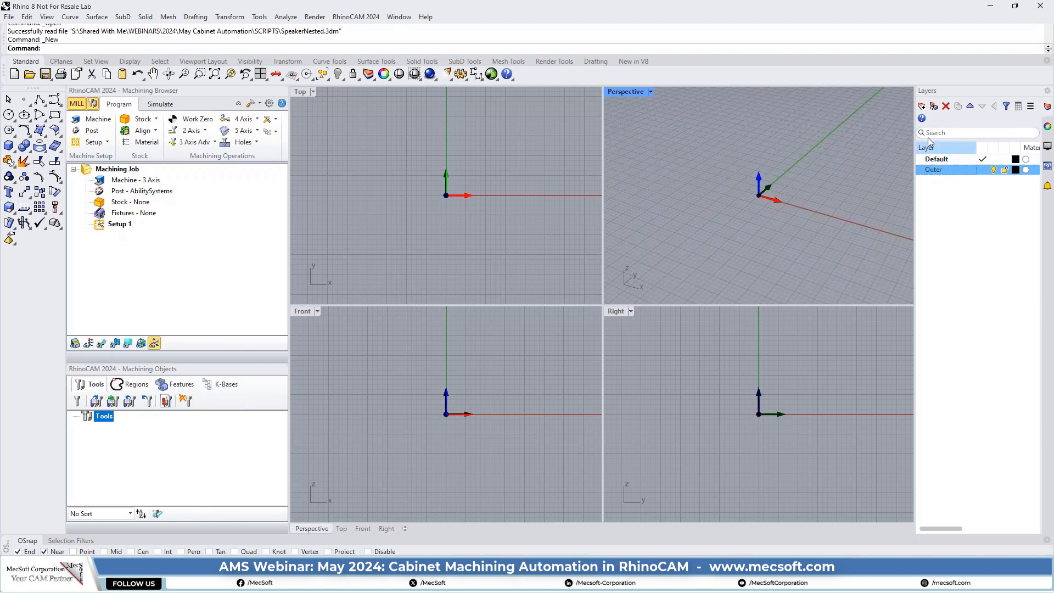
{"action": "left_click", "coordinate": [923, 107]}
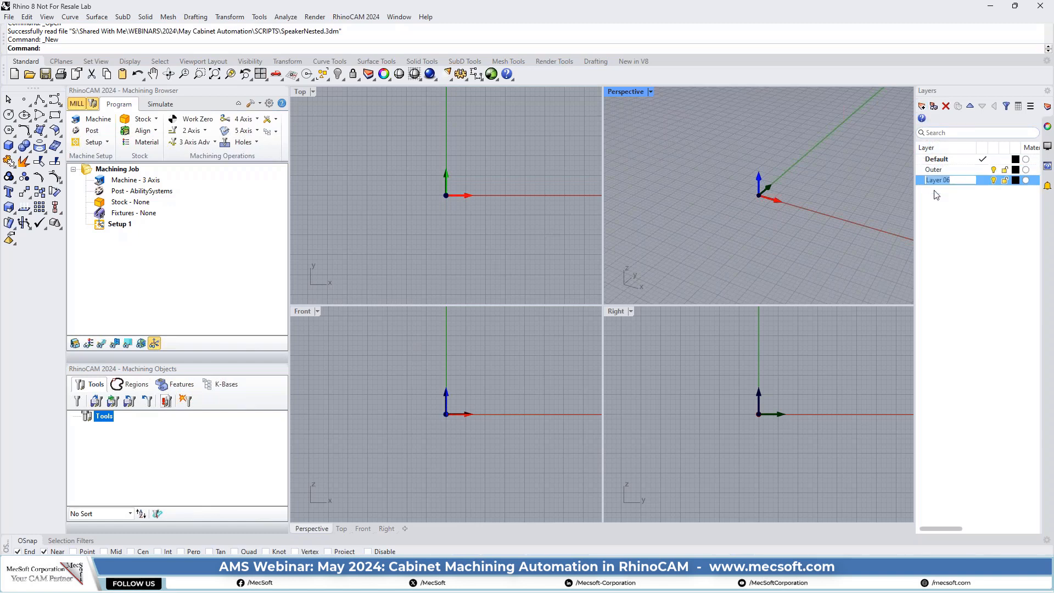
{"action": "type", "text": "Inner"}
{"action": "key", "text": "Return"}
Maximize the Top view and draw a rectangle above the origin, spanning the Y axis.
{"action": "double_click", "coordinate": [300, 94]}
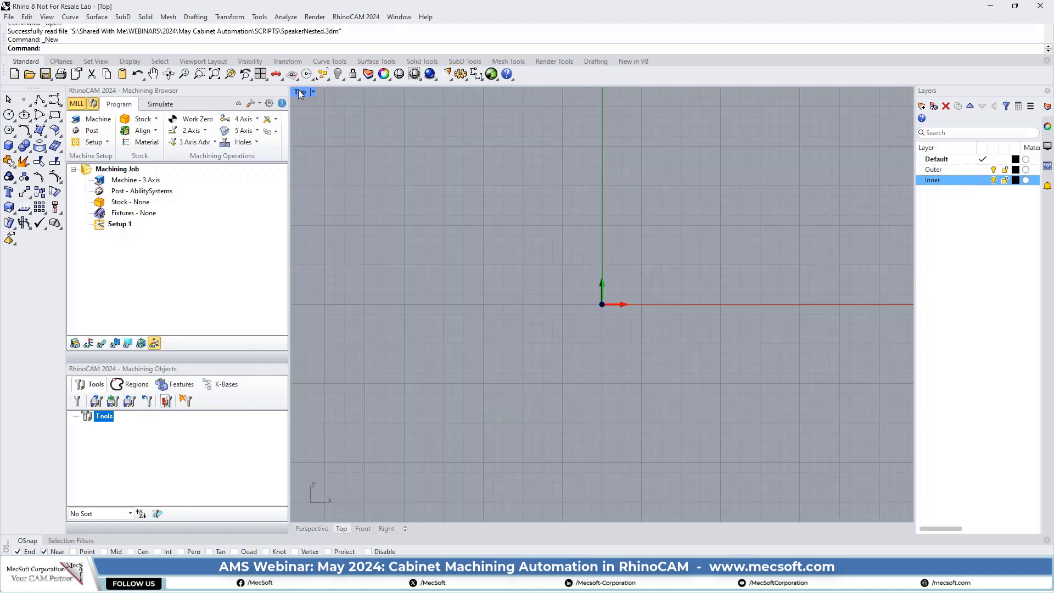
{"action": "scroll", "coordinate": [540, 348], "scroll_direction": "down", "scroll_amount": 2}
{"action": "scroll", "coordinate": [537, 302], "scroll_direction": "up", "scroll_amount": 1}
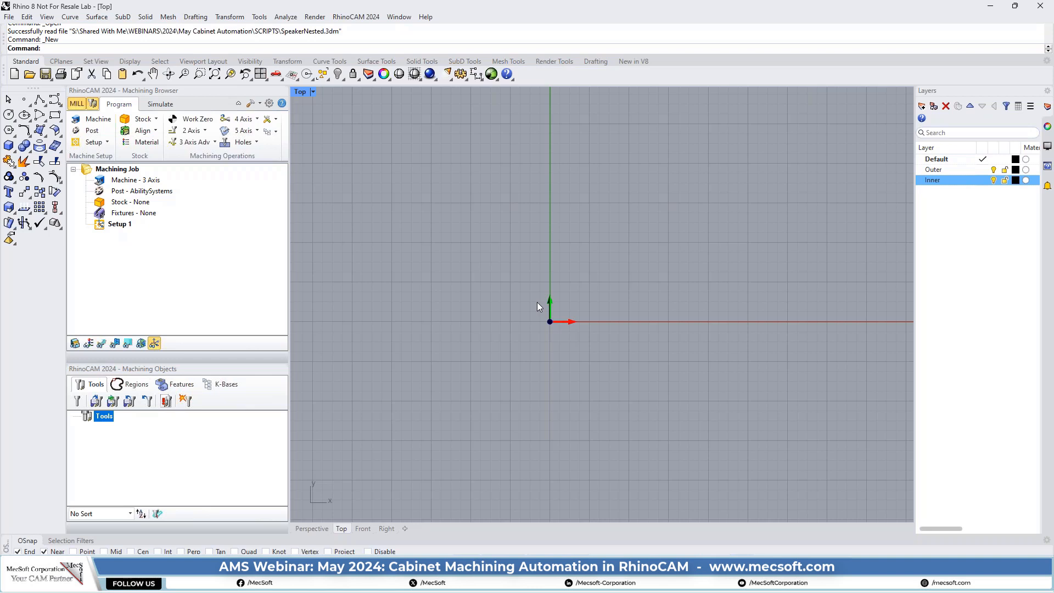
{"action": "scroll", "coordinate": [460, 303], "scroll_direction": "down", "scroll_amount": 3}
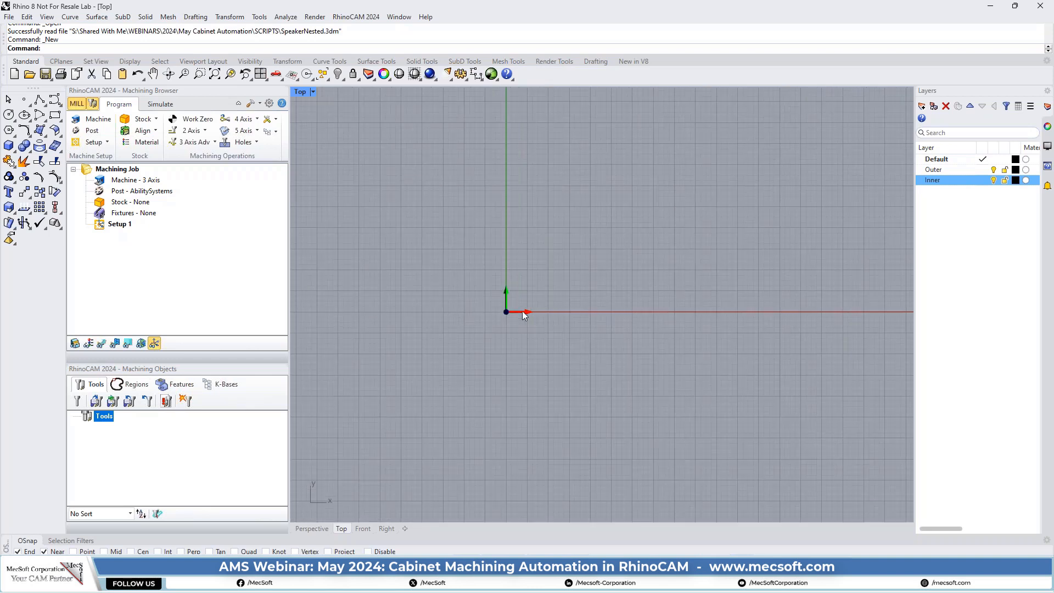
{"action": "left_click", "coordinate": [56, 116]}
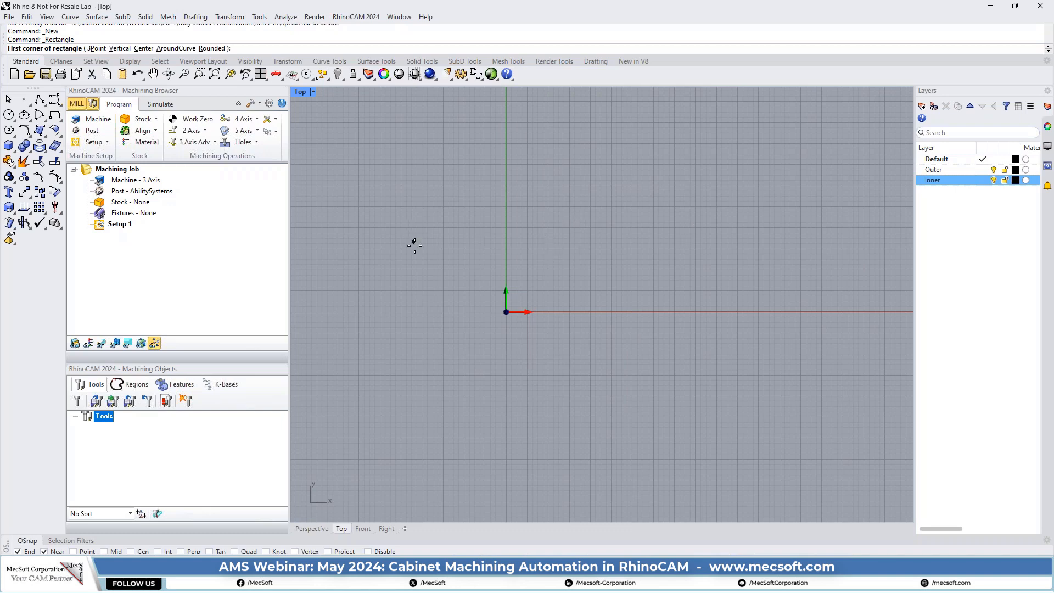
{"action": "left_click", "coordinate": [410, 261]}
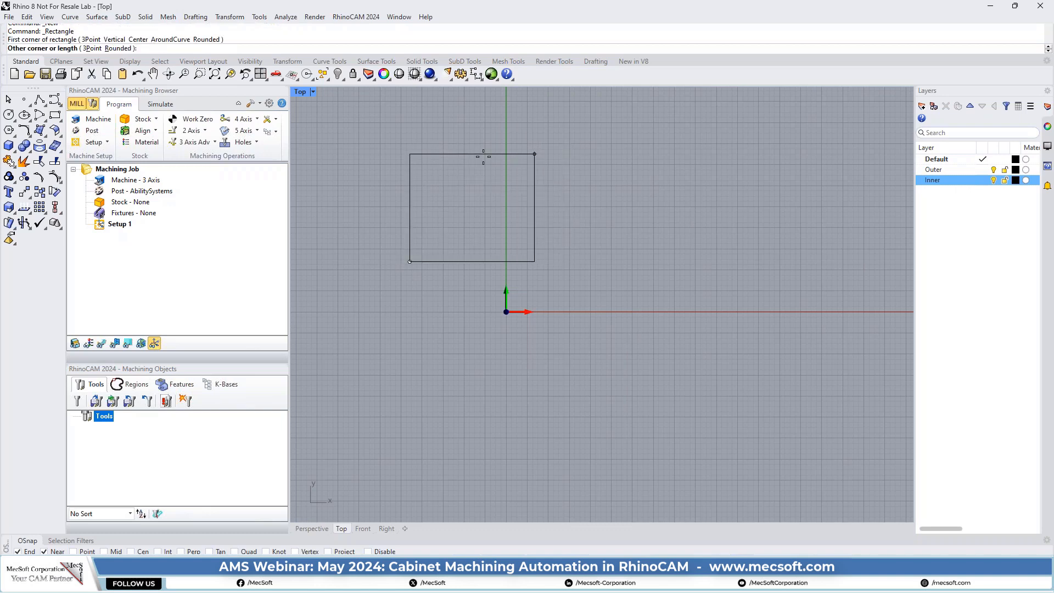
{"action": "left_click", "coordinate": [597, 148]}
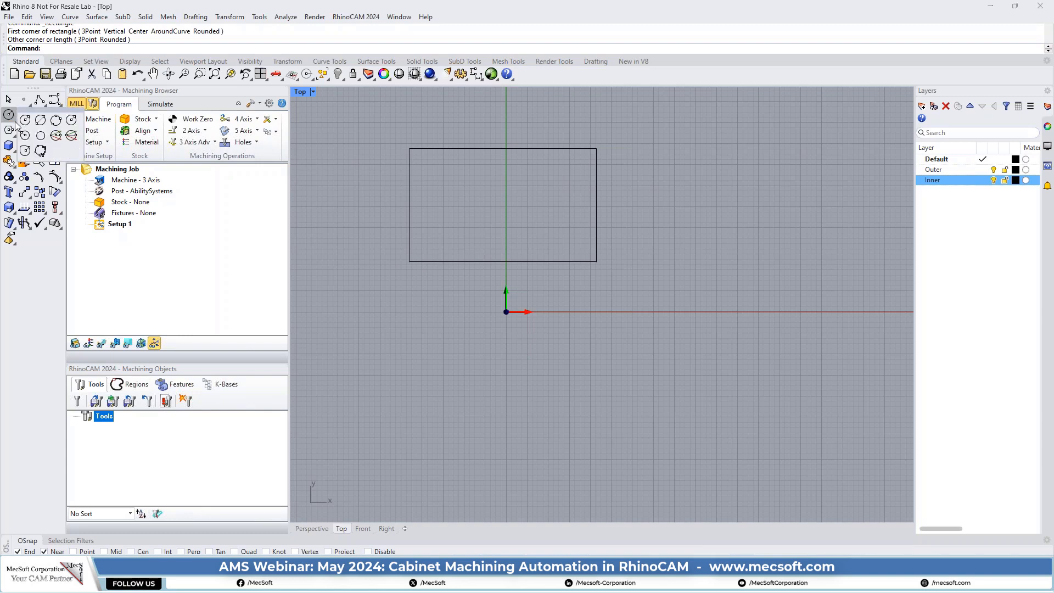
Draw a circle to the right of the rectangle, clear of its edge.
{"action": "left_click", "coordinate": [9, 115]}
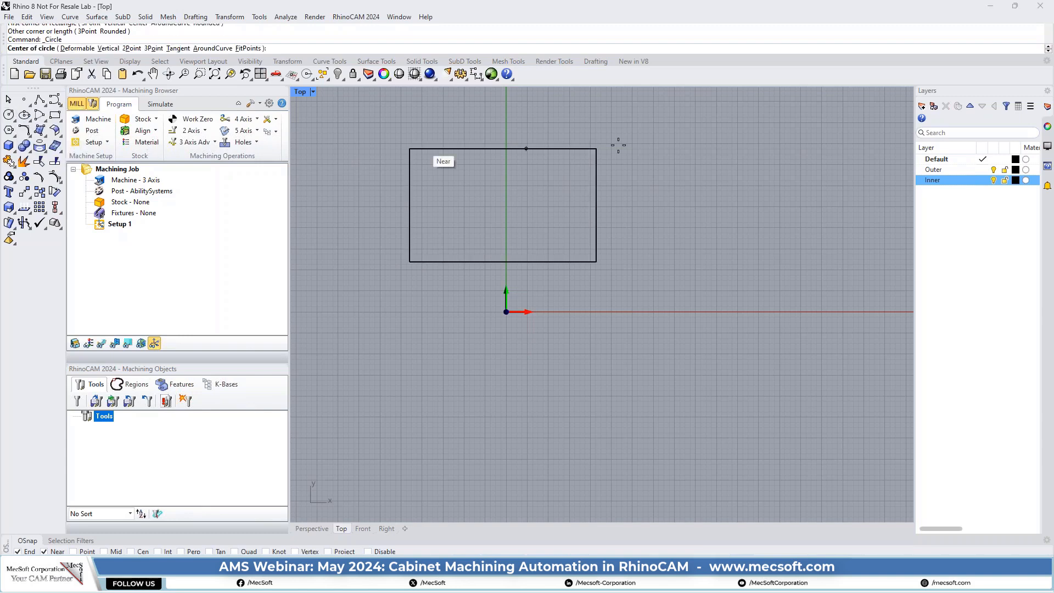
{"action": "left_click", "coordinate": [713, 188]}
{"action": "left_click", "coordinate": [770, 185]}
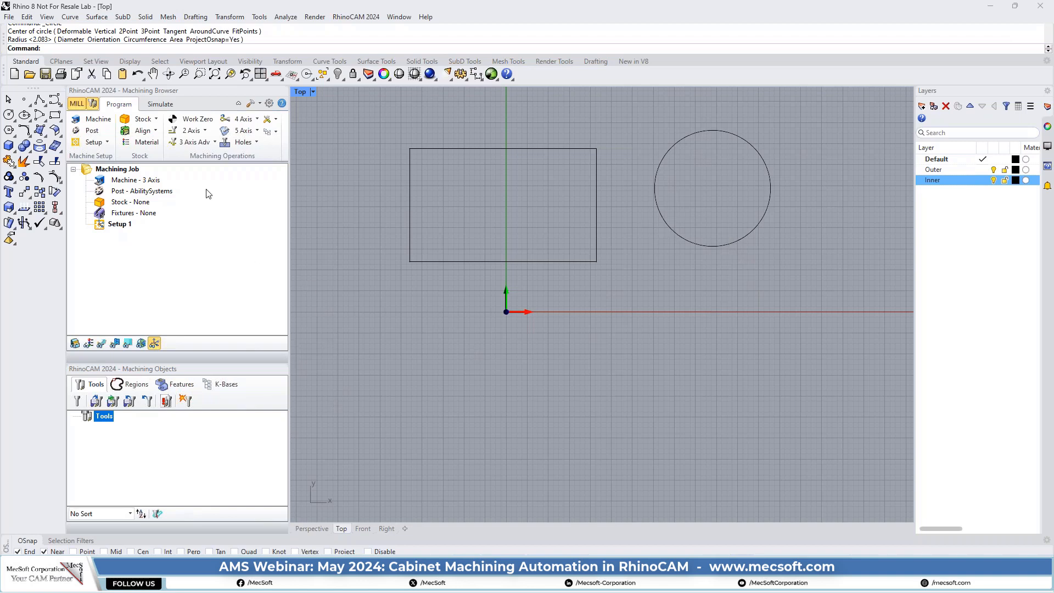
Start a 2 1/2 Axis Profiling operation and select the rectangle as its curve machining region.
{"action": "left_click", "coordinate": [205, 131]}
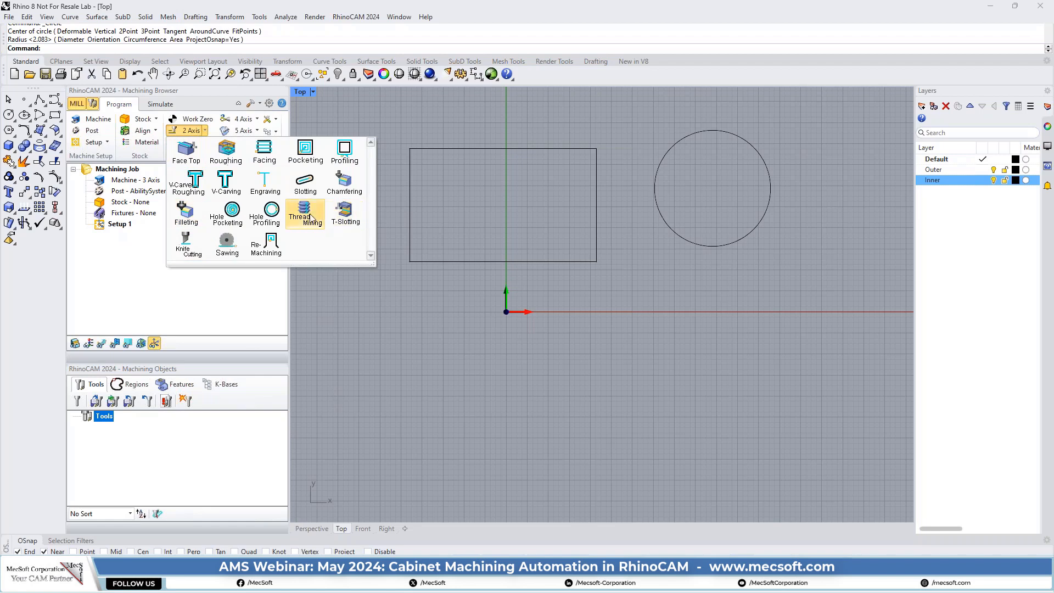
{"action": "left_click", "coordinate": [350, 149]}
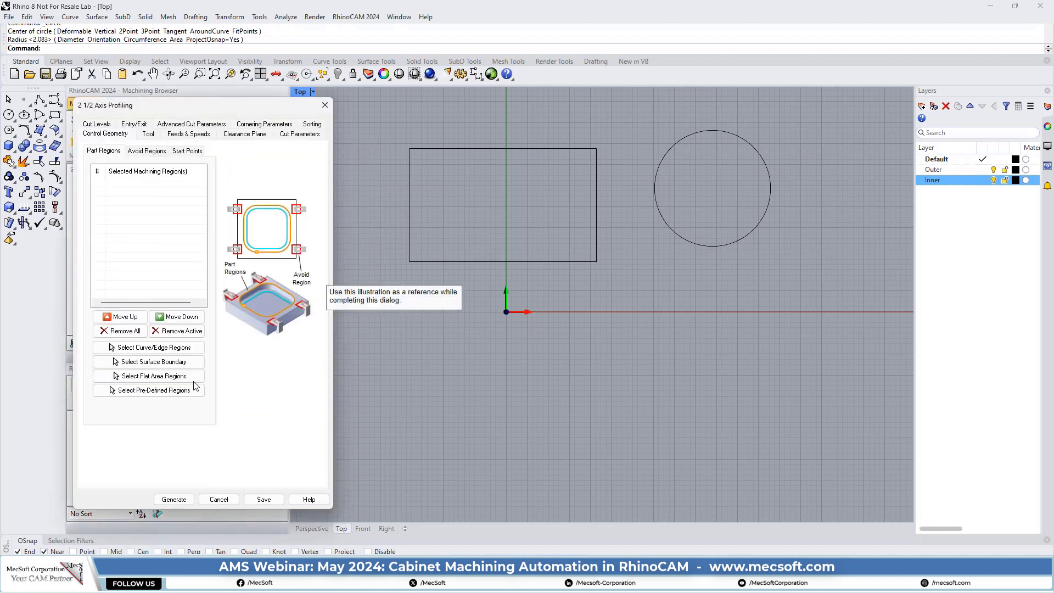
{"action": "left_click", "coordinate": [154, 348]}
{"action": "left_click", "coordinate": [430, 148]}
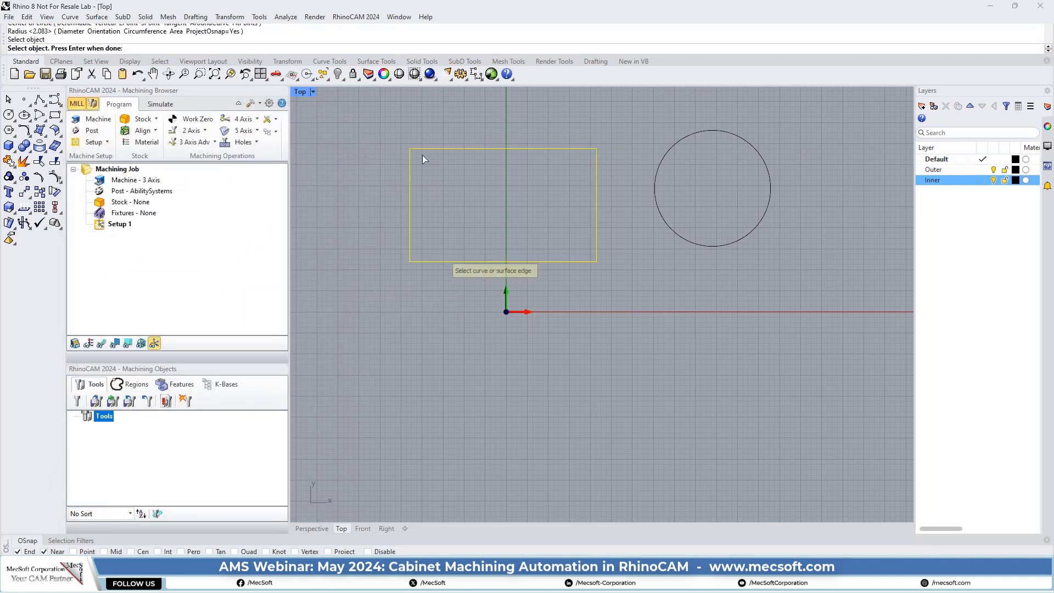
{"action": "key", "text": "Return"}
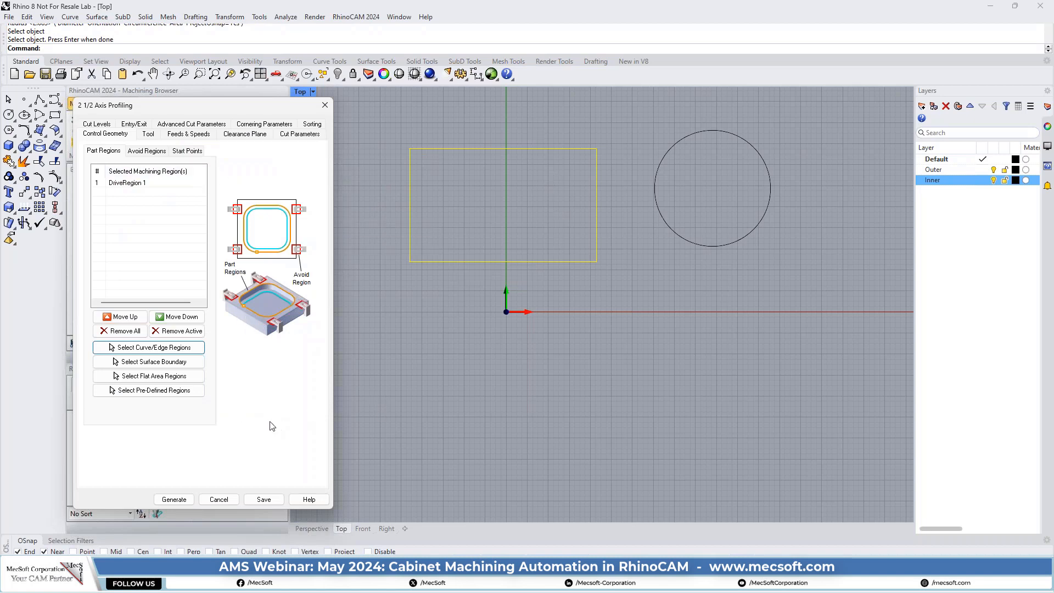
Create a flat mill with a 0.5 tool diameter and save it as a new tool for the profiling operation.
{"action": "left_click", "coordinate": [148, 135]}
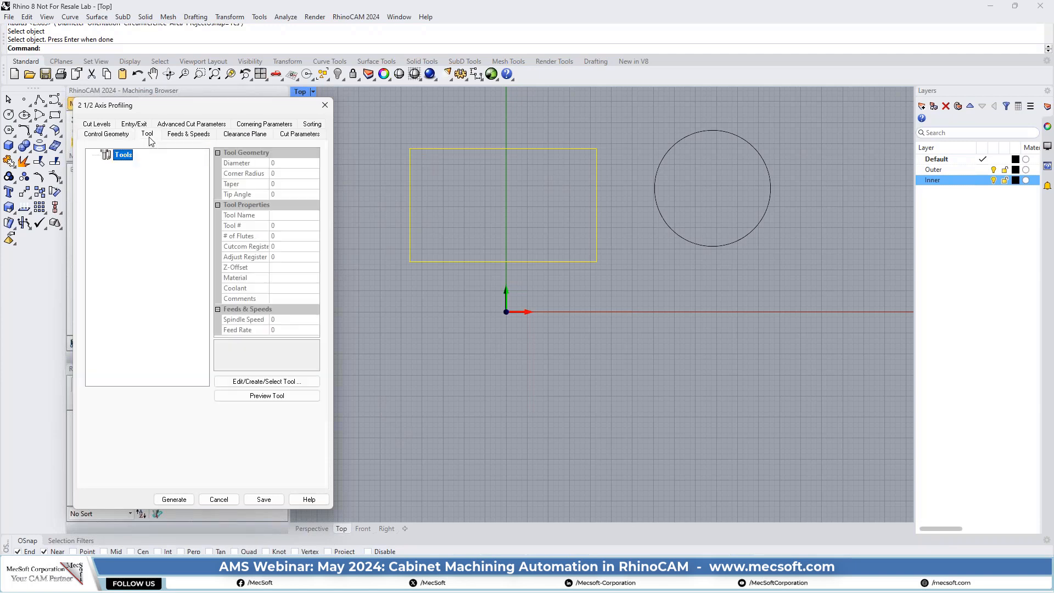
{"action": "left_click", "coordinate": [258, 381]}
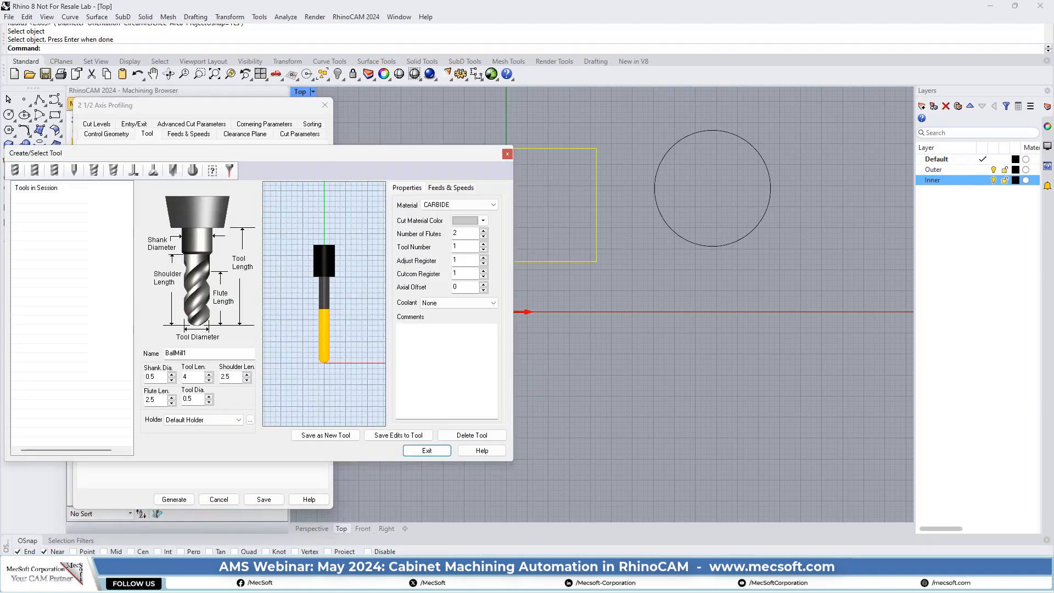
{"action": "left_click_drag", "start_coordinate": [234, 153], "coordinate": [298, 153]}
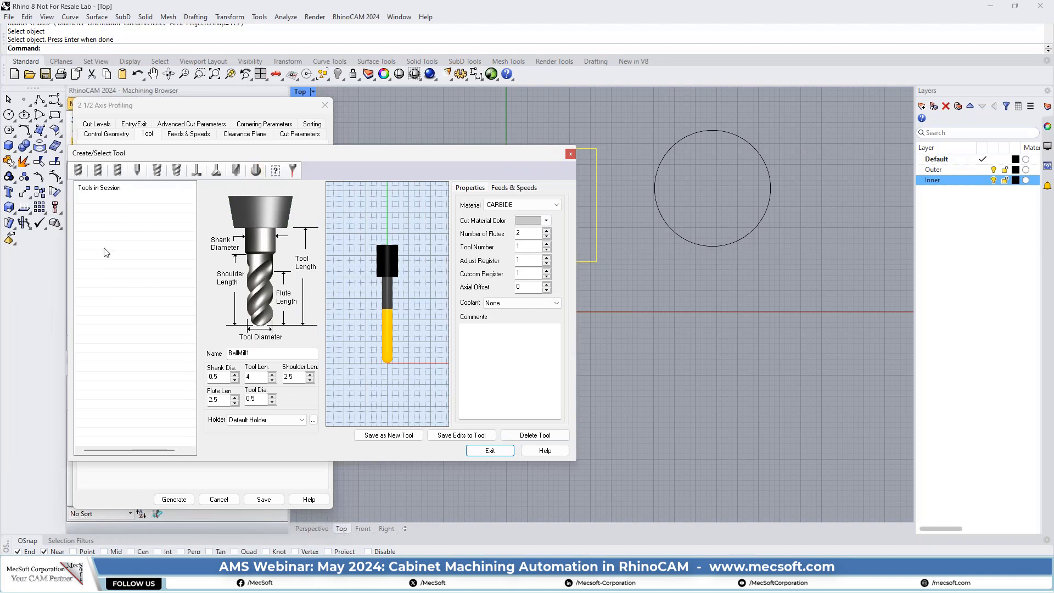
{"action": "left_click", "coordinate": [98, 171]}
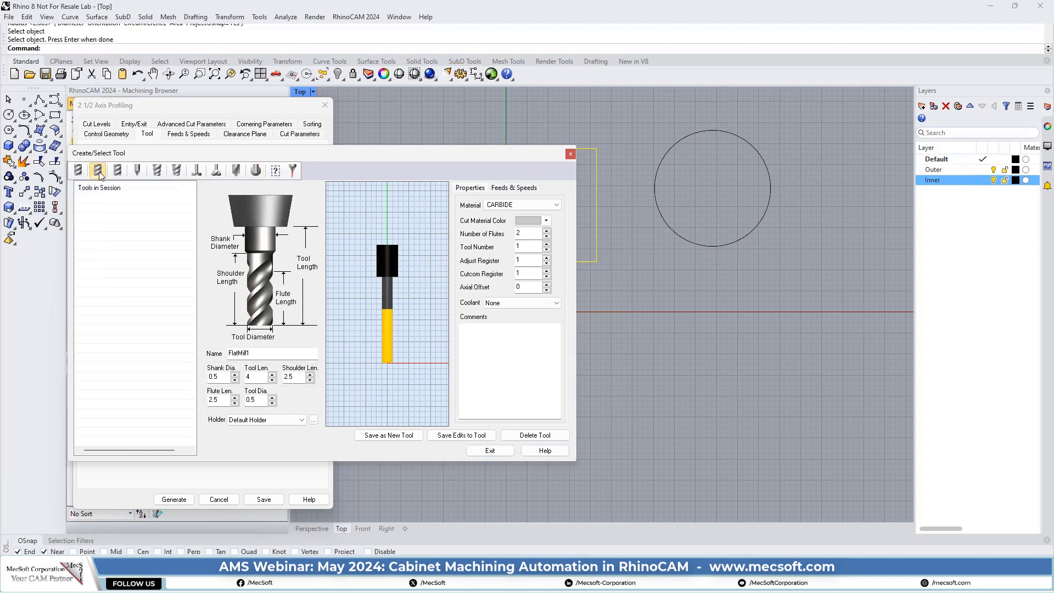
{"action": "double_click", "coordinate": [262, 400]}
{"action": "left_click", "coordinate": [396, 437]}
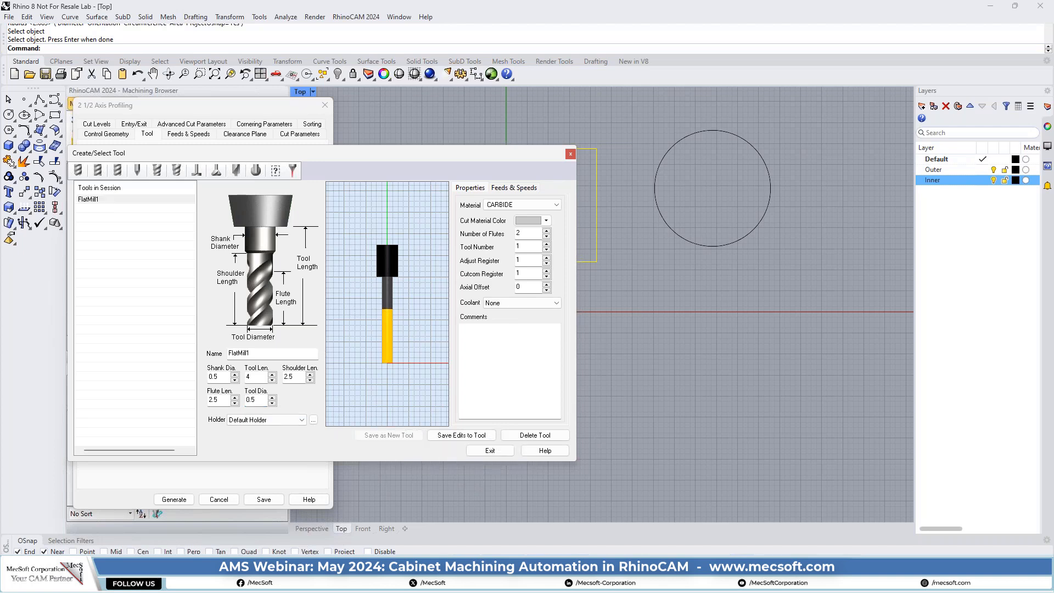
{"action": "left_click", "coordinate": [491, 452]}
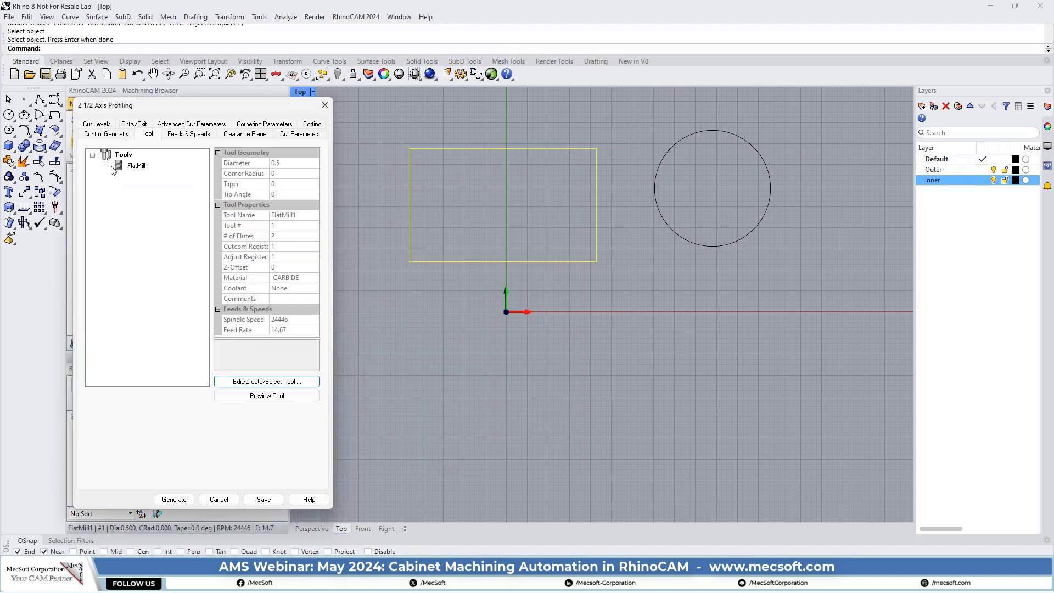
Define the profiling operation's clearance plane by an absolute Z value of 1.
{"action": "mouse_move", "coordinate": [129, 182]}
{"action": "left_click", "coordinate": [185, 136]}
{"action": "left_click", "coordinate": [238, 135]}
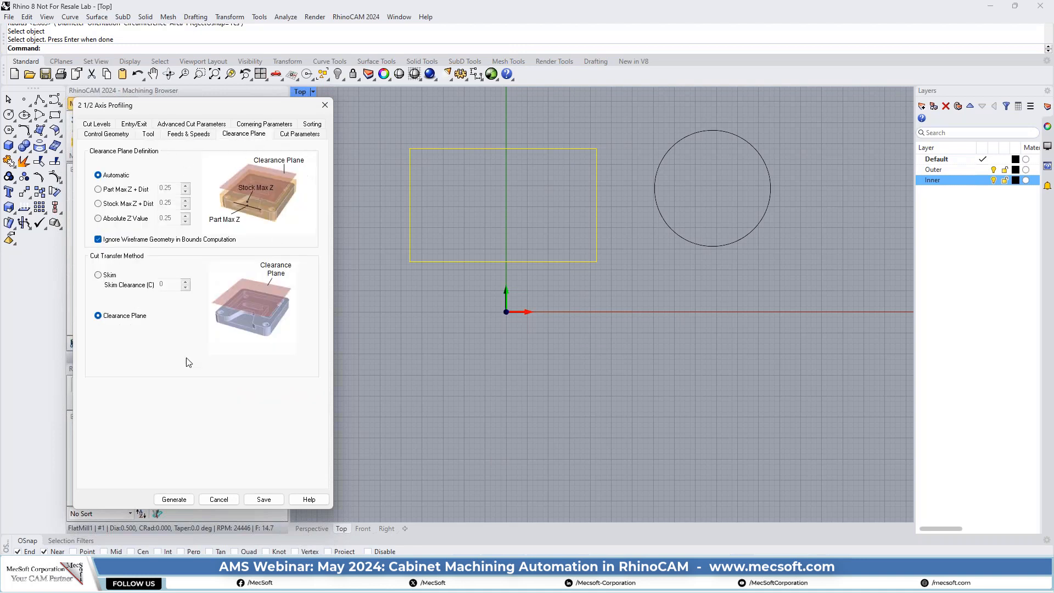
{"action": "mouse_move", "coordinate": [106, 225]}
{"action": "left_click", "coordinate": [108, 219]}
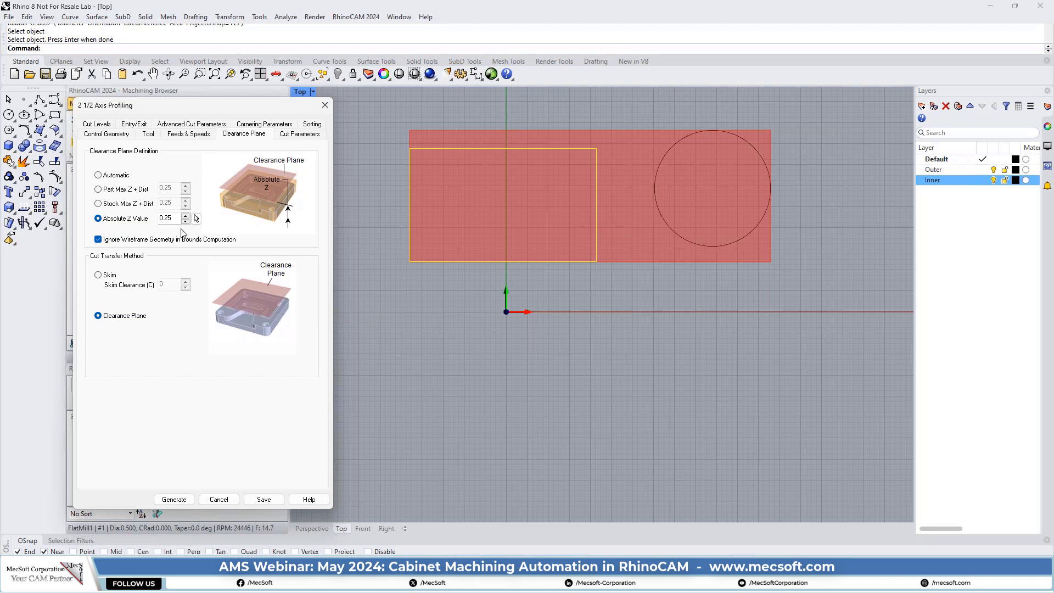
{"action": "left_click_drag", "start_coordinate": [175, 219], "coordinate": [153, 222]}
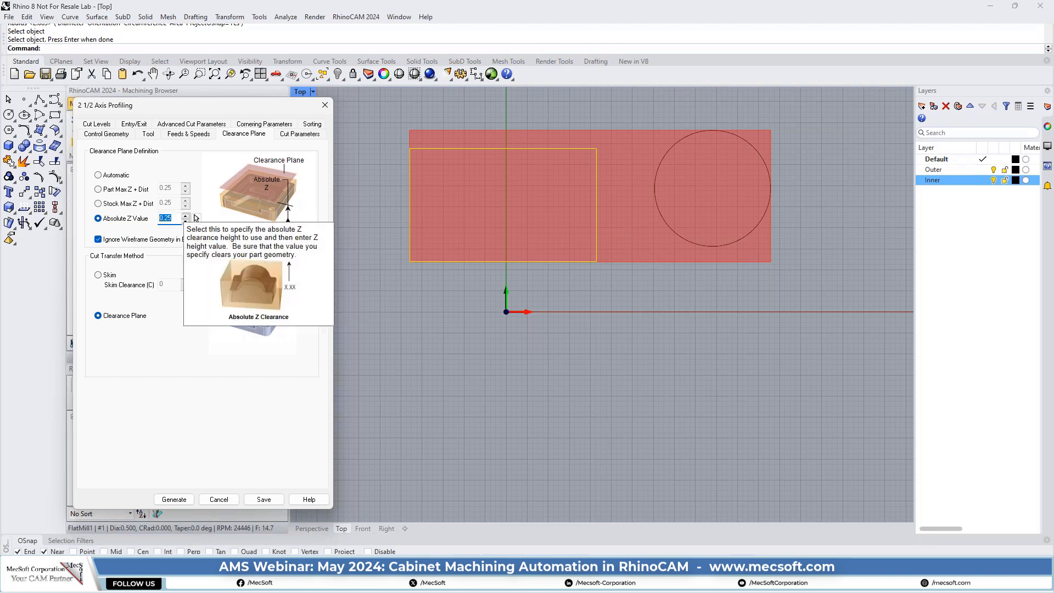
{"action": "type", "text": "1"}
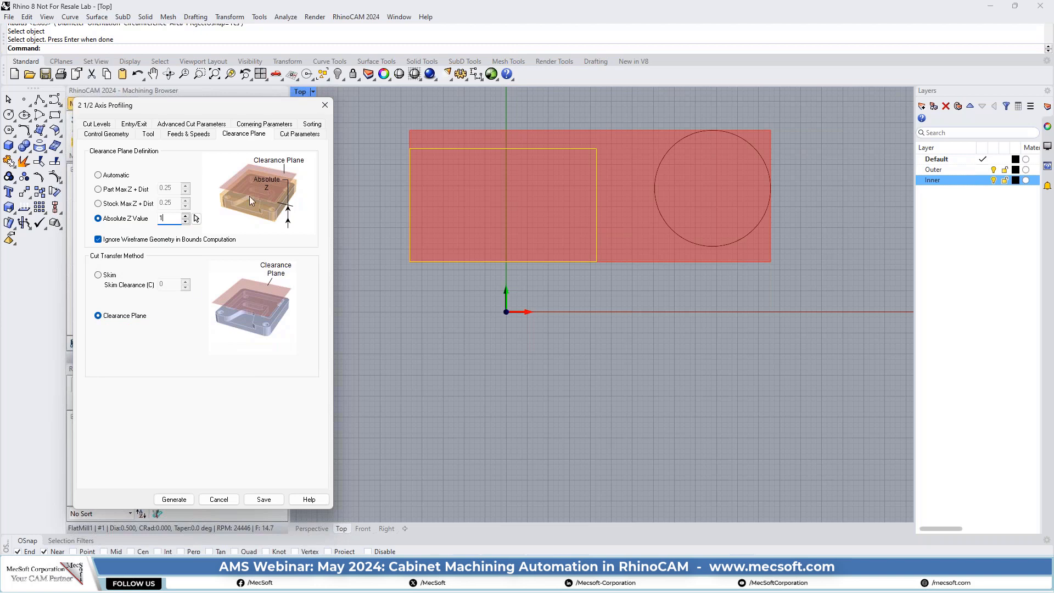
Set the cutting side to Outside for closed curves and enable alternating the side using nesting.
{"action": "left_click", "coordinate": [300, 134]}
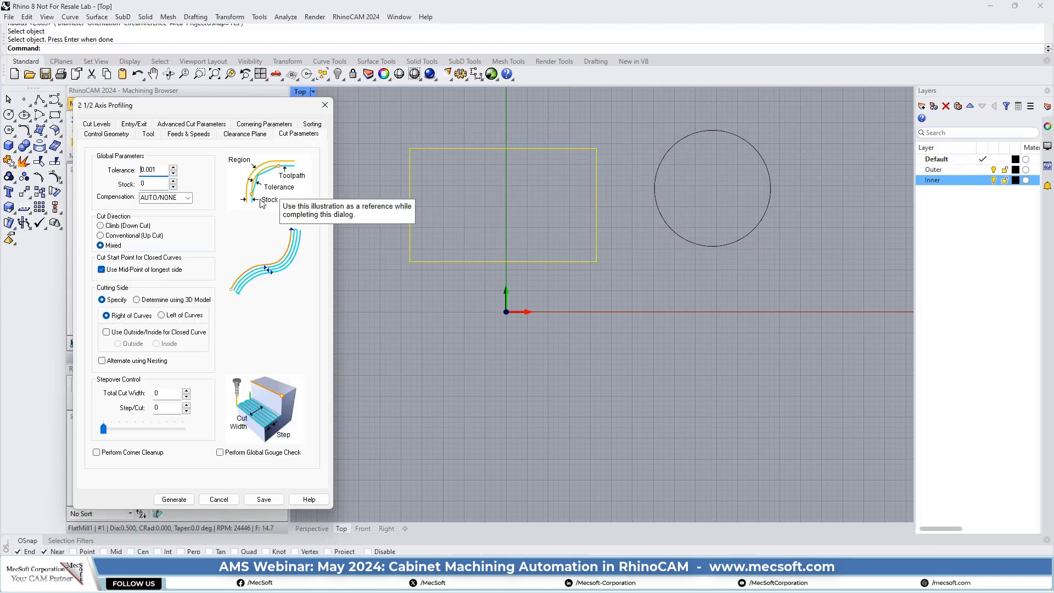
{"action": "double_click", "coordinate": [157, 169]}
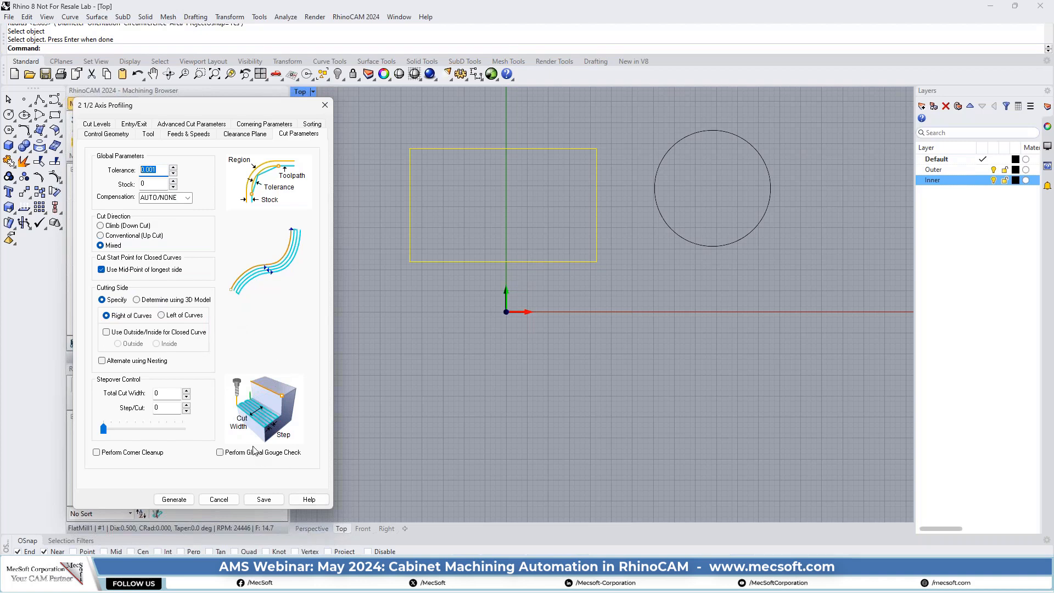
{"action": "left_click", "coordinate": [114, 332]}
{"action": "left_click", "coordinate": [118, 344]}
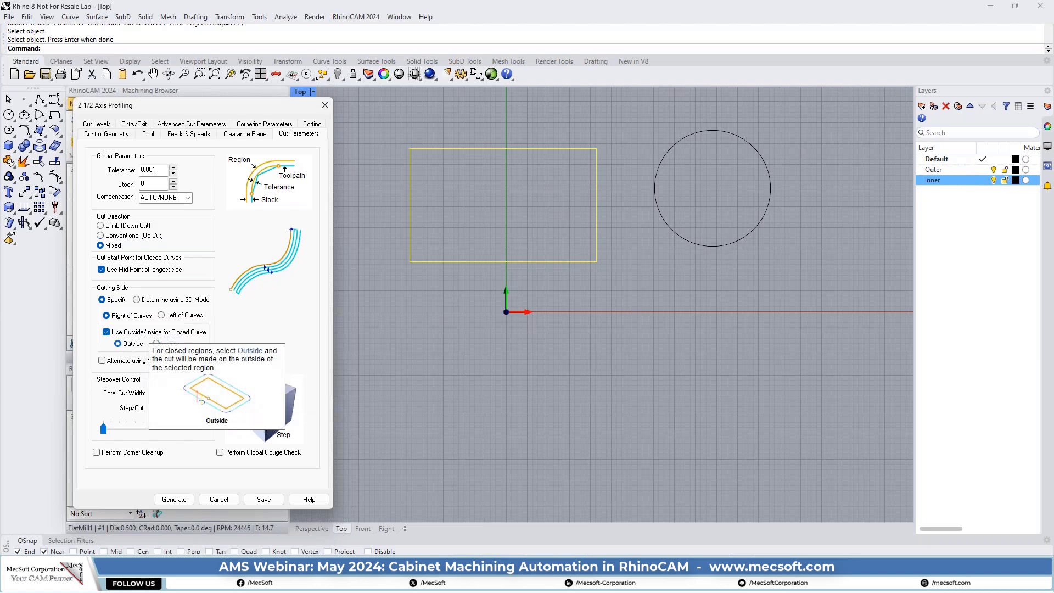
{"action": "left_click", "coordinate": [103, 362]}
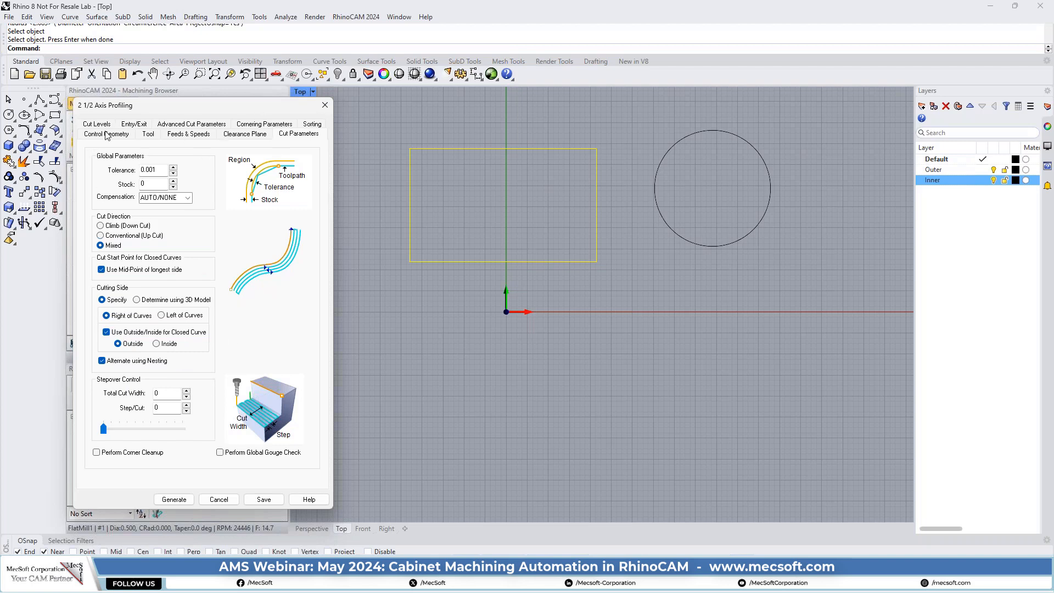
Place the cut geometry at the bottom of the cut and define the total cut depth.
{"action": "left_click", "coordinate": [101, 126]}
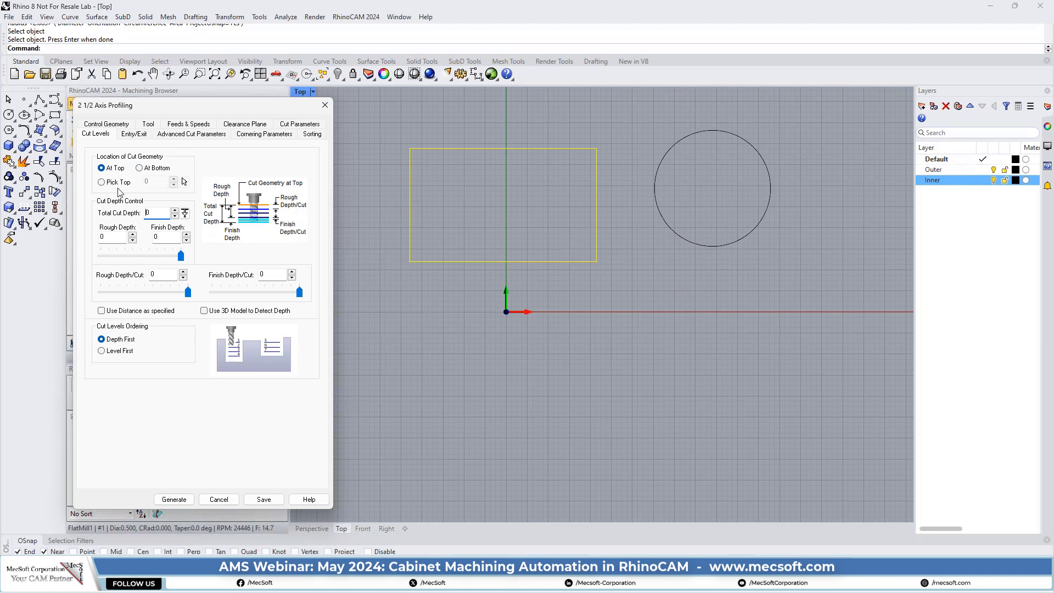
{"action": "left_click", "coordinate": [140, 169]}
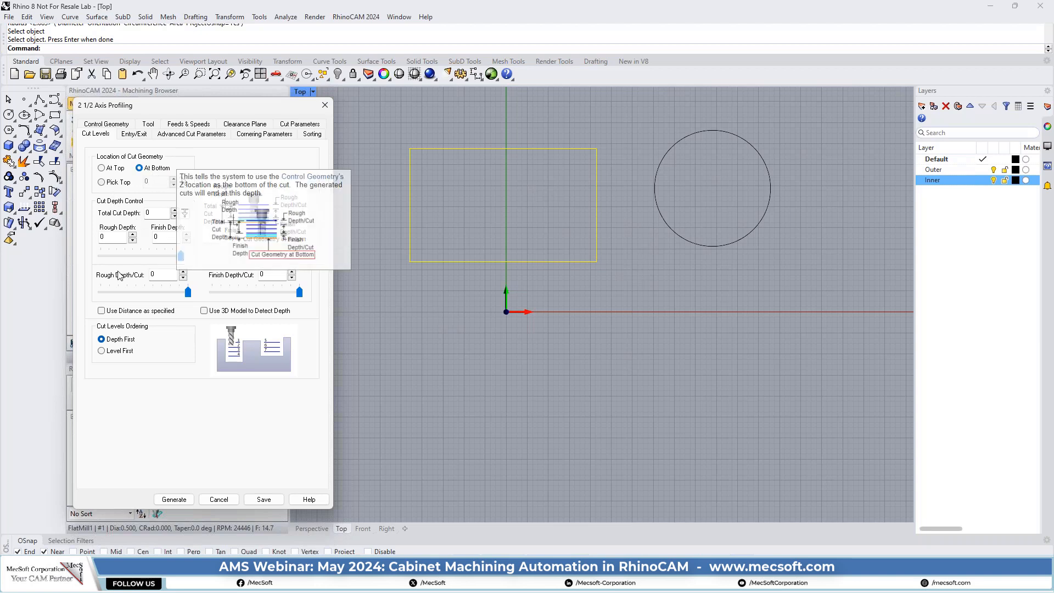
{"action": "left_click", "coordinate": [161, 213]}
{"action": "double_click", "coordinate": [162, 213]}
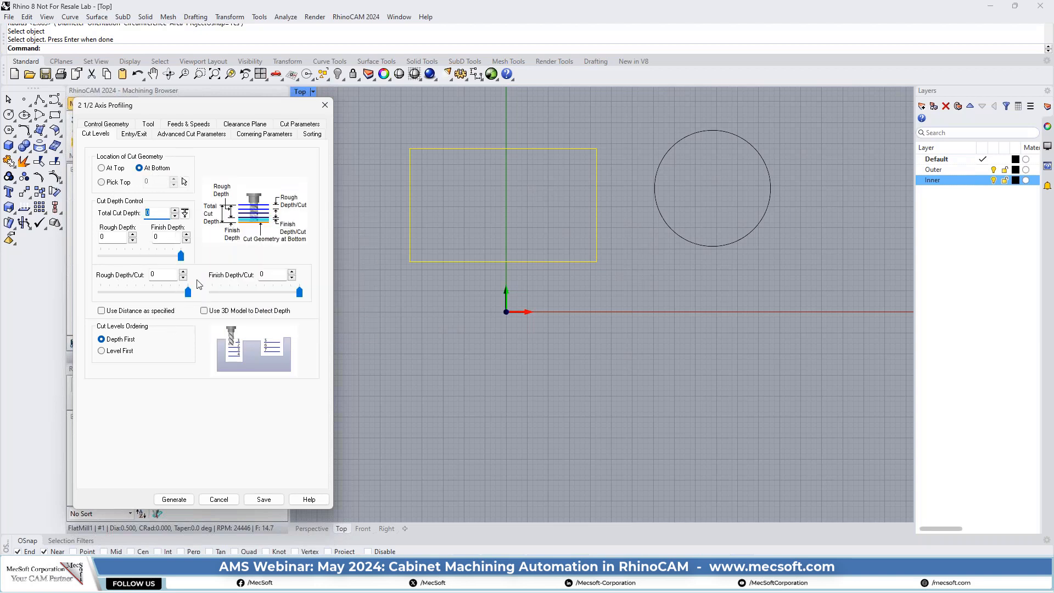
{"action": "type", "text": "09"}
{"action": "left_click_drag", "start_coordinate": [162, 214], "coordinate": [129, 214]}
{"action": "left_click", "coordinate": [185, 213]}
Set the entry motion to Along Path, the exit motion to None and the closed-profile overlap distance to 1.
{"action": "left_click", "coordinate": [134, 134]}
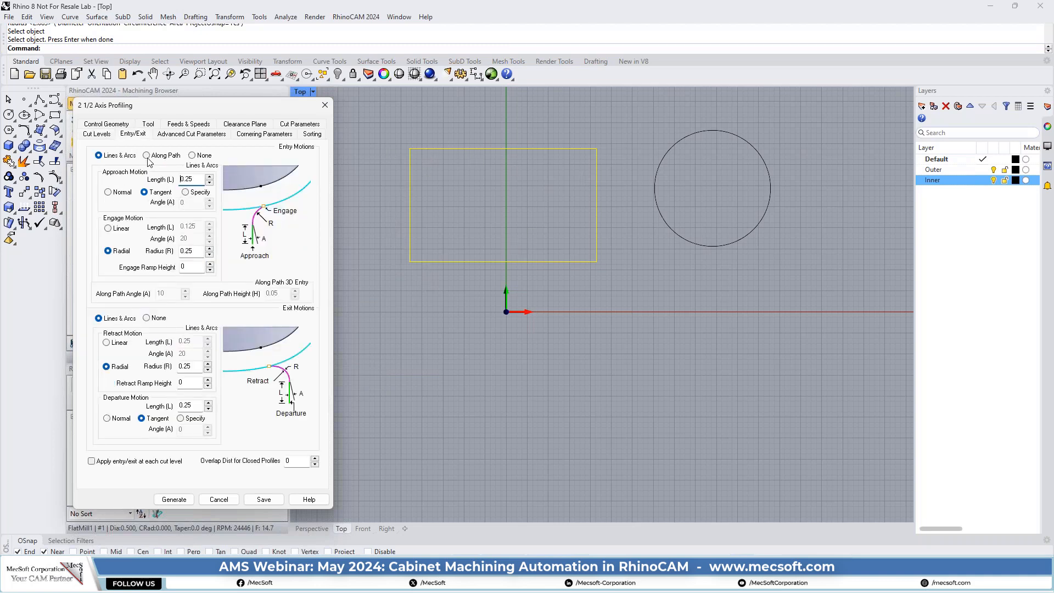
{"action": "left_click", "coordinate": [147, 156]}
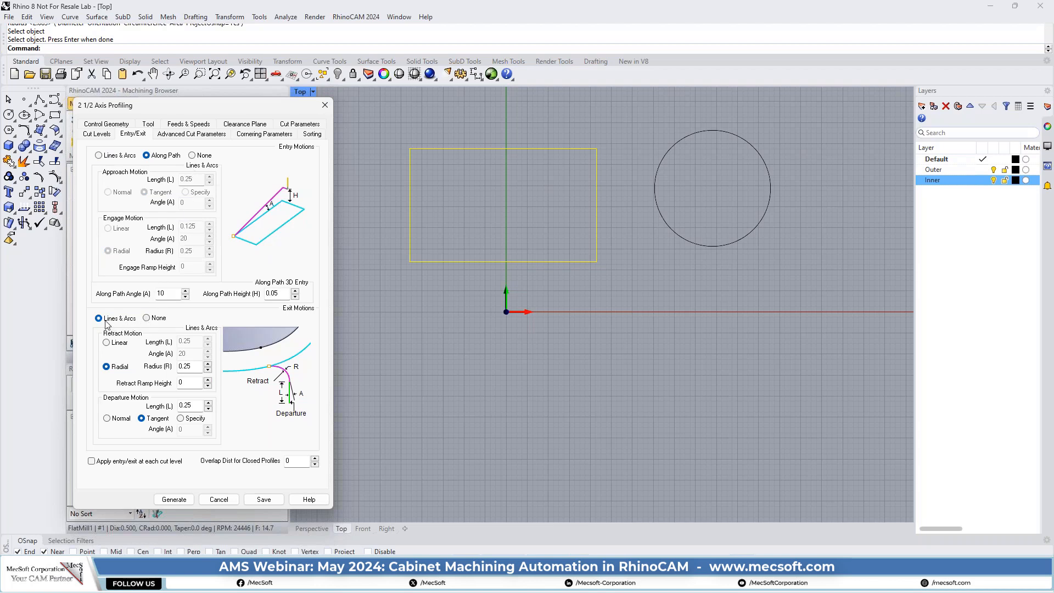
{"action": "left_click", "coordinate": [147, 318]}
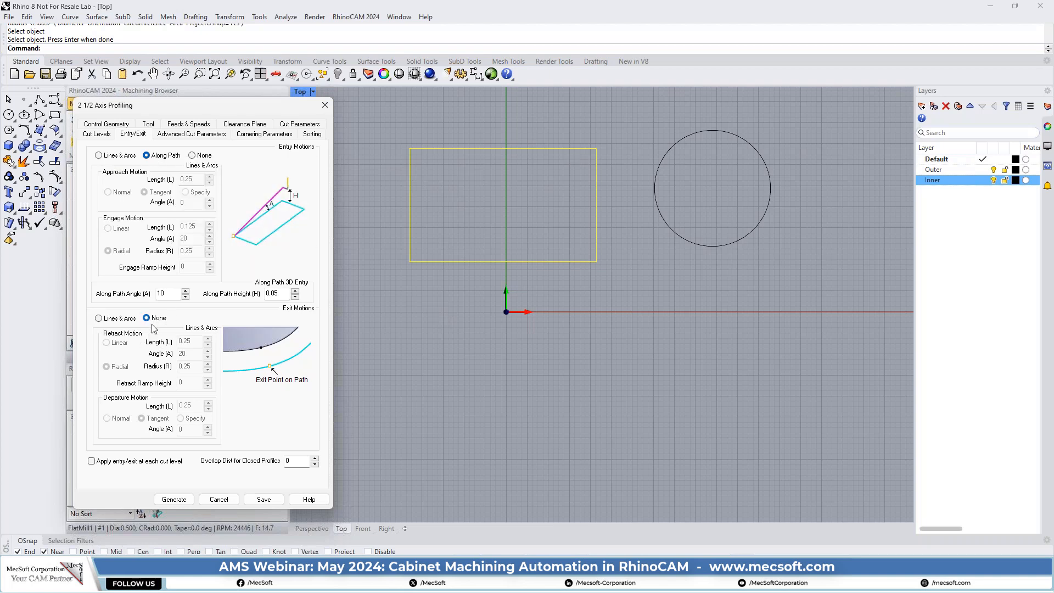
{"action": "mouse_move", "coordinate": [150, 323]}
{"action": "left_click", "coordinate": [287, 461]}
{"action": "type", "text": "1"}
Change the arc fitting tolerance and set the external corner type to Sharp.
{"action": "left_click", "coordinate": [188, 136]}
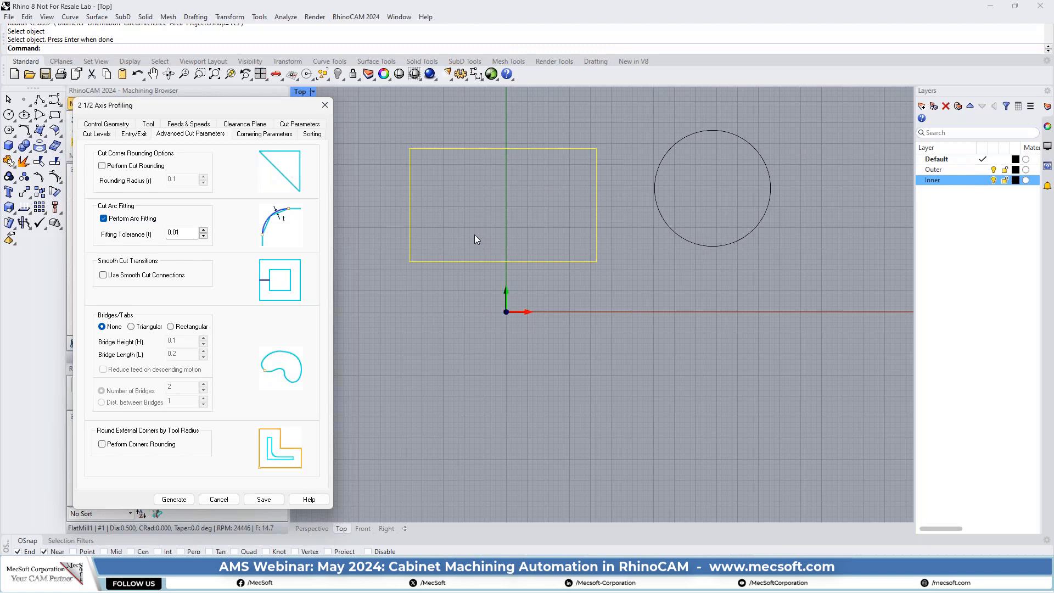
{"action": "double_click", "coordinate": [177, 233]}
{"action": "type", "text": "0"}
{"action": "left_click", "coordinate": [248, 135]}
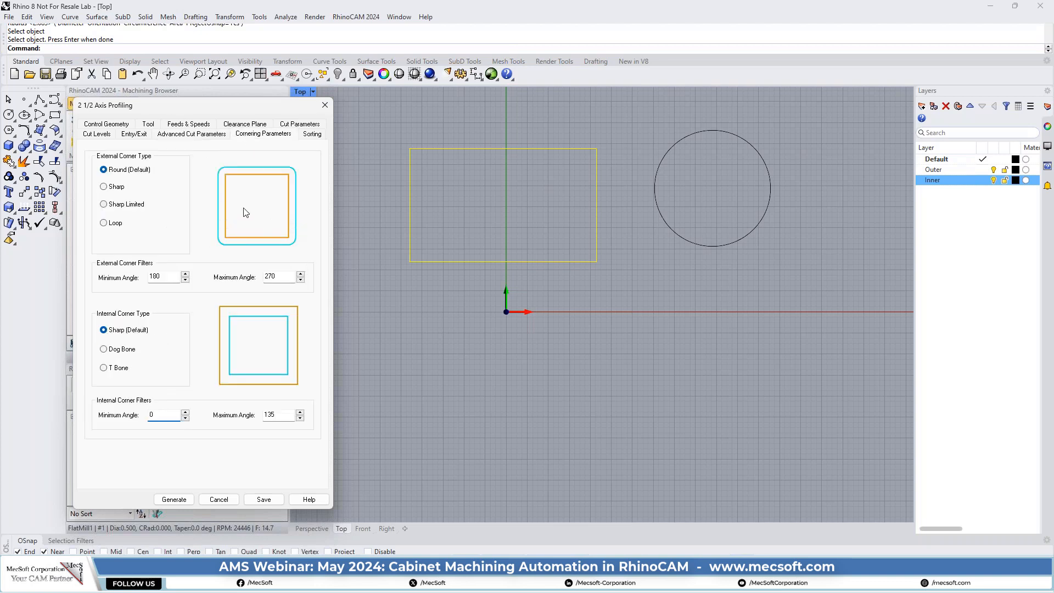
{"action": "left_click", "coordinate": [114, 189]}
Review the sorting options, then generate the rectangle's profiling toolpath and turn on its display.
{"action": "left_click", "coordinate": [312, 135]}
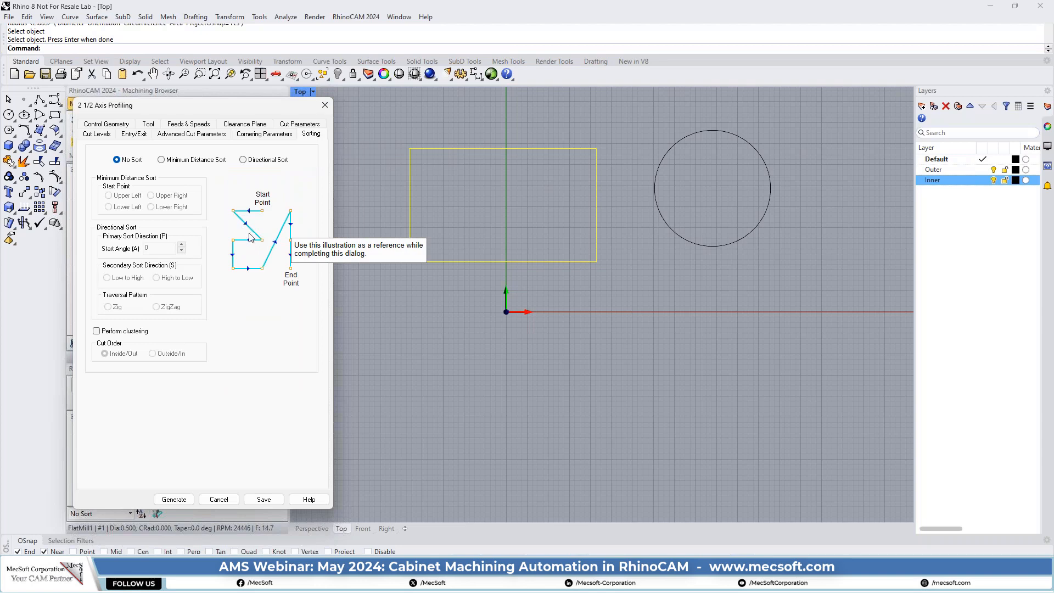
{"action": "left_click", "coordinate": [168, 160]}
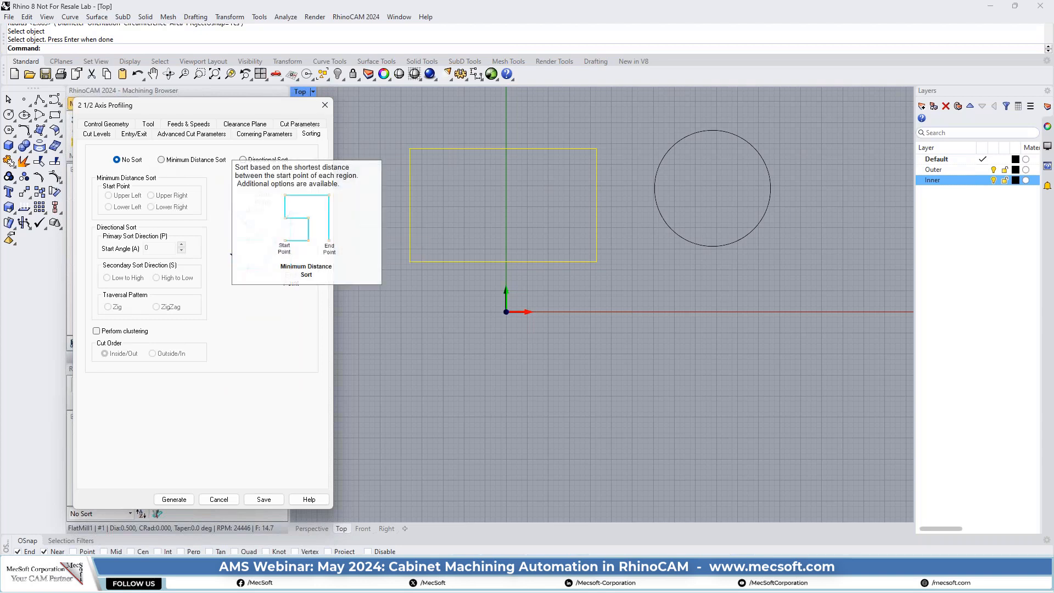
{"action": "left_click", "coordinate": [175, 499]}
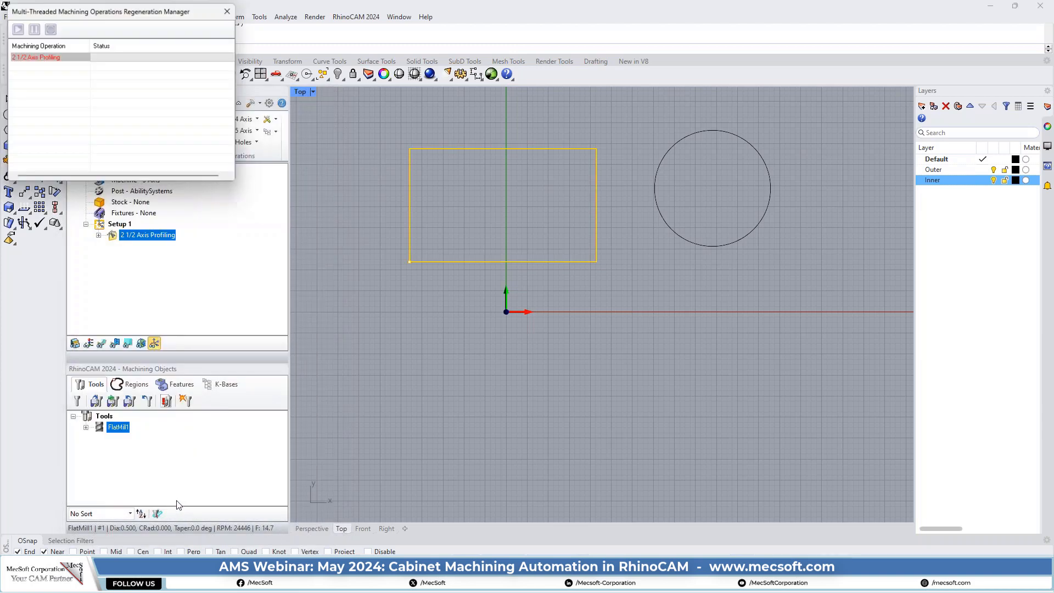
{"action": "left_click", "coordinate": [101, 343]}
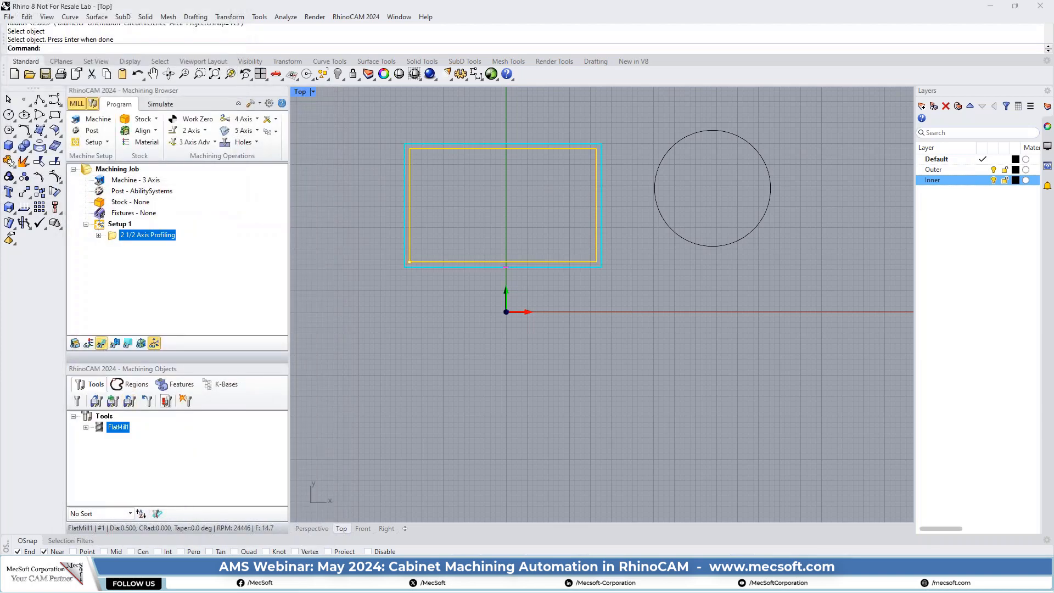
Inspect the rectangle's profiling toolpath in the Perspective view.
{"action": "scroll", "coordinate": [479, 324], "scroll_direction": "down", "scroll_amount": 3}
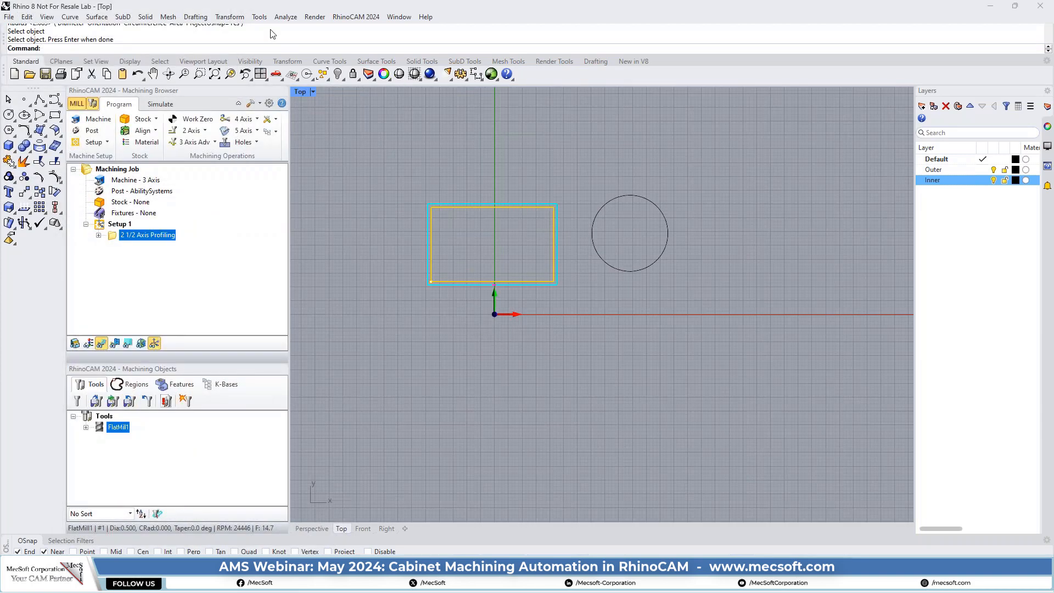
{"action": "left_click", "coordinate": [276, 74]}
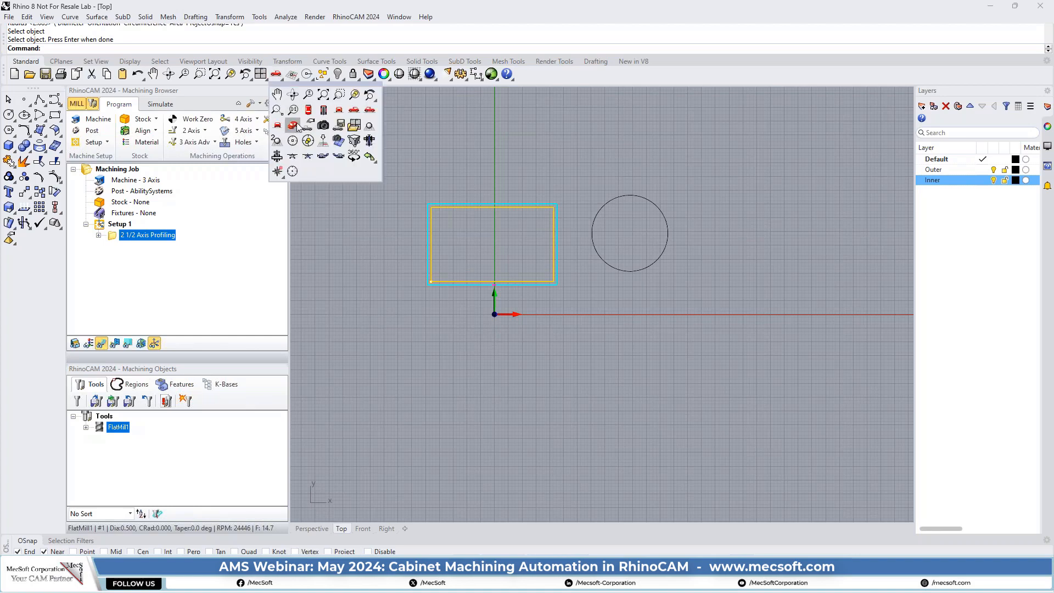
{"action": "left_click", "coordinate": [292, 125]}
{"action": "scroll", "coordinate": [683, 291], "scroll_direction": "up", "scroll_amount": 5}
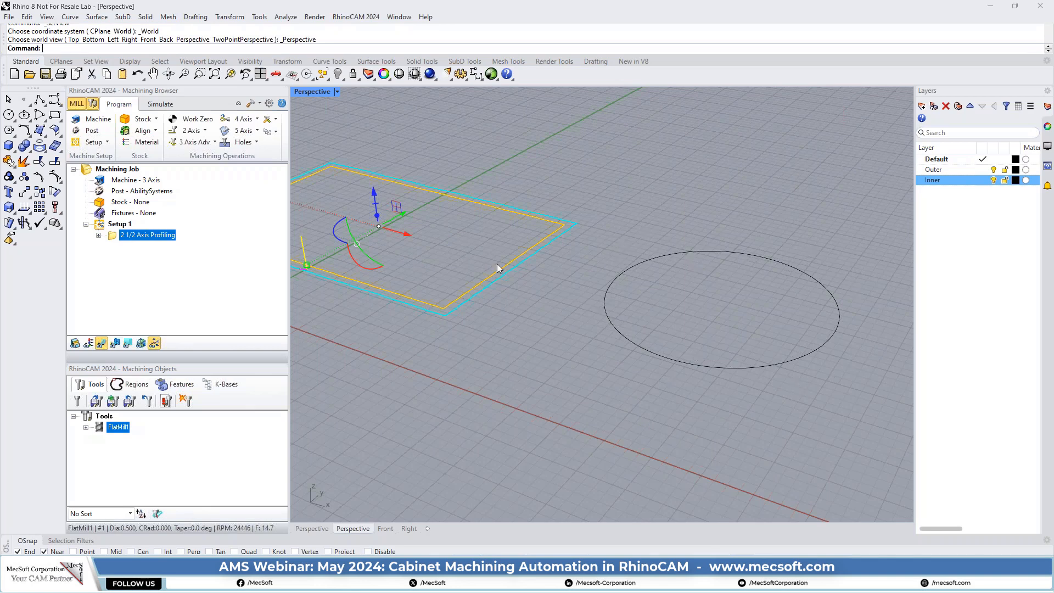
Start a Hole Profiling operation with the circle as its curve machining region and FlatMill1 as its tool.
{"action": "left_click", "coordinate": [193, 131]}
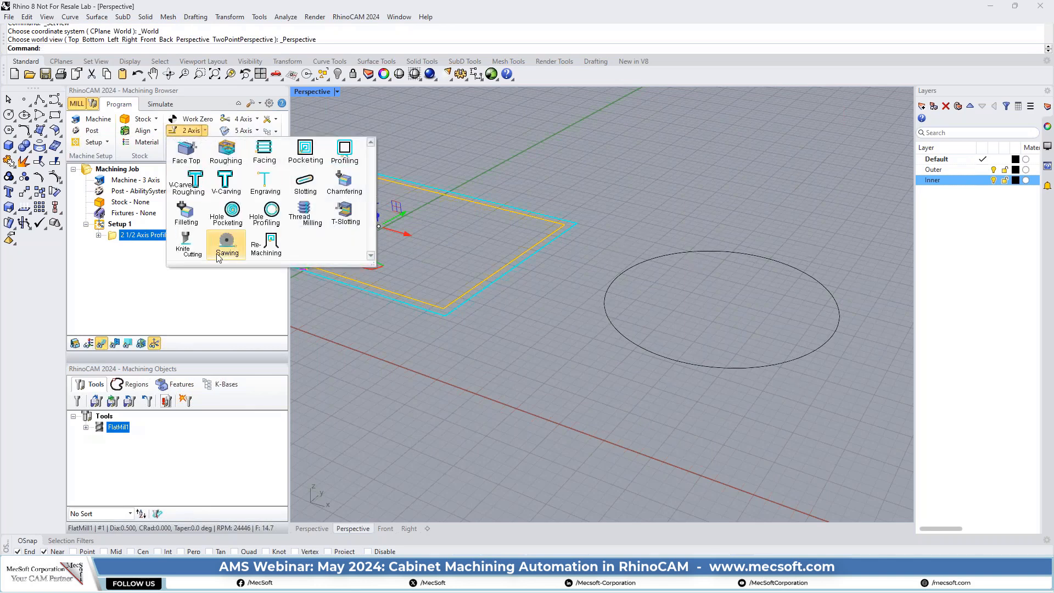
{"action": "left_click", "coordinate": [269, 219]}
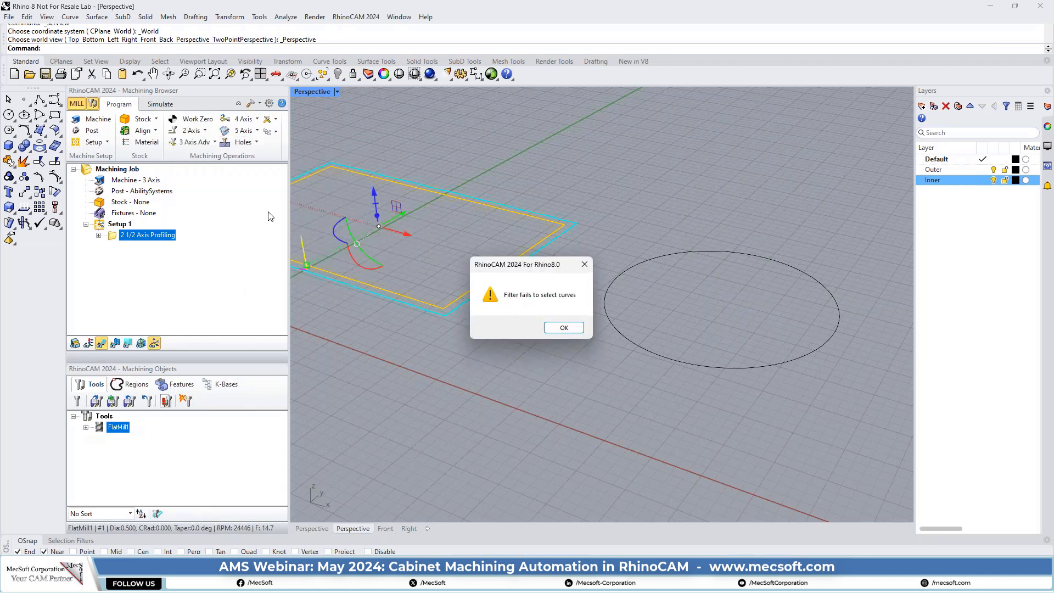
{"action": "left_click", "coordinate": [562, 325]}
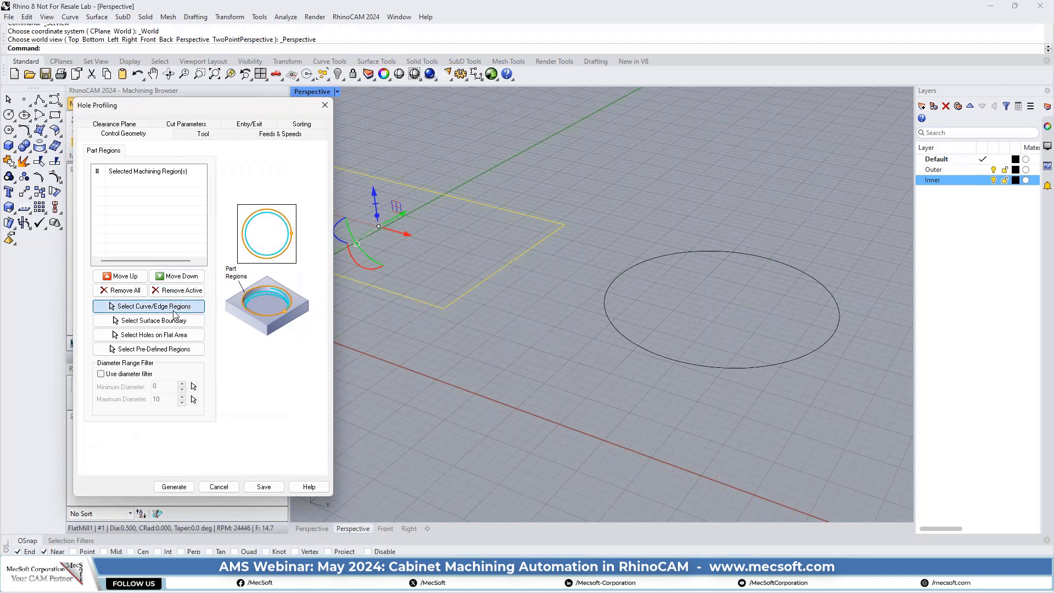
{"action": "left_click", "coordinate": [154, 306]}
{"action": "left_click", "coordinate": [641, 262]}
{"action": "key", "text": "Return"}
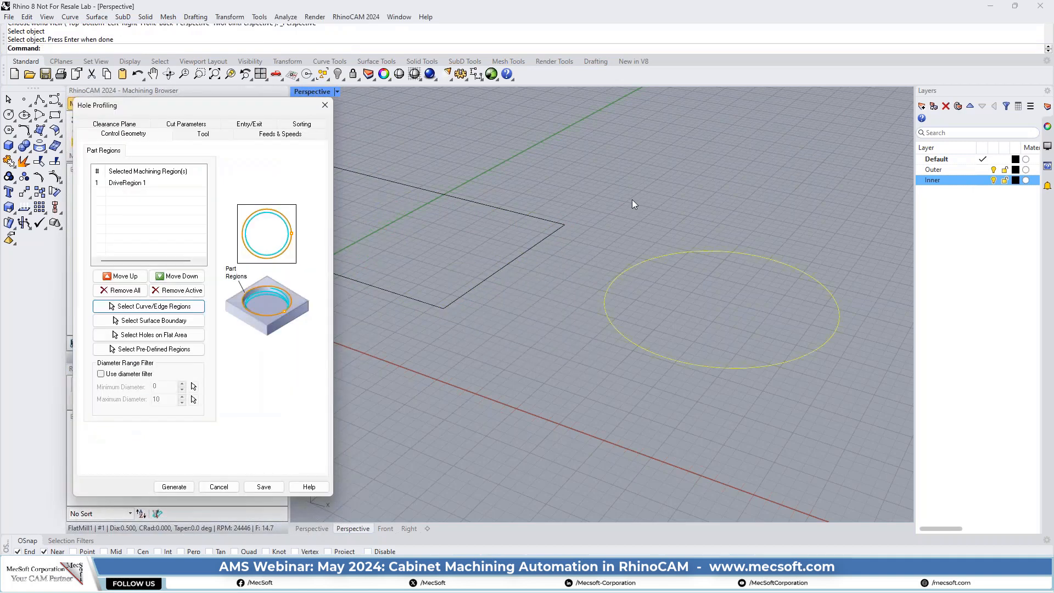
{"action": "left_click", "coordinate": [134, 183]}
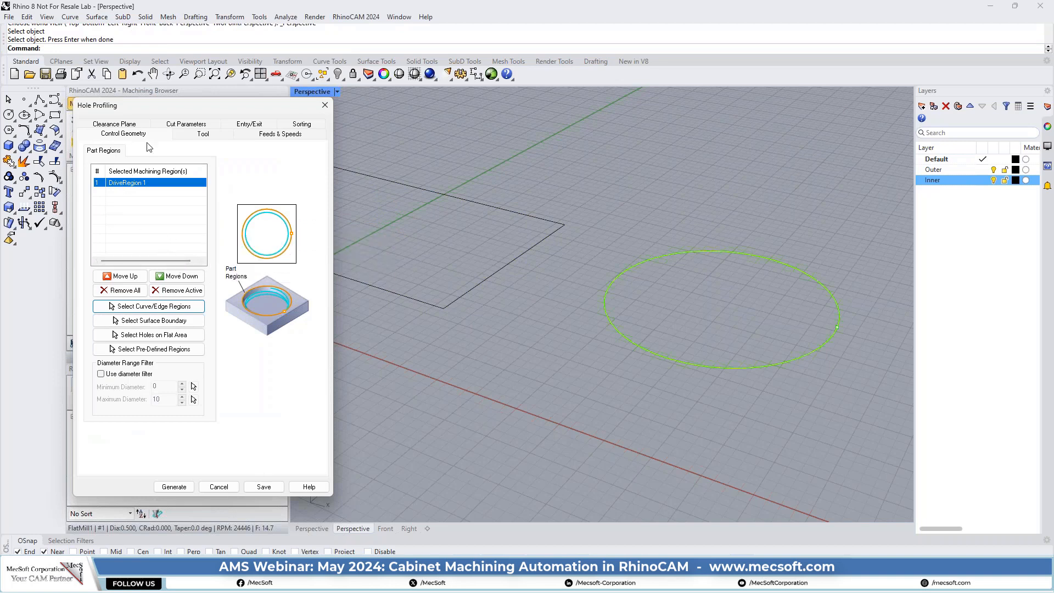
{"action": "left_click", "coordinate": [199, 134]}
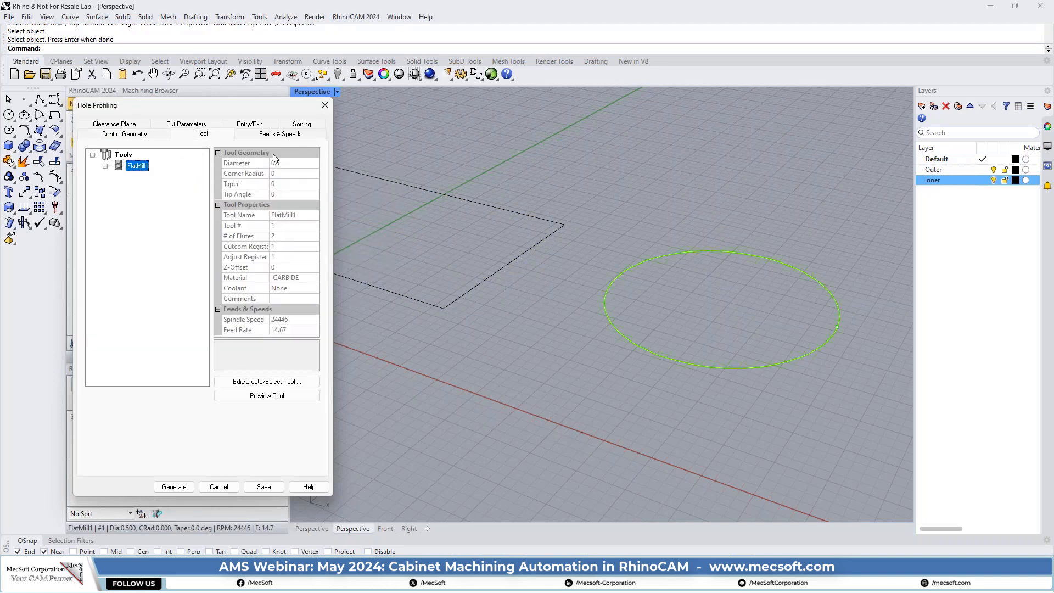
In the Hole Profiling cut parameters, locate the cut geometry at the bottom and set the hole depth to 0.705.
{"action": "left_click", "coordinate": [114, 124]}
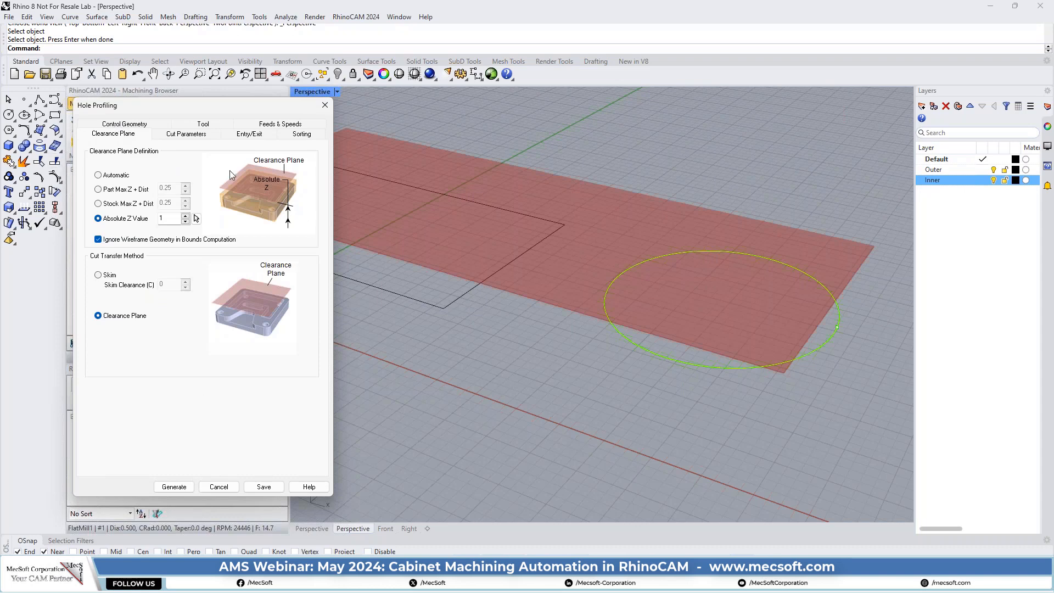
{"action": "left_click", "coordinate": [186, 135]}
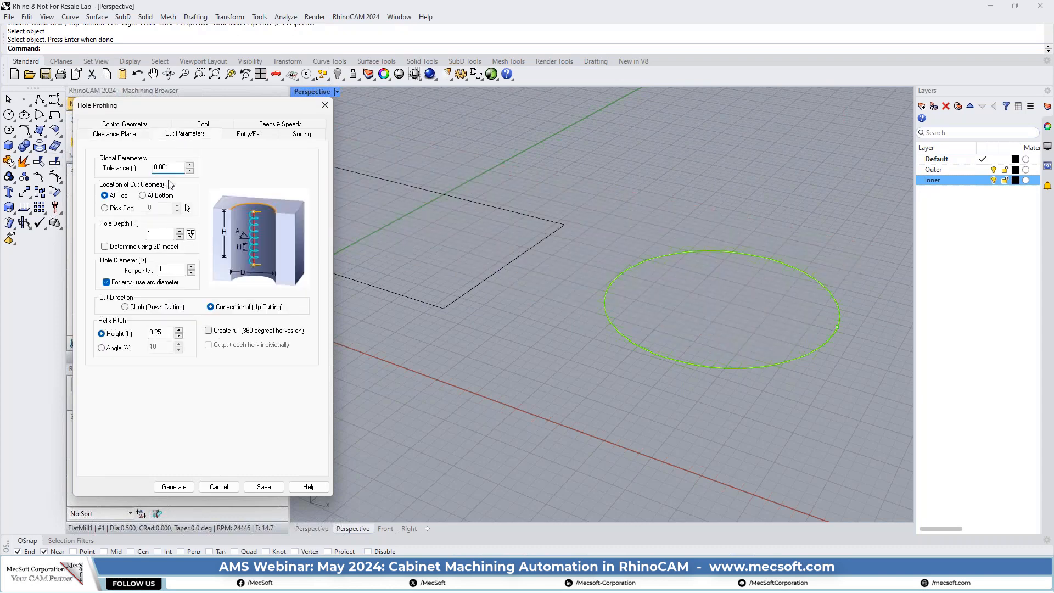
{"action": "left_click_drag", "start_coordinate": [173, 167], "coordinate": [134, 173]}
{"action": "left_click", "coordinate": [144, 196]}
{"action": "left_click_drag", "start_coordinate": [163, 234], "coordinate": [127, 240]}
{"action": "type", "text": "0.705"}
Set the hole profiling entry motion to Along Path, the exit motion to None and the overlap distance for closed profiles to 1.
{"action": "left_click", "coordinate": [247, 135]}
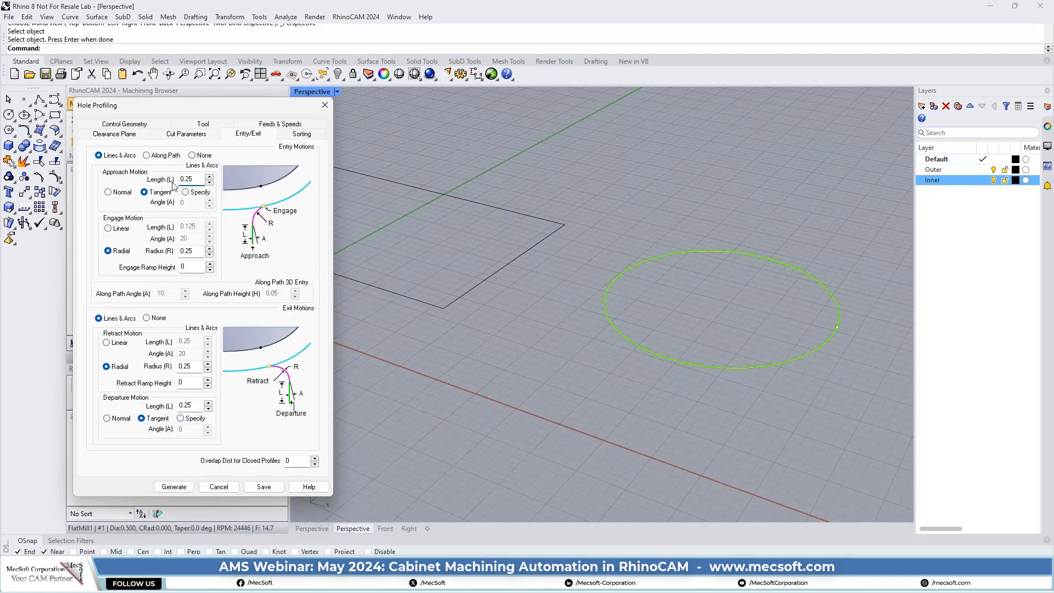
{"action": "left_click", "coordinate": [149, 156]}
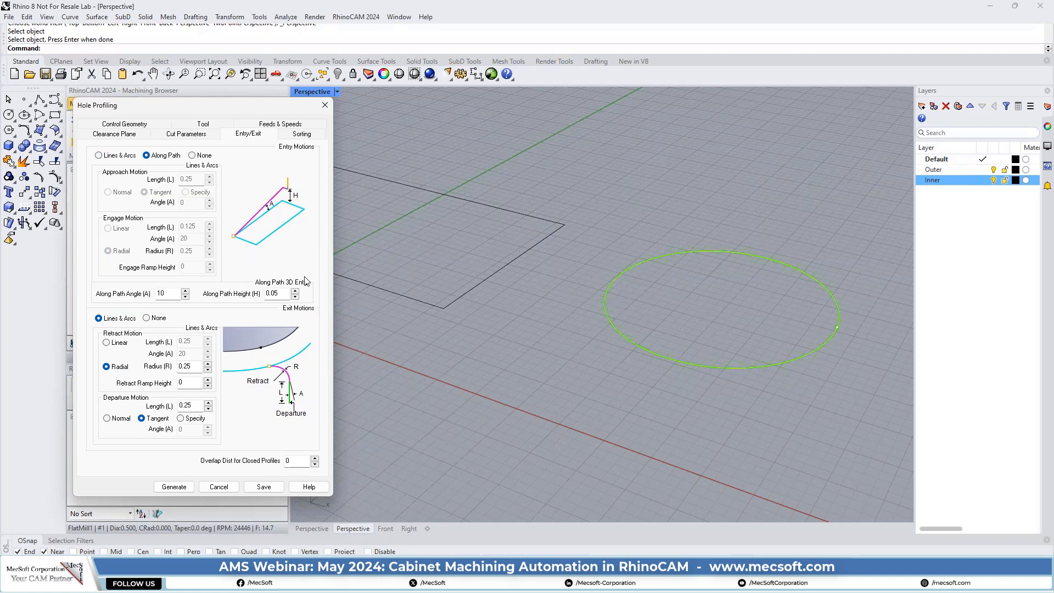
{"action": "left_click", "coordinate": [147, 318]}
{"action": "left_click_drag", "start_coordinate": [302, 461], "coordinate": [282, 462]}
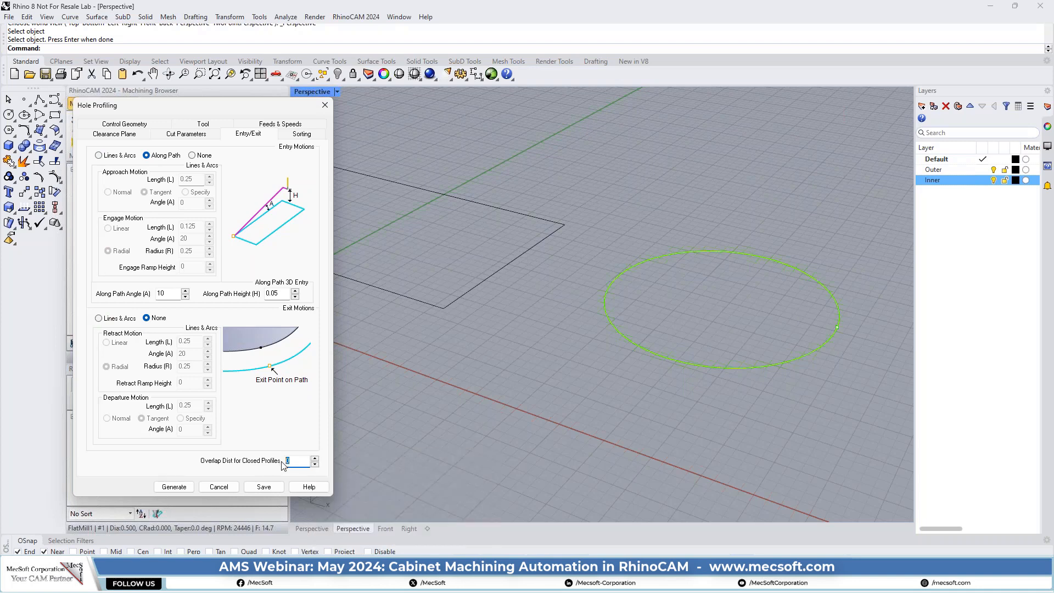
{"action": "type", "text": "1"}
Choose Minimum Distance Sort and generate the circle's hole profiling toolpath.
{"action": "left_click", "coordinate": [297, 134]}
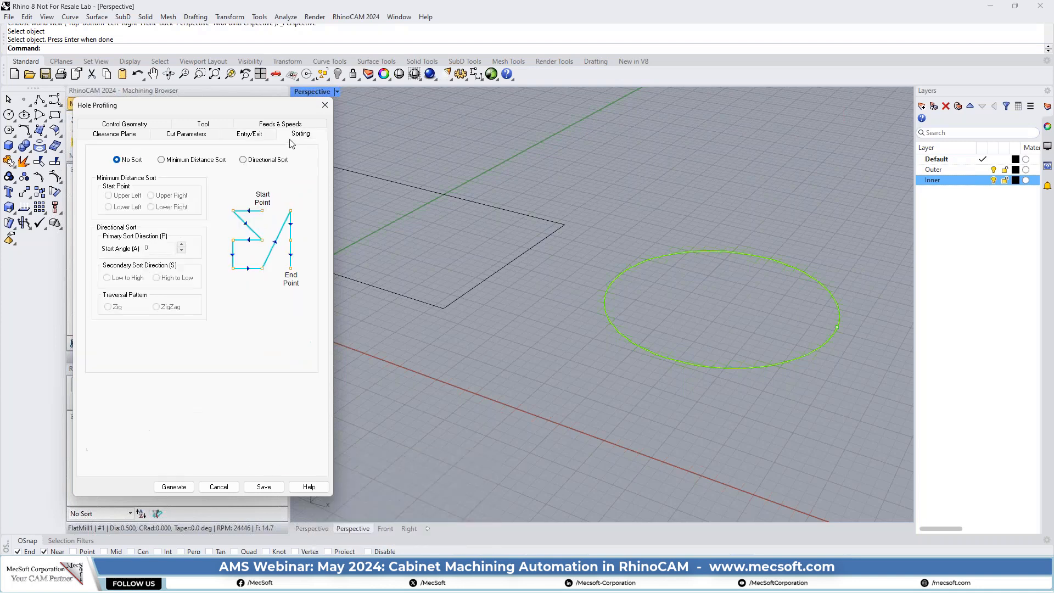
{"action": "left_click", "coordinate": [170, 160]}
{"action": "left_click", "coordinate": [175, 488]}
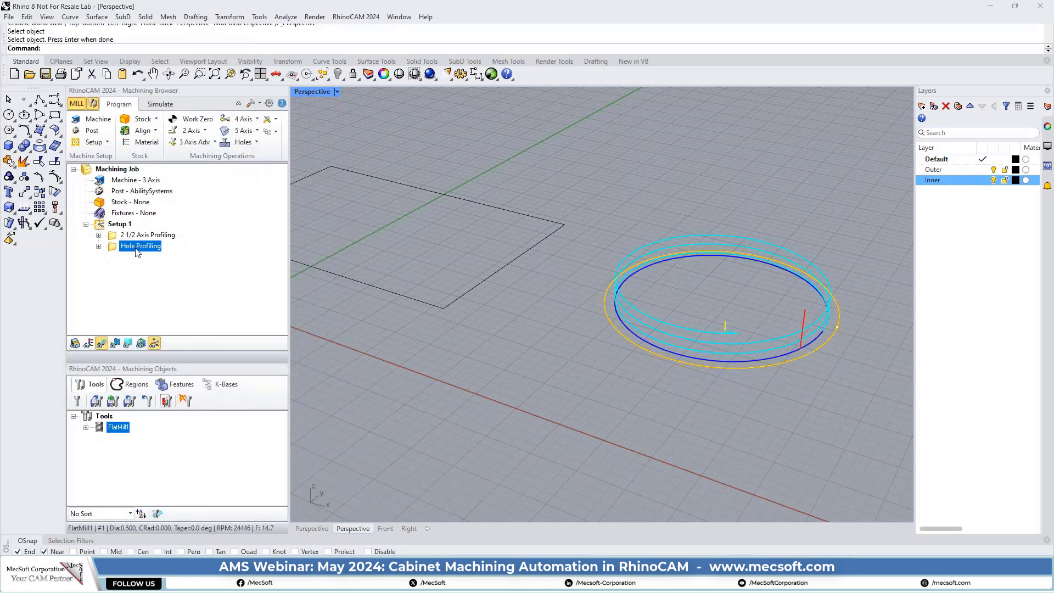
Compare the rectangle's 2 1/2 Axis Profiling toolpath with the circle's Hole Profiling toolpath and examine the helical entry closely.
{"action": "left_click", "coordinate": [113, 236]}
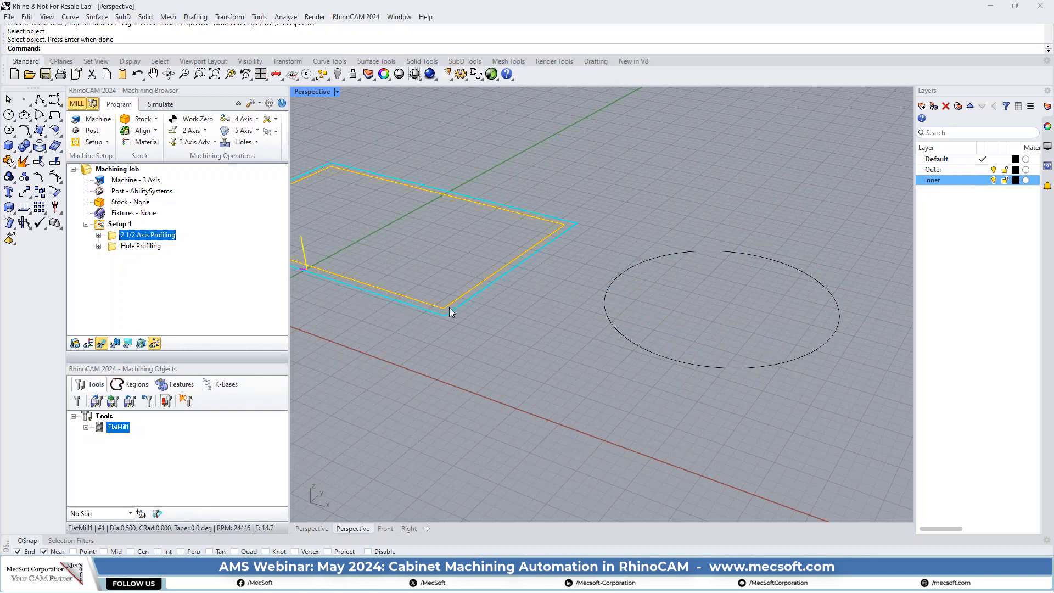
{"action": "left_click", "coordinate": [113, 248]}
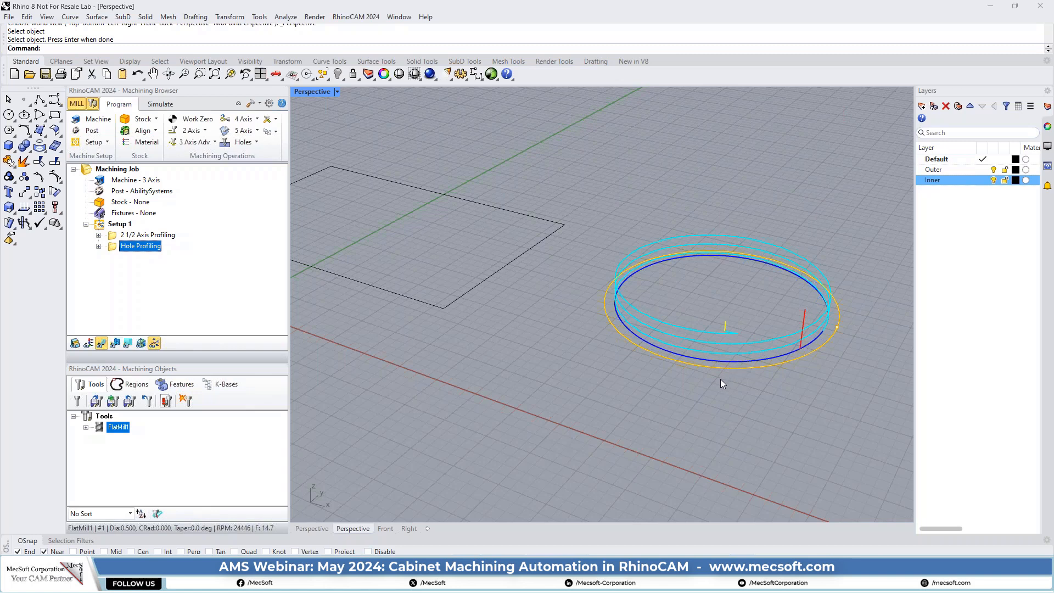
{"action": "scroll", "coordinate": [770, 336], "scroll_direction": "up", "scroll_amount": 5}
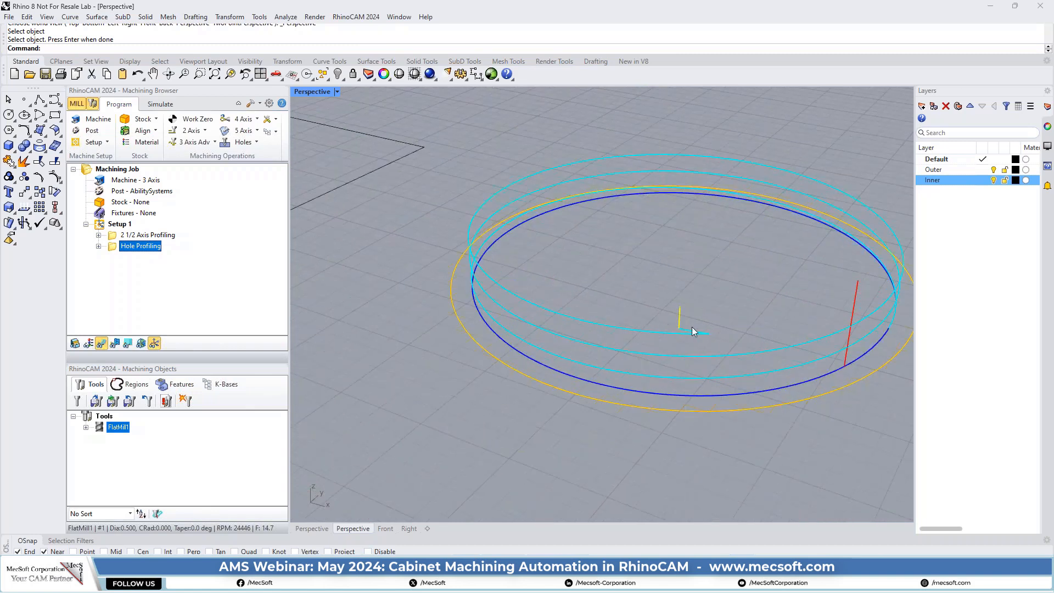
{"action": "scroll", "coordinate": [705, 333], "scroll_direction": "down", "scroll_amount": 5}
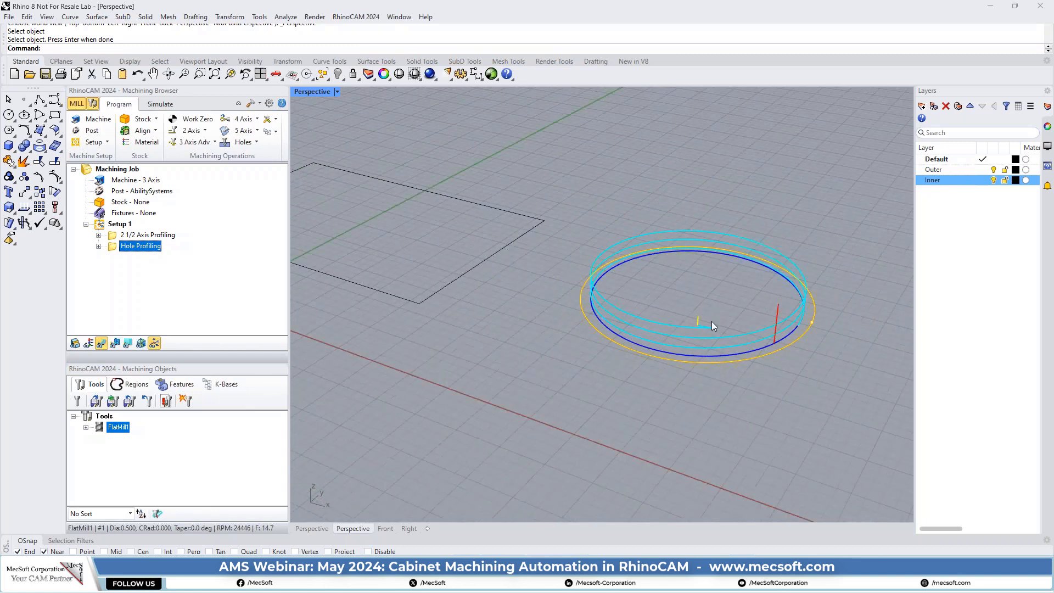
{"action": "scroll", "coordinate": [753, 357], "scroll_direction": "down", "scroll_amount": 3}
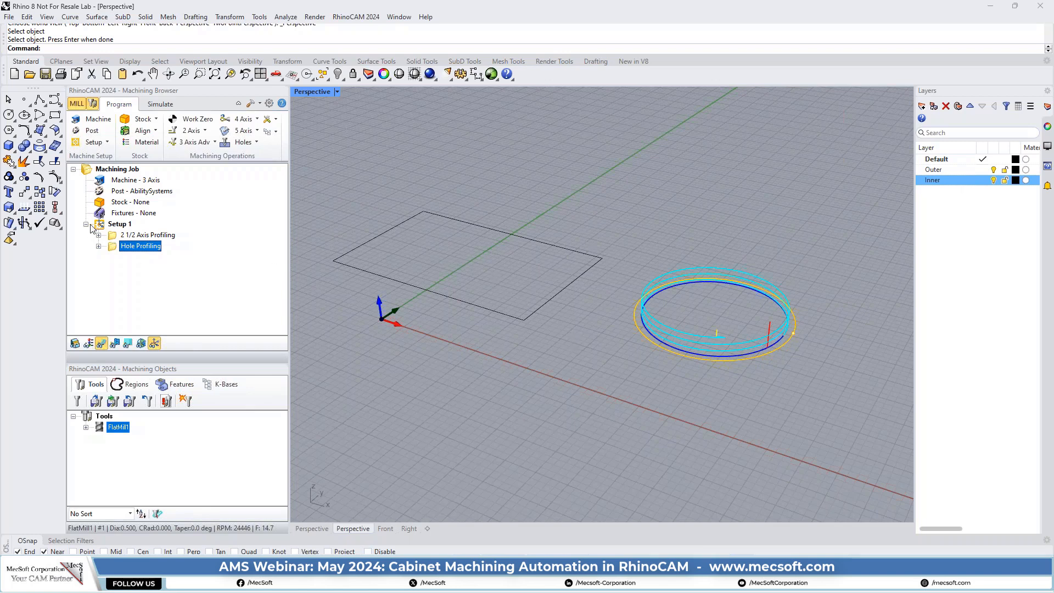
Save Setup 1 to the knowledge base file KB Template COMPLETED.vkb in C:\Marketing\Webinars\2024\May 2024\--FINAL--, replacing the existing file.
{"action": "left_click", "coordinate": [110, 225]}
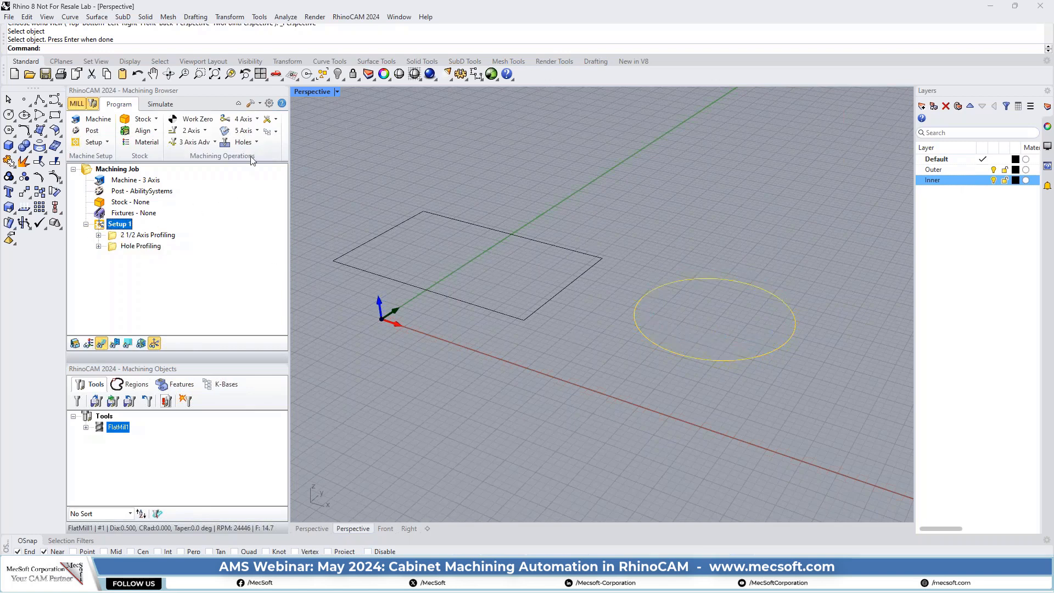
{"action": "left_click", "coordinate": [276, 134]}
{"action": "left_click", "coordinate": [276, 134]}
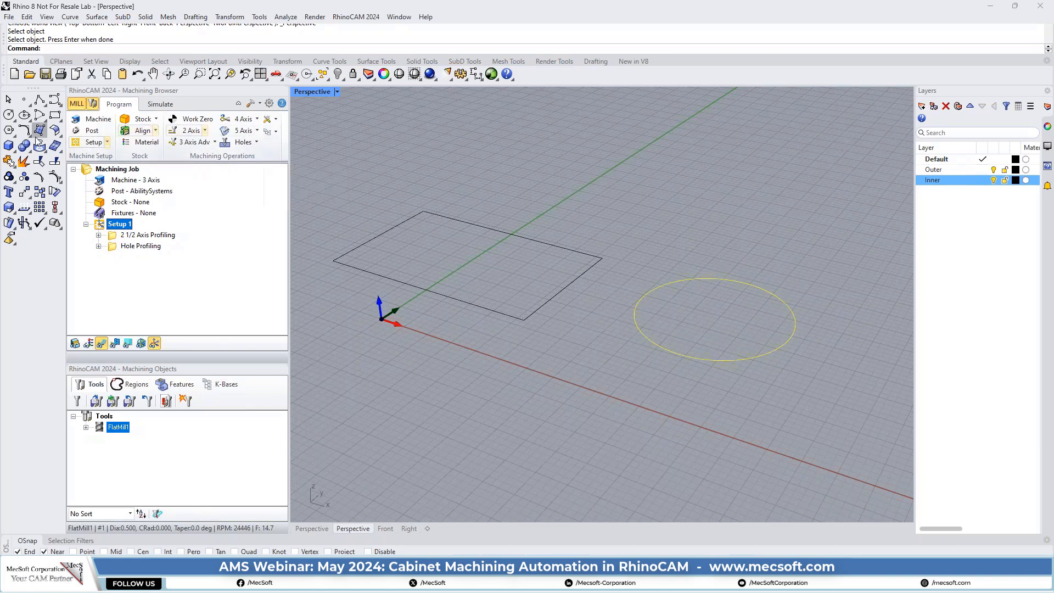
{"action": "left_click", "coordinate": [276, 133]}
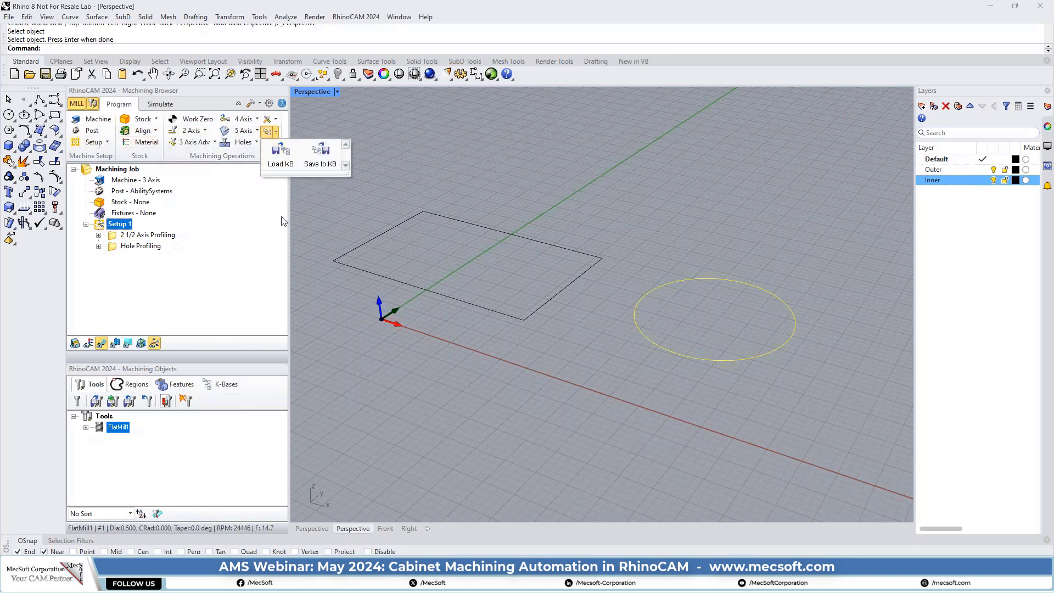
{"action": "left_click", "coordinate": [320, 159]}
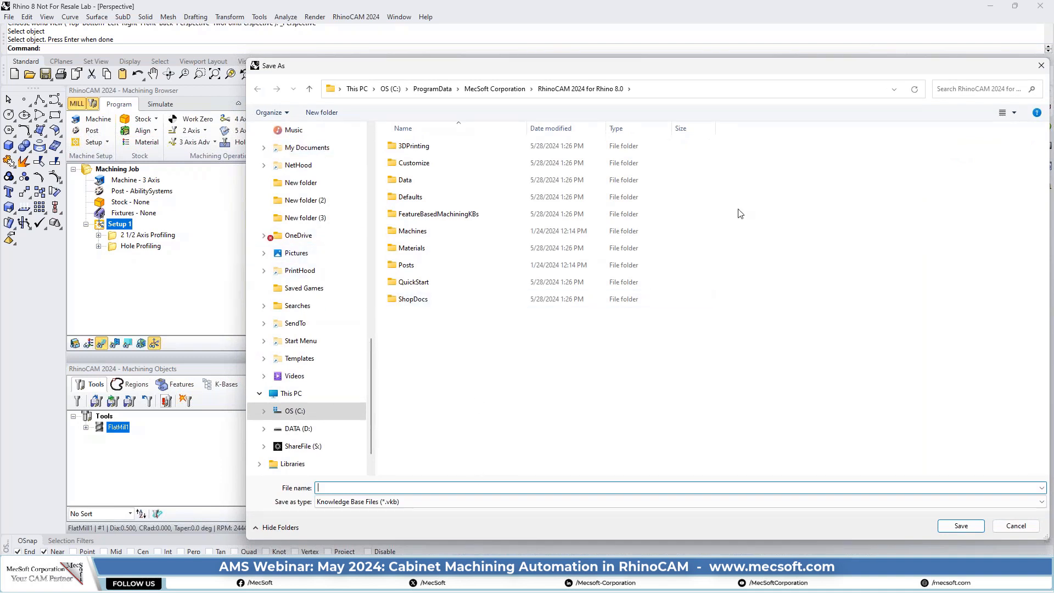
{"action": "left_click", "coordinate": [297, 413]}
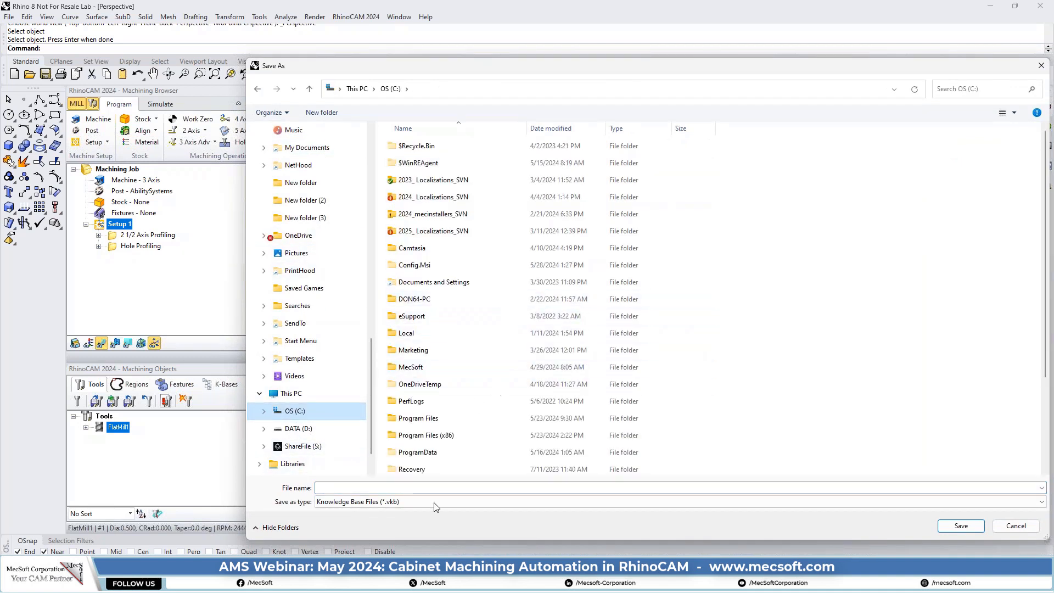
{"action": "double_click", "coordinate": [413, 351]}
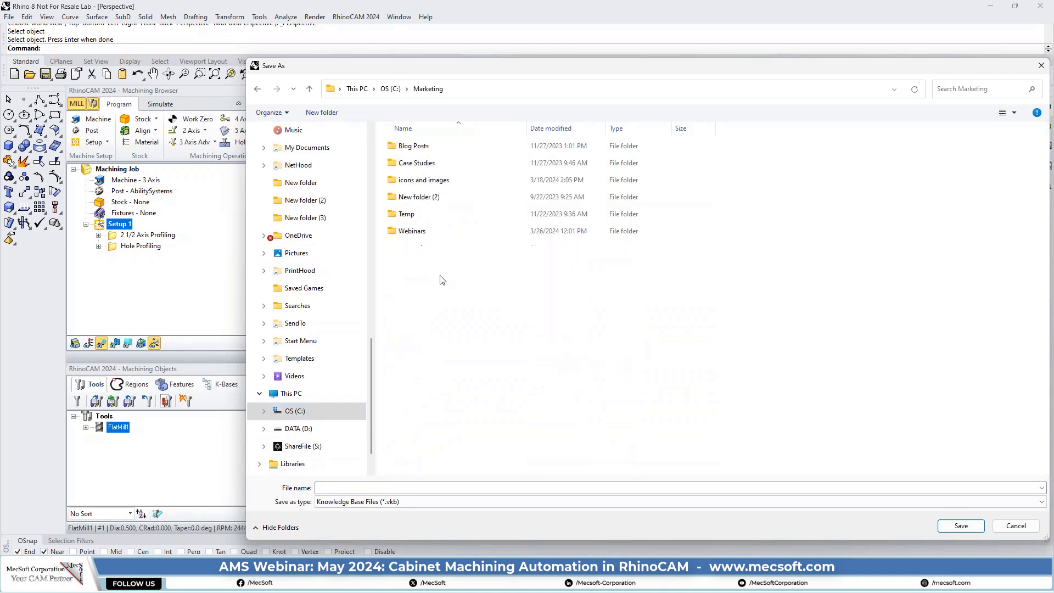
{"action": "double_click", "coordinate": [412, 231]}
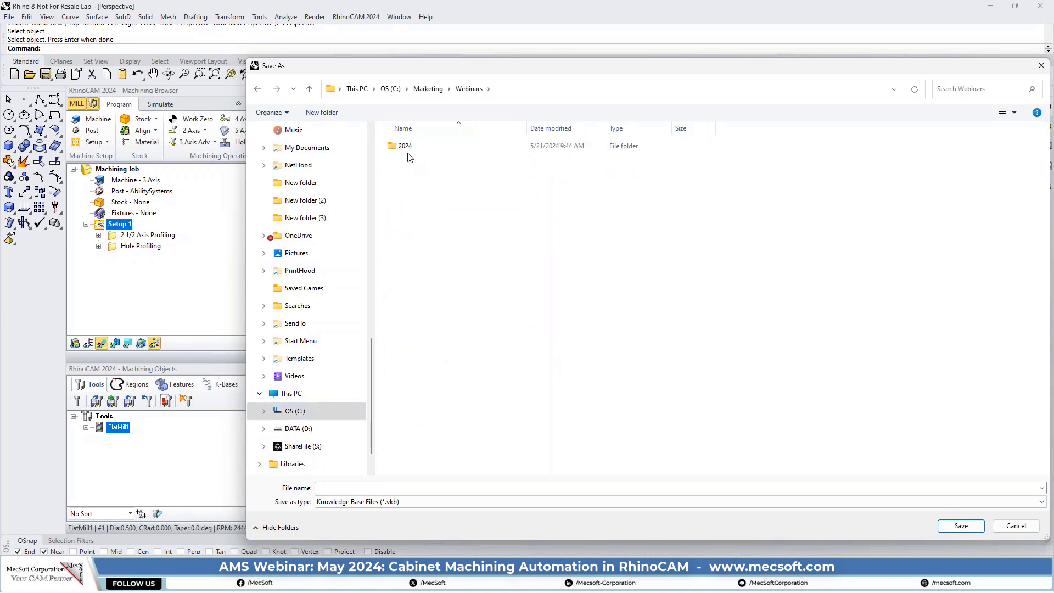
{"action": "double_click", "coordinate": [409, 148]}
{"action": "double_click", "coordinate": [411, 181]}
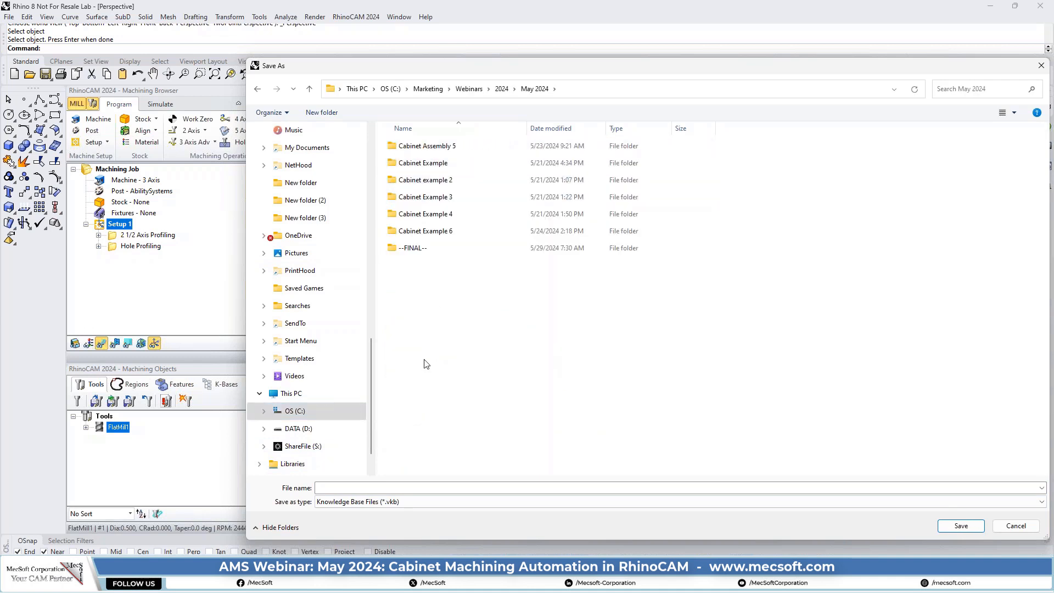
{"action": "double_click", "coordinate": [410, 252]}
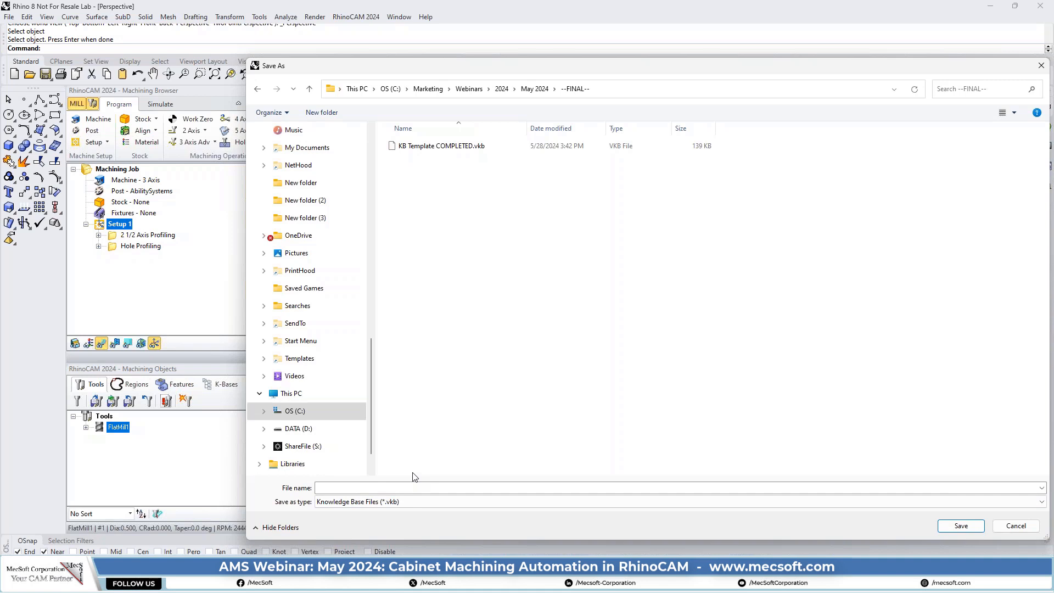
{"action": "double_click", "coordinate": [429, 147]}
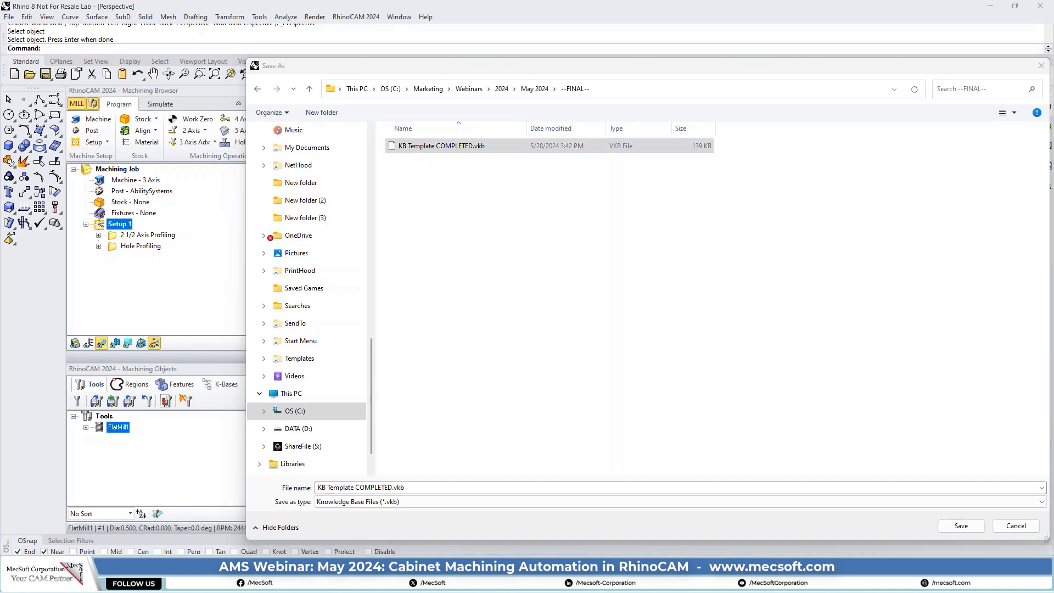
{"action": "left_click", "coordinate": [554, 289]}
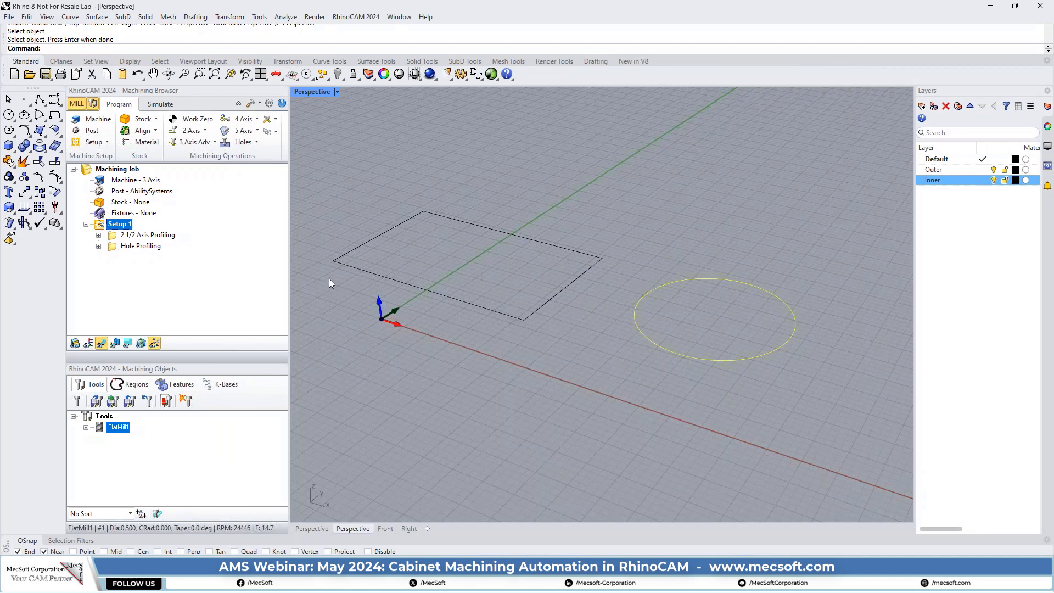
Save the Rhino model as KB Template File in the SCRIPTS folder and clear the circle's selection.
{"action": "left_click", "coordinate": [8, 17]}
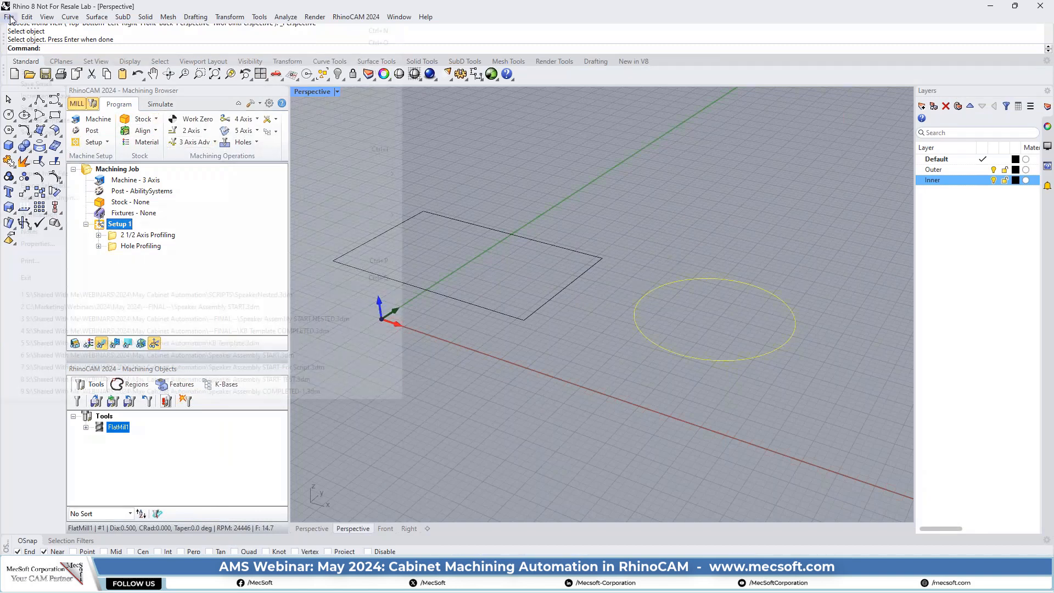
{"action": "left_click", "coordinate": [31, 133]}
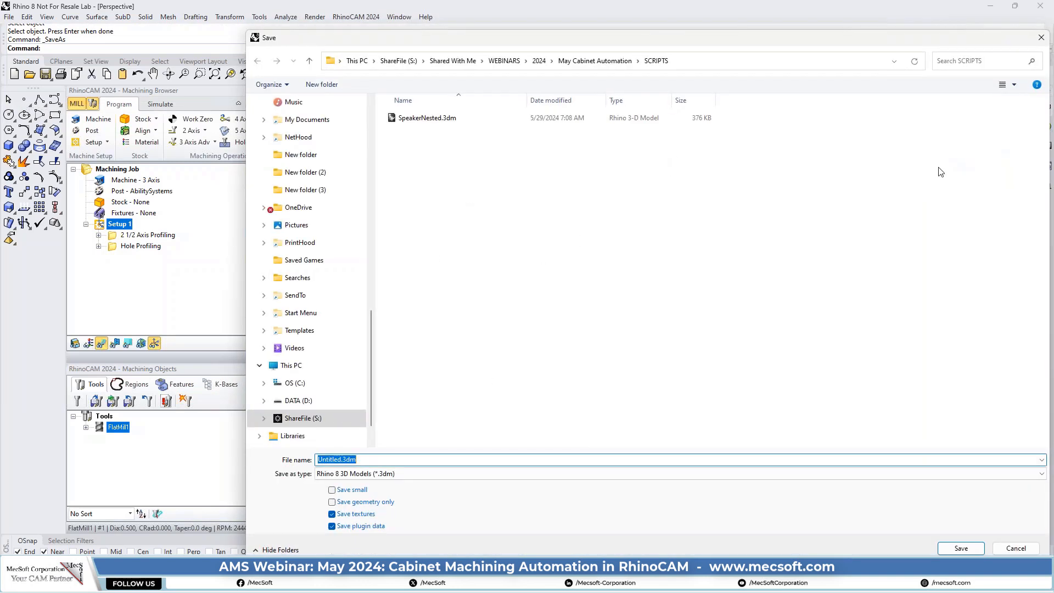
{"action": "left_click", "coordinate": [373, 460]}
{"action": "left_click_drag", "start_coordinate": [341, 461], "coordinate": [318, 460]}
{"action": "type", "text": "KB Template File"}
{"action": "left_click", "coordinate": [961, 549]}
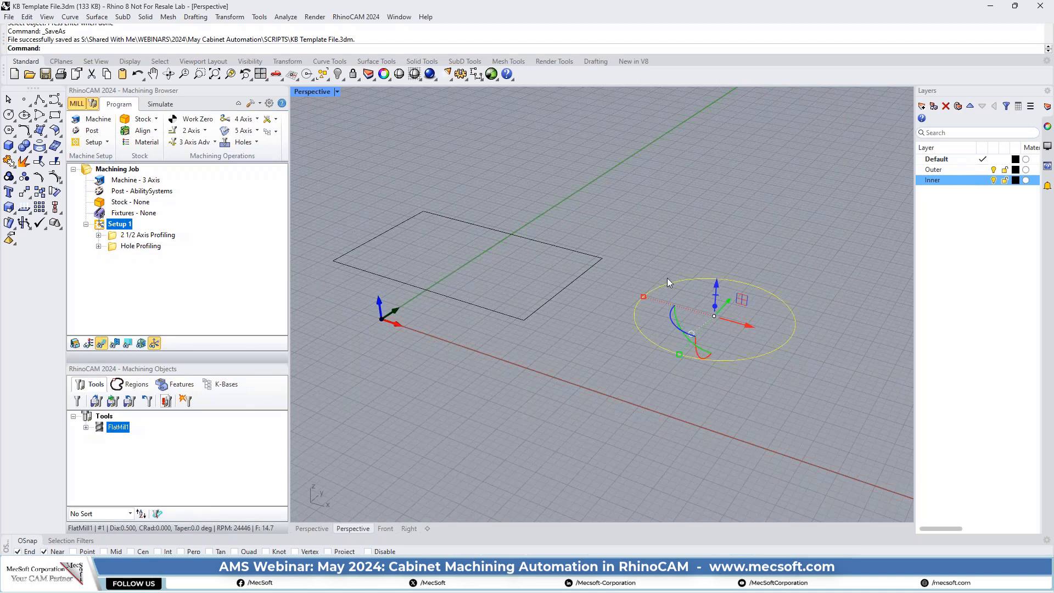
{"action": "left_click", "coordinate": [716, 211]}
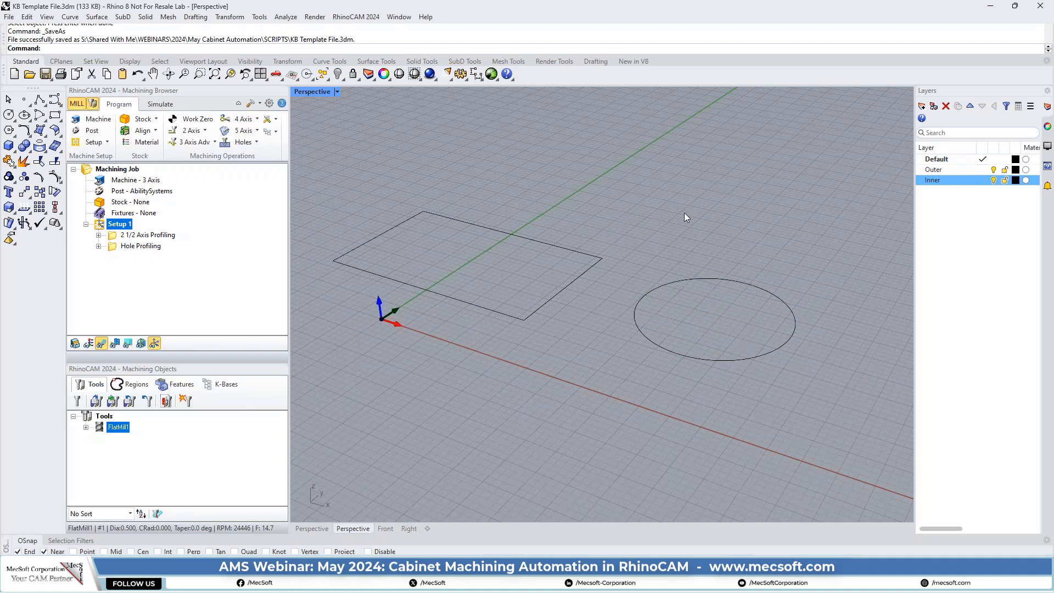
Switch to the Speaker Assembly START.3dm window, load the RhinoCAM MILL module and place an enlarged Machining Browser above Machining Objects.
{"action": "key", "text": "alt+Tab"}
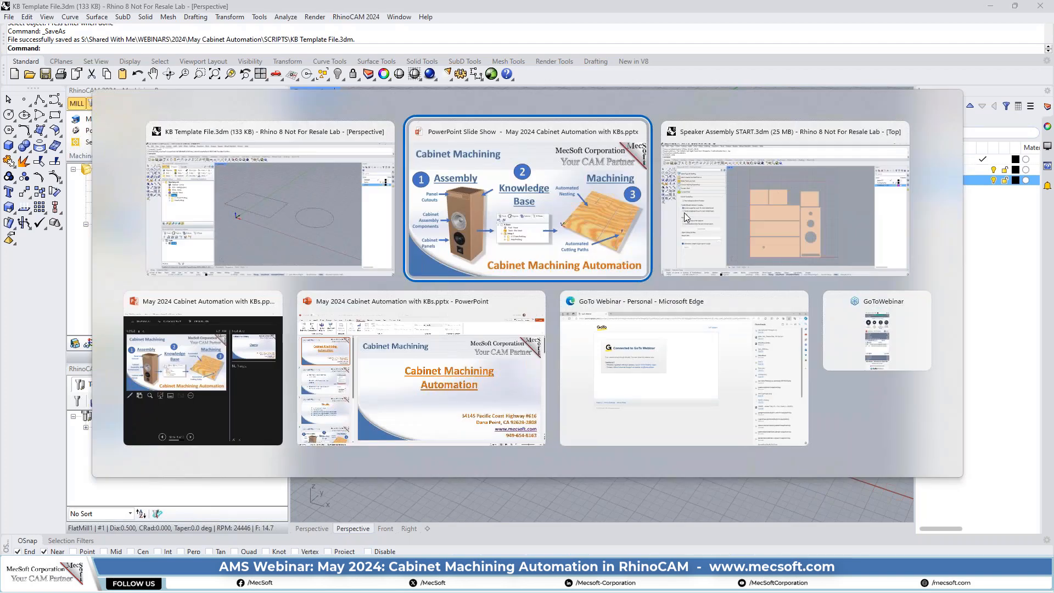
{"action": "left_click", "coordinate": [801, 213]}
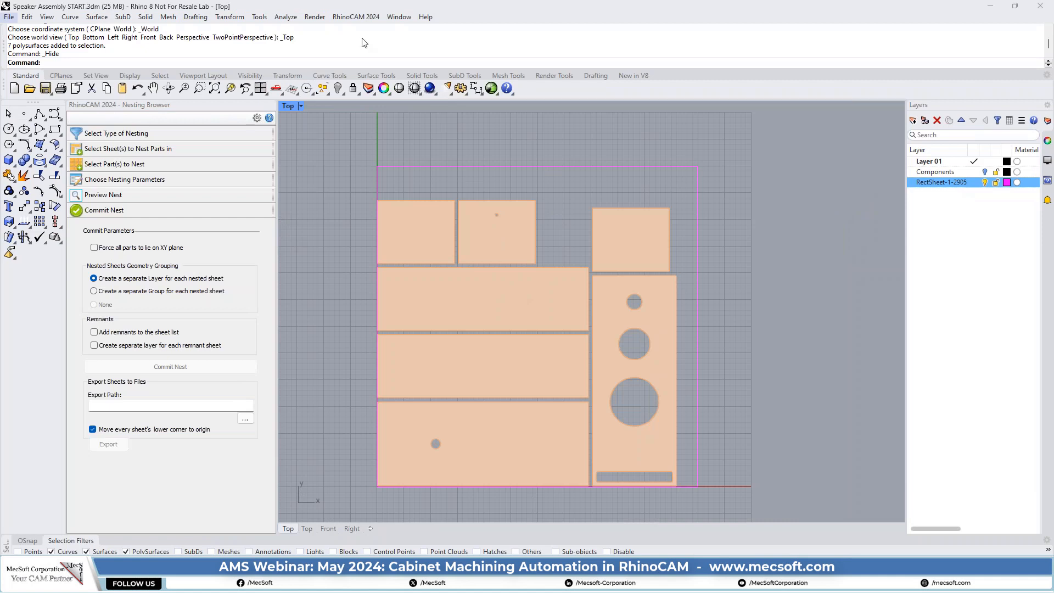
{"action": "left_click", "coordinate": [363, 17]}
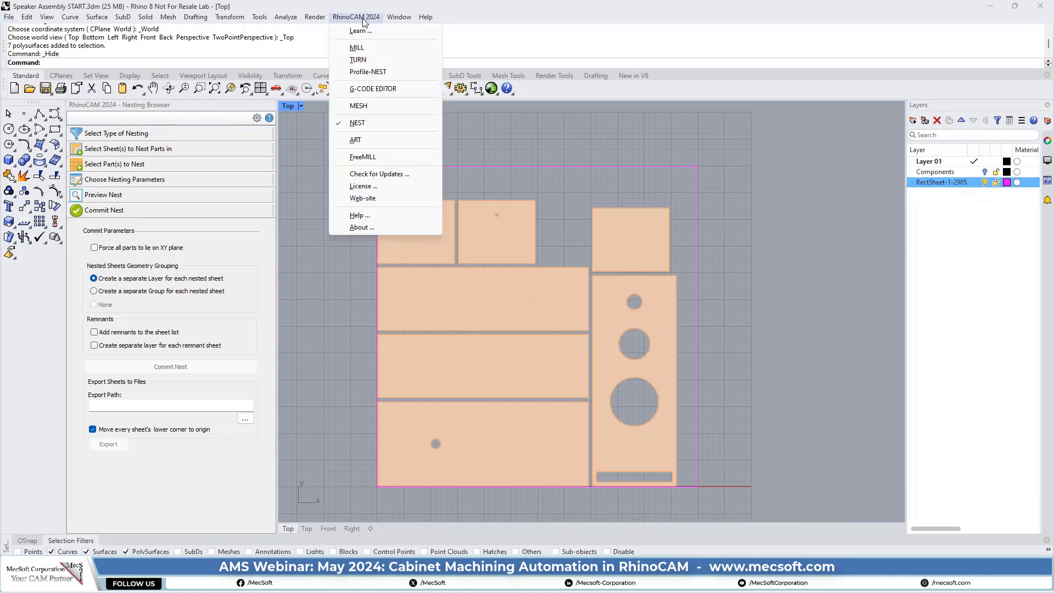
{"action": "left_click", "coordinate": [360, 48]}
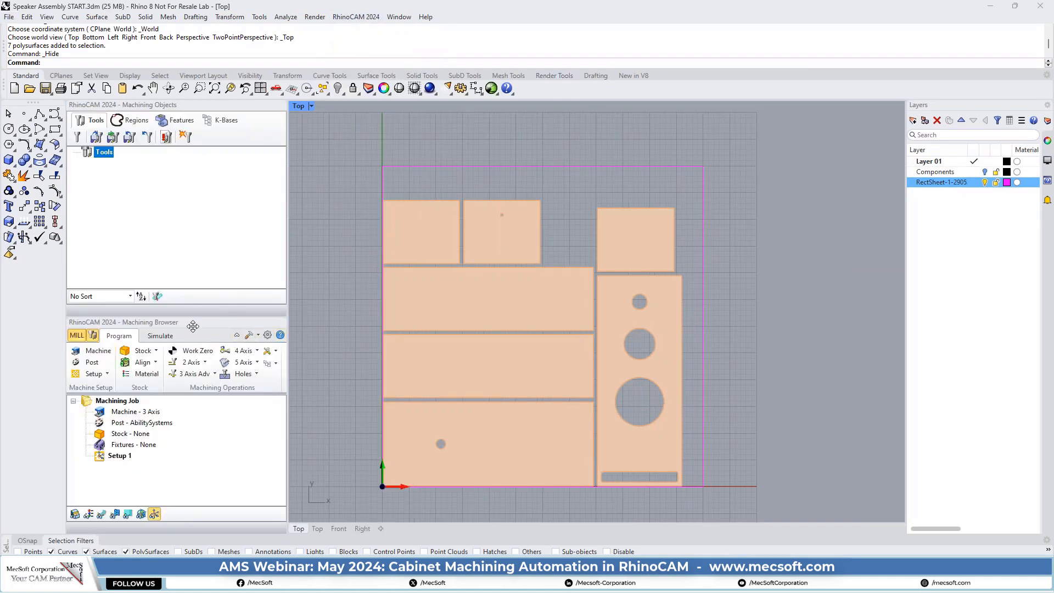
{"action": "left_click_drag", "start_coordinate": [193, 326], "coordinate": [177, 110]}
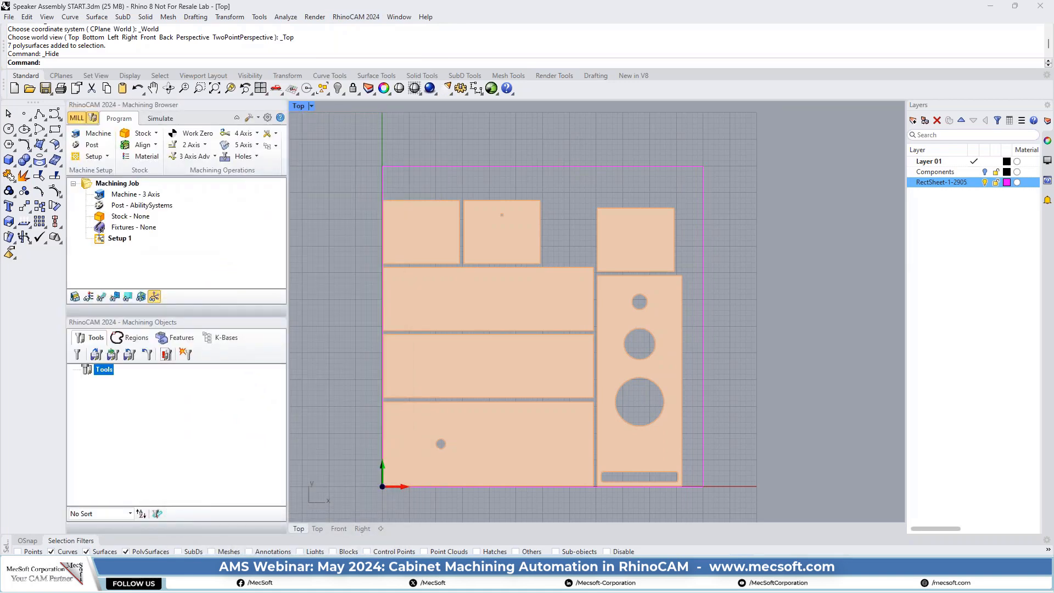
{"action": "left_click_drag", "start_coordinate": [197, 318], "coordinate": [197, 378]}
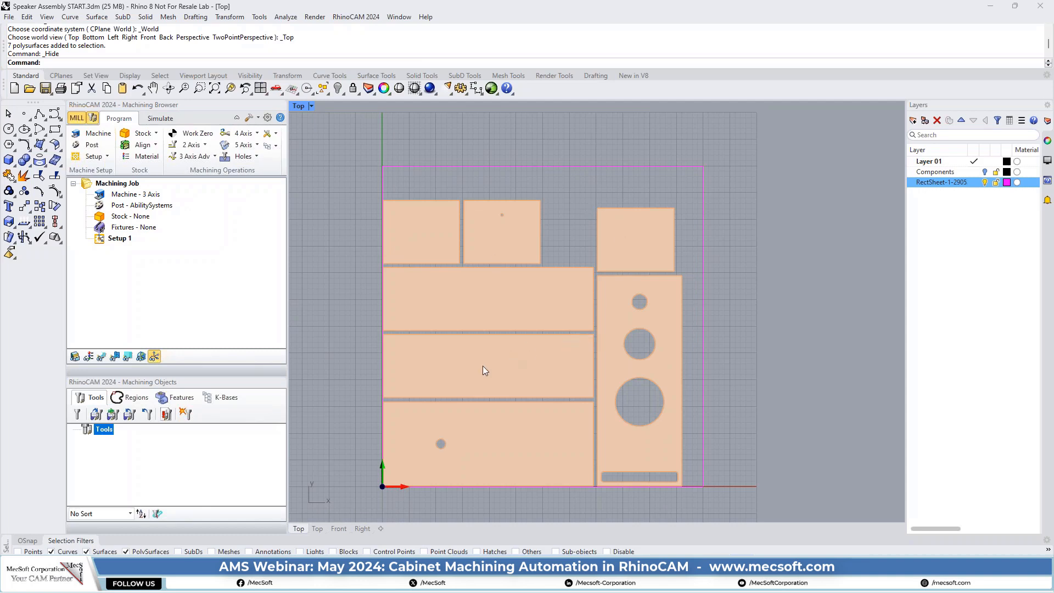
{"action": "left_click", "coordinate": [259, 118]}
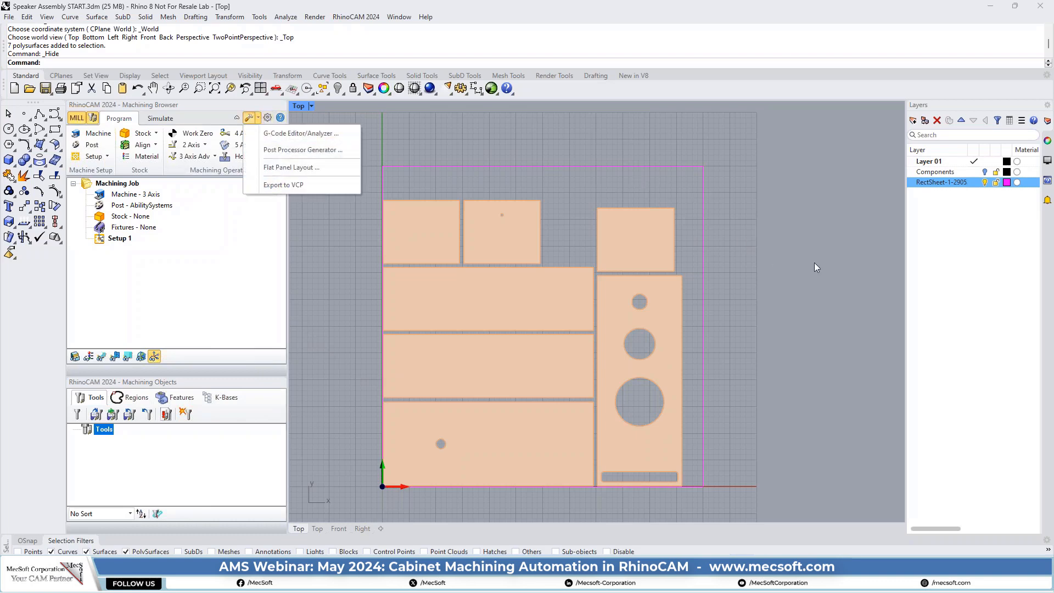
{"action": "left_click", "coordinate": [790, 273]}
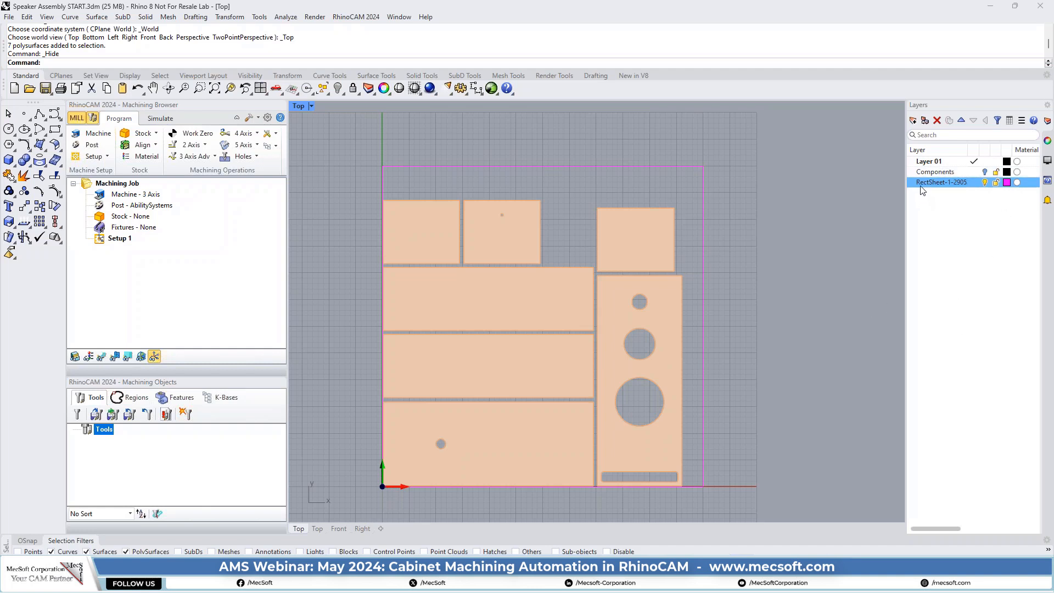
Create two new layers named Inner and Outer.
{"action": "left_click", "coordinate": [913, 121]}
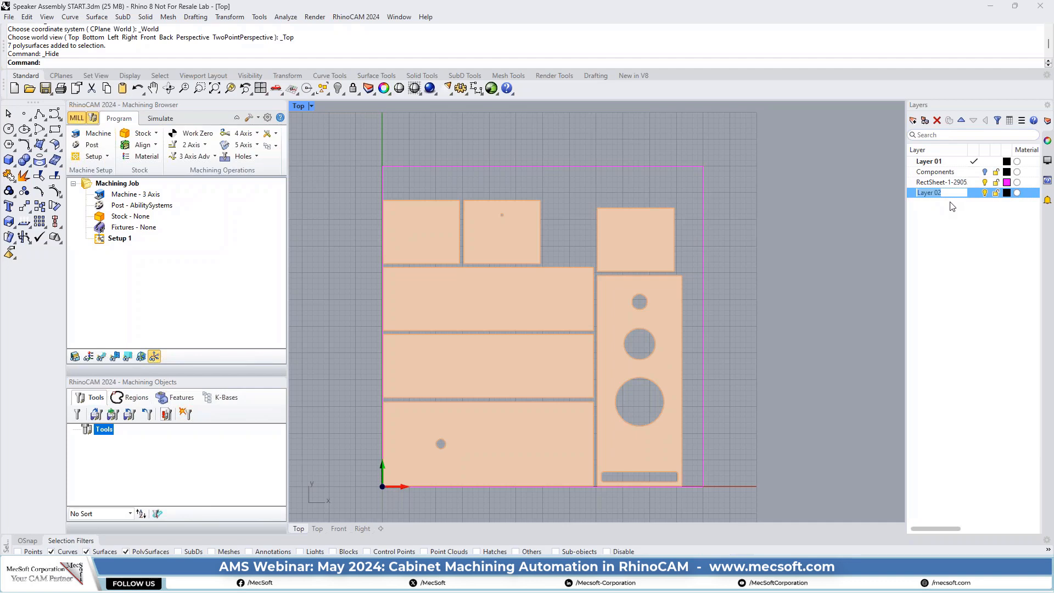
{"action": "type", "text": "Inner"}
{"action": "key", "text": "Return"}
{"action": "left_click", "coordinate": [914, 121]}
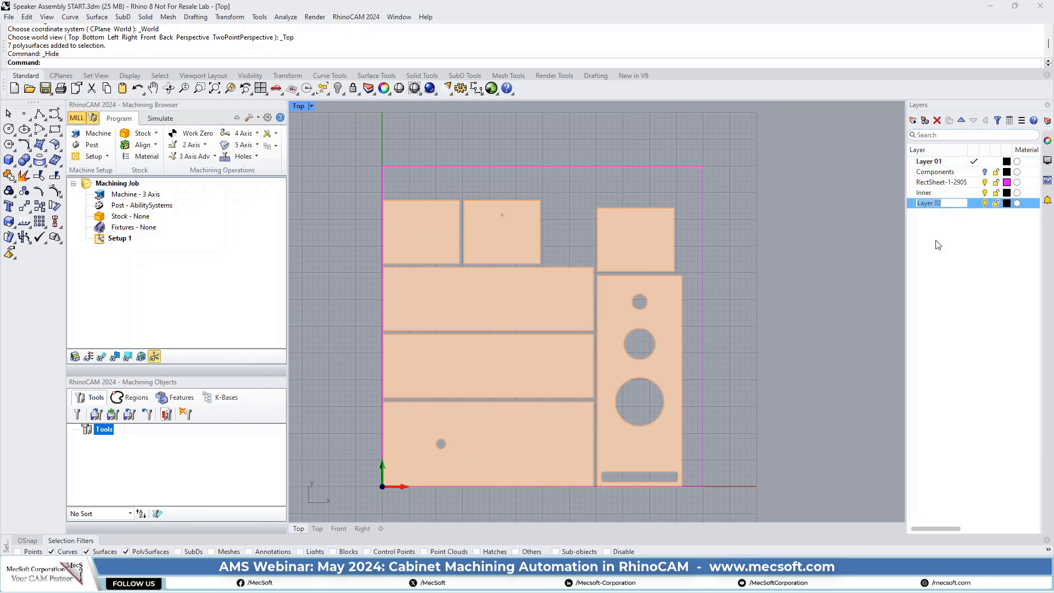
{"action": "type", "text": "Outer"}
{"action": "key", "text": "Return"}
{"action": "left_click", "coordinate": [938, 195]}
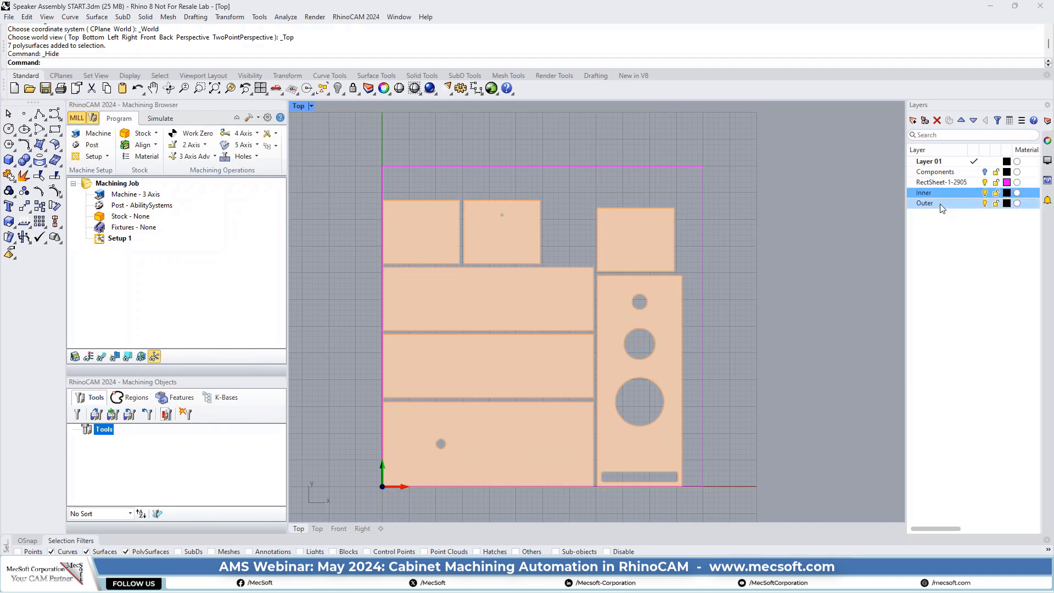
{"action": "left_click", "coordinate": [939, 203]}
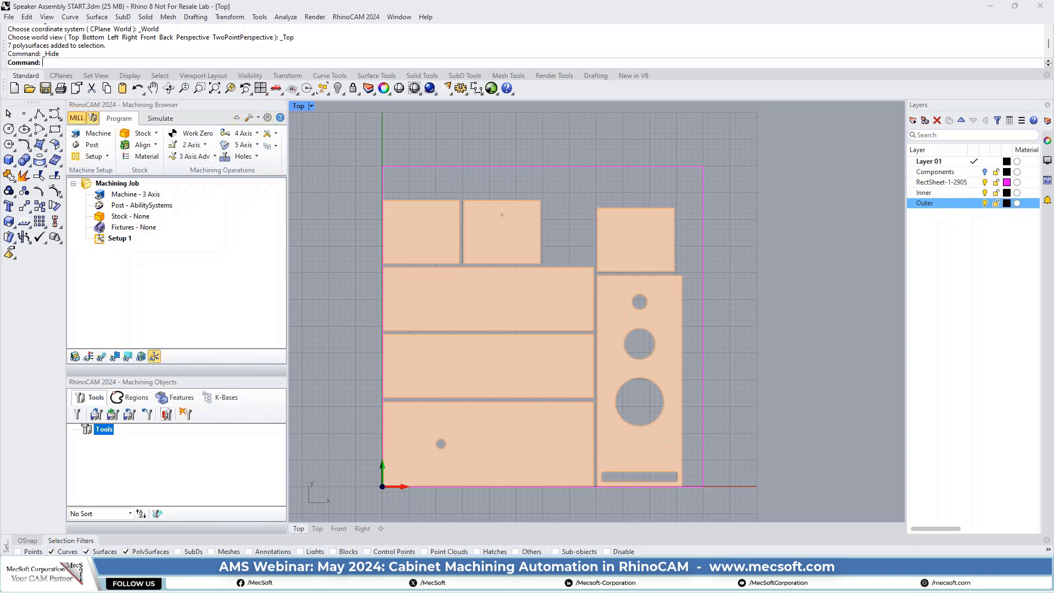
Switch to the Perspective view, turn the nested panels to show their undersides and make Outer the current layer.
{"action": "middle_click", "coordinate": [283, 101]}
{"action": "left_click", "coordinate": [295, 144]}
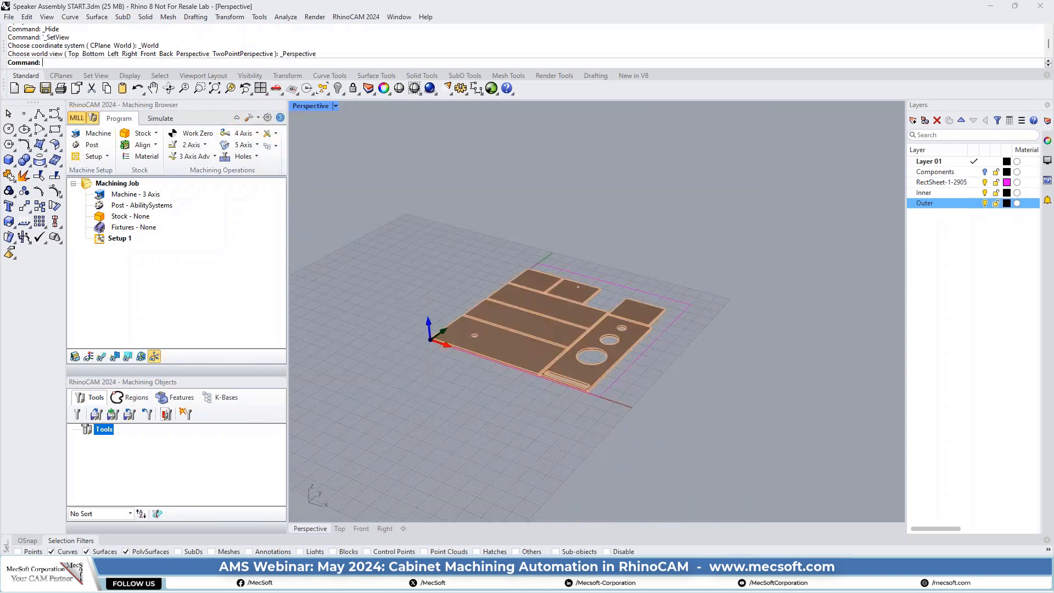
{"action": "scroll", "coordinate": [532, 354], "scroll_direction": "up", "scroll_amount": 5}
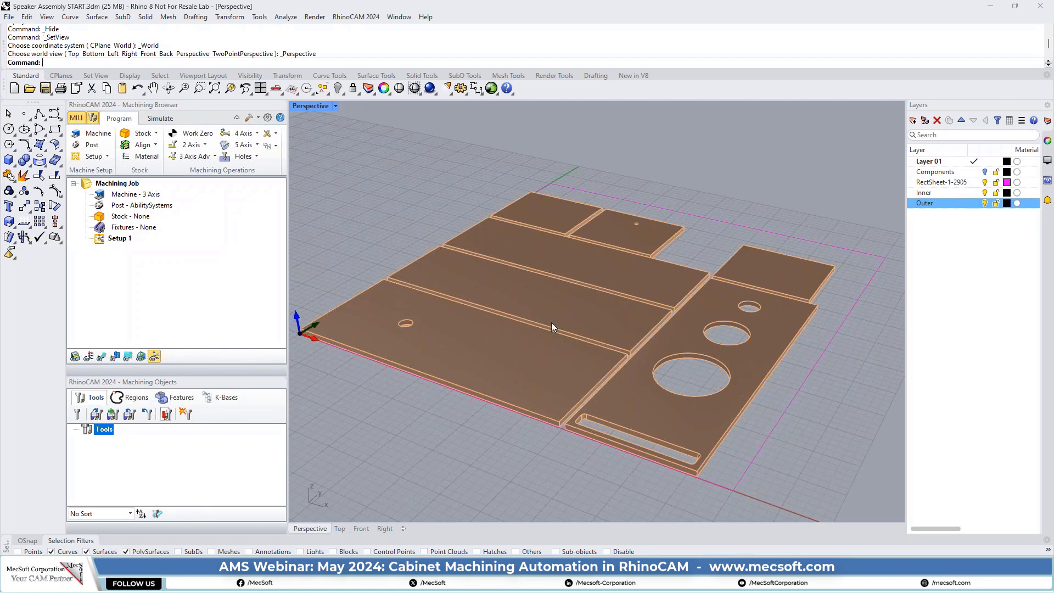
{"action": "left_click", "coordinate": [990, 193], "text": "ctrl"}
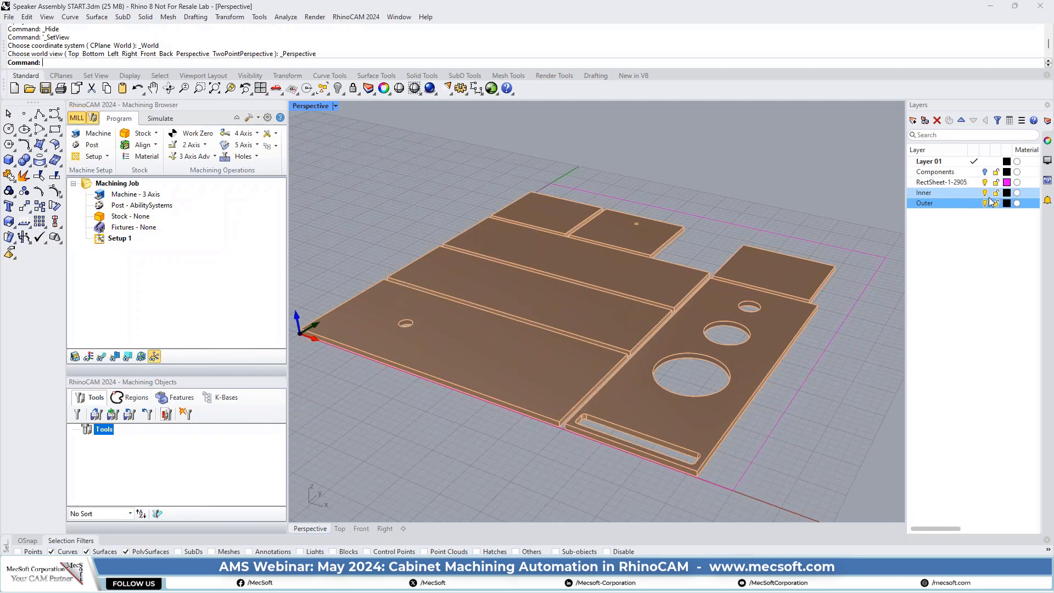
{"action": "left_click", "coordinate": [990, 201]}
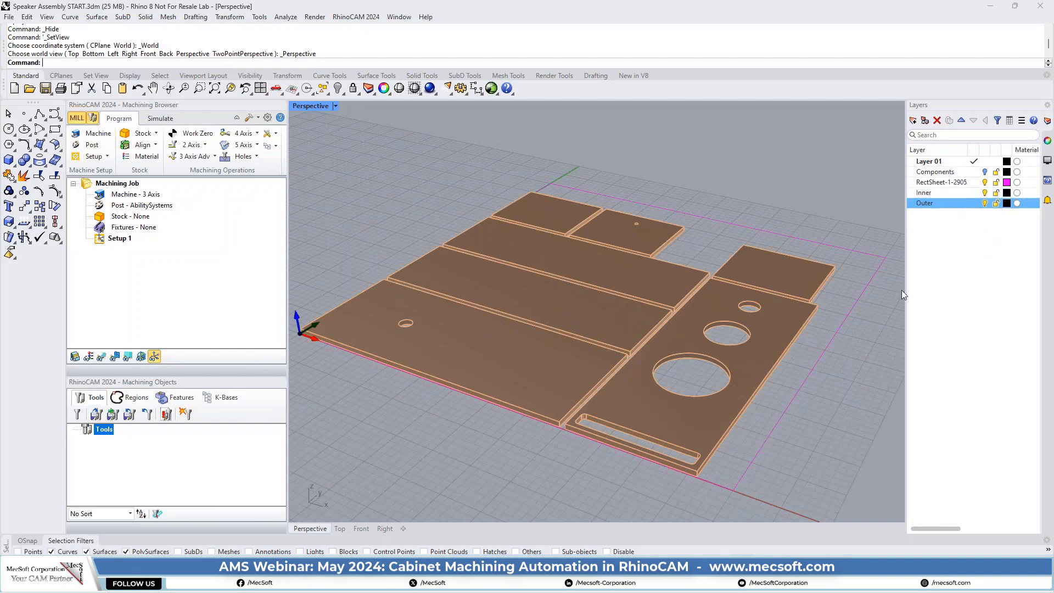
{"action": "right_click_drag", "start_coordinate": [761, 391], "coordinate": [714, 311]}
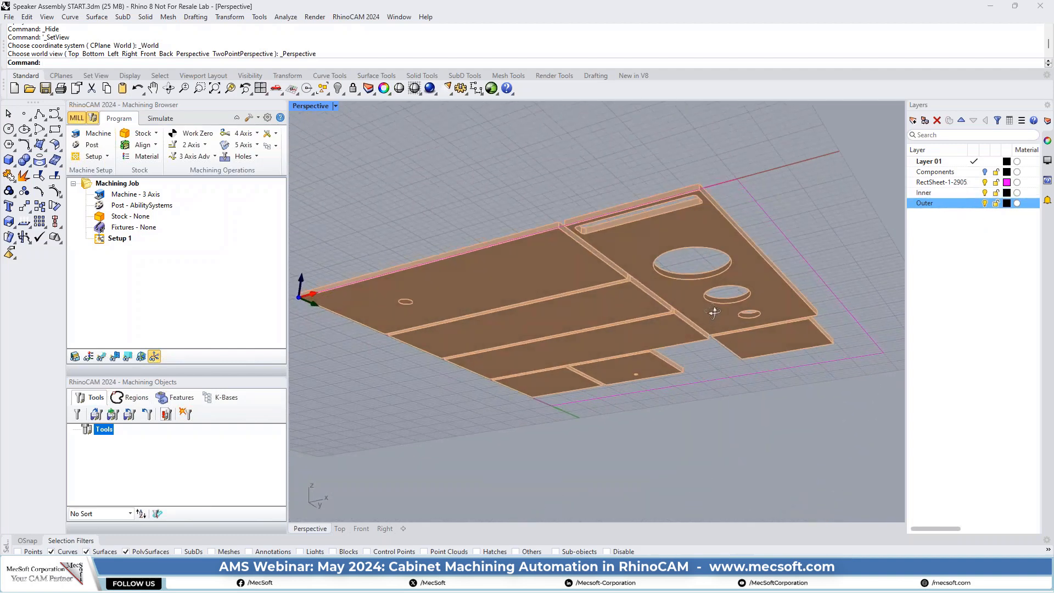
{"action": "left_click", "coordinate": [978, 204]}
{"action": "right_click_drag", "start_coordinate": [700, 374], "coordinate": [675, 347]}
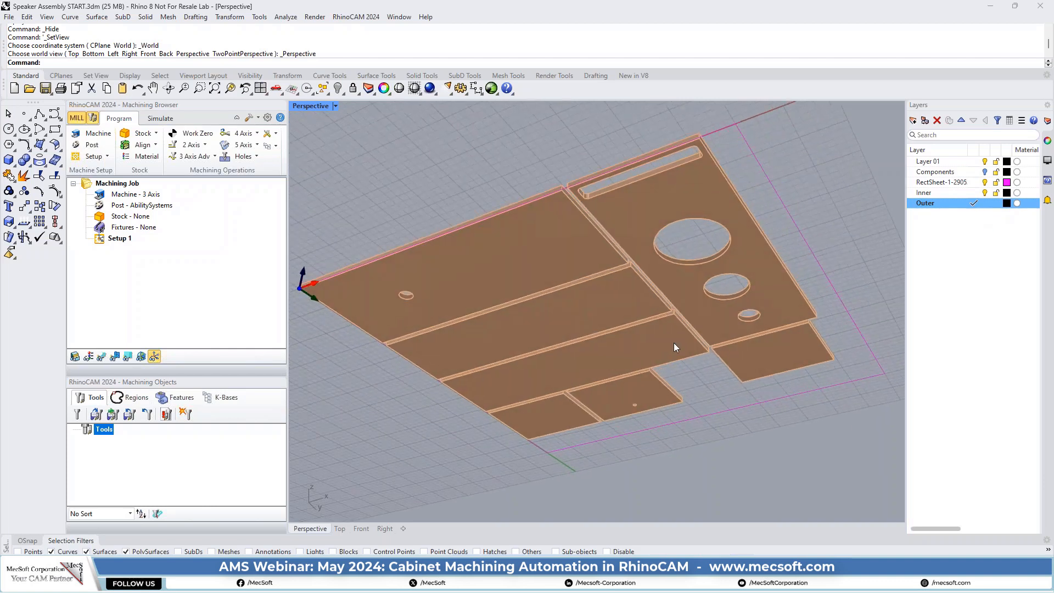
Duplicate the face borders of all seven panels' bottom faces onto the current Outer layer and clear the selection.
{"action": "left_click", "coordinate": [70, 16]}
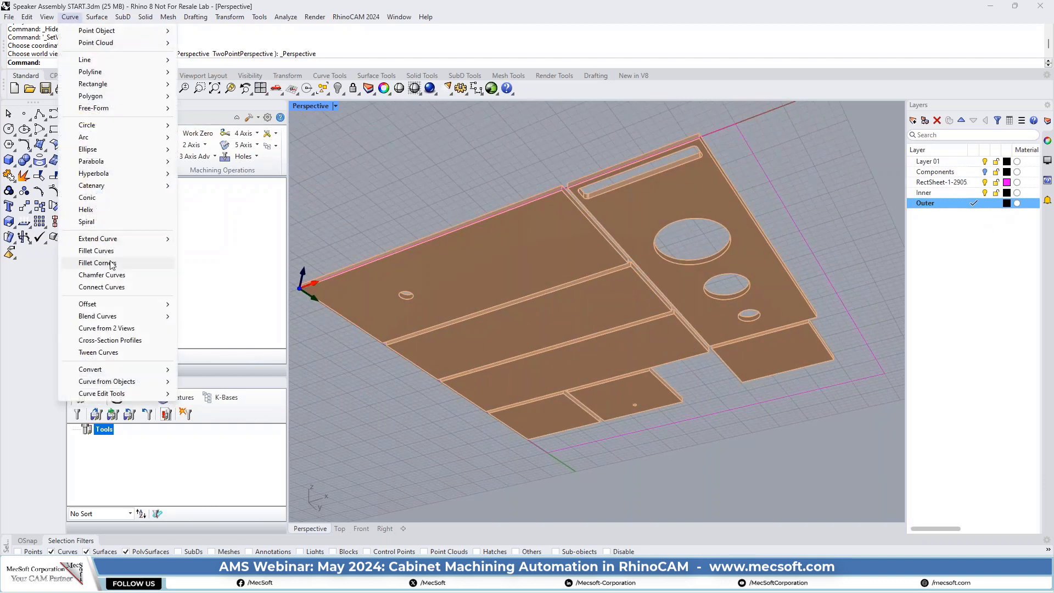
{"action": "mouse_move", "coordinate": [108, 387]}
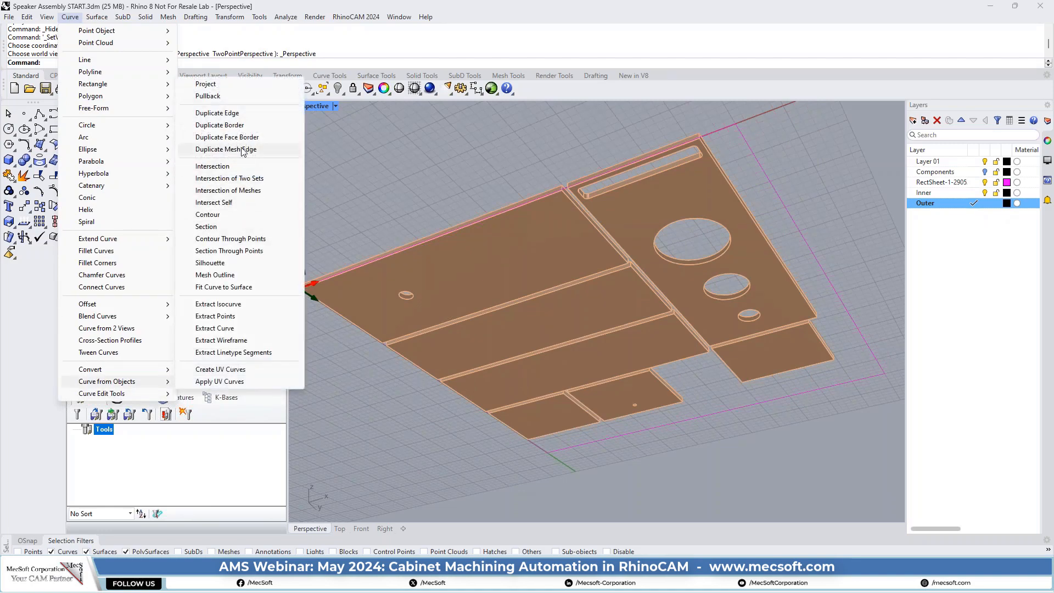
{"action": "left_click", "coordinate": [238, 142]}
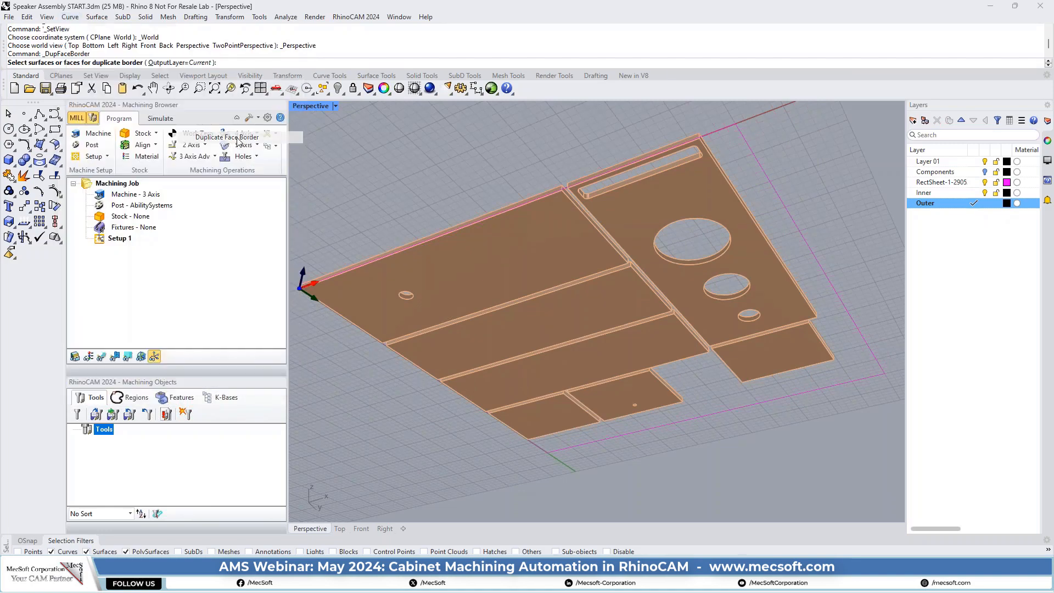
{"action": "left_click", "coordinate": [519, 256]}
{"action": "left_click", "coordinate": [585, 330]}
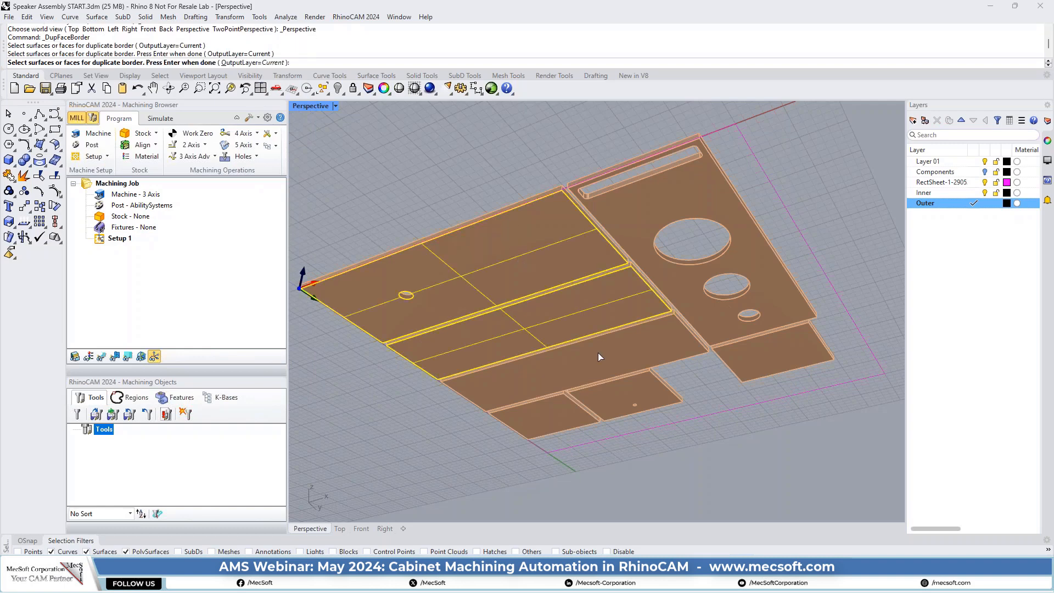
{"action": "left_click", "coordinate": [576, 368]}
{"action": "left_click", "coordinate": [561, 406]}
{"action": "left_click", "coordinate": [597, 396]}
{"action": "left_click", "coordinate": [745, 360]}
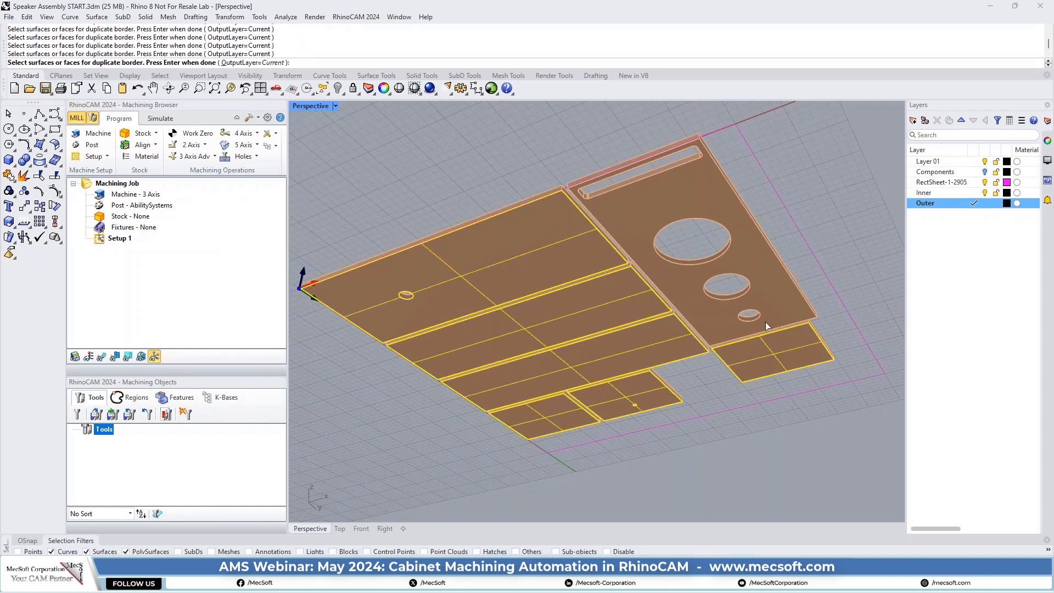
{"action": "left_click", "coordinate": [766, 322]}
{"action": "key", "text": "Return"}
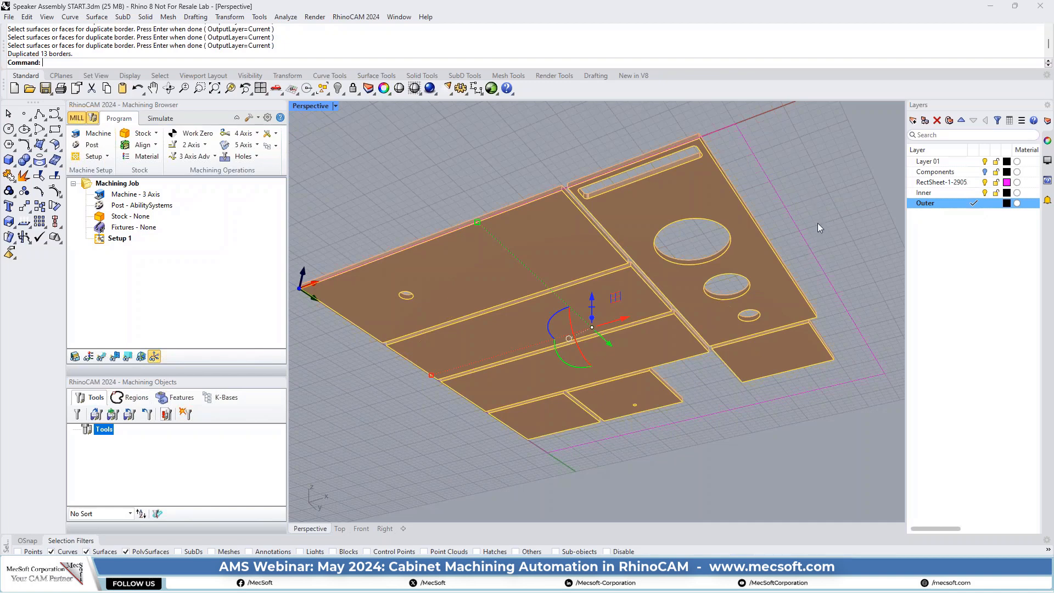
{"action": "left_click", "coordinate": [815, 198]}
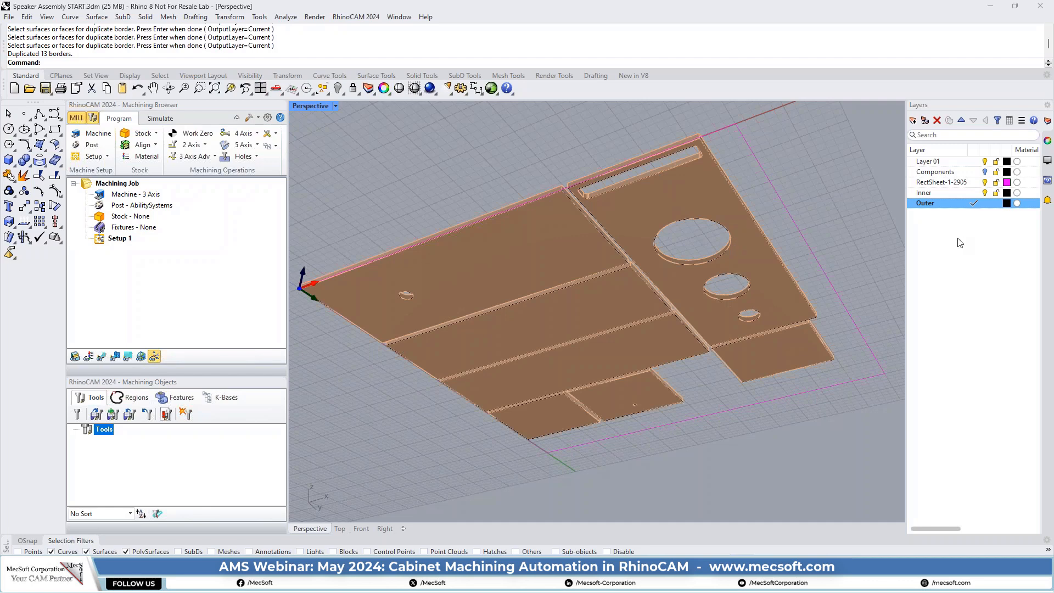
Move the five circular hole curves, three on the speaker front and one on each of two other panels, to the Inner layer.
{"action": "left_click", "coordinate": [974, 202]}
{"action": "scroll", "coordinate": [714, 212], "scroll_direction": "up", "scroll_amount": 2}
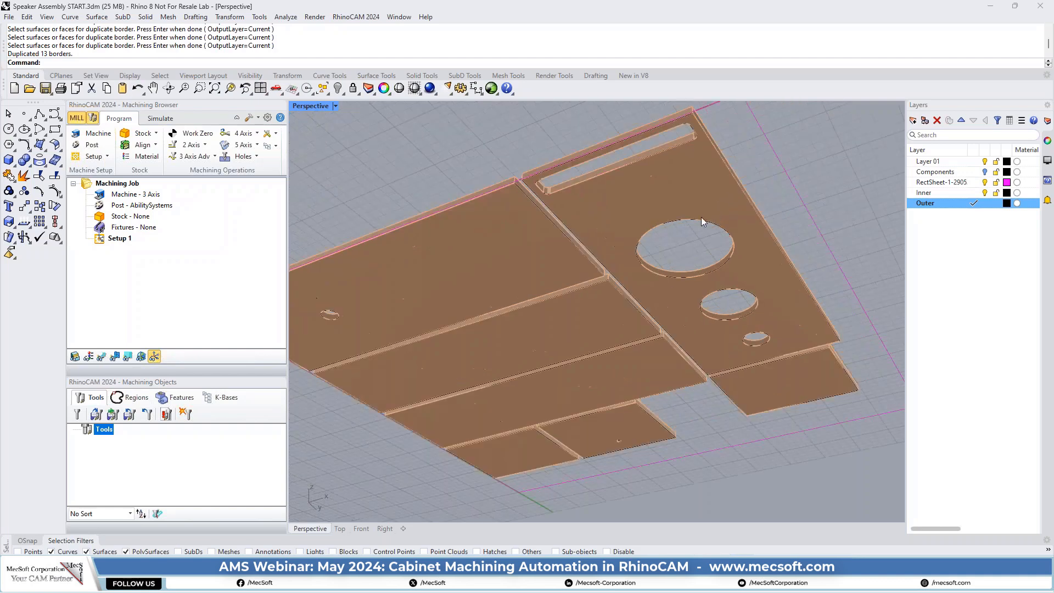
{"action": "left_click", "coordinate": [674, 222]}
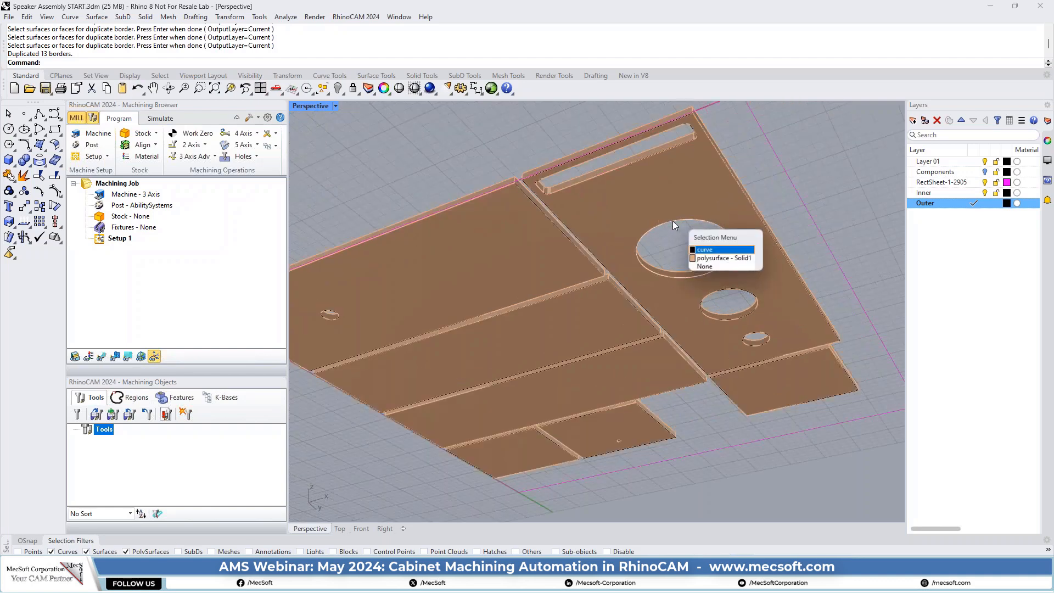
{"action": "left_click", "coordinate": [717, 246]}
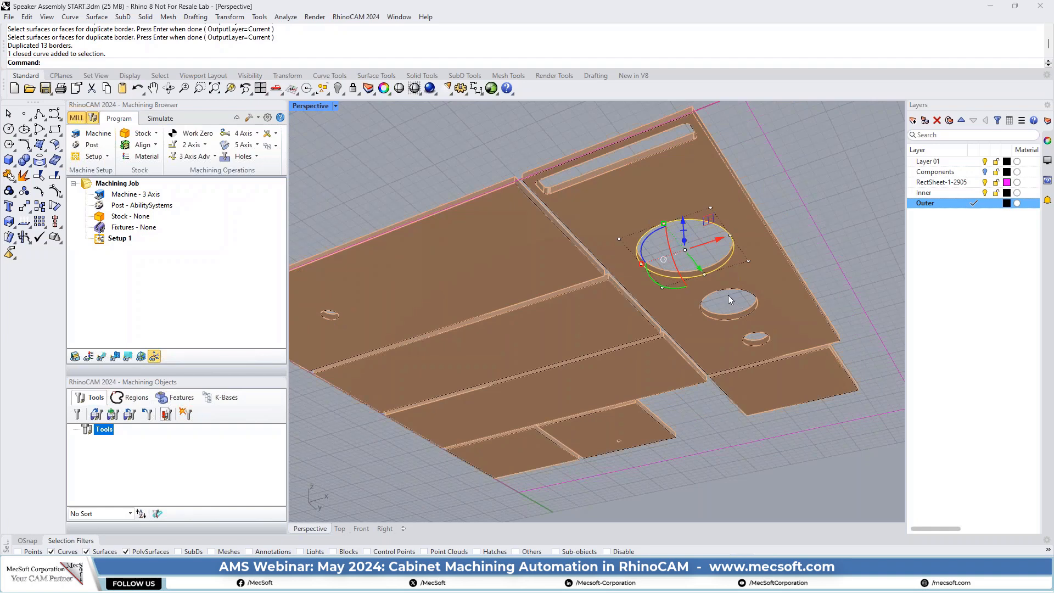
{"action": "left_click", "coordinate": [724, 290], "text": "shift"}
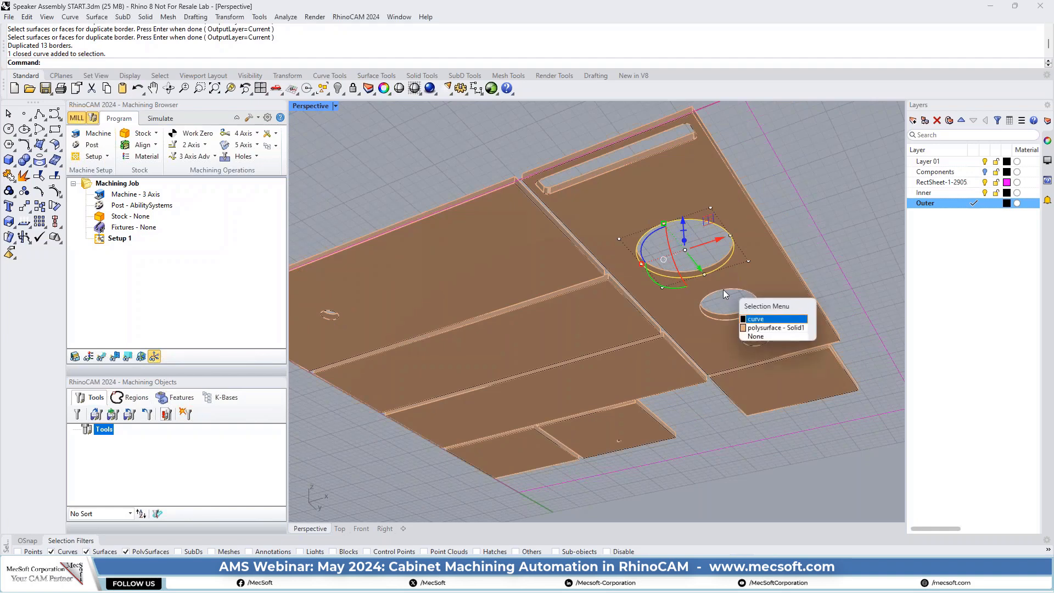
{"action": "left_click", "coordinate": [761, 321]}
{"action": "left_click", "coordinate": [755, 335], "text": "shift"}
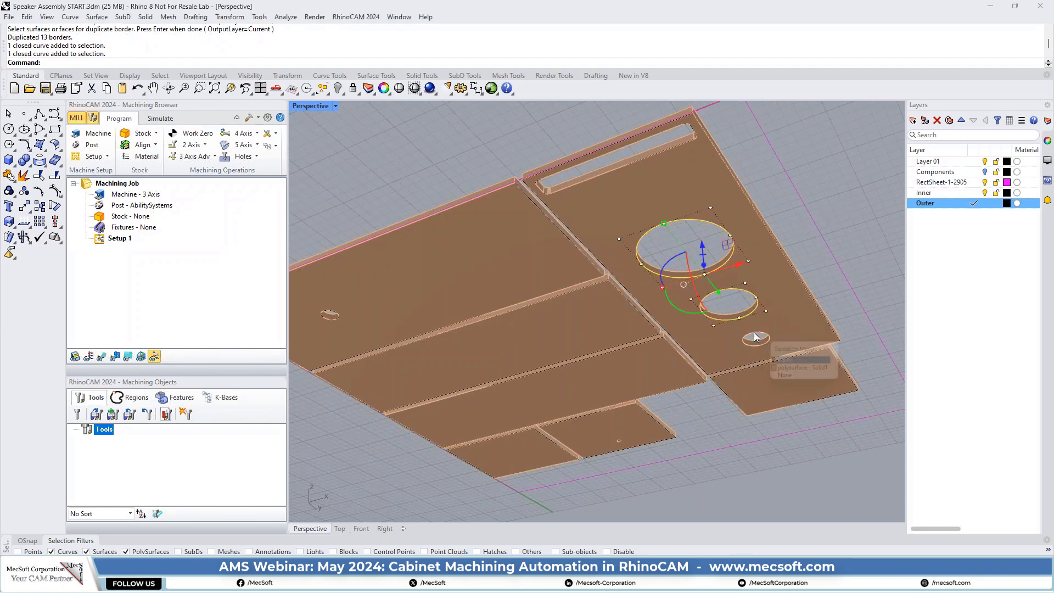
{"action": "left_click", "coordinate": [787, 363]}
{"action": "scroll", "coordinate": [324, 316], "scroll_direction": "up", "scroll_amount": 5}
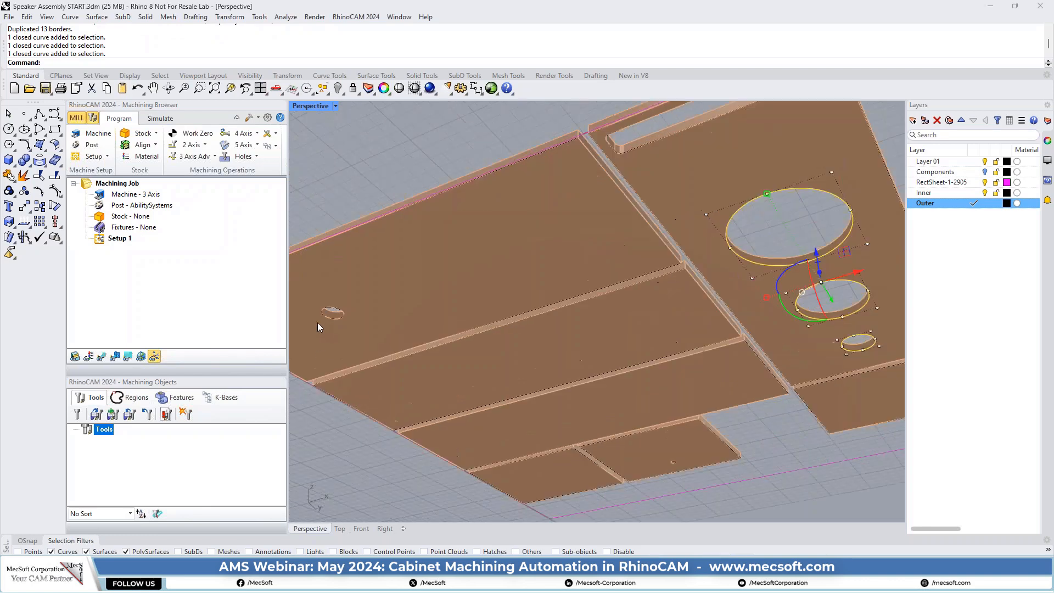
{"action": "left_click", "coordinate": [342, 304], "text": "shift"}
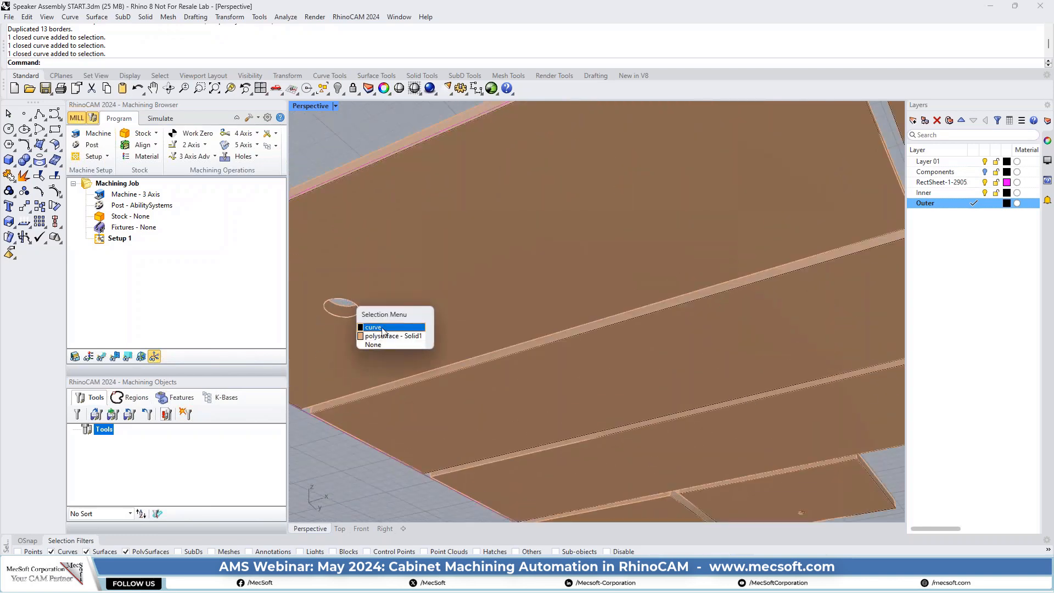
{"action": "left_click", "coordinate": [384, 328]}
{"action": "scroll", "coordinate": [362, 226], "scroll_direction": "down", "scroll_amount": 5}
{"action": "scroll", "coordinate": [362, 225], "scroll_direction": "down", "scroll_amount": 4}
{"action": "scroll", "coordinate": [543, 366], "scroll_direction": "up", "scroll_amount": 10}
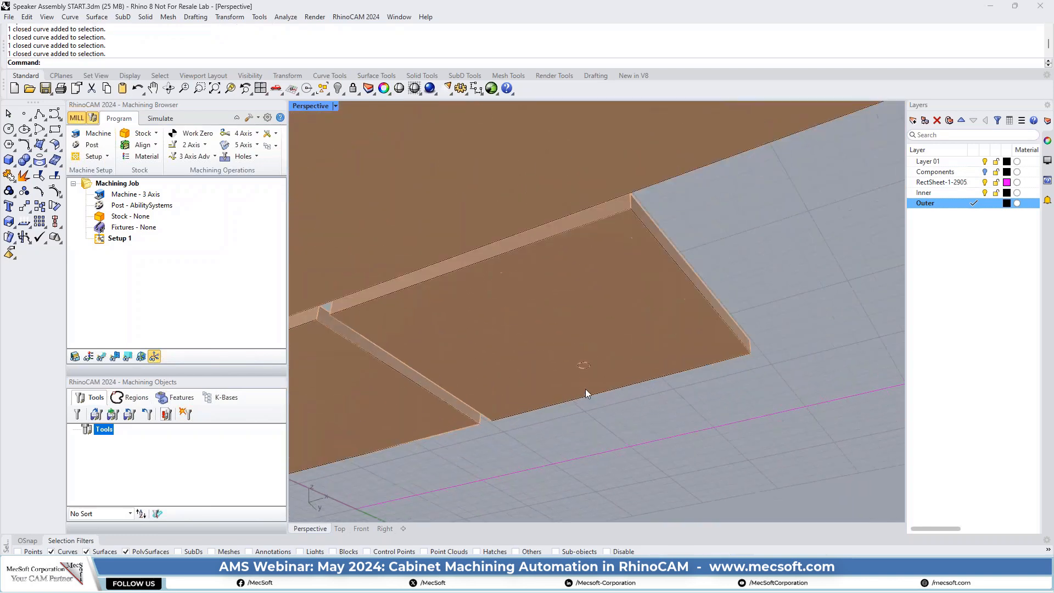
{"action": "left_click", "coordinate": [584, 363], "text": "shift"}
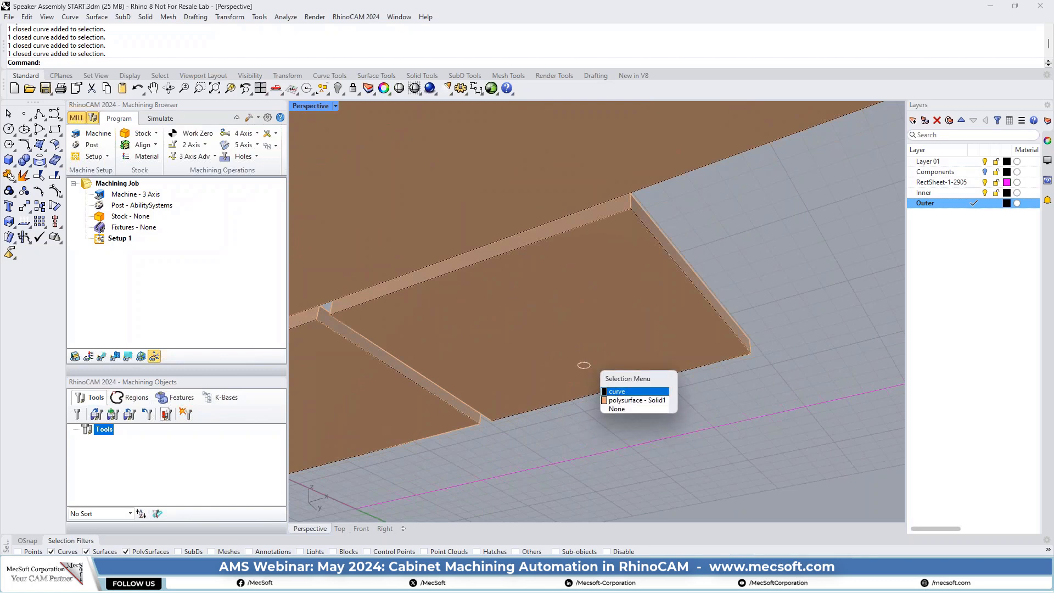
{"action": "left_click", "coordinate": [615, 391]}
{"action": "scroll", "coordinate": [598, 347], "scroll_direction": "down", "scroll_amount": 8}
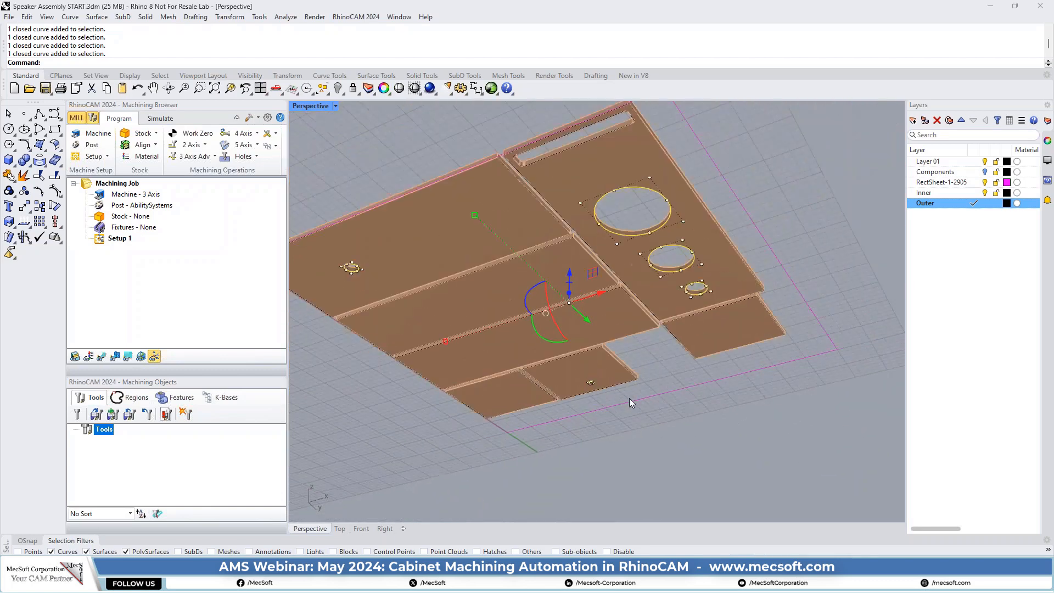
{"action": "left_click", "coordinate": [934, 194]}
{"action": "right_click", "coordinate": [945, 196]}
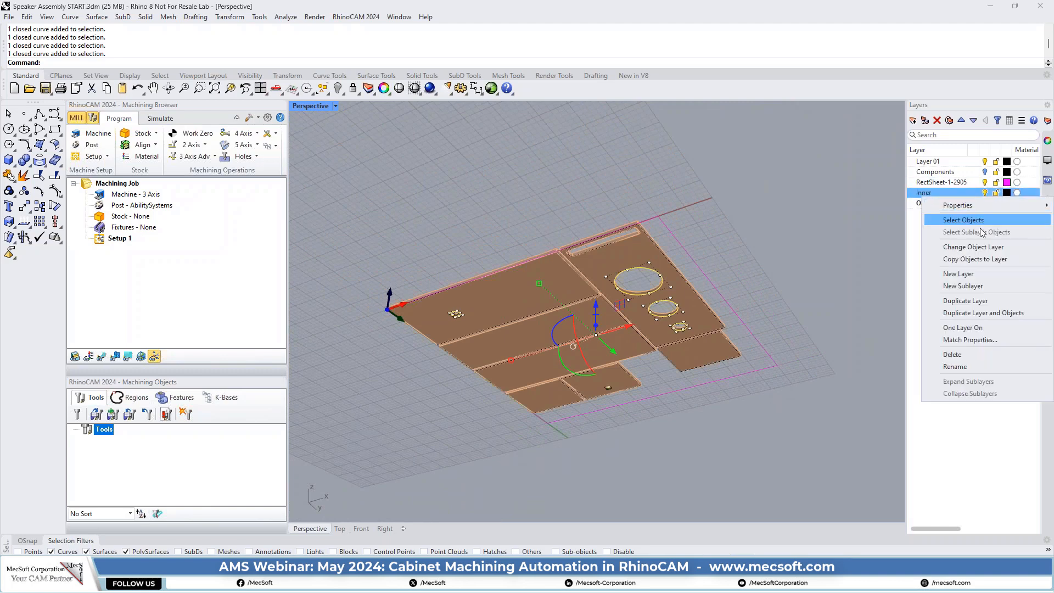
{"action": "left_click", "coordinate": [969, 248]}
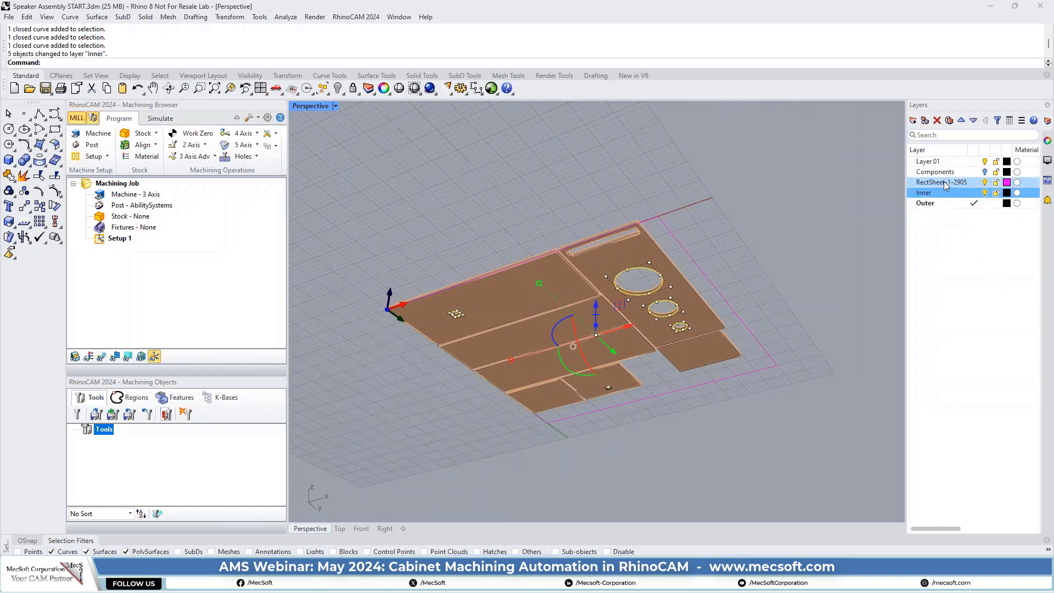
{"action": "left_click", "coordinate": [837, 225]}
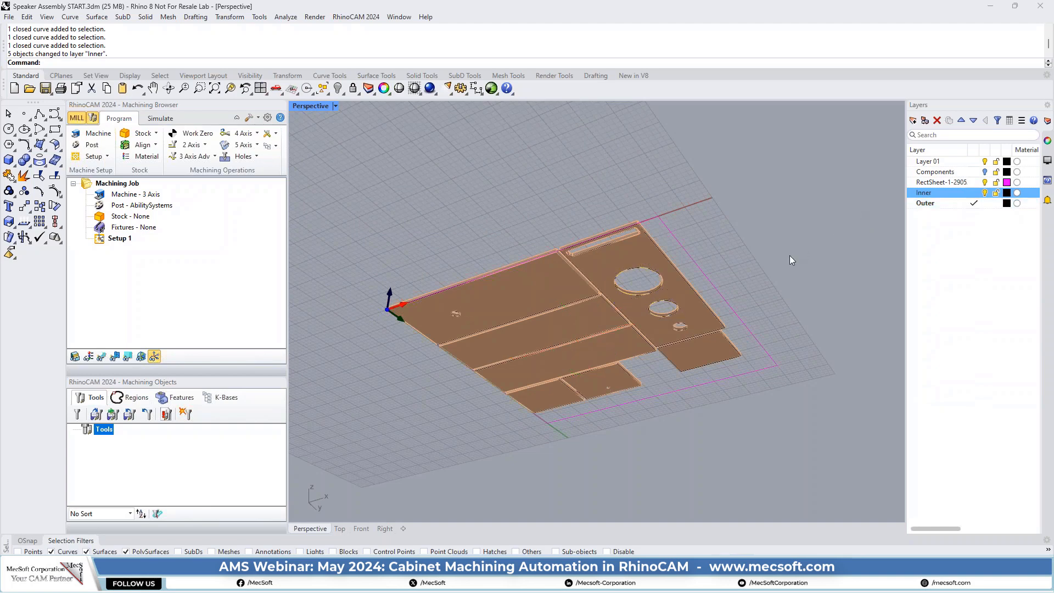
Hide Layer 01 and RectSheet-1-2905 and view the remaining border curves from above.
{"action": "left_click", "coordinate": [986, 162]}
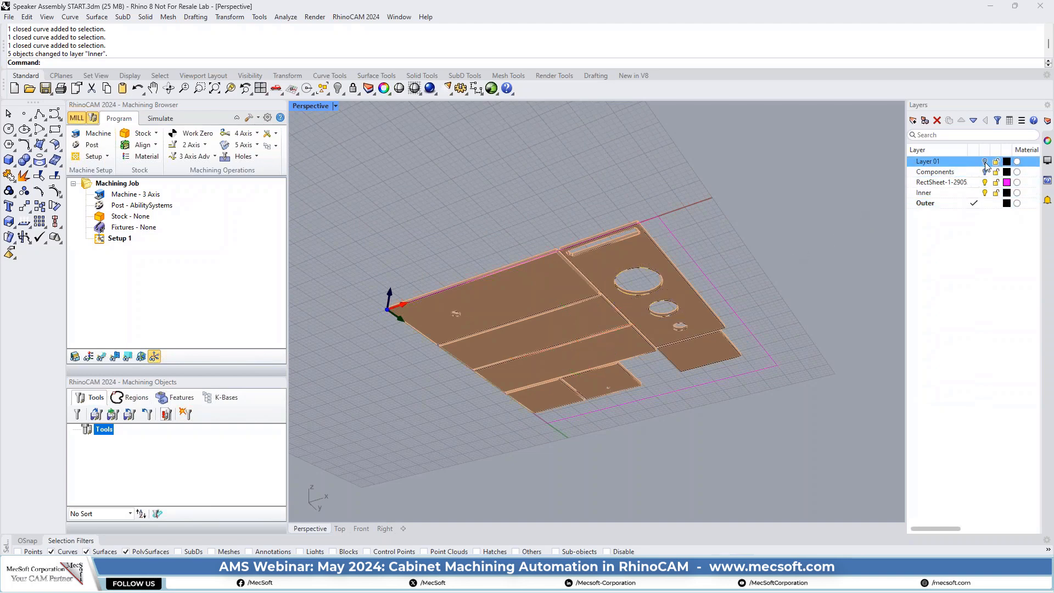
{"action": "left_click", "coordinate": [987, 183]}
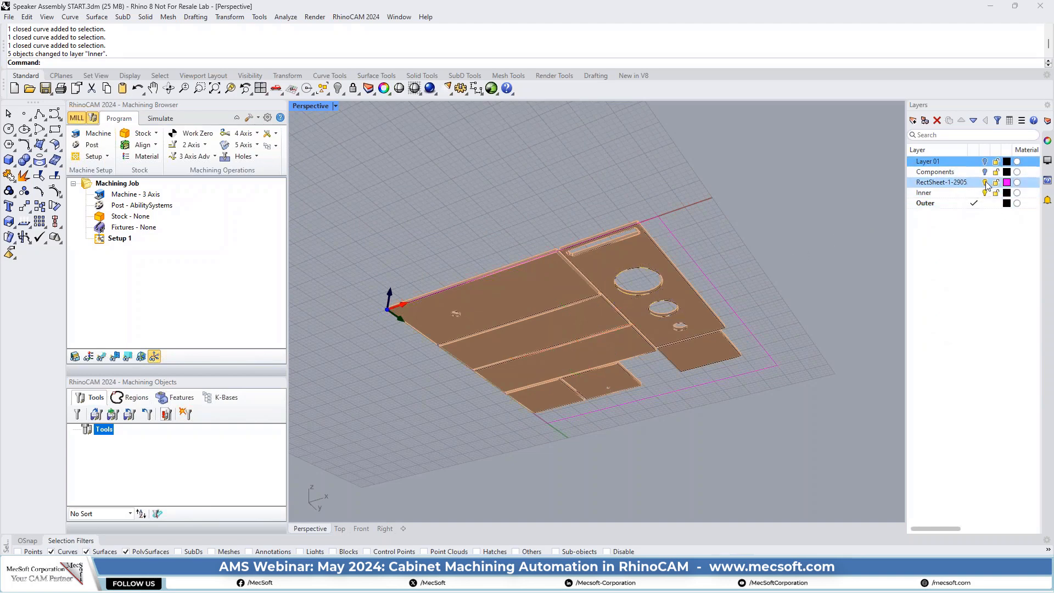
{"action": "right_click_drag", "start_coordinate": [790, 256], "coordinate": [804, 365]}
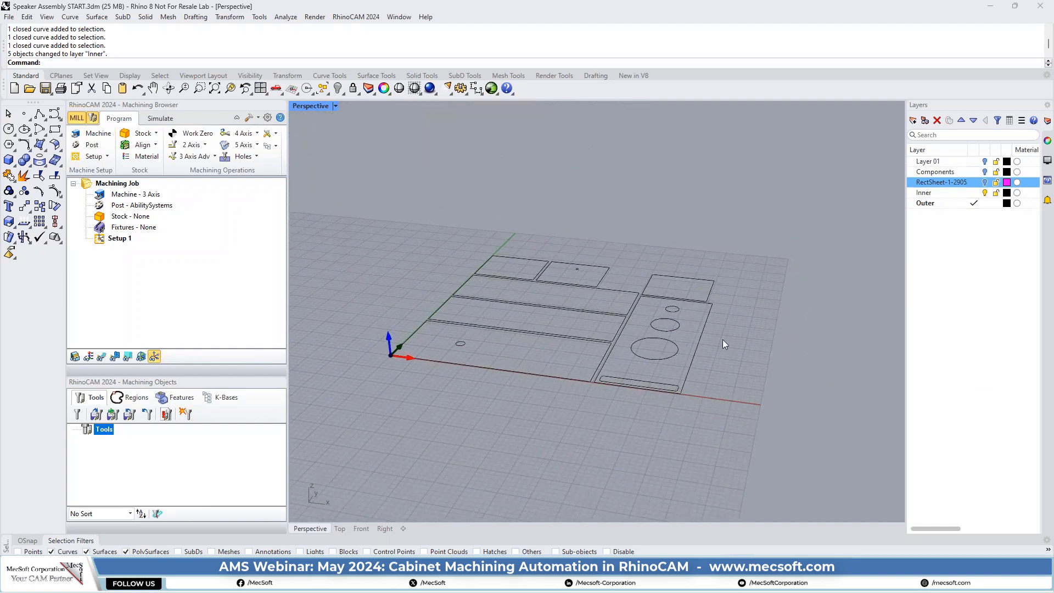
{"action": "right_click_drag", "start_coordinate": [451, 404], "coordinate": [497, 414]}
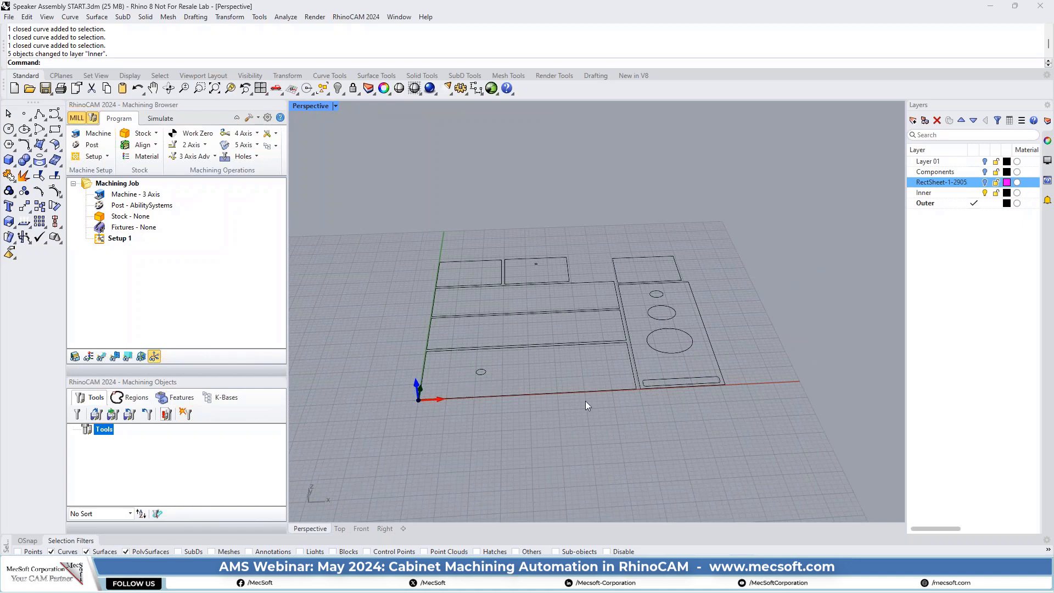
{"action": "mouse_move", "coordinate": [585, 402]}
{"action": "right_mouse_down"}
{"action": "mouse_move", "coordinate": [579, 330]}
{"action": "mouse_move", "coordinate": [578, 396]}
{"action": "right_mouse_up"}
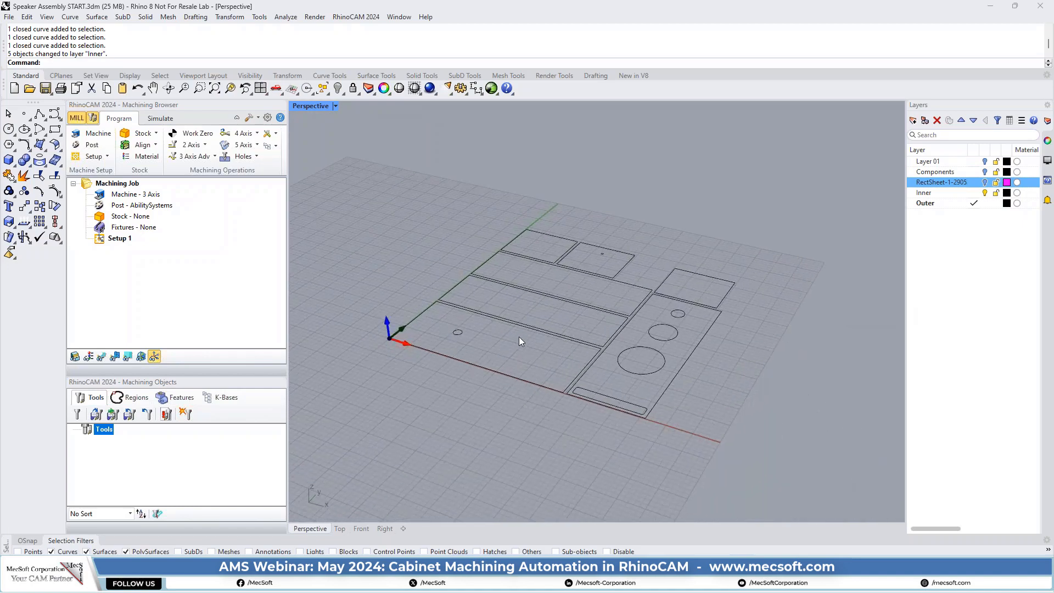
Toggle the Inner and Outer layers to check their curves separately, make Inner the current layer and leave Outer hidden.
{"action": "left_click", "coordinate": [986, 193]}
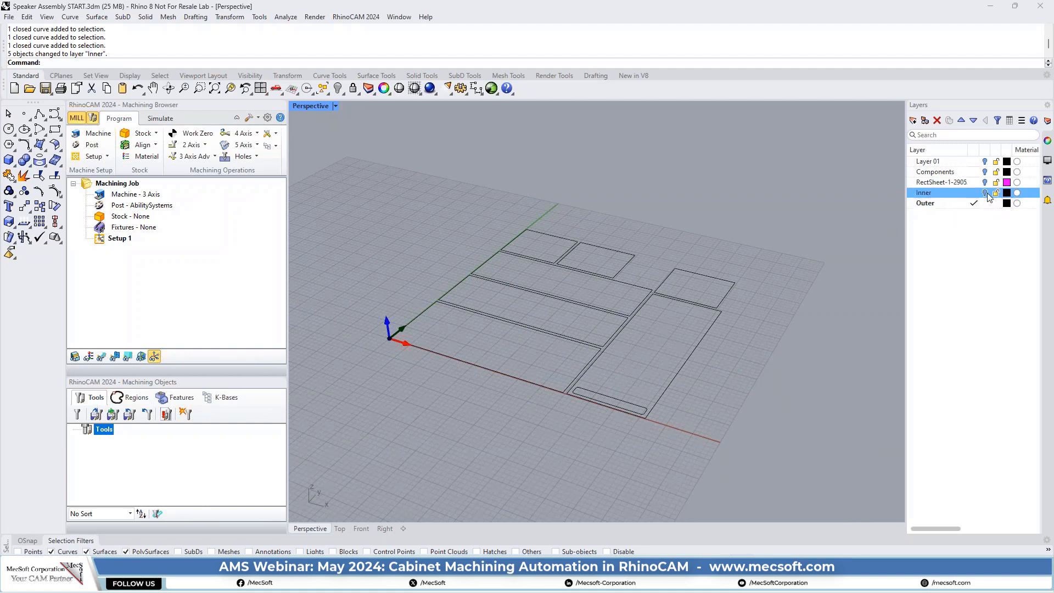
{"action": "left_click", "coordinate": [985, 193]}
{"action": "left_click", "coordinate": [974, 193]}
{"action": "left_click", "coordinate": [982, 204]}
{"action": "left_click", "coordinate": [986, 203]}
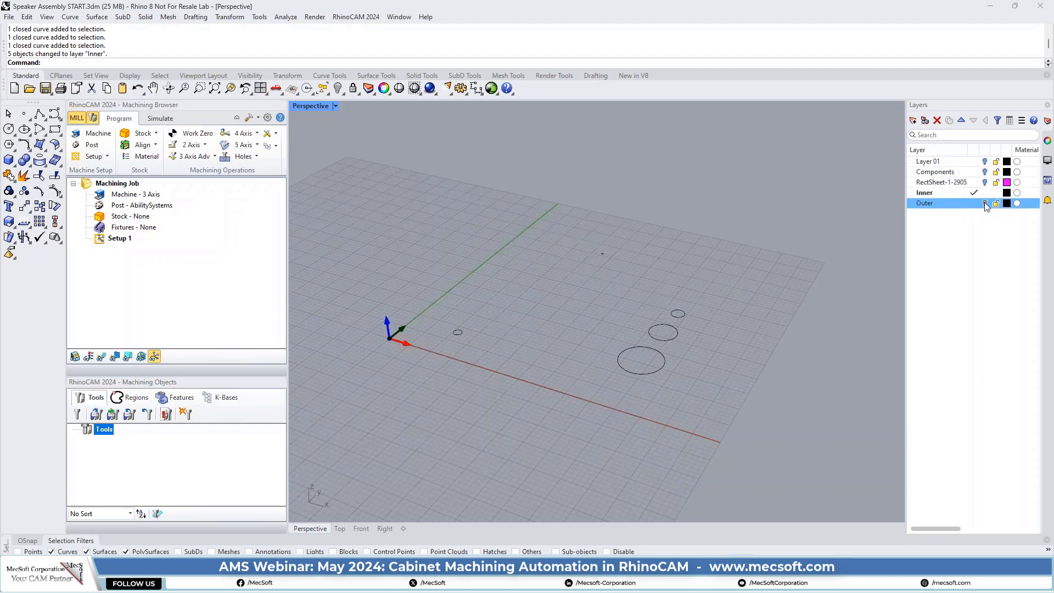
{"action": "left_click", "coordinate": [985, 204]}
{"action": "left_click", "coordinate": [985, 203]}
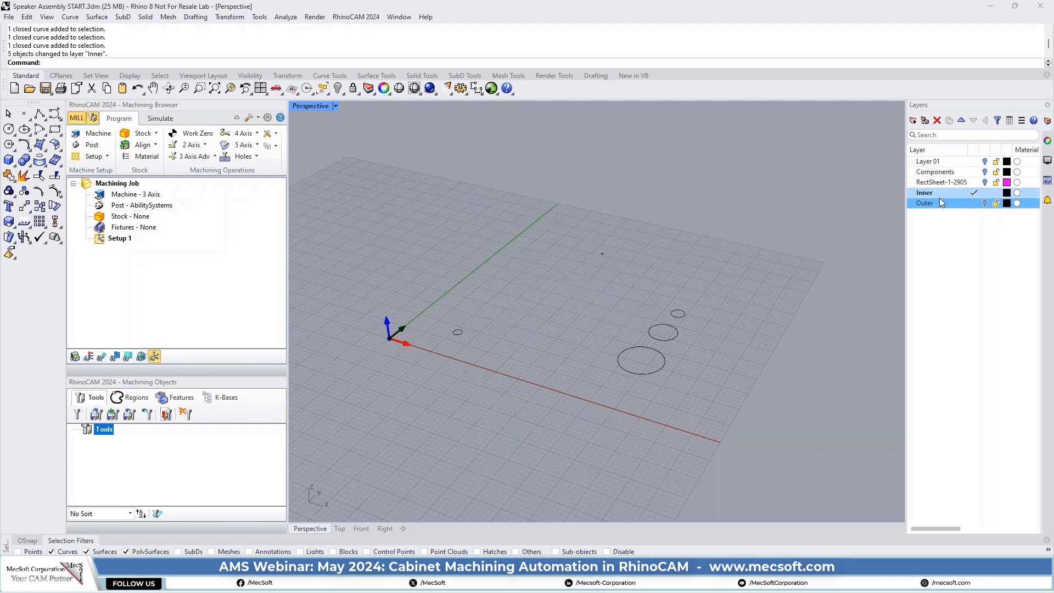
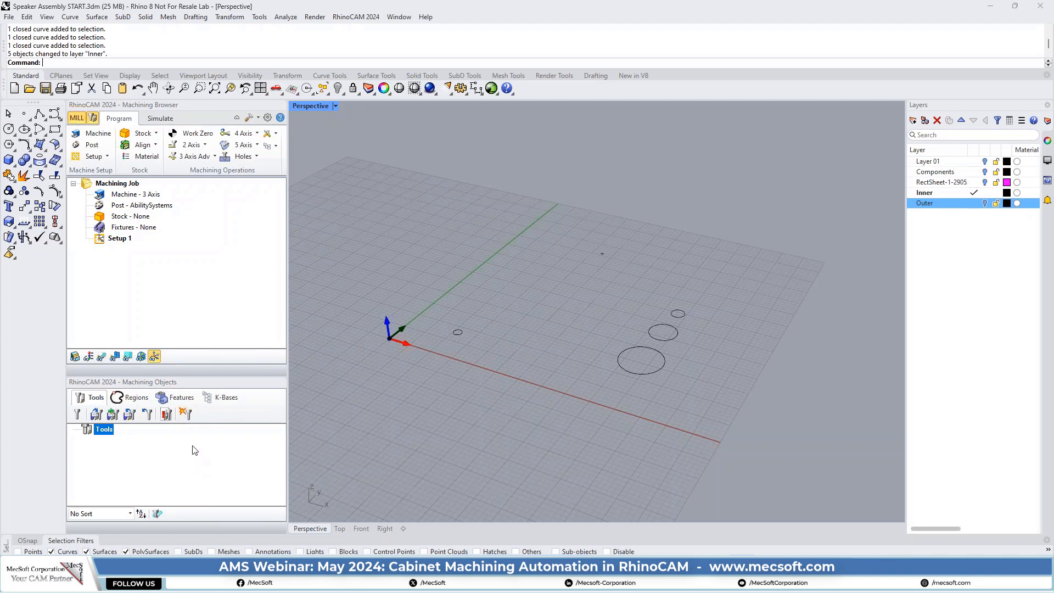
Start loading a knowledge base file in RhinoCAM and browse to the Marketing\Webinars folder on the C: drive.
{"action": "left_click", "coordinate": [225, 399]}
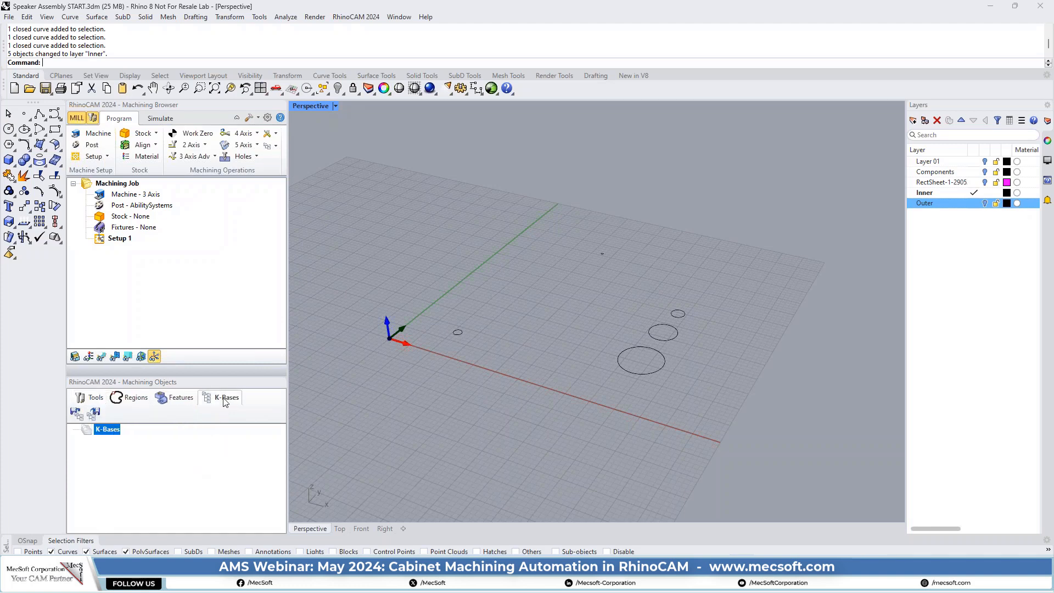
{"action": "left_click", "coordinate": [76, 413]}
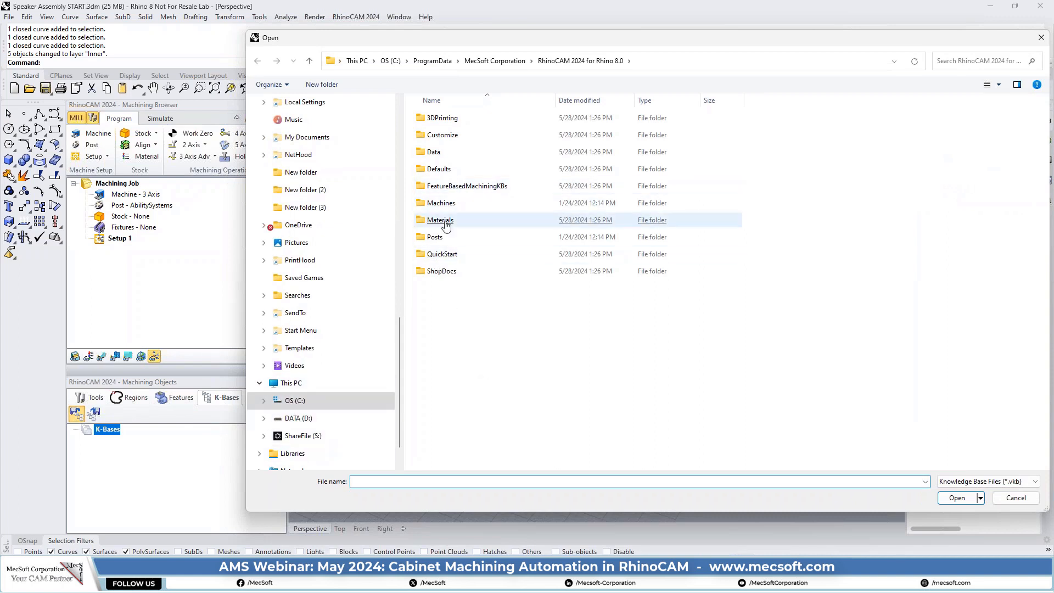
{"action": "left_click", "coordinate": [301, 403]}
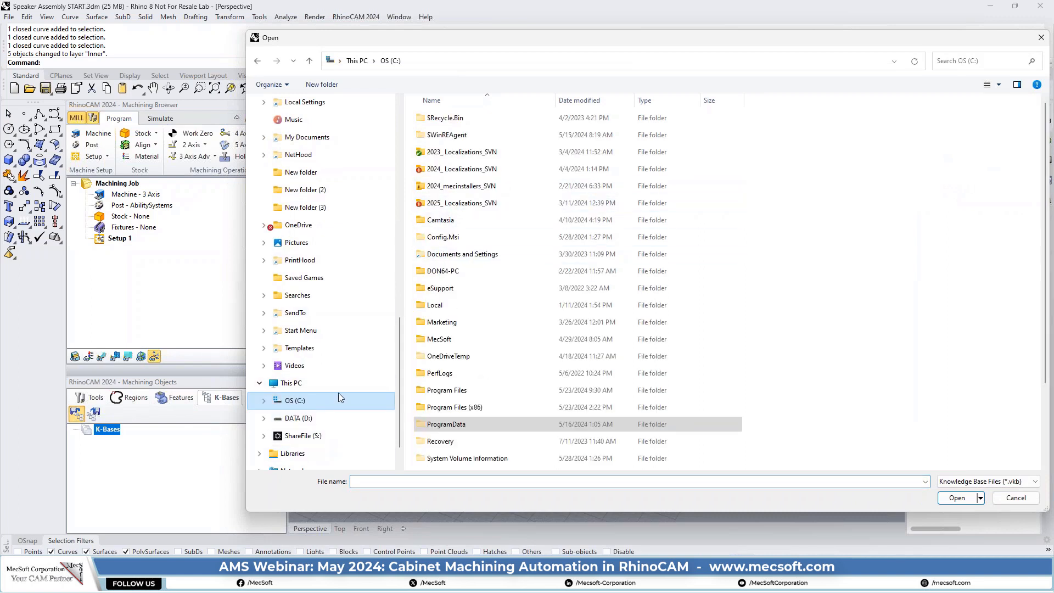
{"action": "scroll", "coordinate": [505, 315], "scroll_direction": "down", "scroll_amount": 2}
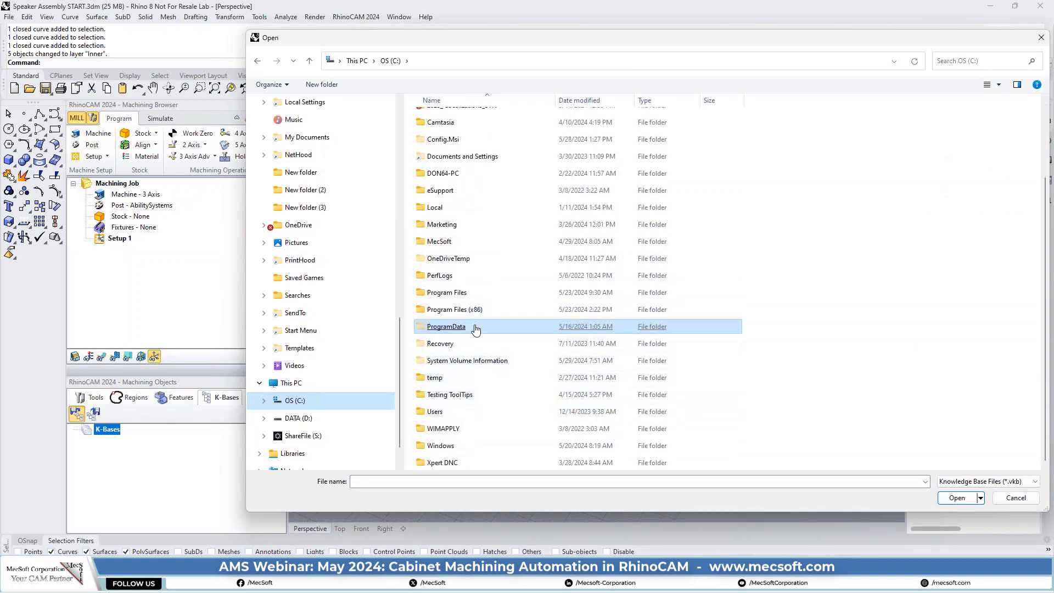
{"action": "double_click", "coordinate": [443, 225]}
{"action": "double_click", "coordinate": [443, 204]}
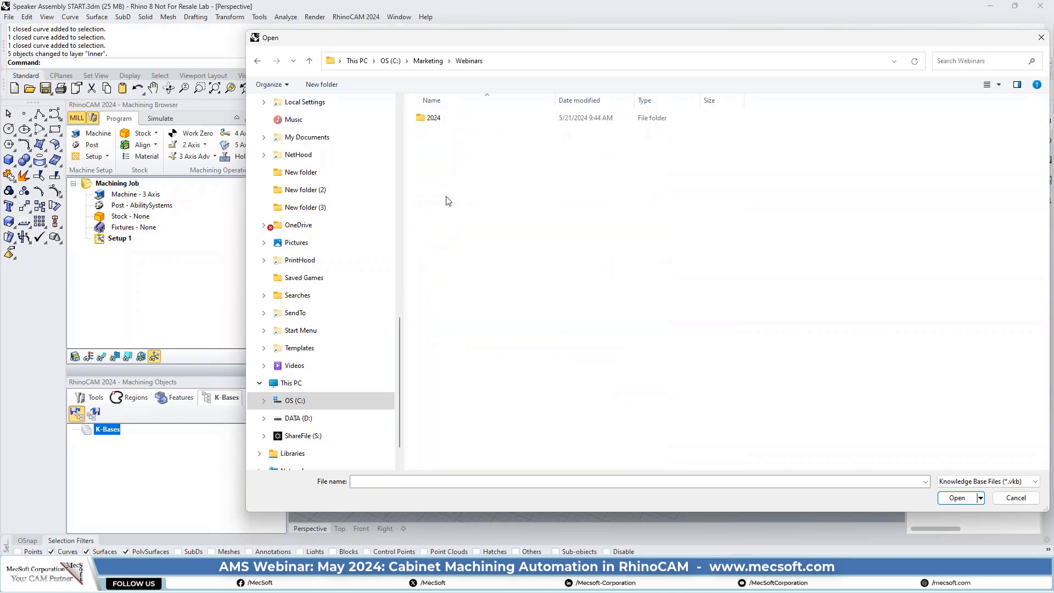
Load the knowledge base file KB Template COMPLETED.vkb from the 2024 > May 2024 > --FINAL-- folder.
{"action": "double_click", "coordinate": [436, 118]}
{"action": "double_click", "coordinate": [442, 152]}
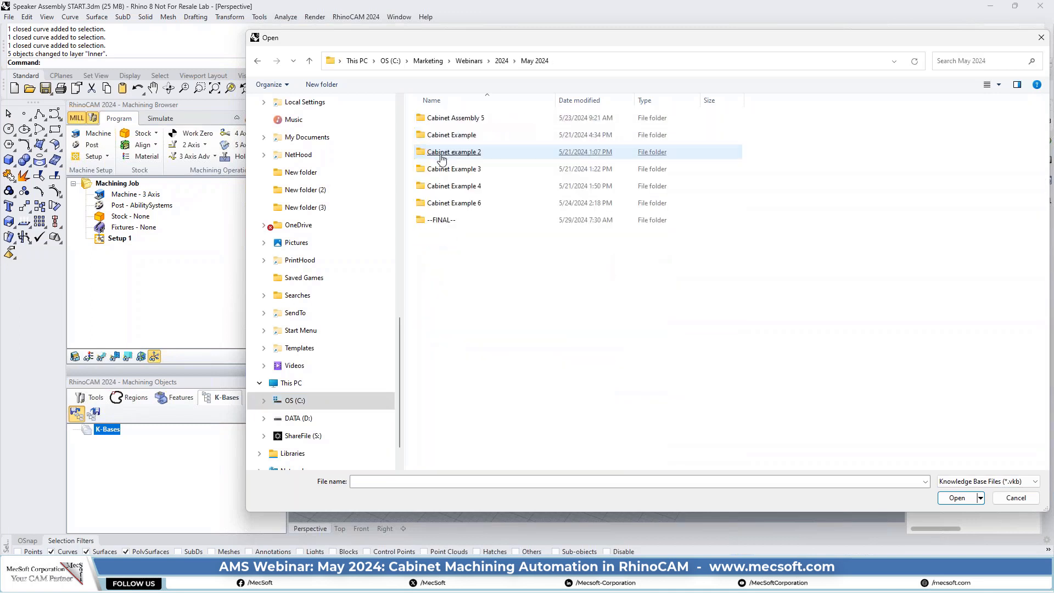
{"action": "double_click", "coordinate": [444, 220]}
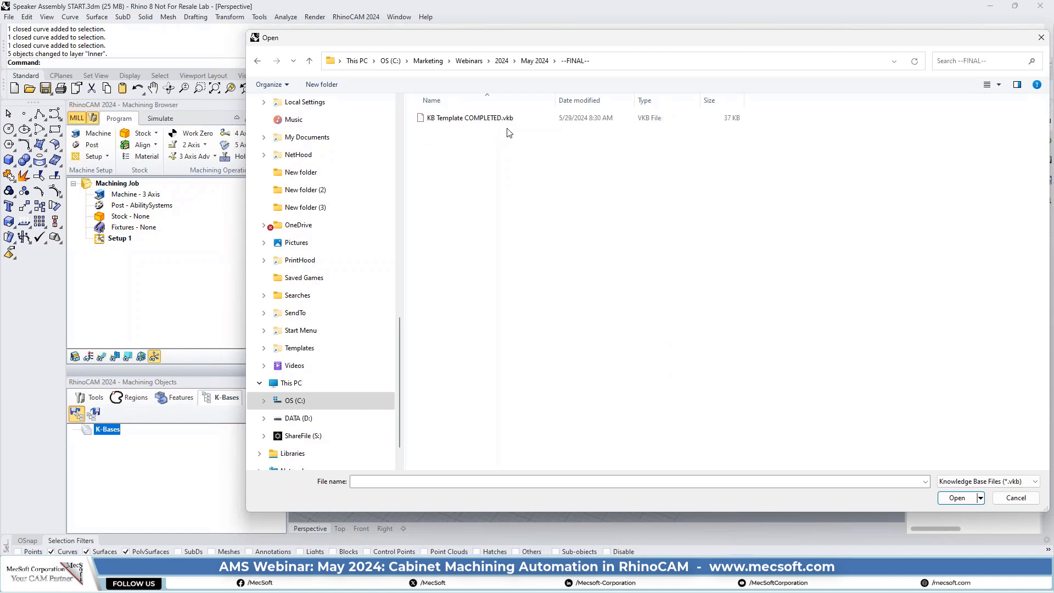
{"action": "double_click", "coordinate": [458, 117]}
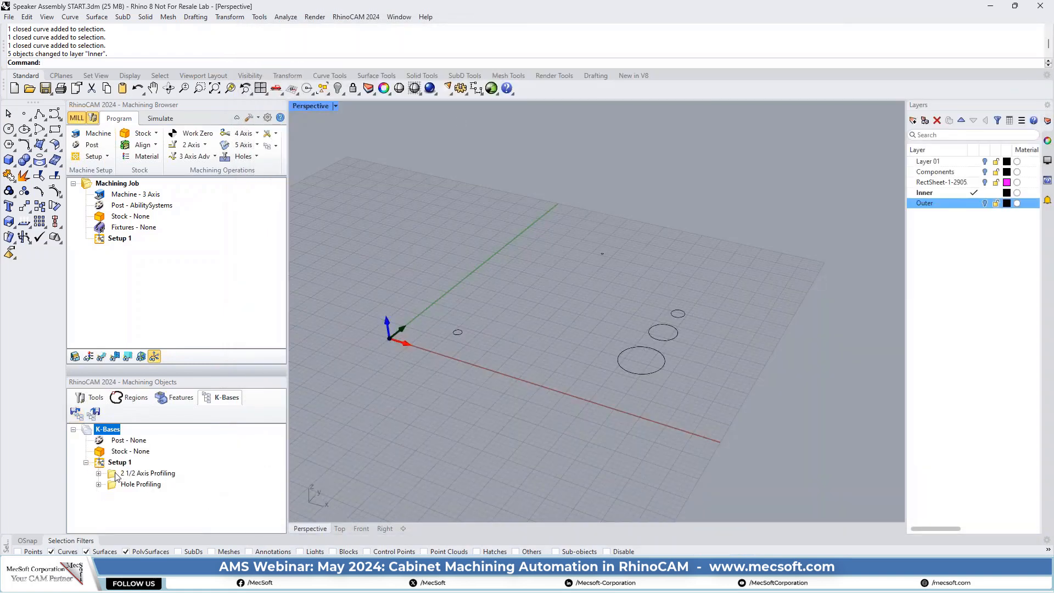
{"action": "left_click", "coordinate": [116, 475]}
{"action": "left_click", "coordinate": [113, 487]}
{"action": "left_click", "coordinate": [114, 476]}
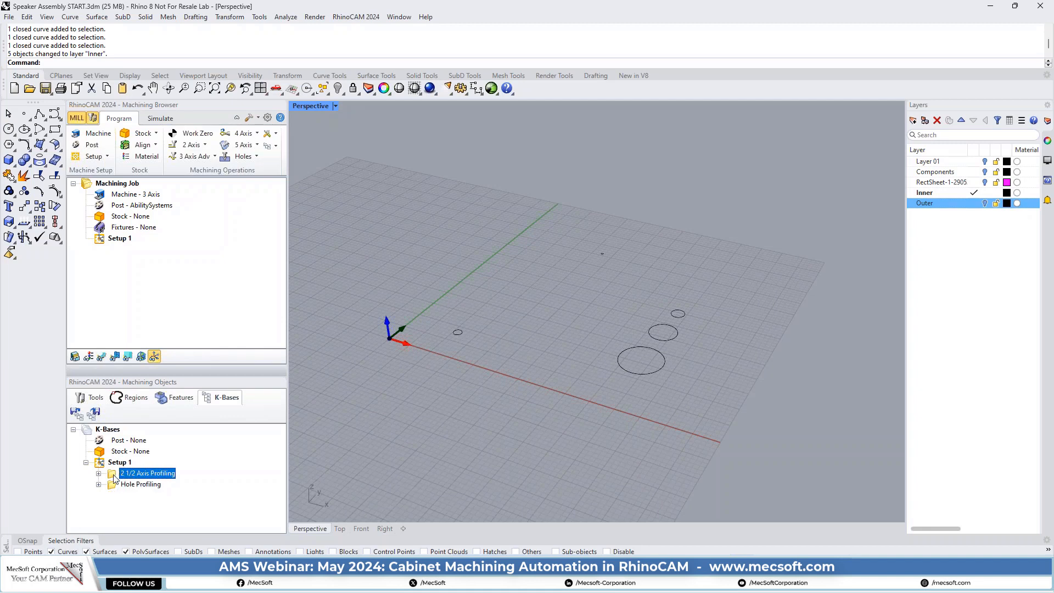
{"action": "left_click", "coordinate": [112, 486]}
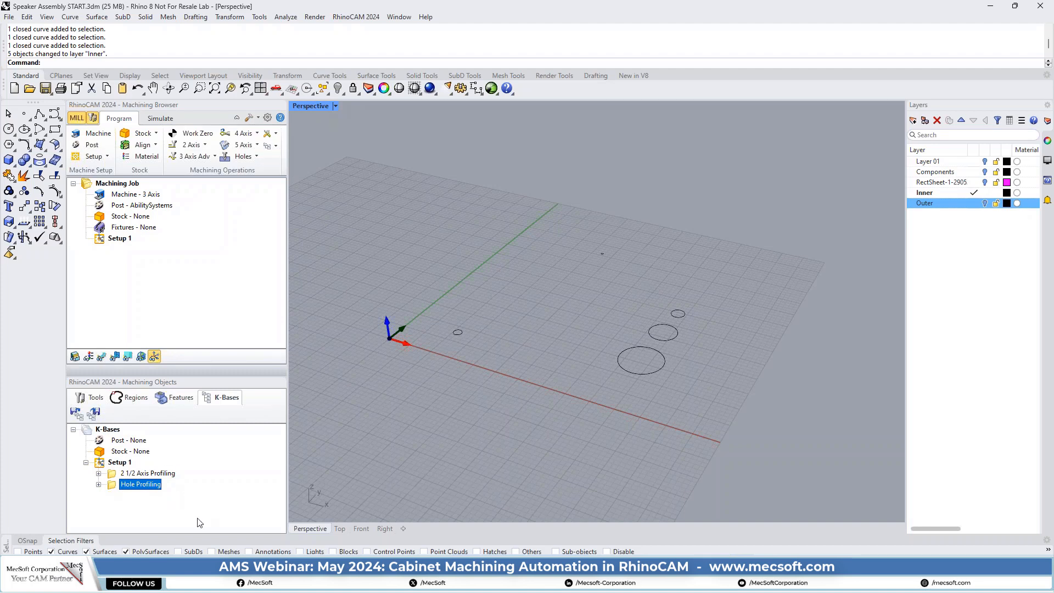
{"action": "left_click", "coordinate": [114, 476]}
{"action": "left_click", "coordinate": [115, 486]}
{"action": "left_click", "coordinate": [114, 476]}
{"action": "left_click", "coordinate": [115, 488]}
{"action": "left_click", "coordinate": [125, 484]}
Restrict the geometry selection rules of the 2 1/2 Axis Profiling operation in the knowledge base to the Outer layer.
{"action": "left_click_drag", "start_coordinate": [190, 376], "coordinate": [192, 323]}
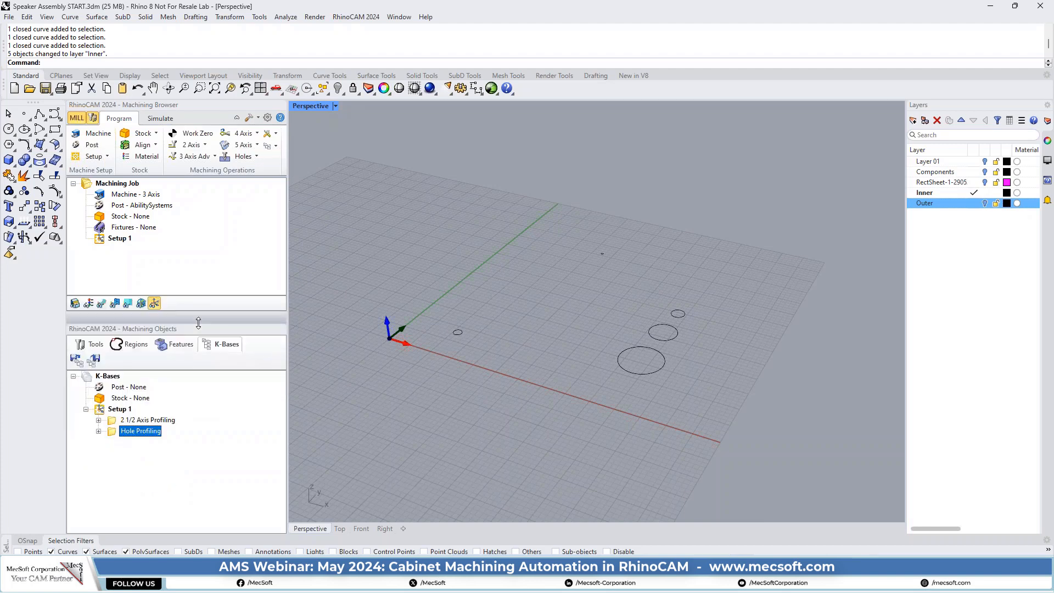
{"action": "left_click", "coordinate": [99, 421]}
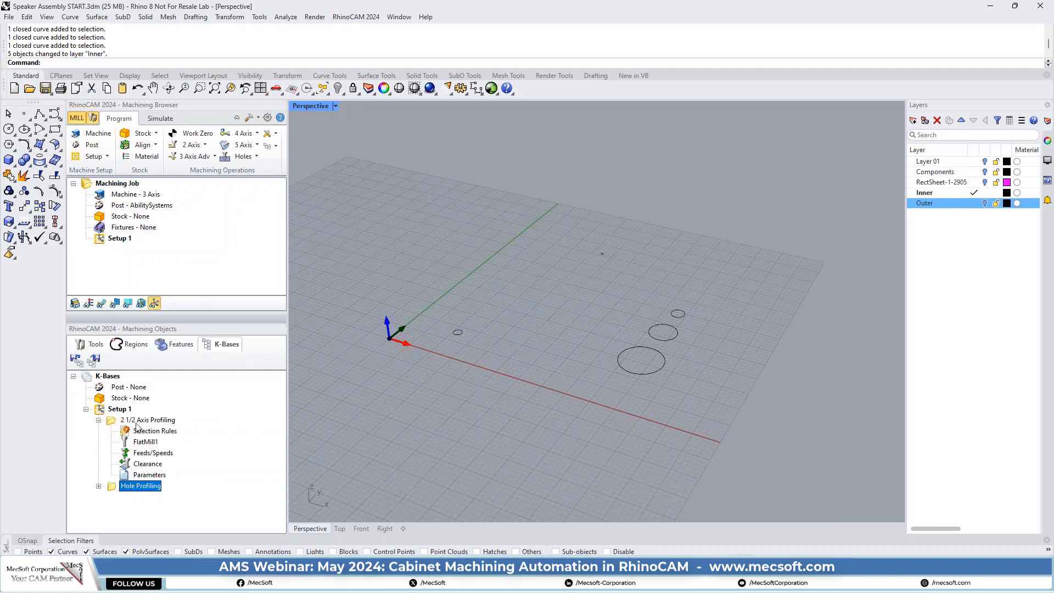
{"action": "left_click", "coordinate": [99, 488]}
{"action": "left_click", "coordinate": [126, 410]}
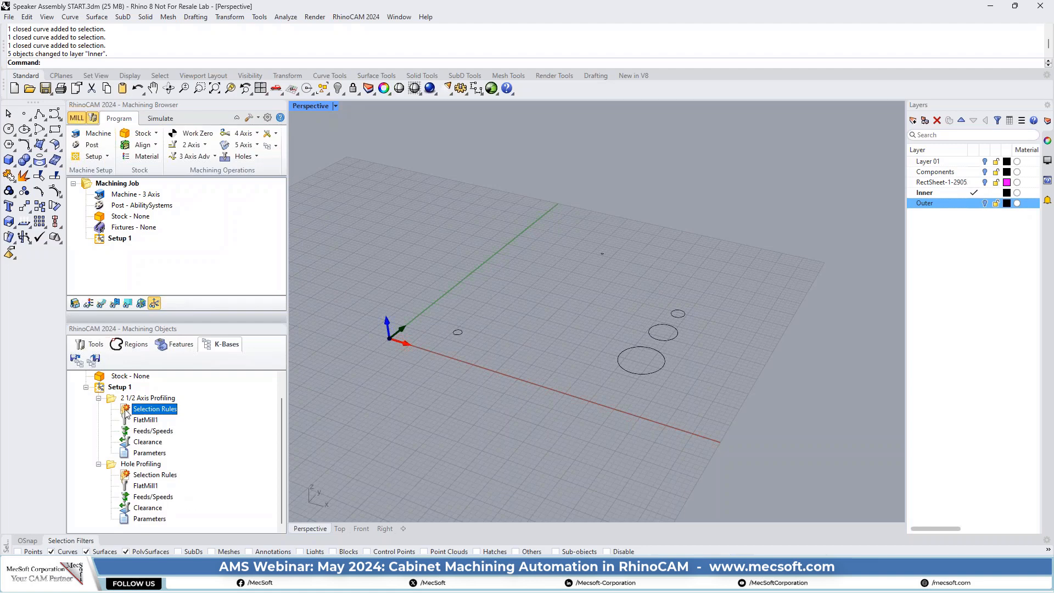
{"action": "double_click", "coordinate": [126, 410]}
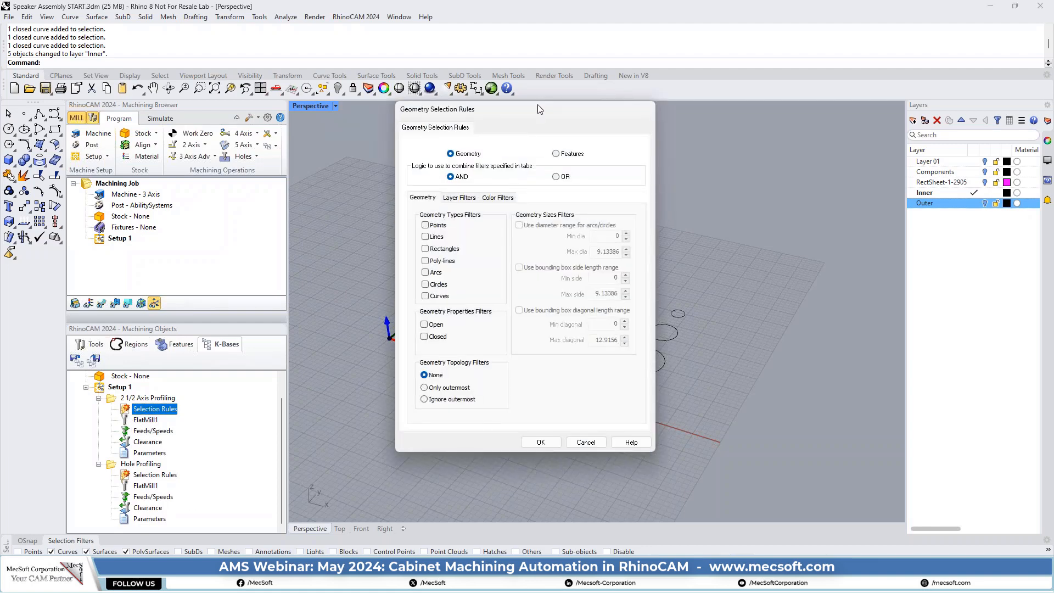
{"action": "left_click_drag", "start_coordinate": [538, 109], "coordinate": [459, 134]}
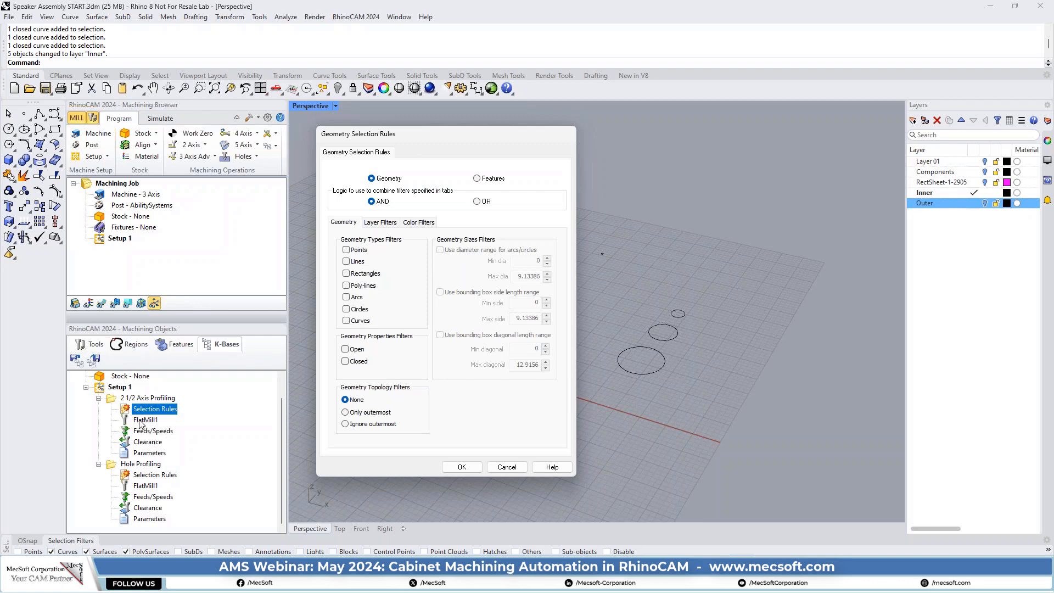
{"action": "left_click", "coordinate": [381, 223]}
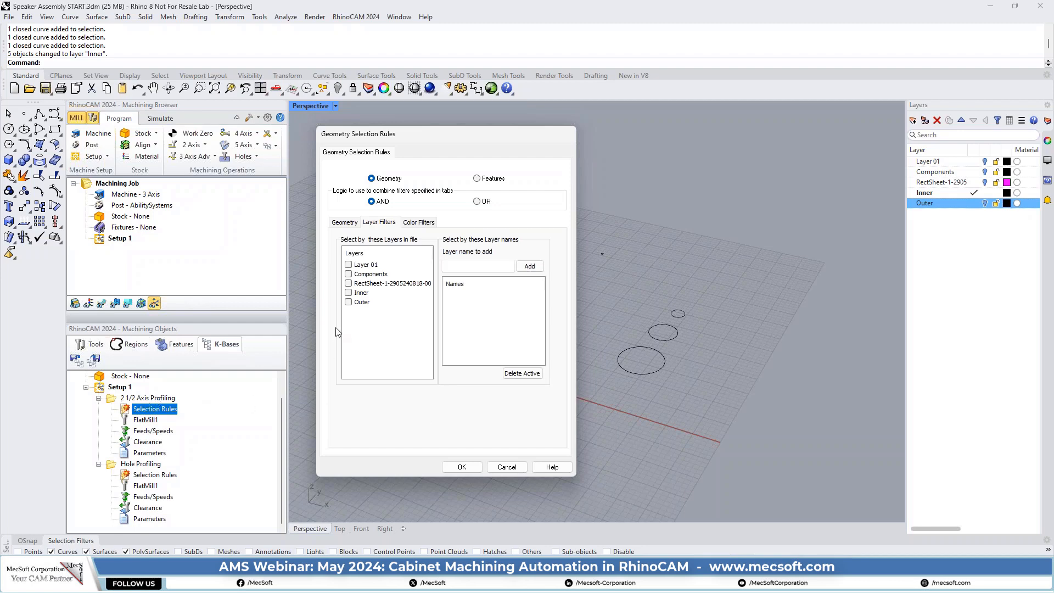
{"action": "mouse_move", "coordinate": [354, 313]}
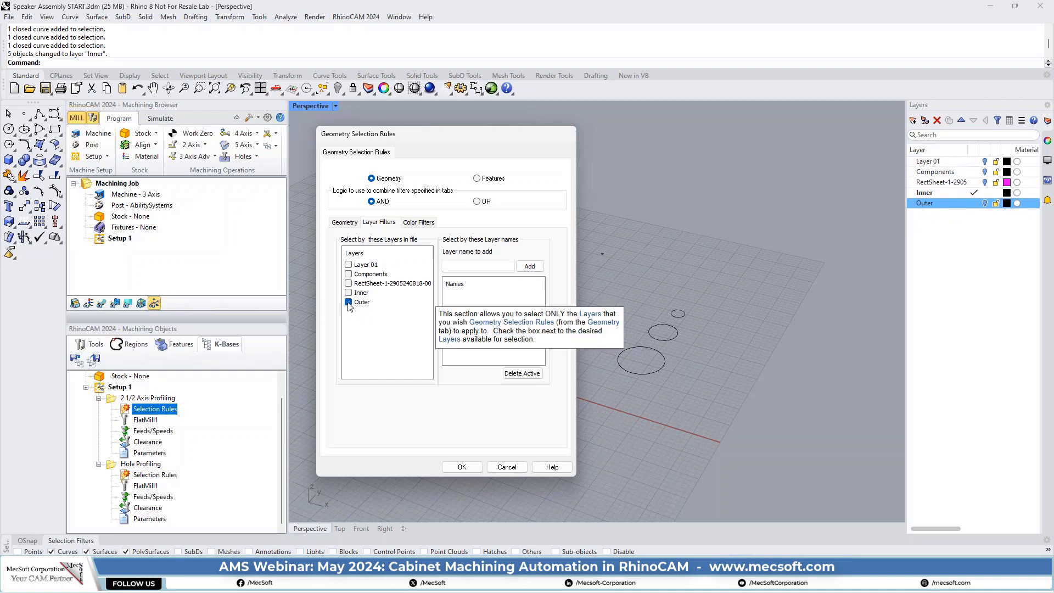
{"action": "left_click", "coordinate": [463, 468]}
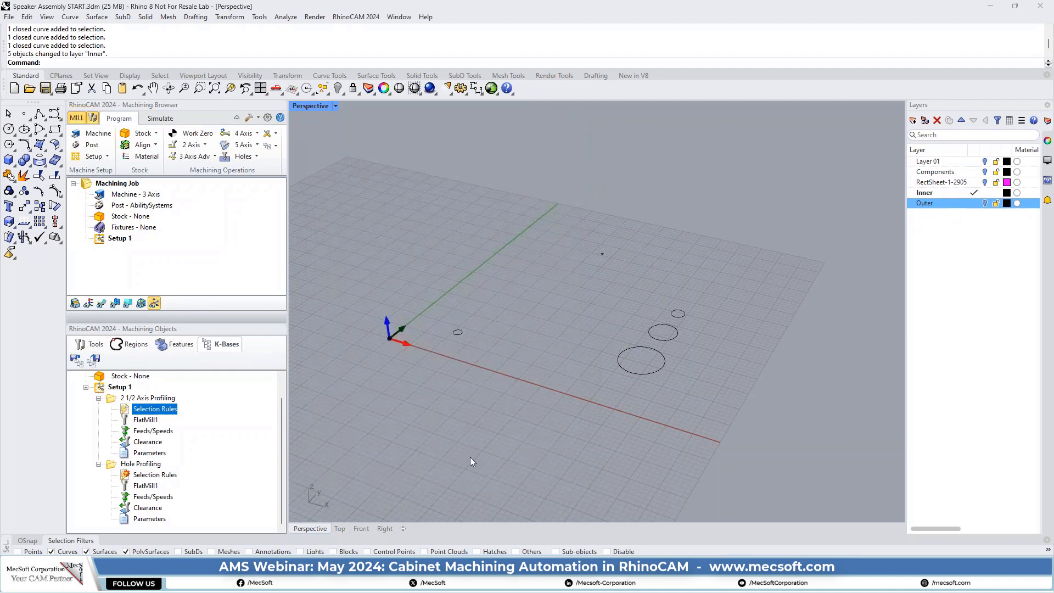
Restrict the geometry selection rules of the Hole Profiling operation in the knowledge base to the Inner layer.
{"action": "left_click", "coordinate": [113, 467]}
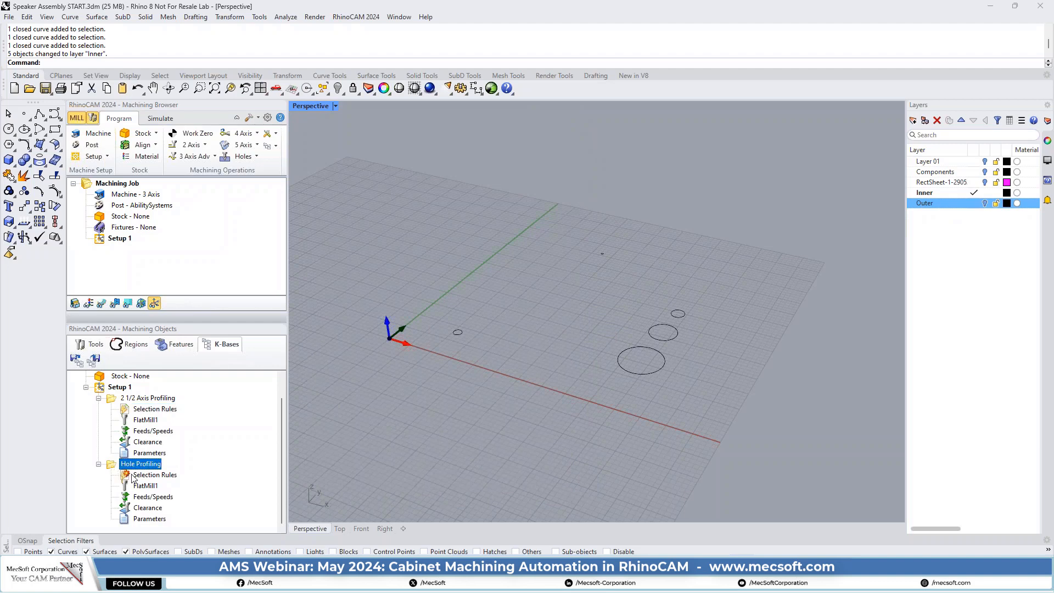
{"action": "double_click", "coordinate": [129, 476]}
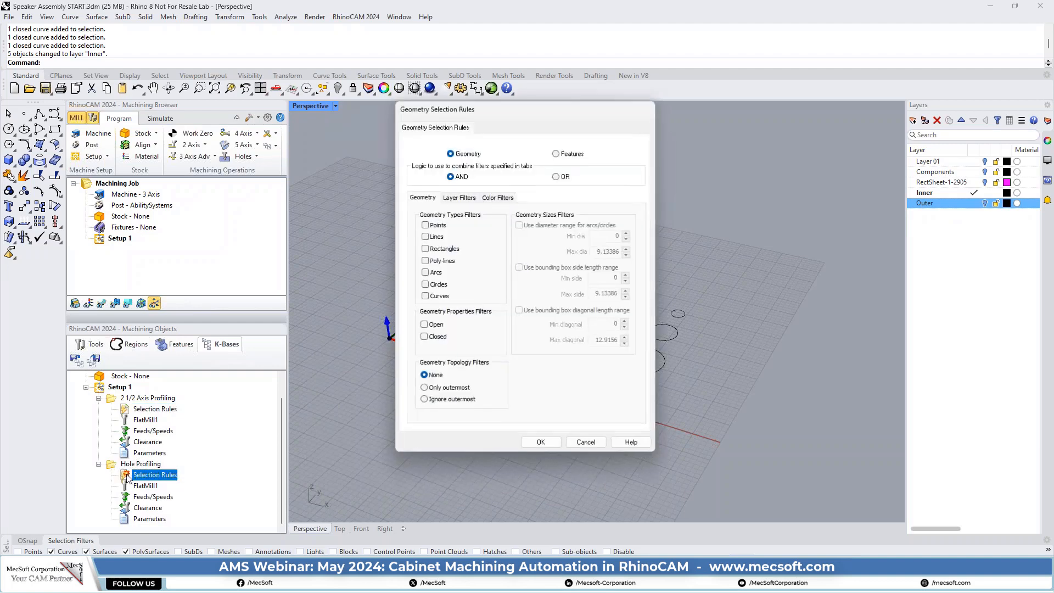
{"action": "left_click", "coordinate": [467, 199]}
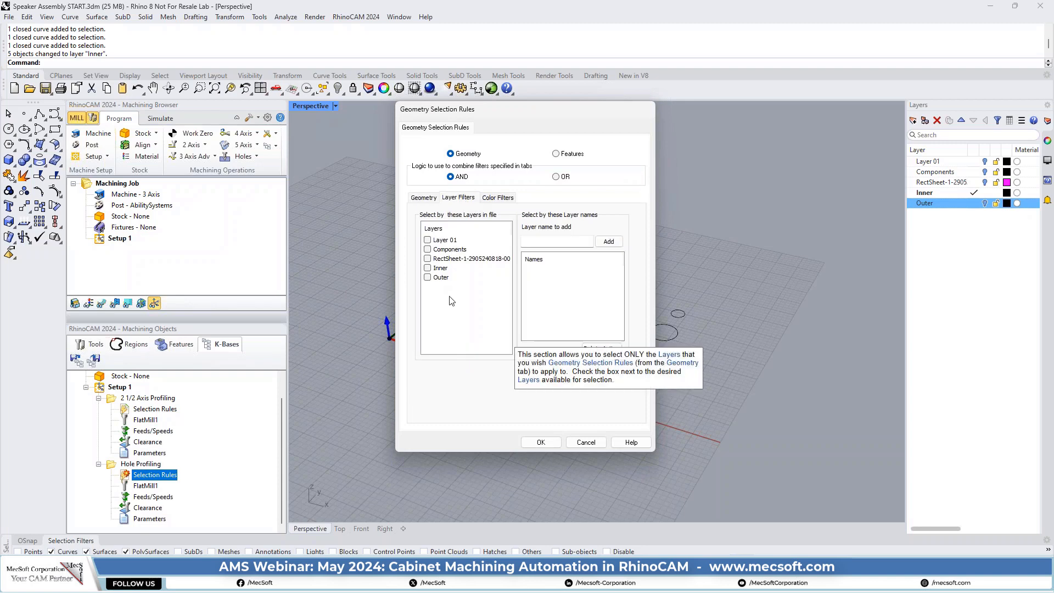
{"action": "left_click", "coordinate": [428, 268]}
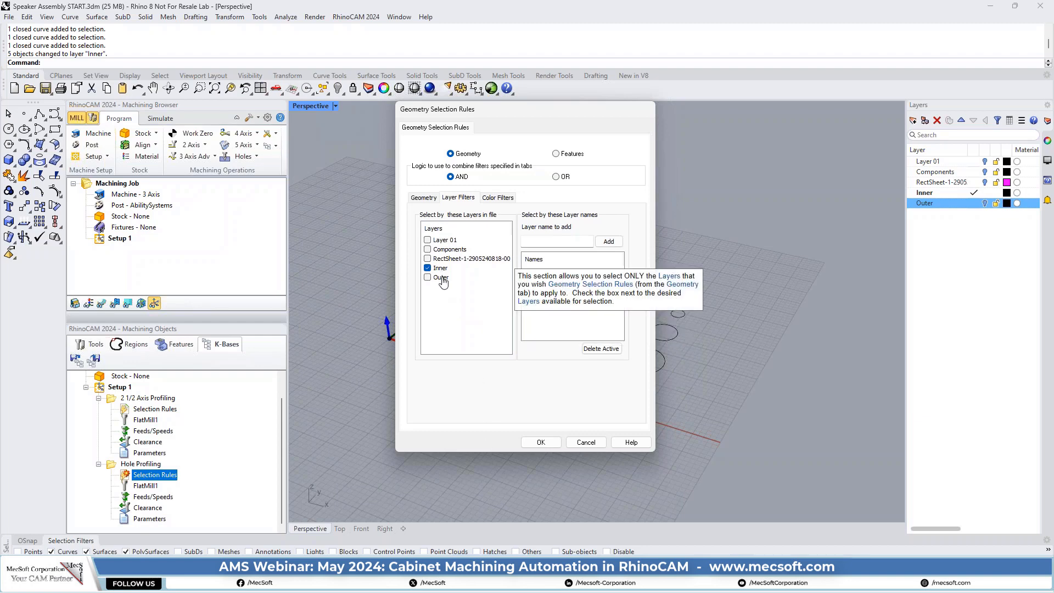
{"action": "left_click", "coordinate": [926, 194], "text": "ctrl"}
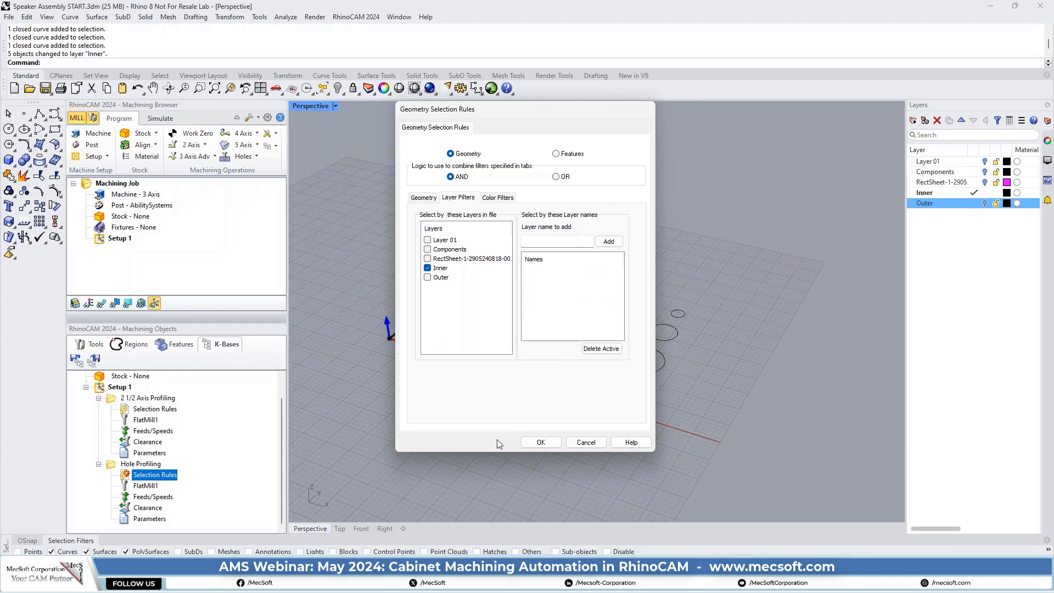
{"action": "left_click", "coordinate": [542, 441]}
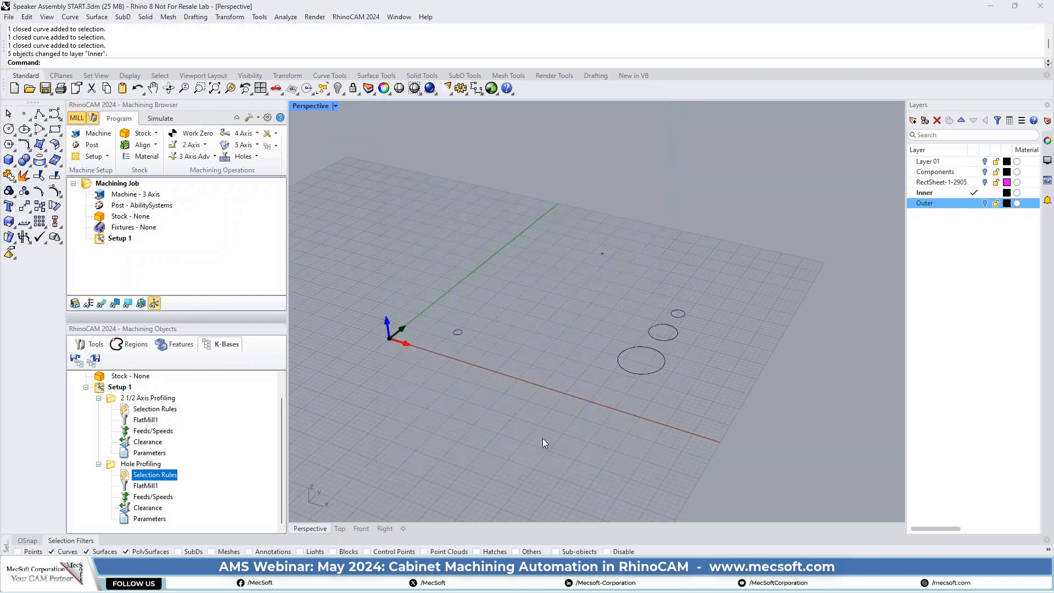
Reload the knowledge base file KB Template COMPLETED.vkb, replacing the edited selection rules.
{"action": "left_click", "coordinate": [123, 412]}
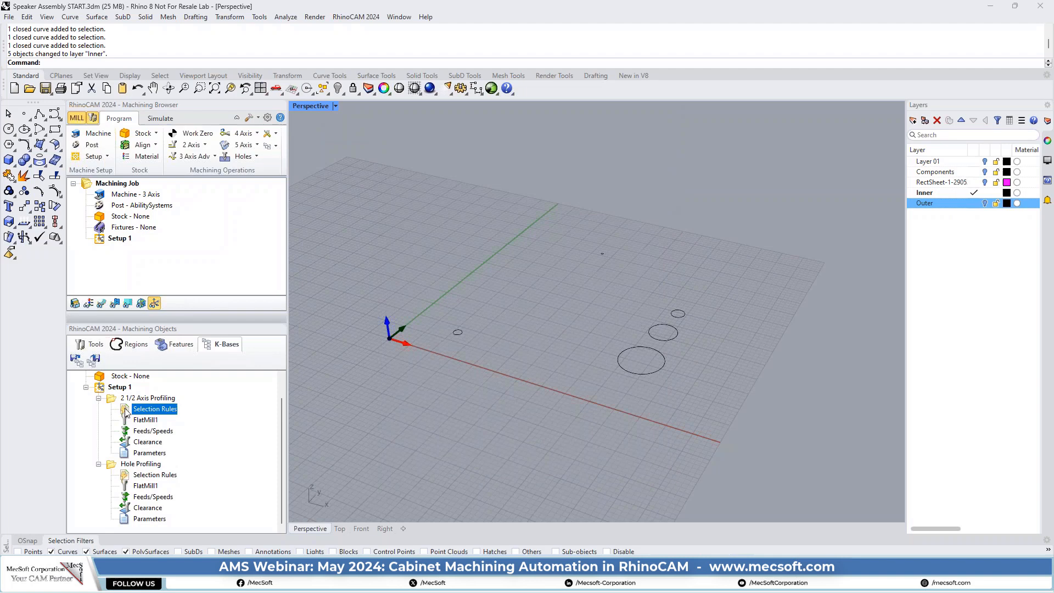
{"action": "left_click", "coordinate": [128, 475]}
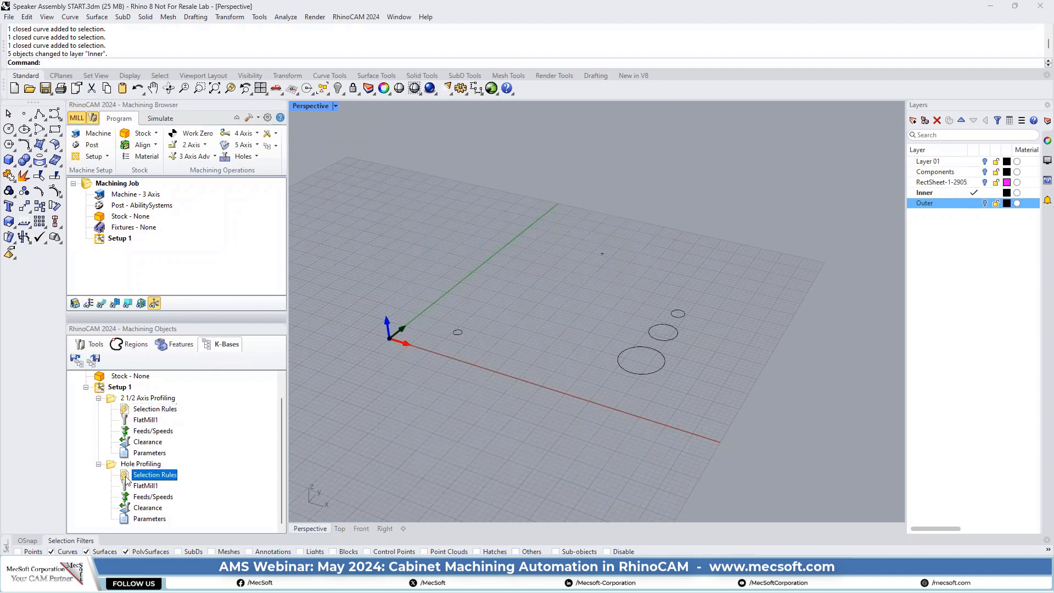
{"action": "left_click", "coordinate": [76, 361]}
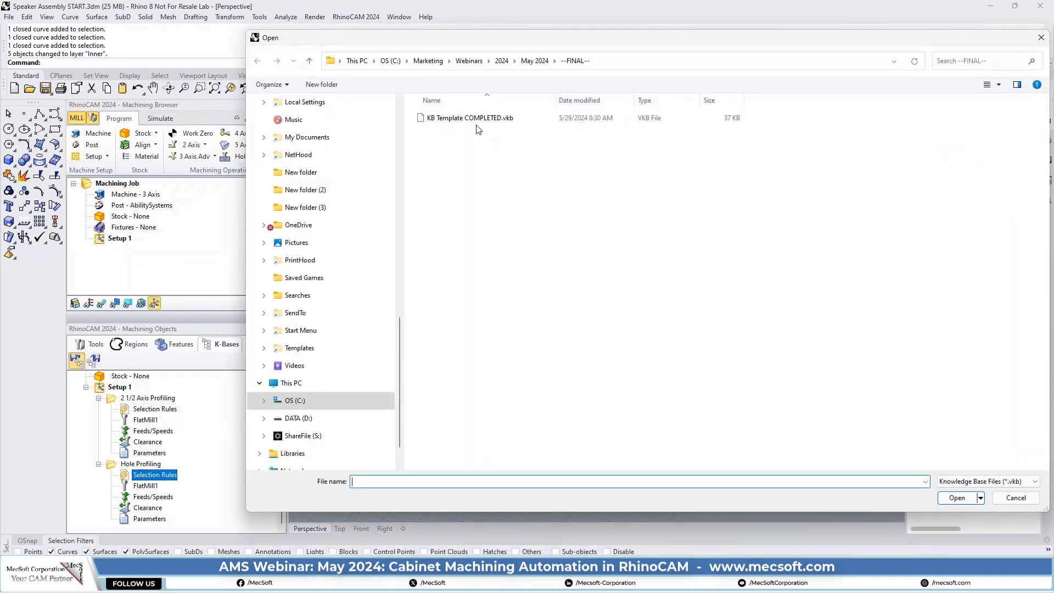
{"action": "double_click", "coordinate": [472, 119]}
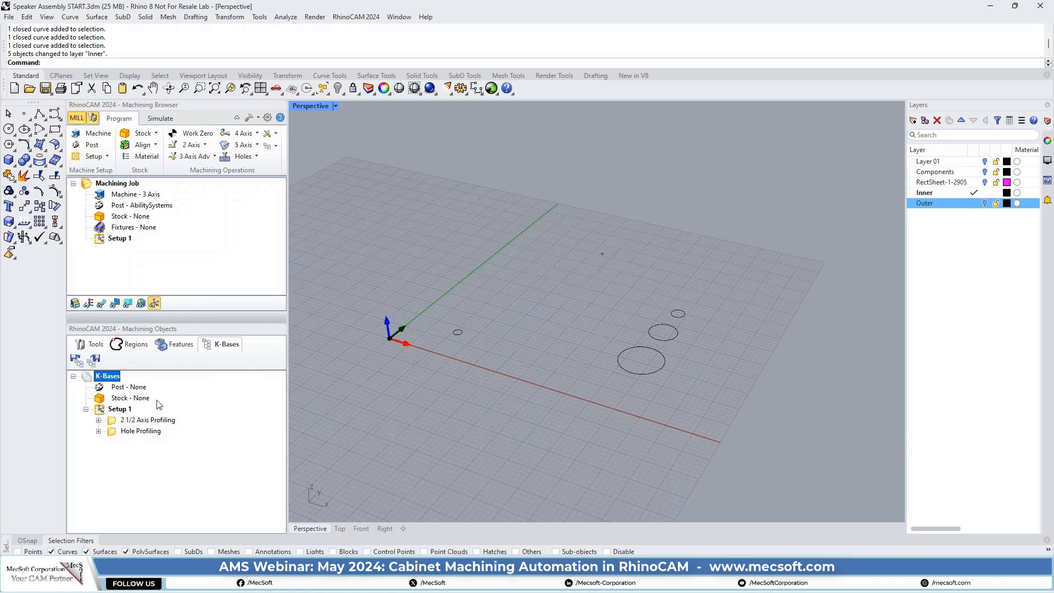
{"action": "left_click", "coordinate": [76, 360]}
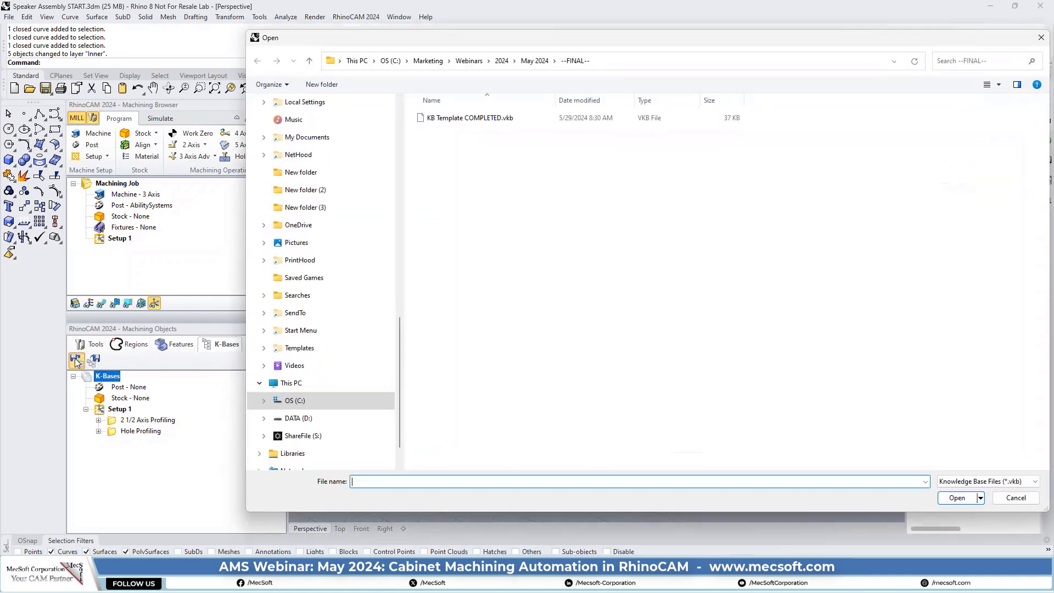
{"action": "left_click", "coordinate": [1041, 37]}
Add a layer filter for the Outer layer to the selection rules of the reloaded 2 1/2 Axis Profiling operation.
{"action": "left_click", "coordinate": [99, 421]}
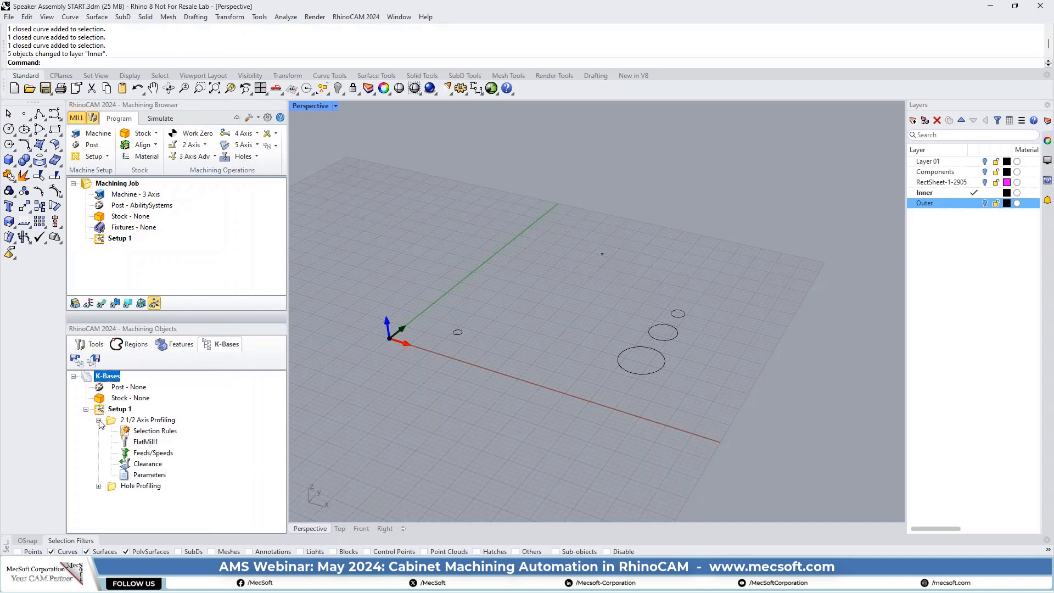
{"action": "double_click", "coordinate": [128, 432]}
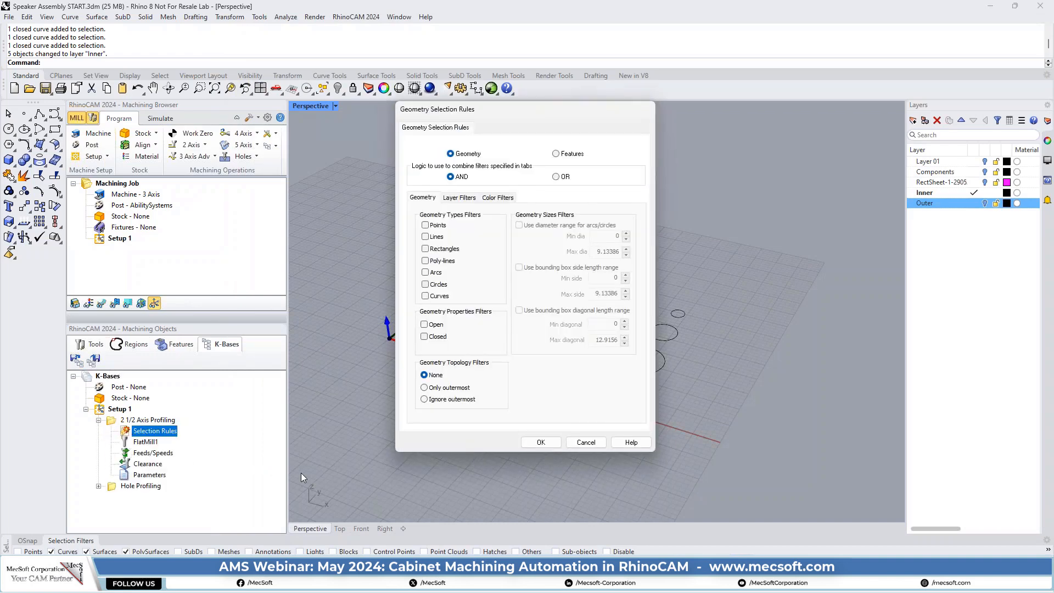
{"action": "left_click", "coordinate": [461, 198]}
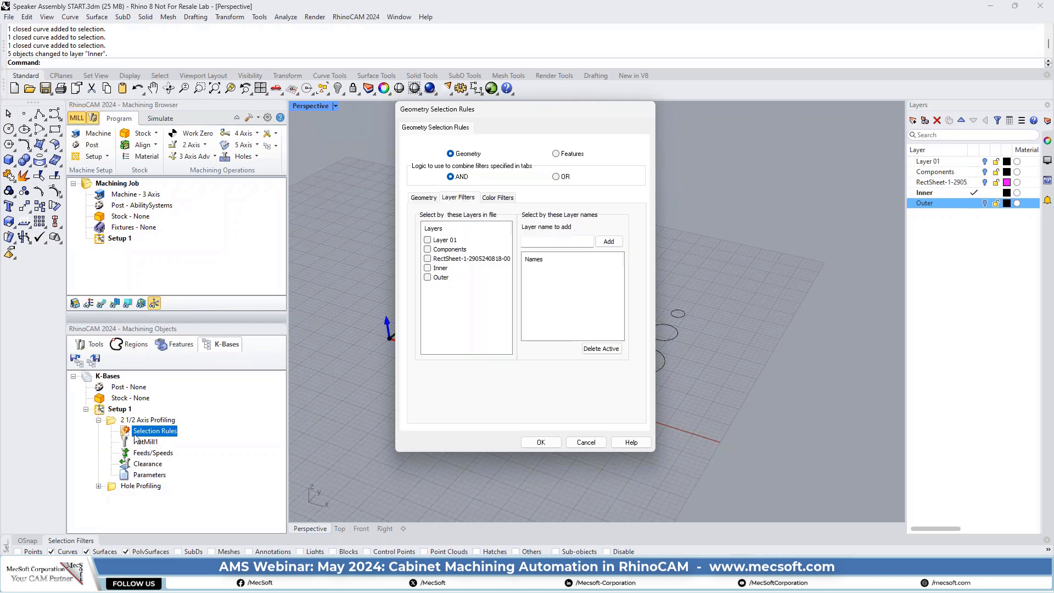
{"action": "left_click", "coordinate": [428, 277]}
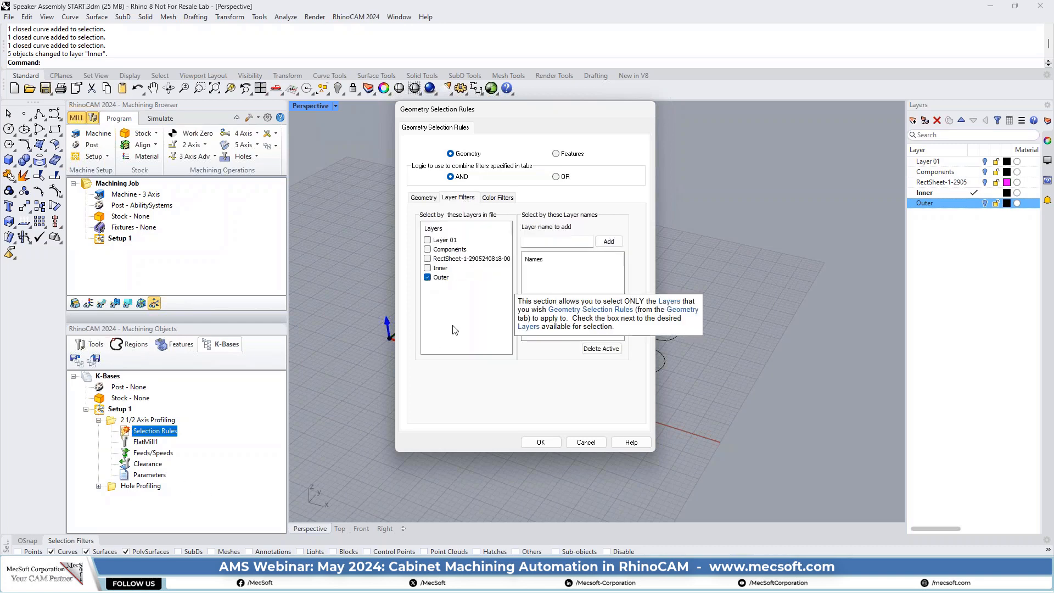
{"action": "left_click", "coordinate": [546, 443]}
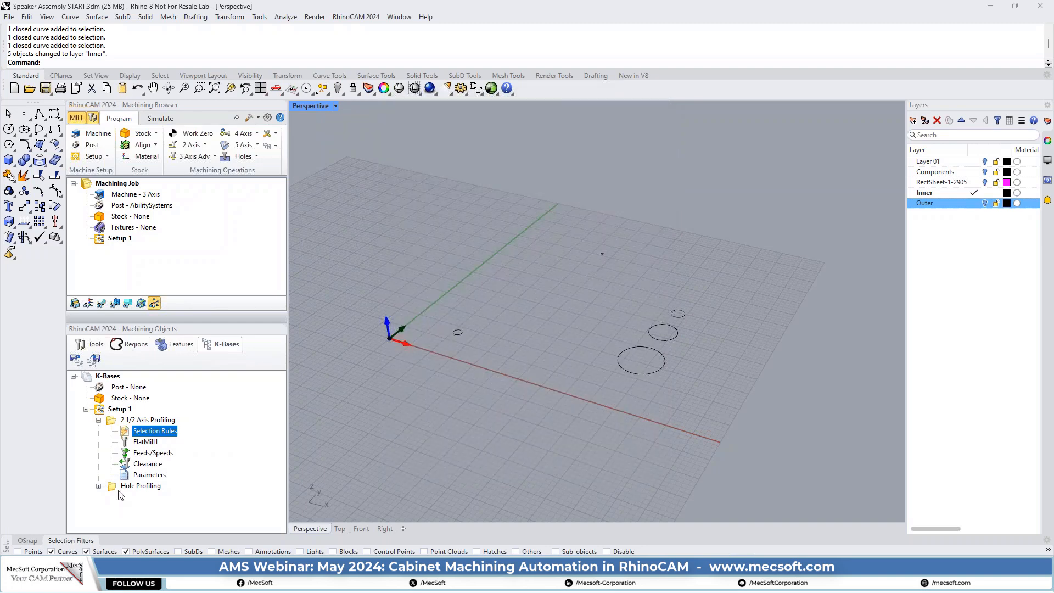
Add a layer filter for the Inner layer to the selection rules of the reloaded Hole Profiling operation.
{"action": "left_click", "coordinate": [99, 486]}
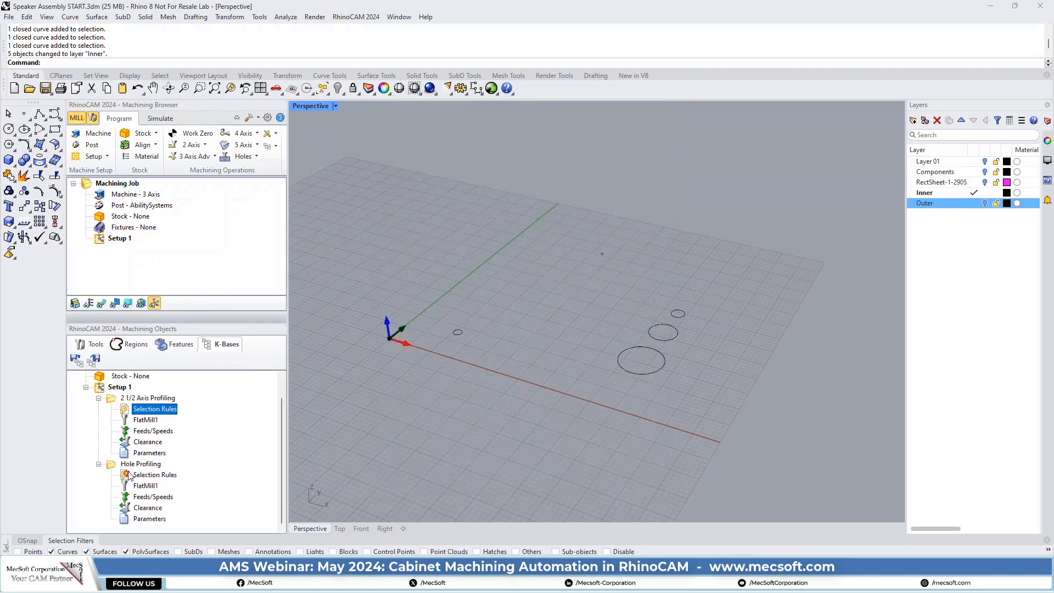
{"action": "double_click", "coordinate": [129, 476]}
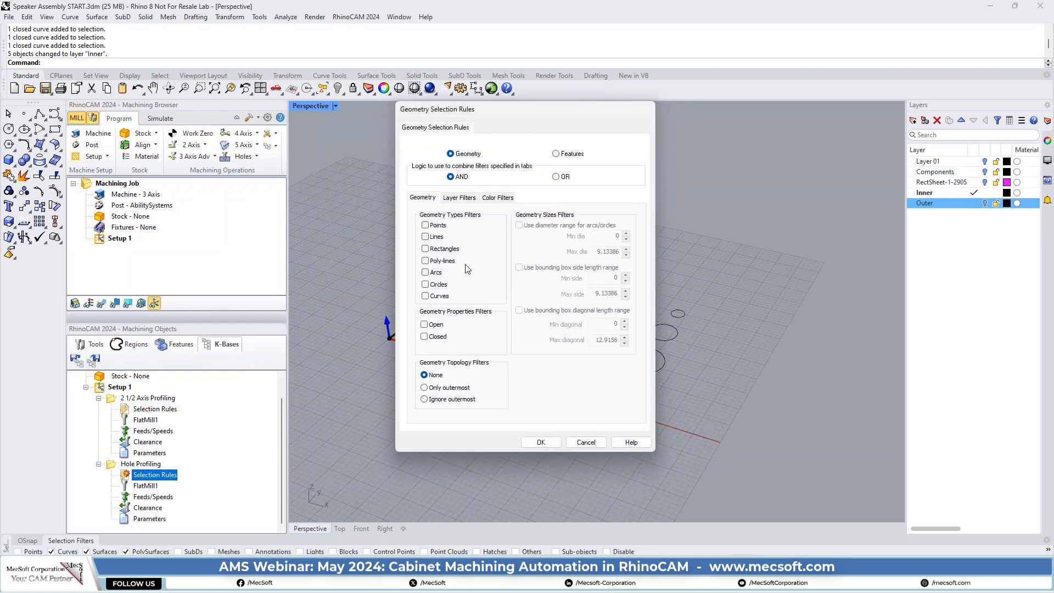
{"action": "left_click", "coordinate": [460, 198]}
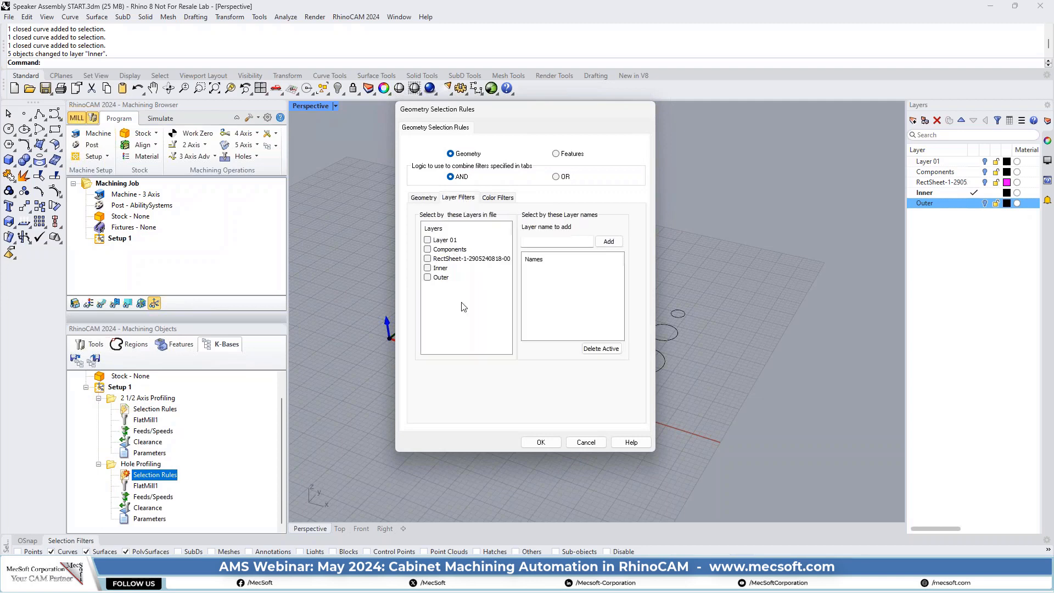
{"action": "left_click", "coordinate": [427, 268]}
{"action": "left_click", "coordinate": [542, 441]}
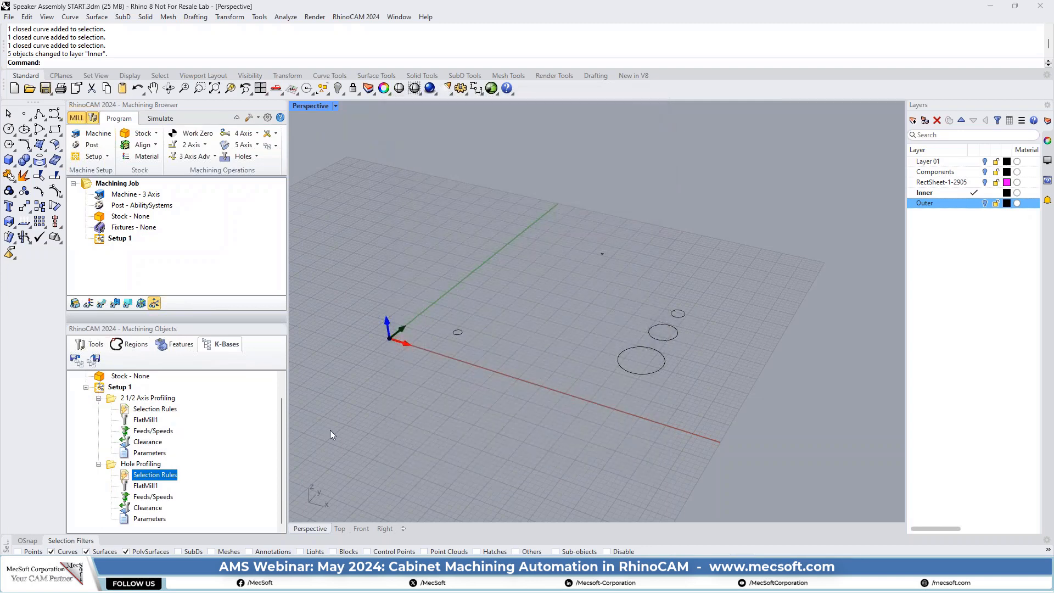
Save the knowledge base to the May 2024 --FINAL-- folder, replacing the existing file KB Template COMPLETED.vkb.
{"action": "left_click", "coordinate": [94, 360]}
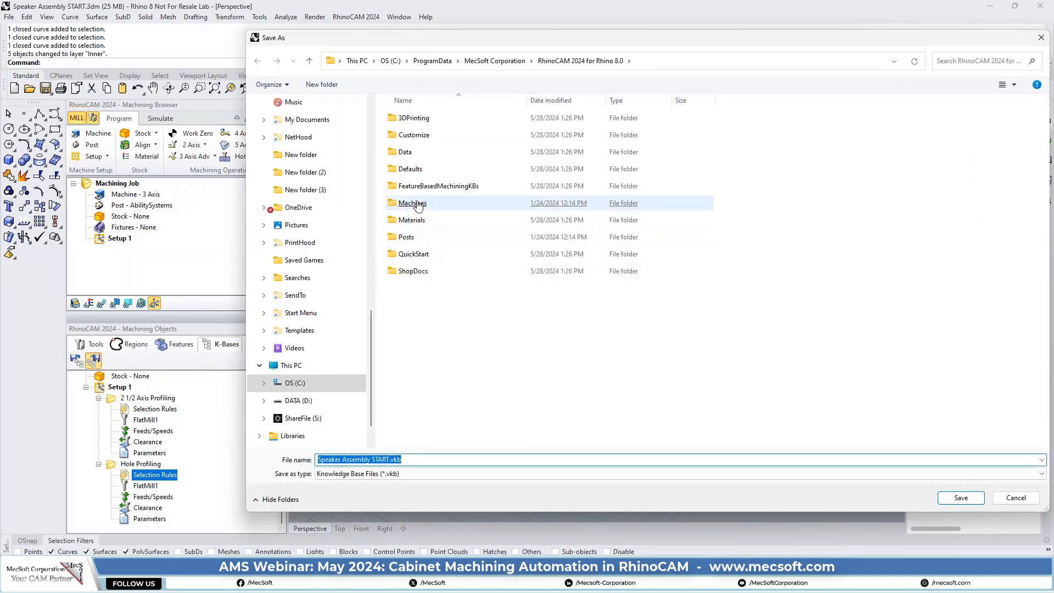
{"action": "left_click", "coordinate": [315, 386]}
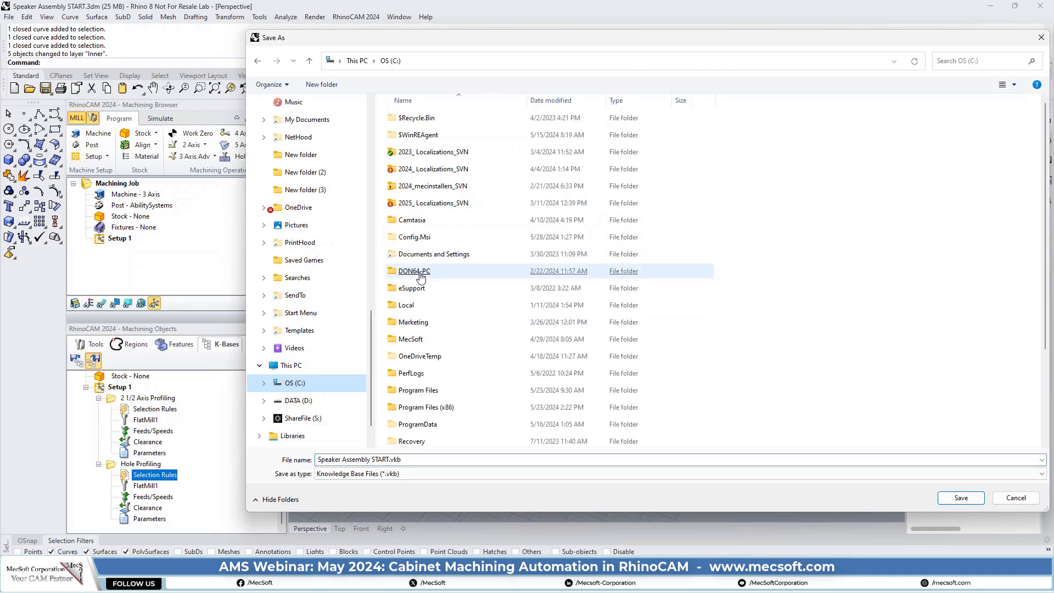
{"action": "left_click", "coordinate": [421, 323]}
{"action": "double_click", "coordinate": [421, 324]}
{"action": "double_click", "coordinate": [414, 205]}
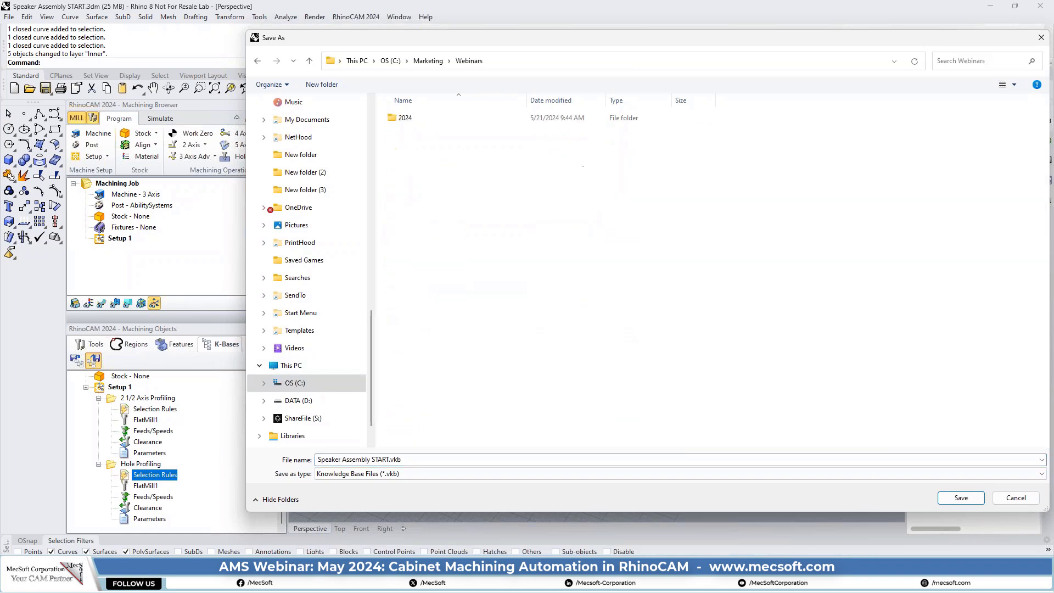
{"action": "double_click", "coordinate": [405, 118]}
{"action": "double_click", "coordinate": [413, 152]}
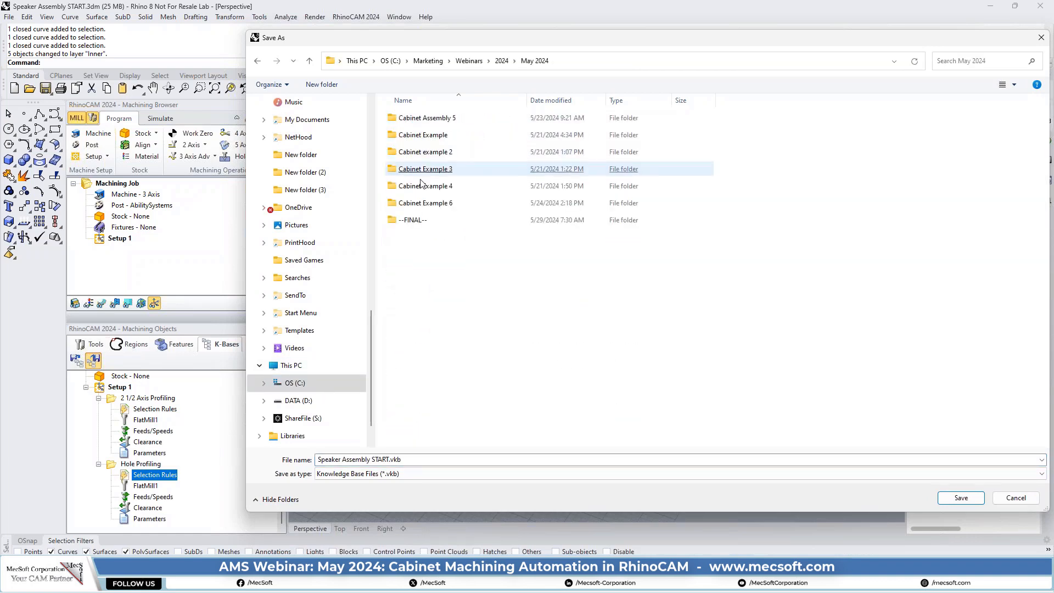
{"action": "double_click", "coordinate": [415, 222]}
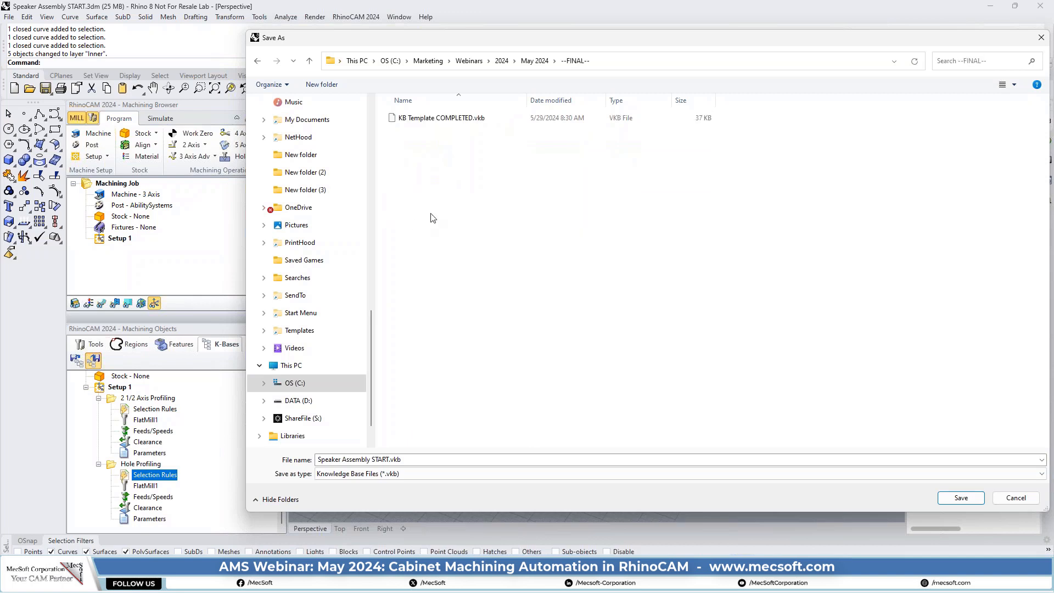
{"action": "double_click", "coordinate": [425, 120]}
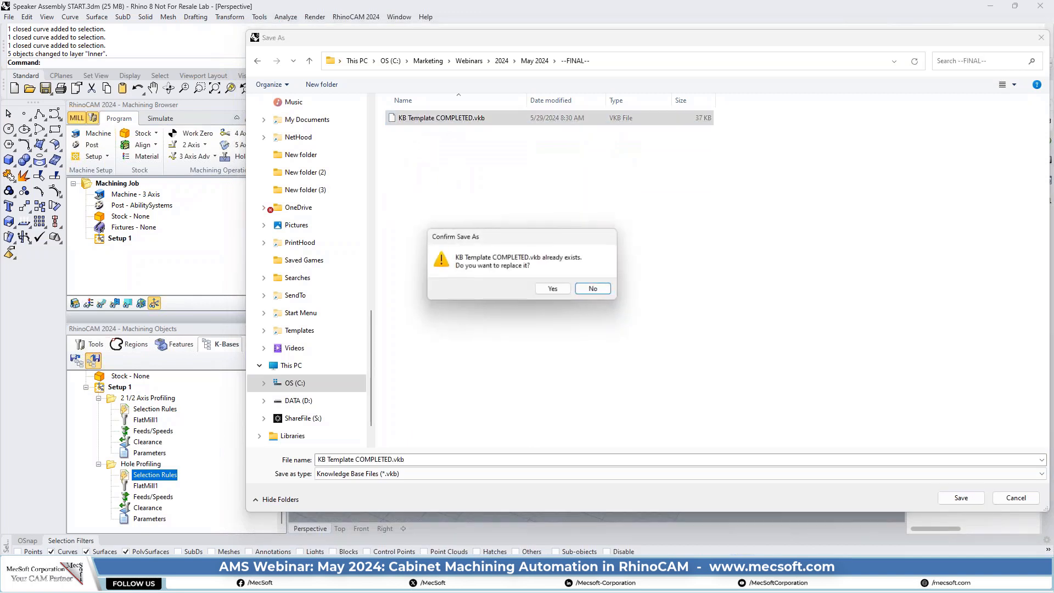
{"action": "left_click", "coordinate": [554, 290]}
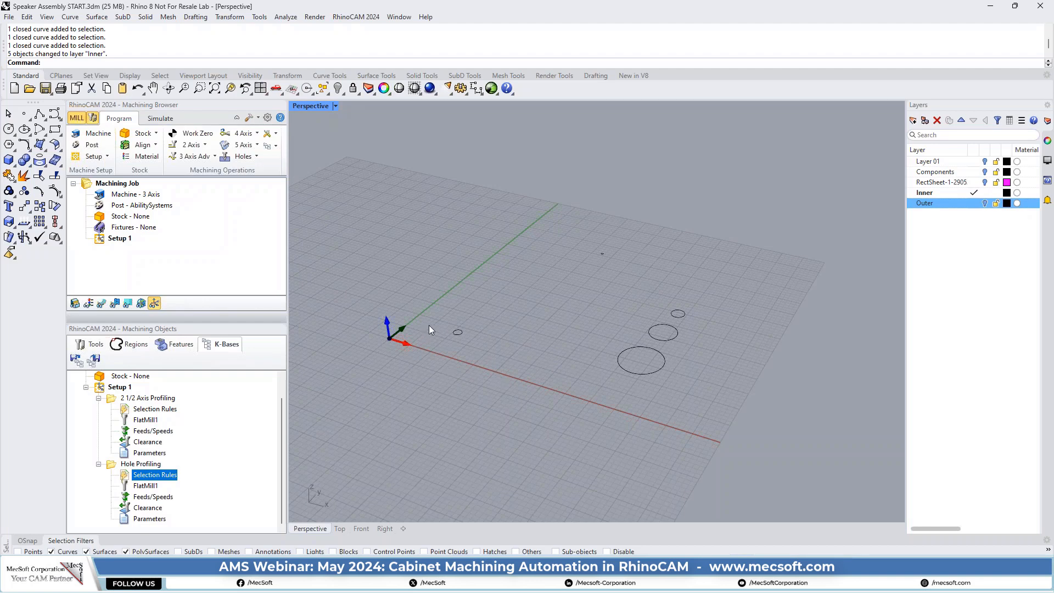
{"action": "key", "text": "alt+Tab"}
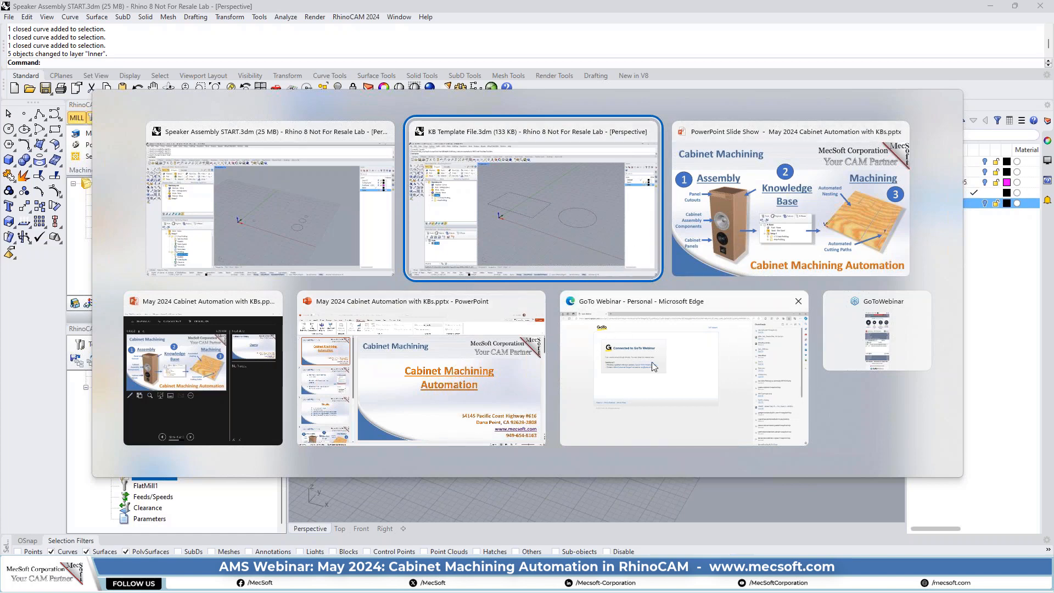
{"action": "left_click", "coordinate": [301, 222]}
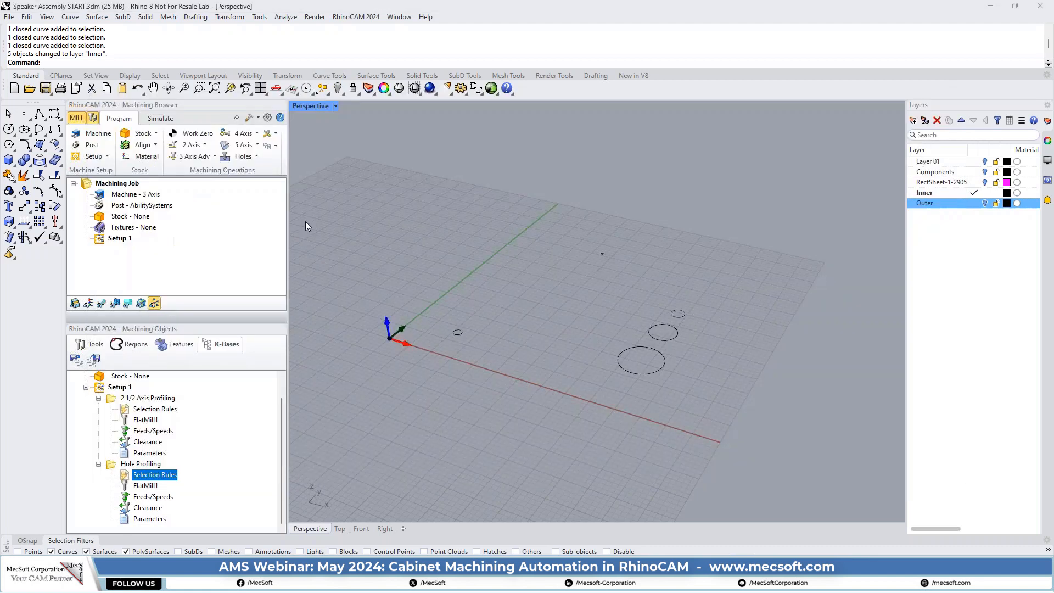
{"action": "left_click", "coordinate": [8, 17]}
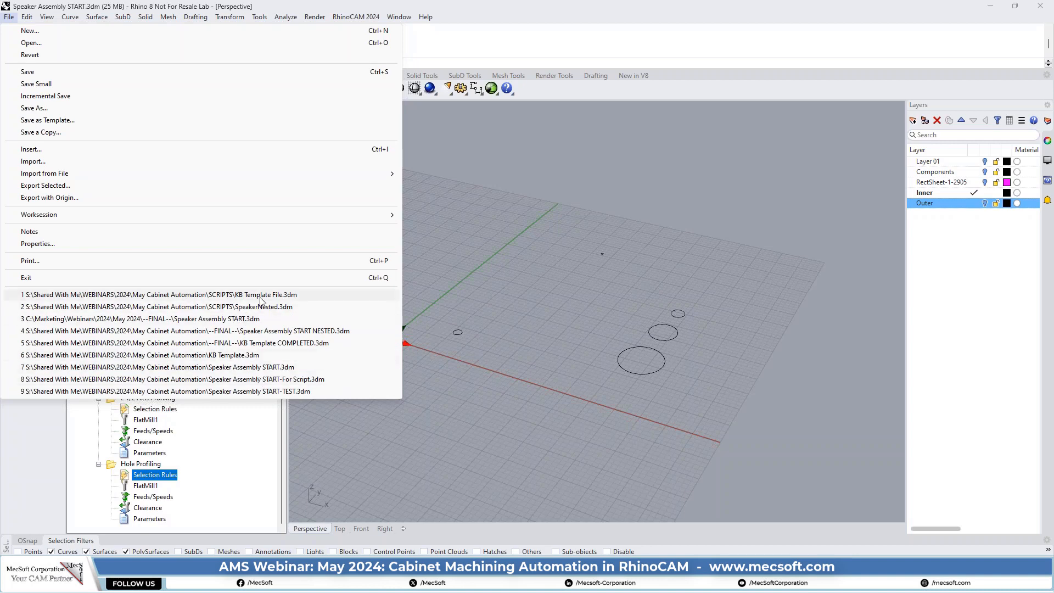
{"action": "left_click", "coordinate": [592, 197]}
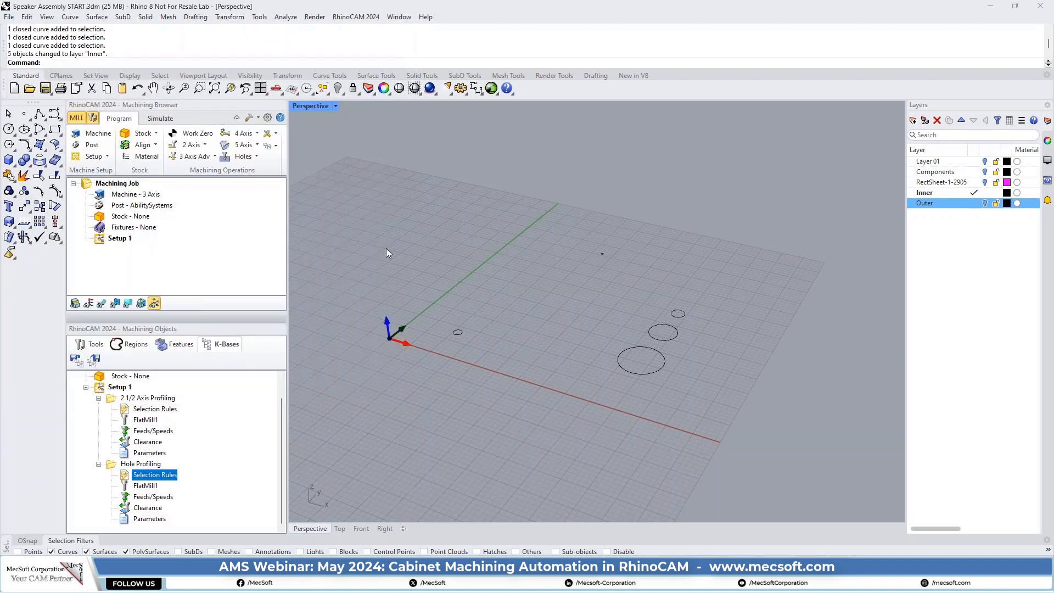
Show the RectSheet-1 layer with the nested panels and make it current, leaving Layer 01 and Components hidden.
{"action": "left_click", "coordinate": [985, 162]}
{"action": "left_click", "coordinate": [985, 172]}
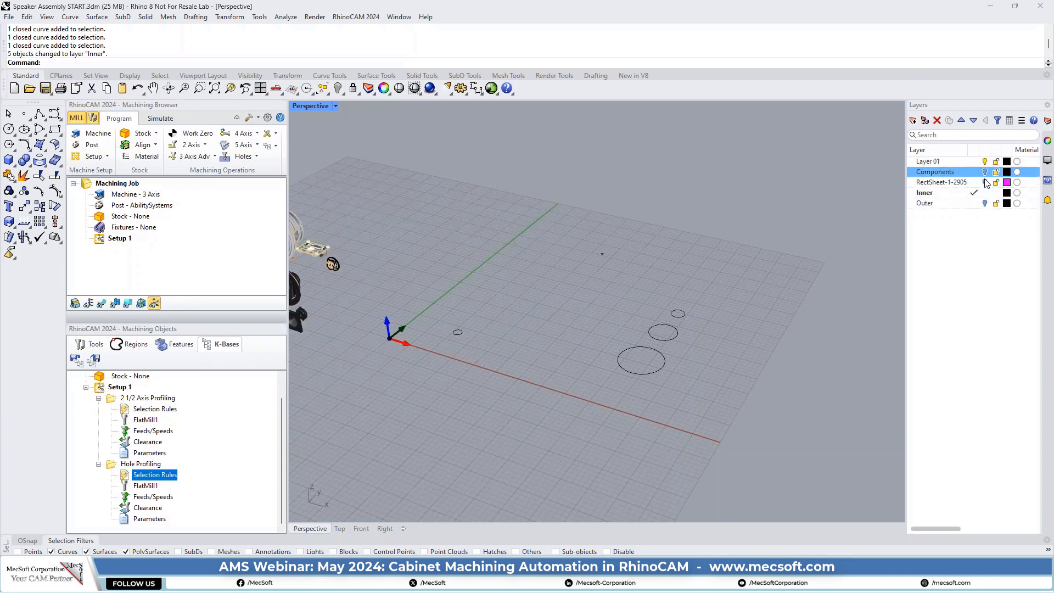
{"action": "left_click", "coordinate": [984, 182]}
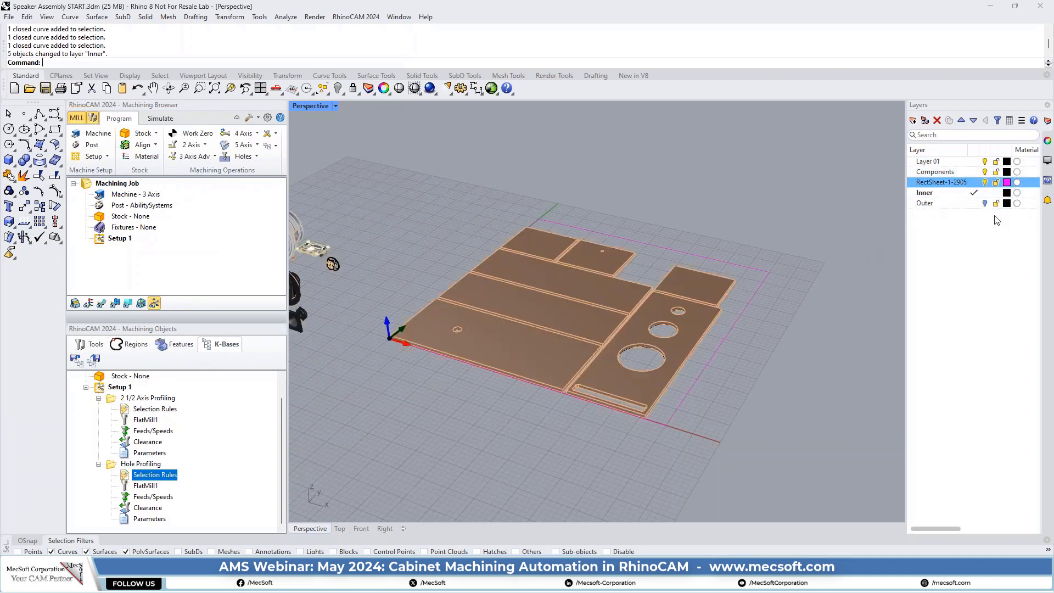
{"action": "left_click", "coordinate": [986, 172]}
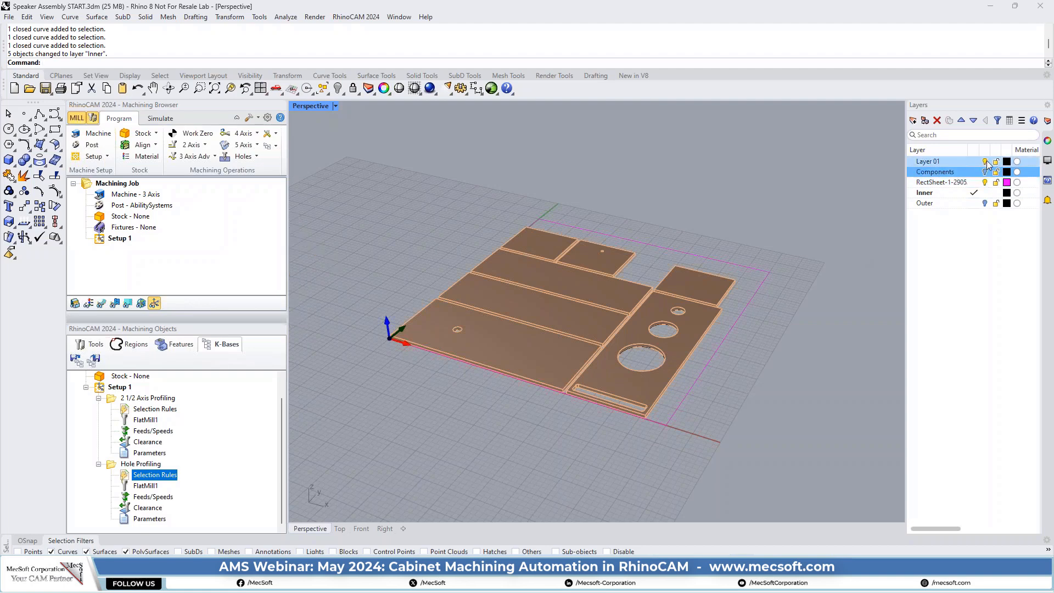
{"action": "left_click", "coordinate": [985, 161]}
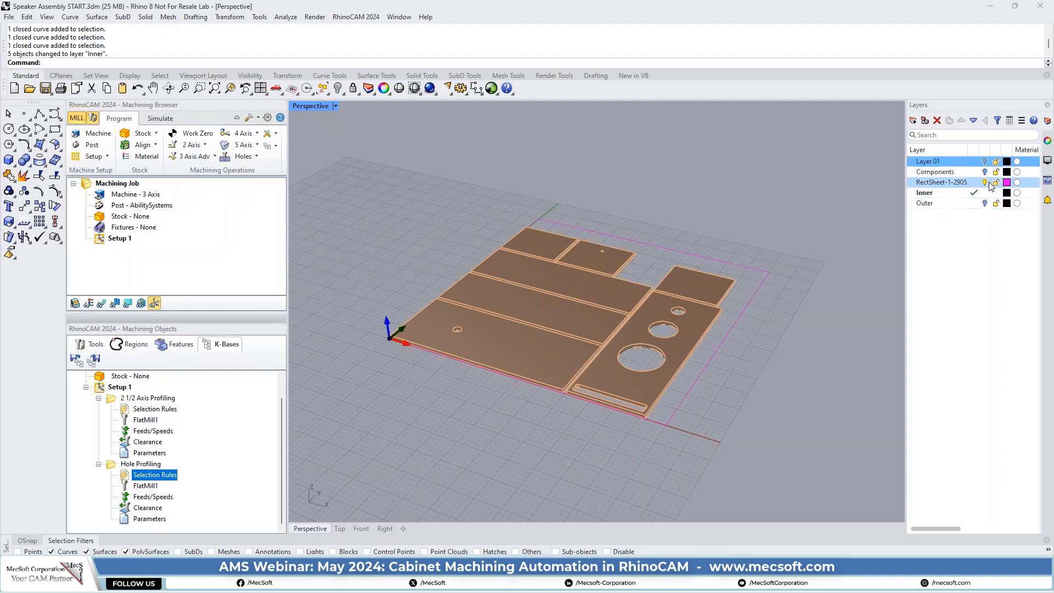
{"action": "left_click", "coordinate": [985, 182]}
{"action": "left_click", "coordinate": [986, 183]}
{"action": "left_click", "coordinate": [975, 183]}
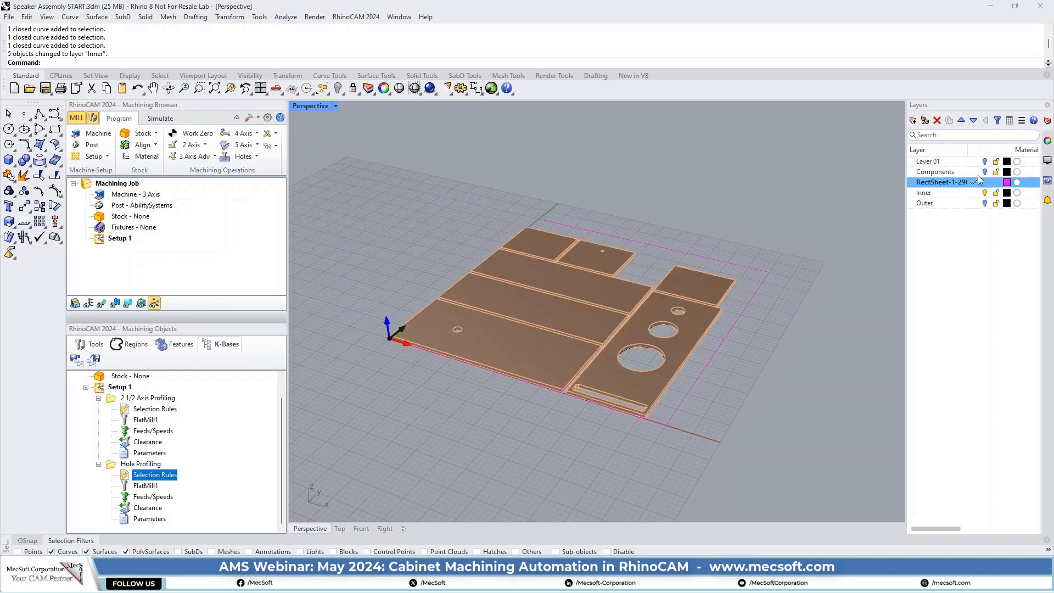
{"action": "right_click_drag", "start_coordinate": [580, 424], "coordinate": [608, 423]}
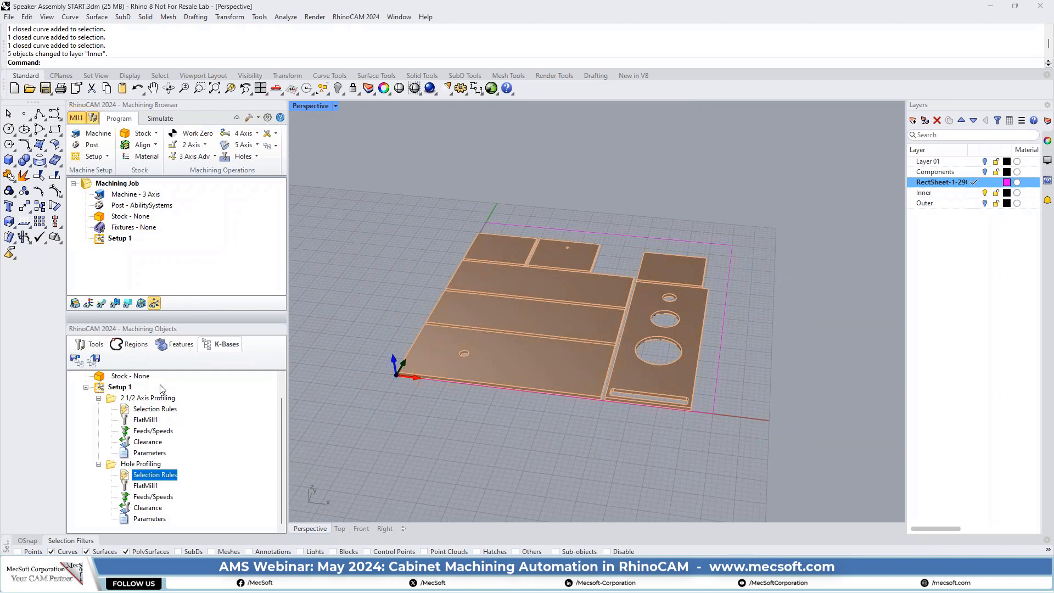
Display the machining tools list and enlarge the Machining Browser area above it.
{"action": "left_click", "coordinate": [90, 345]}
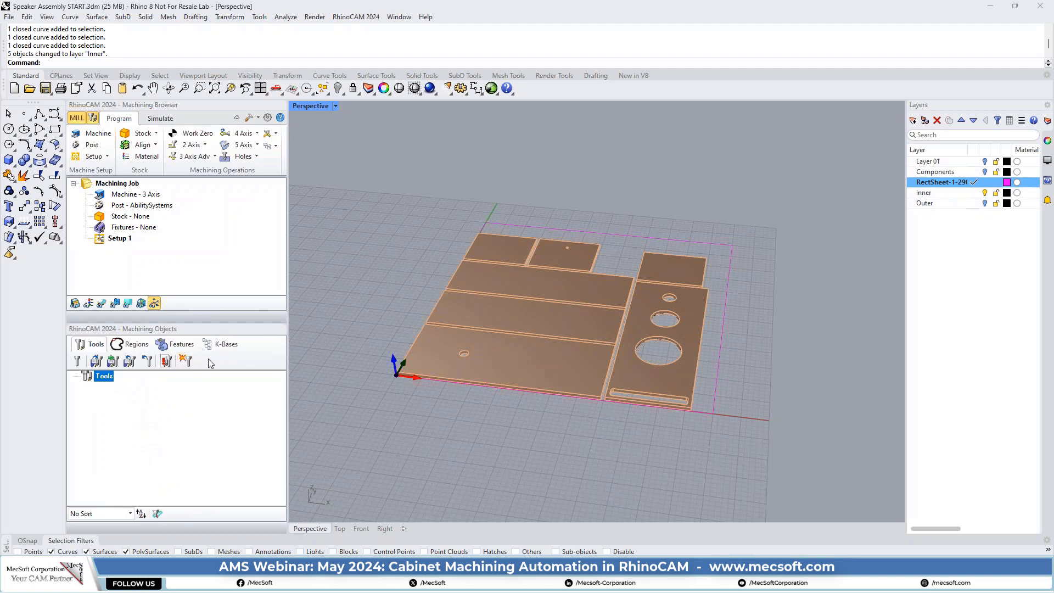
{"action": "left_click", "coordinate": [223, 344]}
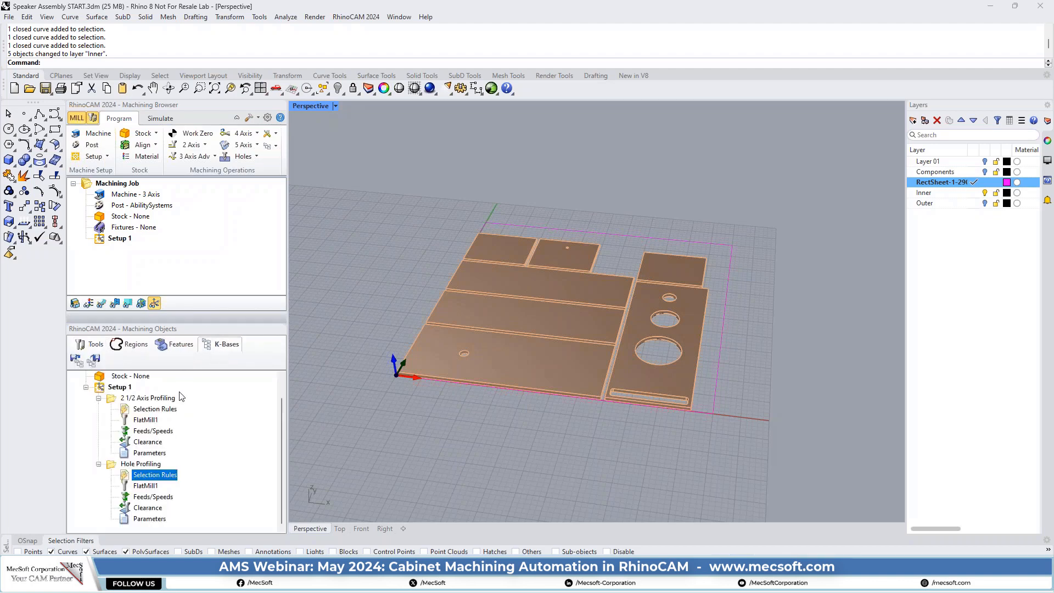
{"action": "left_click", "coordinate": [92, 344]}
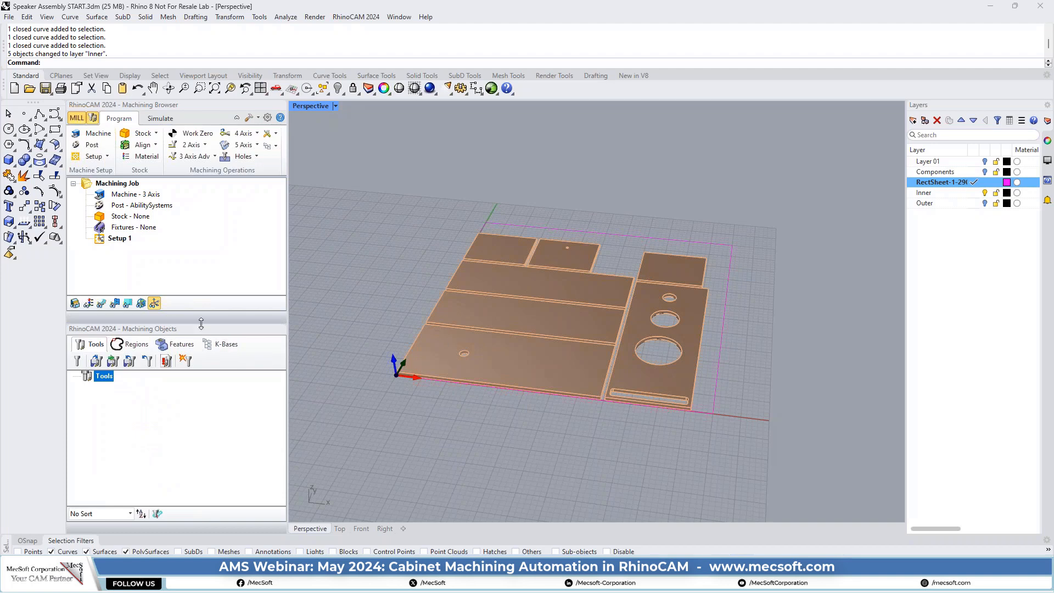
{"action": "left_click_drag", "start_coordinate": [201, 324], "coordinate": [202, 394]}
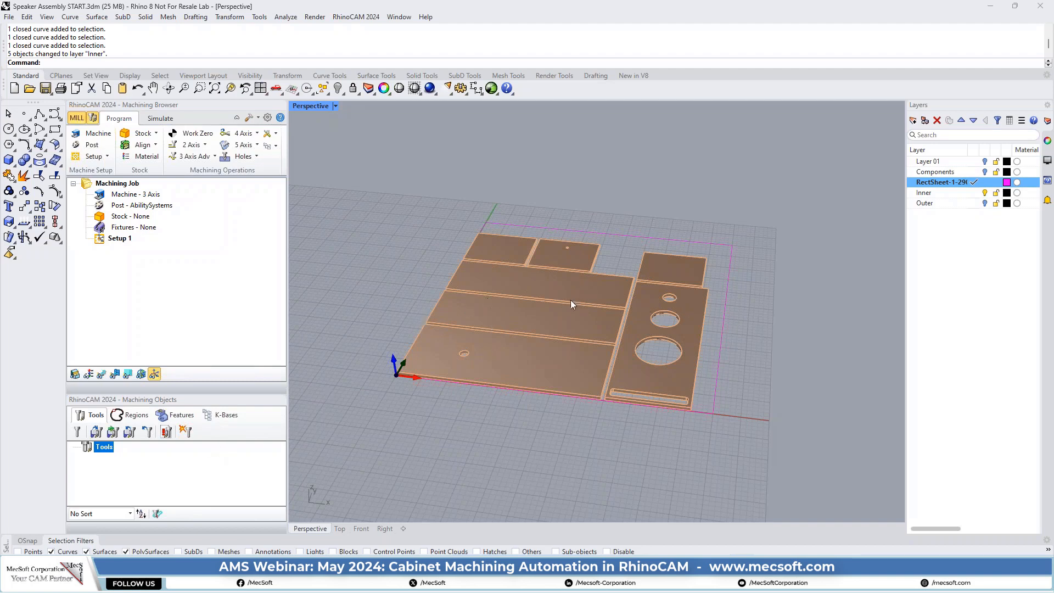
Load KB Template COMPLETED.vkb into the machining job and check the geometry assigned to both profiling operations.
{"action": "left_click", "coordinate": [267, 147]}
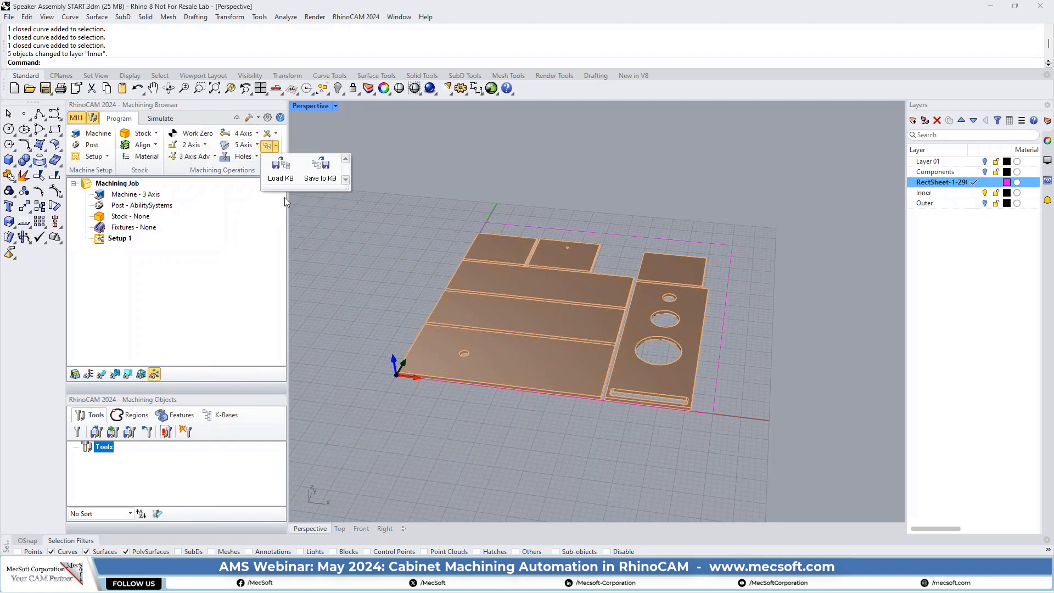
{"action": "left_click", "coordinate": [280, 168]}
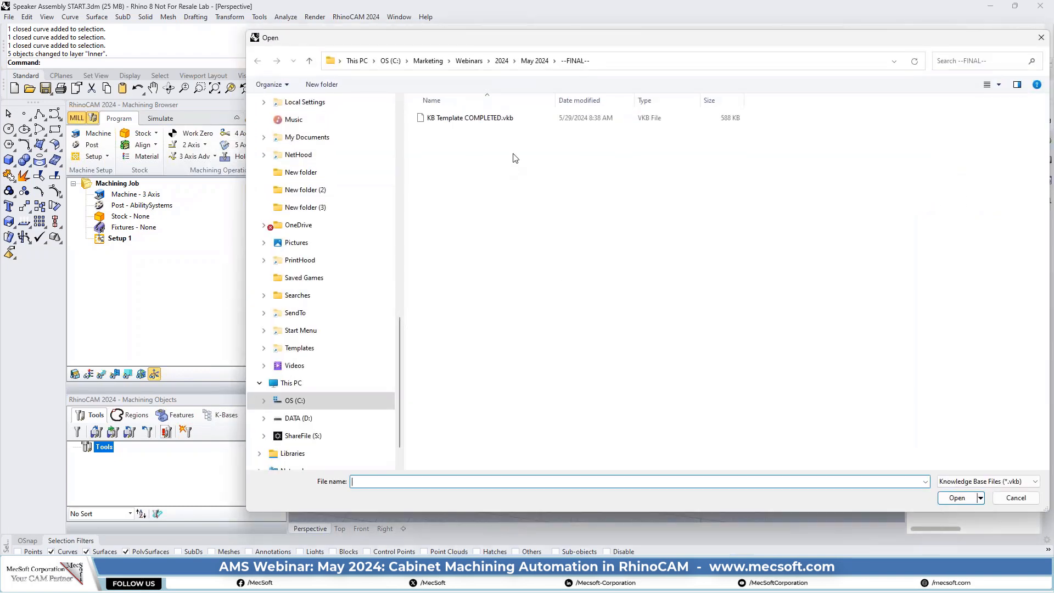
{"action": "double_click", "coordinate": [461, 120]}
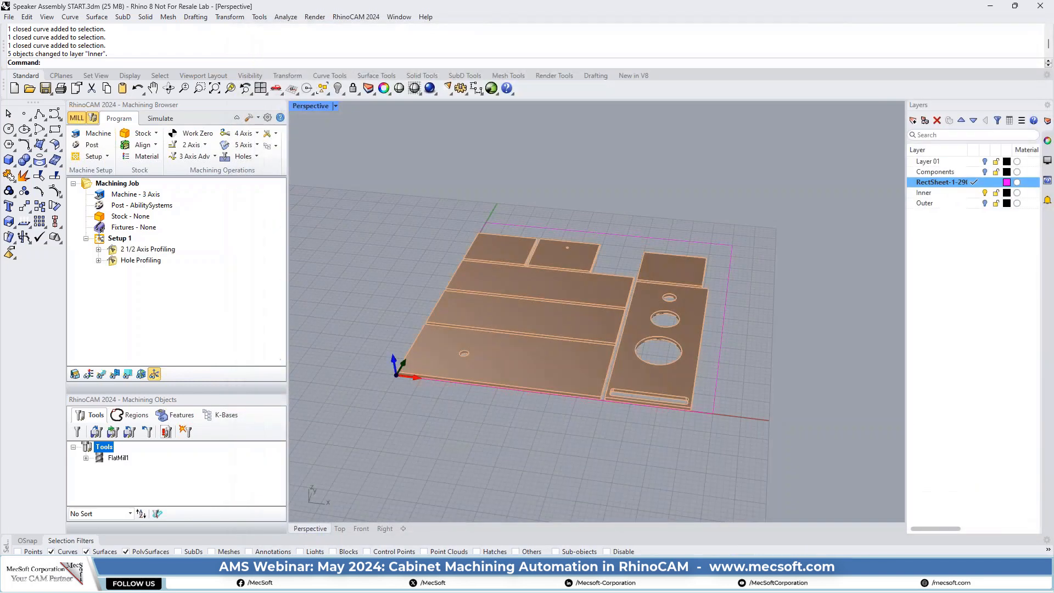
{"action": "left_click", "coordinate": [114, 250]}
{"action": "left_click", "coordinate": [117, 261]}
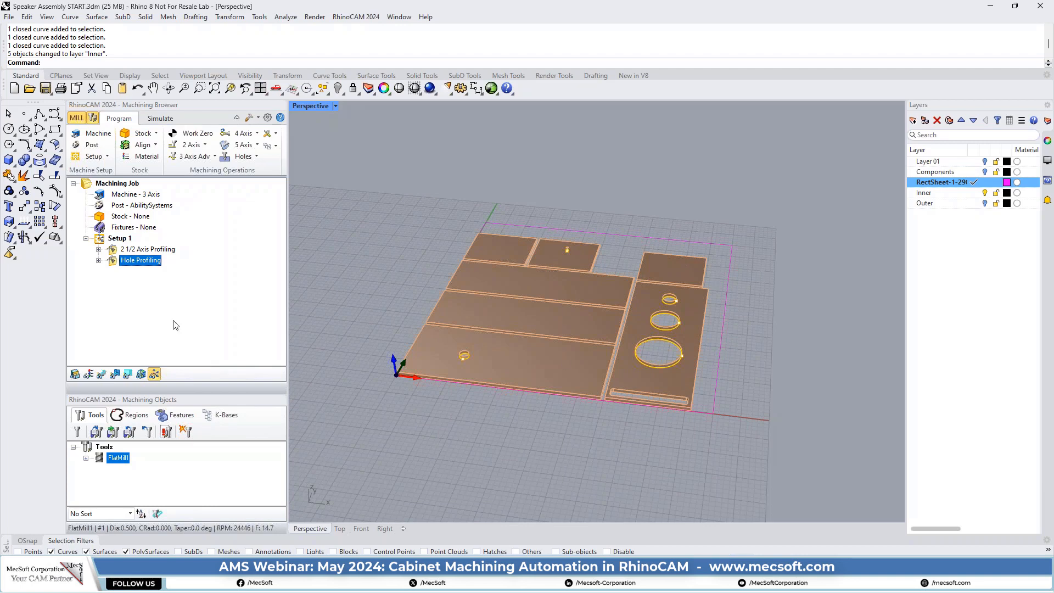
Regenerate the machining operations in Setup 1.
{"action": "right_click", "coordinate": [100, 238]}
{"action": "left_click", "coordinate": [146, 248]}
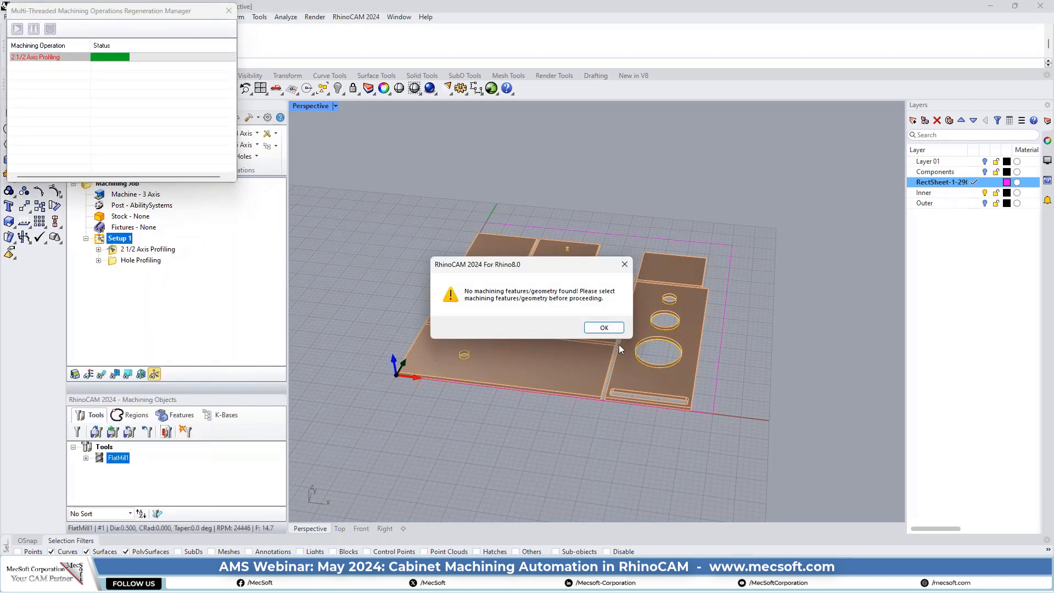
{"action": "left_click", "coordinate": [604, 327]}
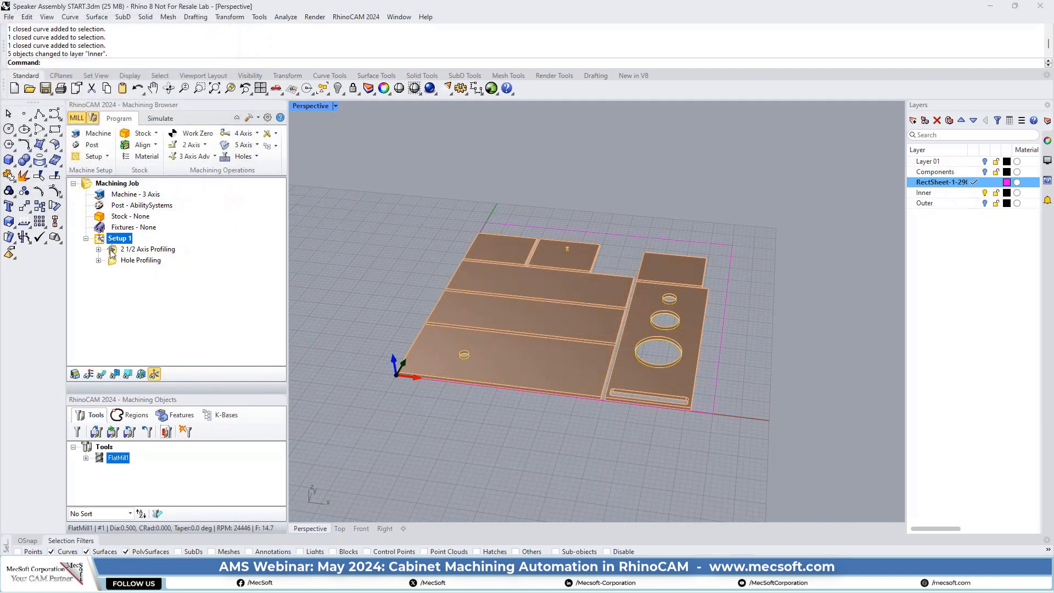
Examine the 2 1/2 Axis Profiling operation and the layer filters in its knowledge base selection rules.
{"action": "left_click", "coordinate": [115, 251]}
{"action": "left_click", "coordinate": [99, 250]}
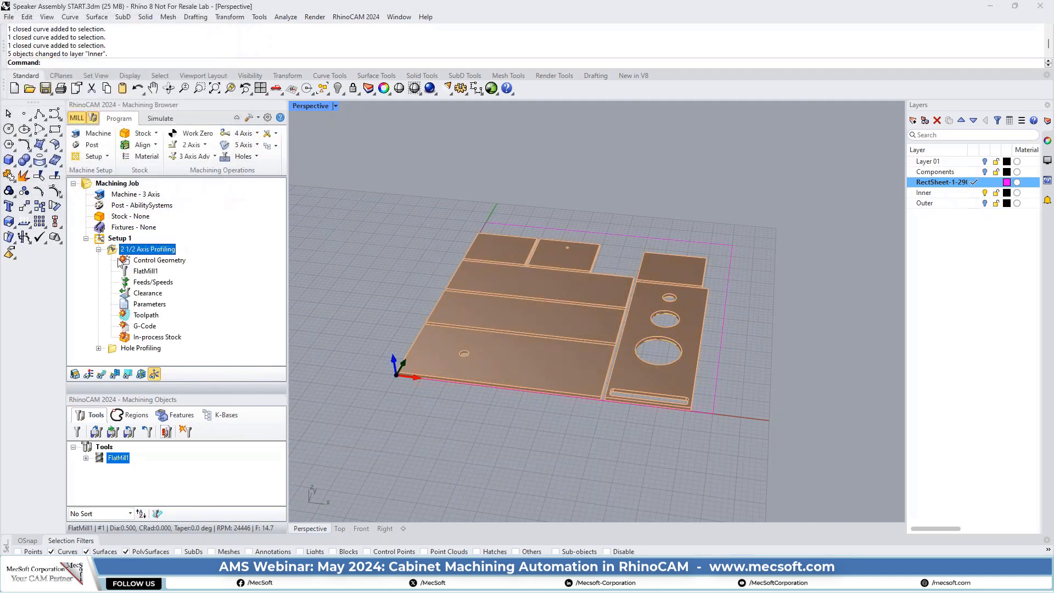
{"action": "left_click", "coordinate": [99, 250]}
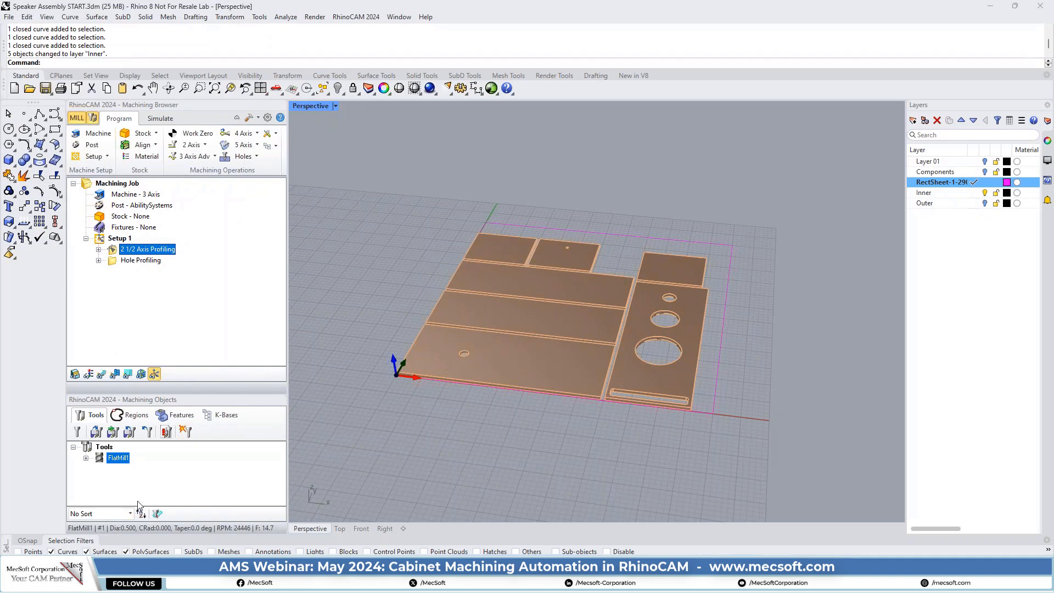
{"action": "left_click", "coordinate": [219, 417]}
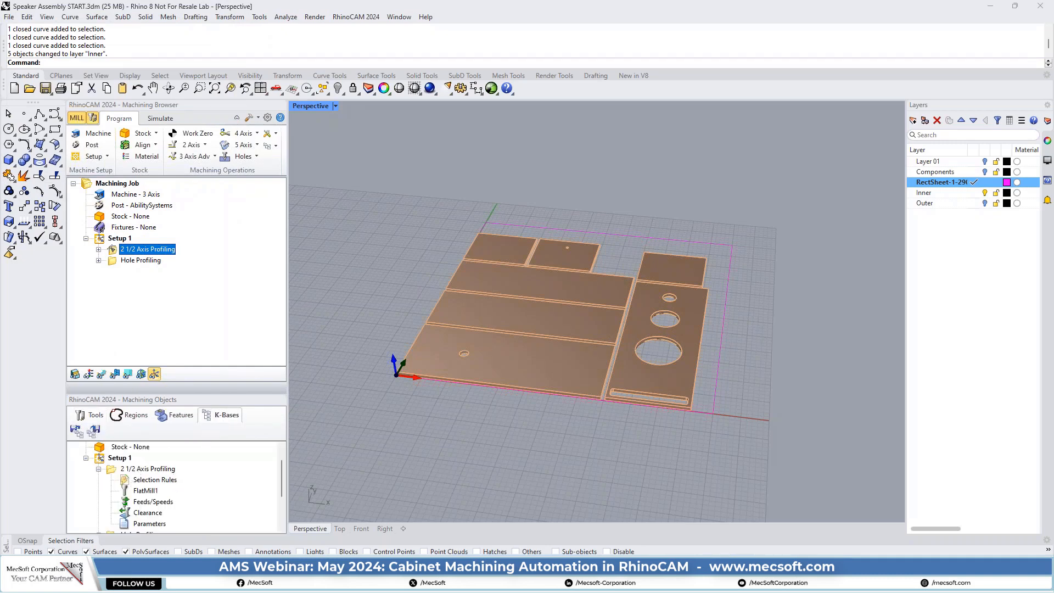
{"action": "left_click", "coordinate": [125, 482]}
{"action": "double_click", "coordinate": [124, 482]}
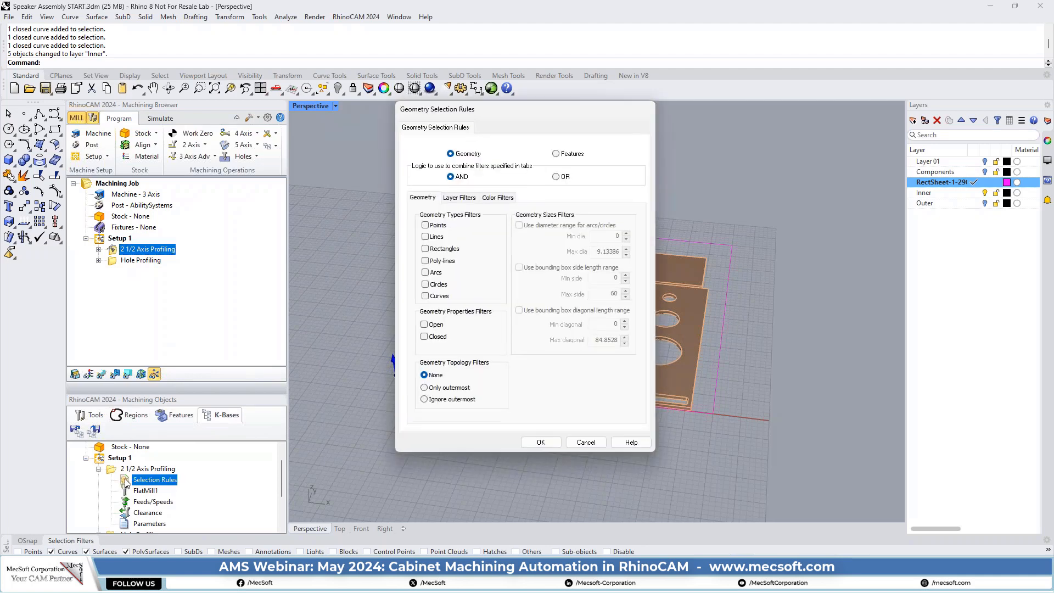
{"action": "left_click", "coordinate": [468, 199]}
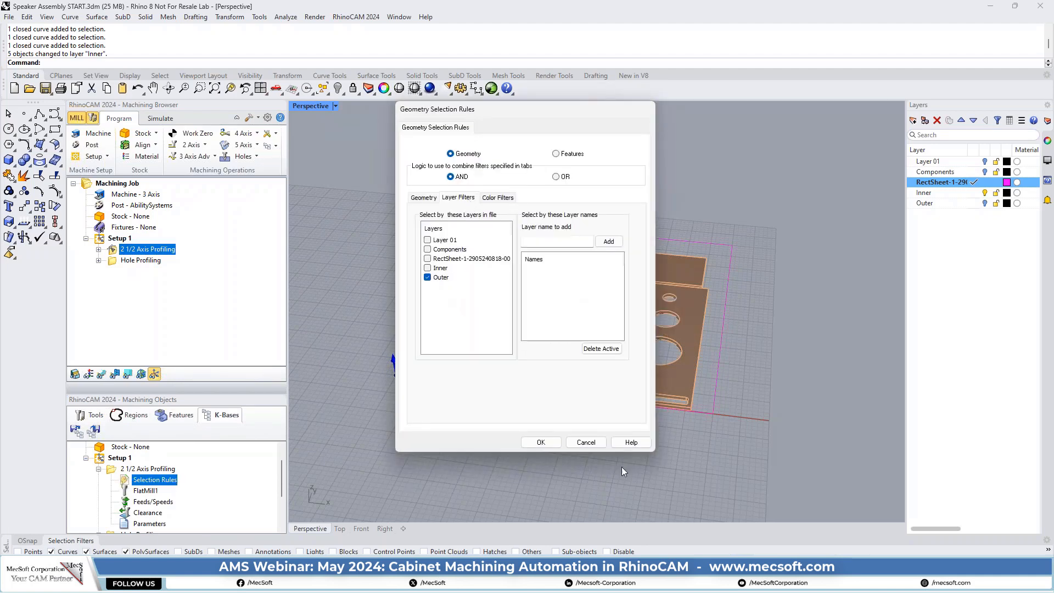
{"action": "left_click", "coordinate": [599, 444]}
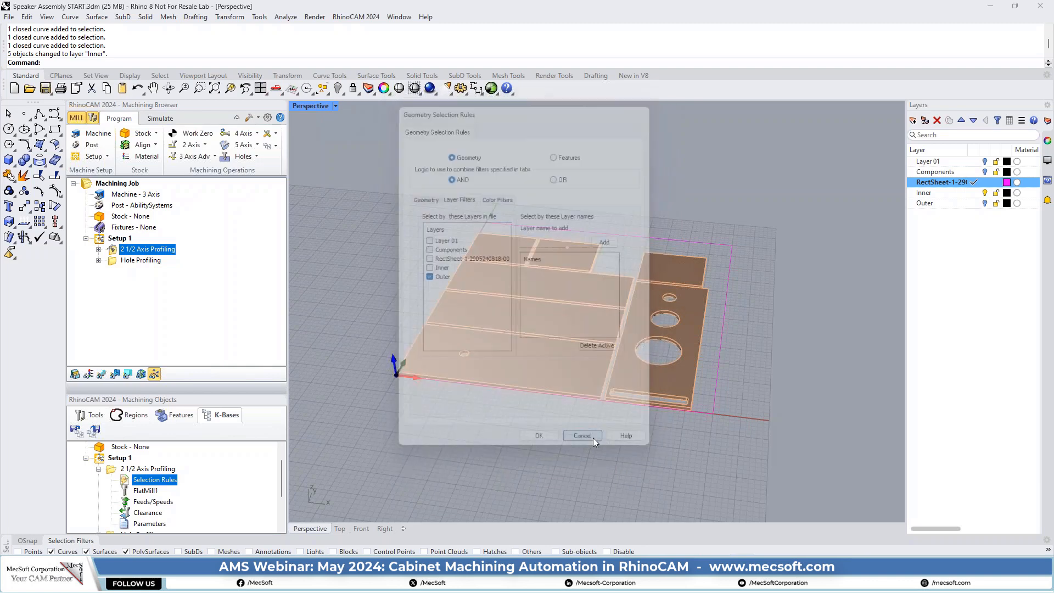
Toggle the Outer layer's visibility, try to regenerate Setup 1, and check the 2 1/2 Axis Profiling operation's selection rules.
{"action": "left_click", "coordinate": [985, 204]}
{"action": "left_click", "coordinate": [985, 203]}
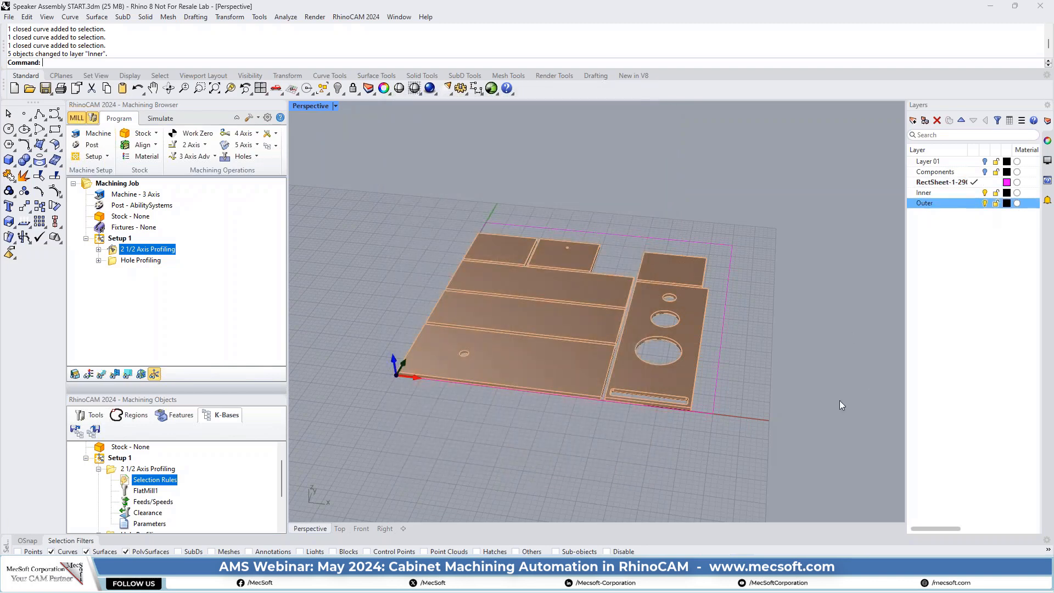
{"action": "right_click", "coordinate": [113, 238]}
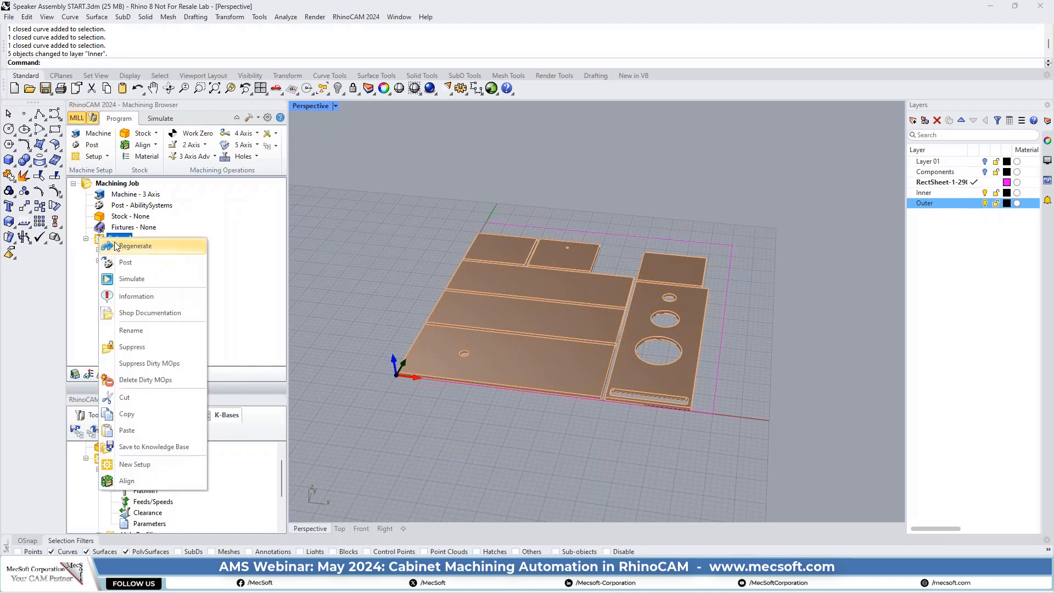
{"action": "left_click", "coordinate": [127, 246]}
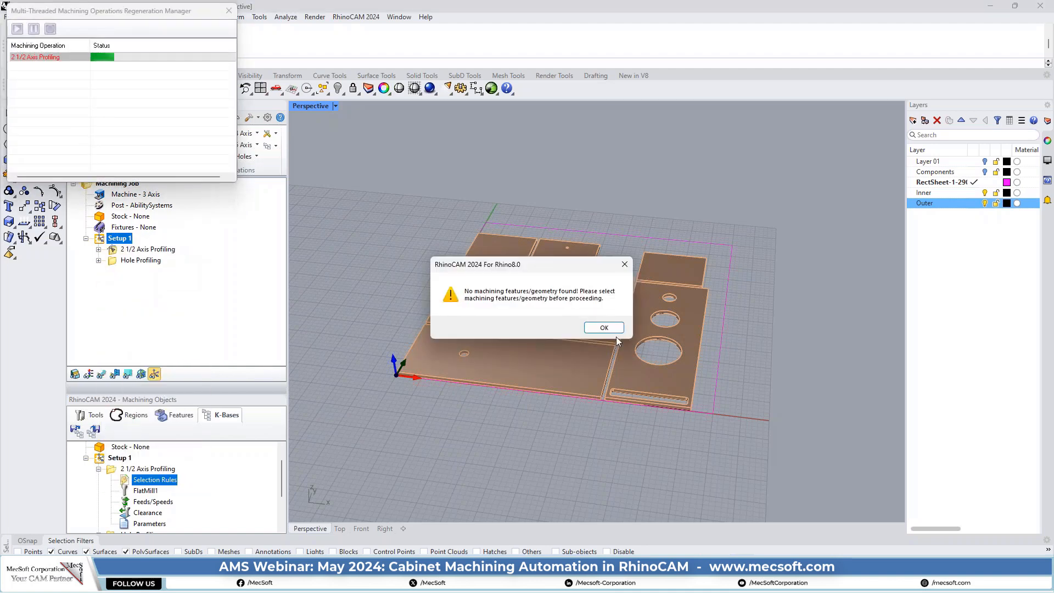
{"action": "left_click", "coordinate": [602, 326]}
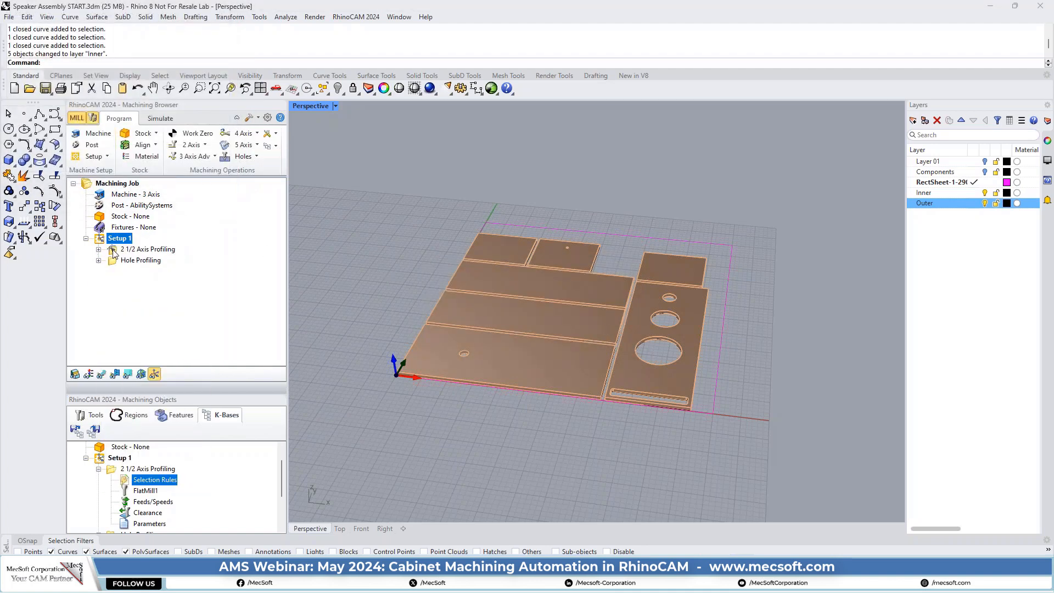
{"action": "double_click", "coordinate": [126, 482]}
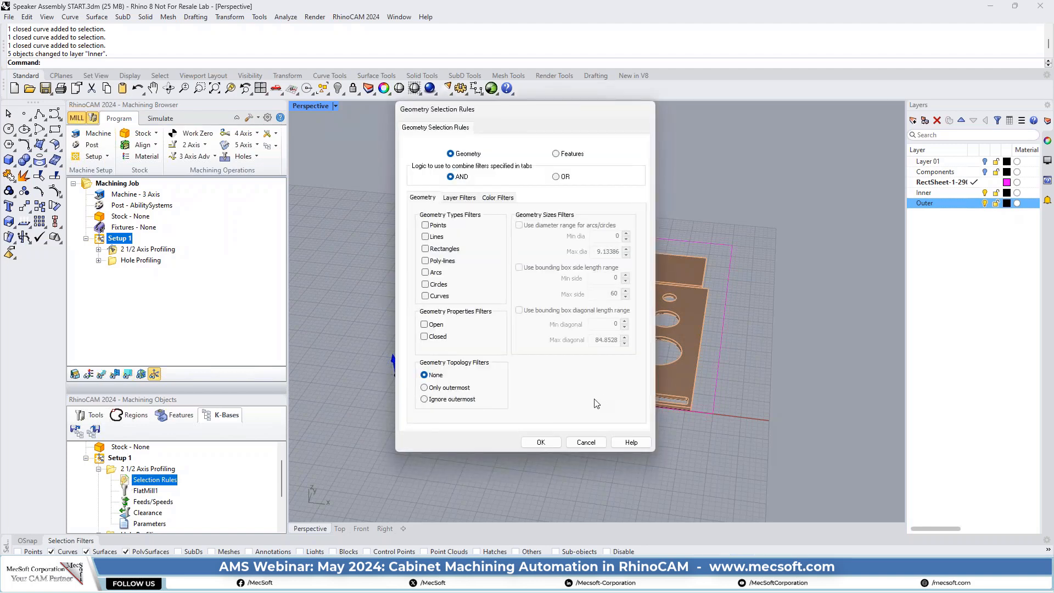
{"action": "left_click", "coordinate": [597, 440]}
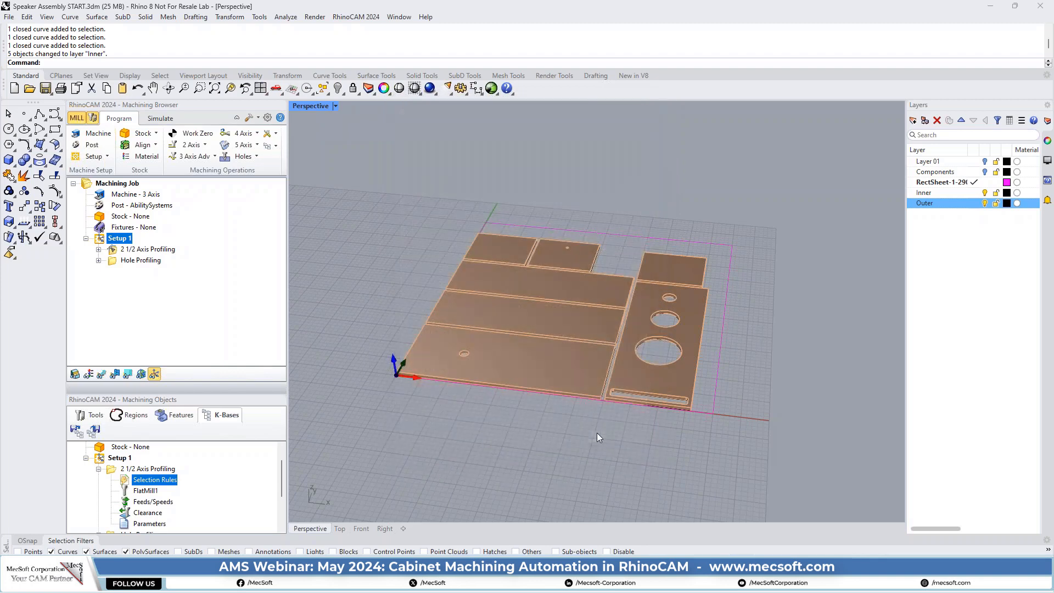
Delete both profiling operations from Setup 1 and load KB Template COMPLETED.vkb into the machining job again.
{"action": "left_click", "coordinate": [114, 251]}
{"action": "key", "text": "Delete"}
{"action": "key", "text": "Delete"}
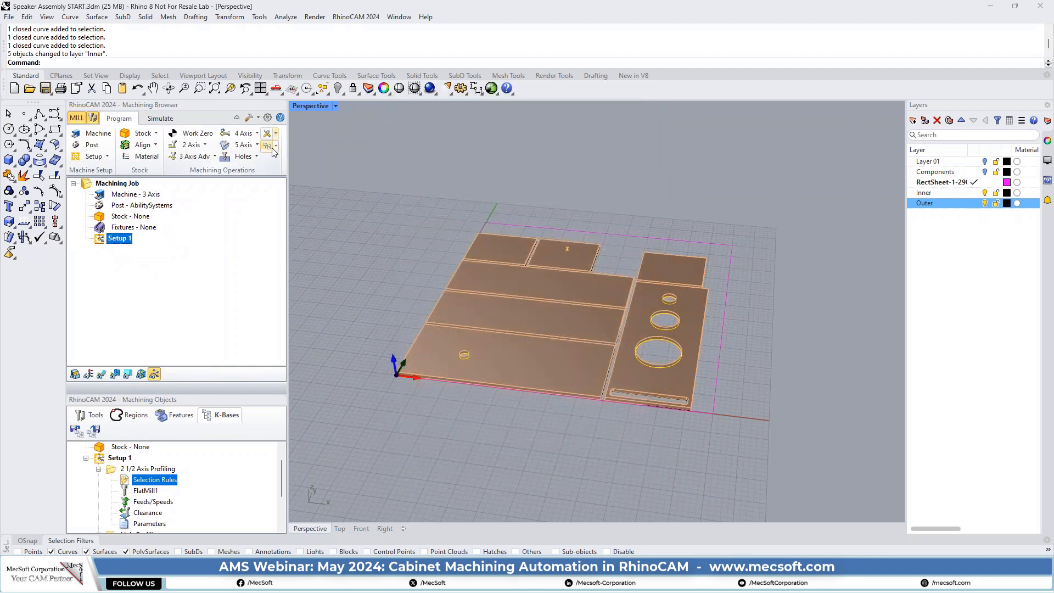
{"action": "left_click", "coordinate": [276, 145]}
{"action": "left_click", "coordinate": [281, 167]}
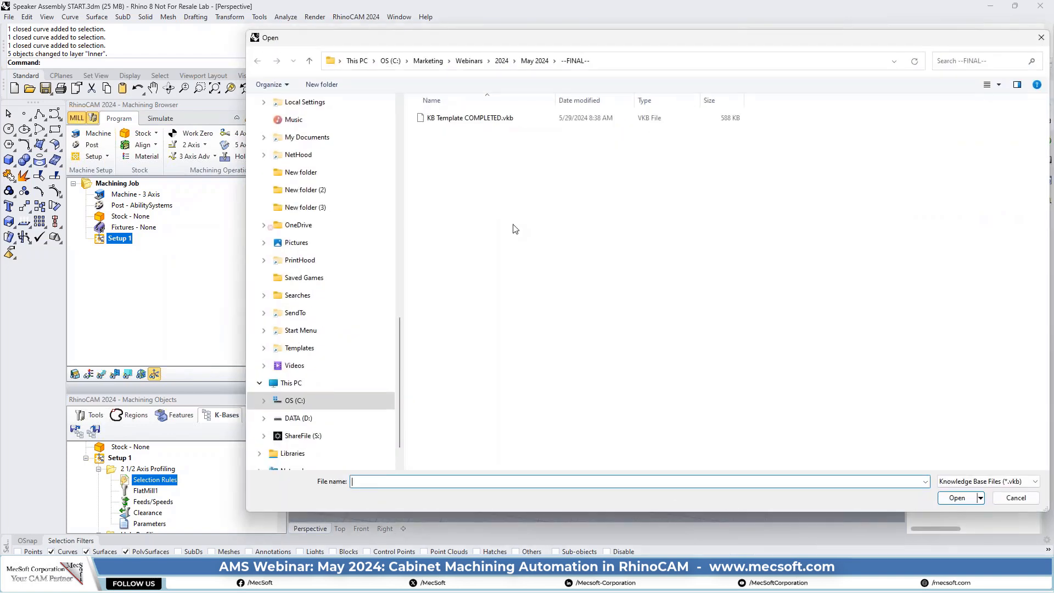
{"action": "double_click", "coordinate": [469, 118]}
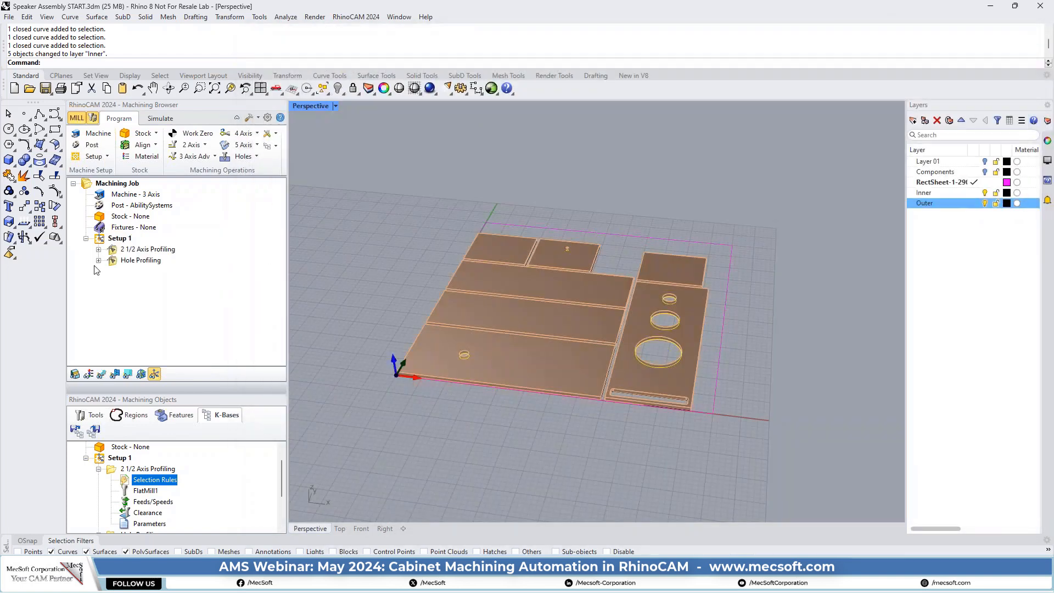
Regenerate the machining operations in Setup 1 and make Inner the current layer.
{"action": "right_click", "coordinate": [103, 243]}
{"action": "left_click", "coordinate": [132, 243]}
{"action": "left_click", "coordinate": [974, 192]}
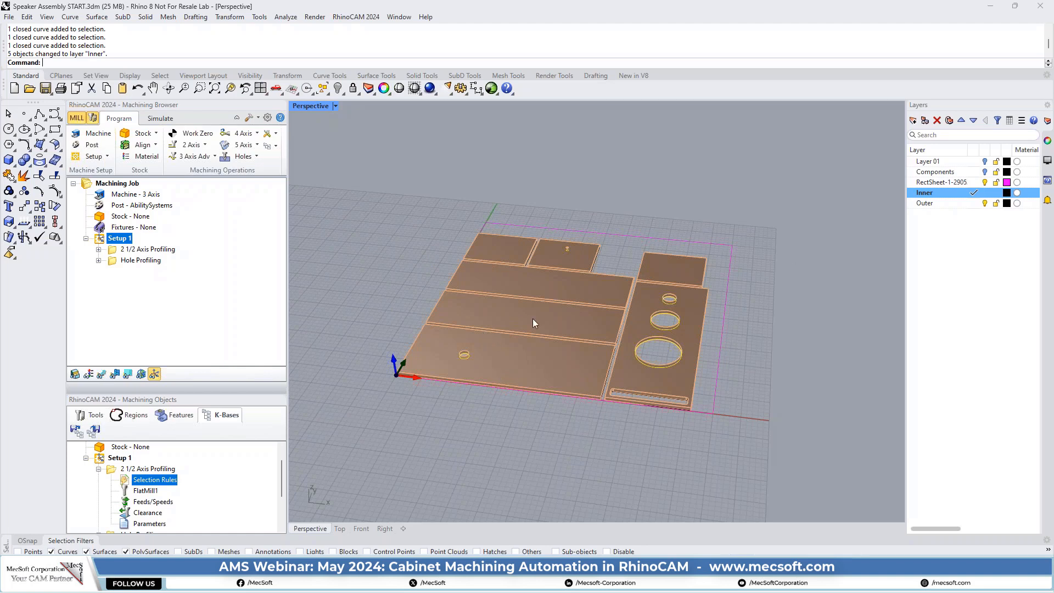
Try to simulate the 2 1/2 Axis Profiling operation without any stock defined.
{"action": "left_click", "coordinate": [125, 250]}
{"action": "left_click", "coordinate": [160, 118]}
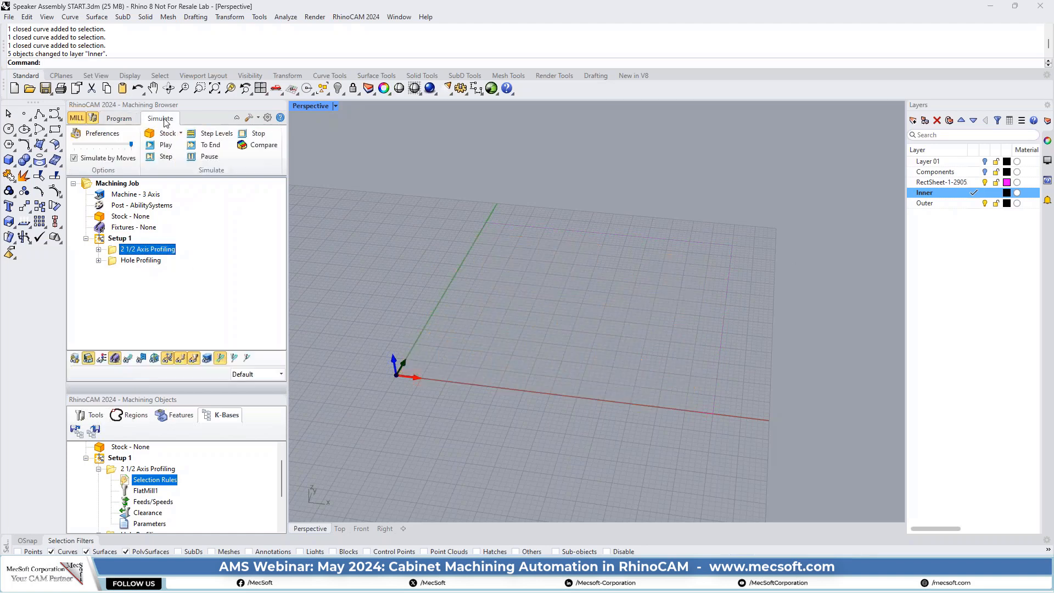
{"action": "left_click", "coordinate": [164, 145]}
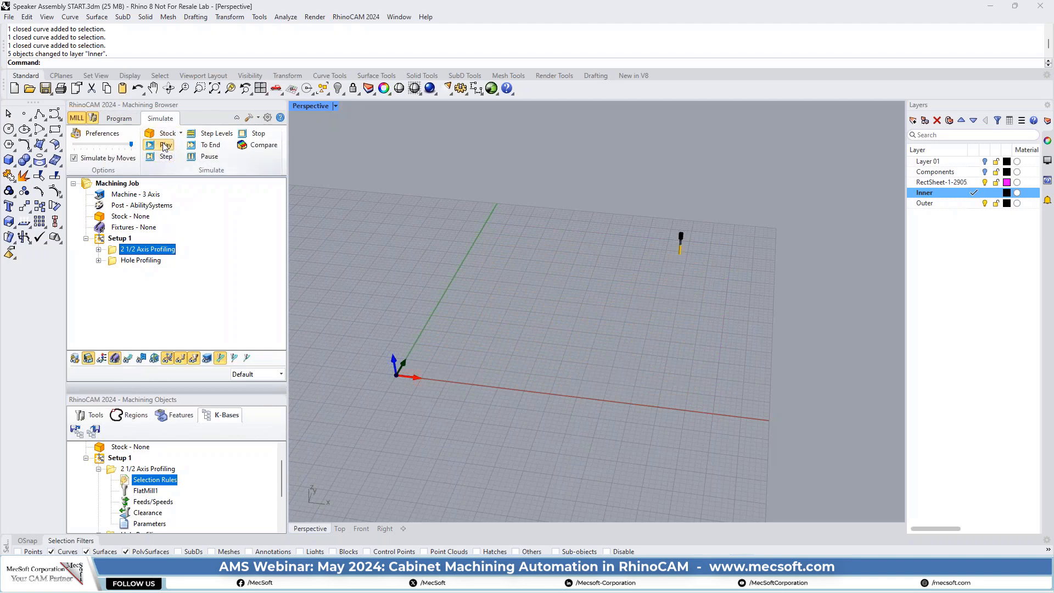
Define a box stock for the job using the model's bounding box dimensions.
{"action": "double_click", "coordinate": [104, 219]}
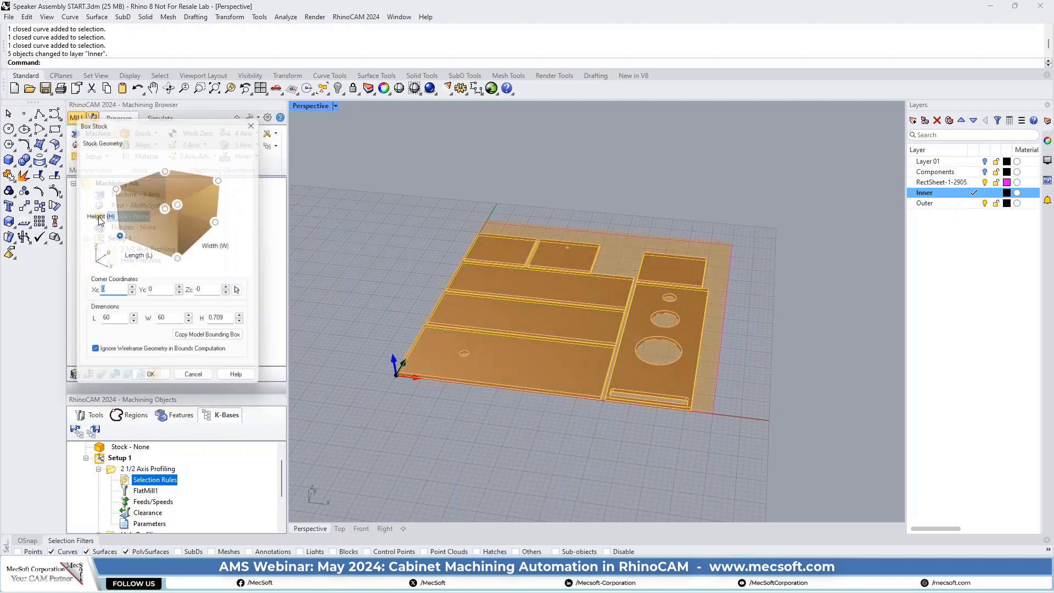
{"action": "left_click", "coordinate": [200, 341]}
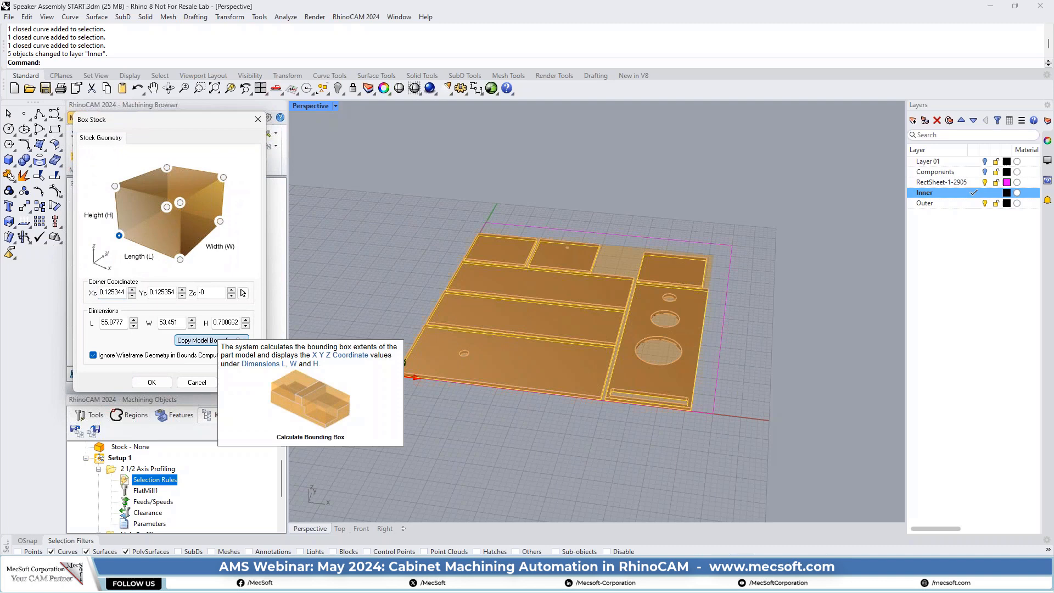
{"action": "left_click", "coordinate": [153, 383]}
Simulate the 2 1/2 Axis Profiling operation on the box stock and inspect the cut panels from a lower angle.
{"action": "left_click", "coordinate": [114, 250]}
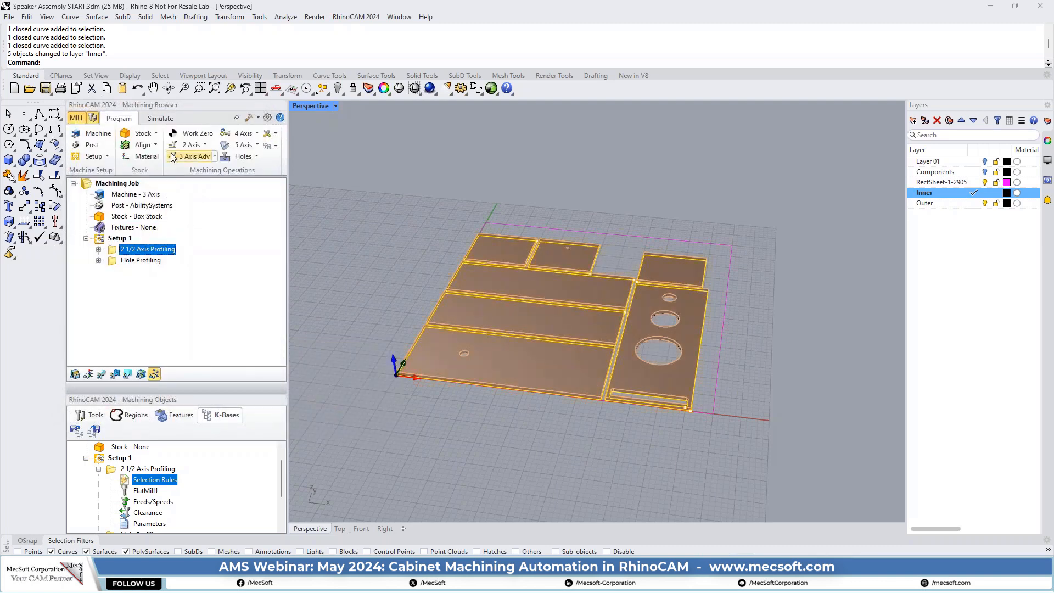
{"action": "left_click", "coordinate": [161, 118]}
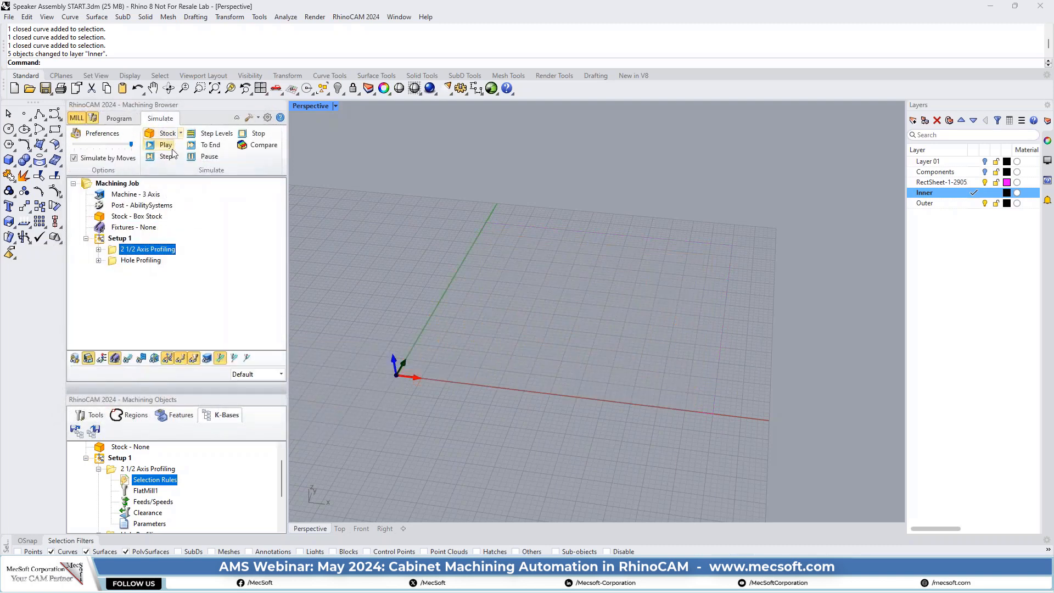
{"action": "left_click", "coordinate": [165, 146]}
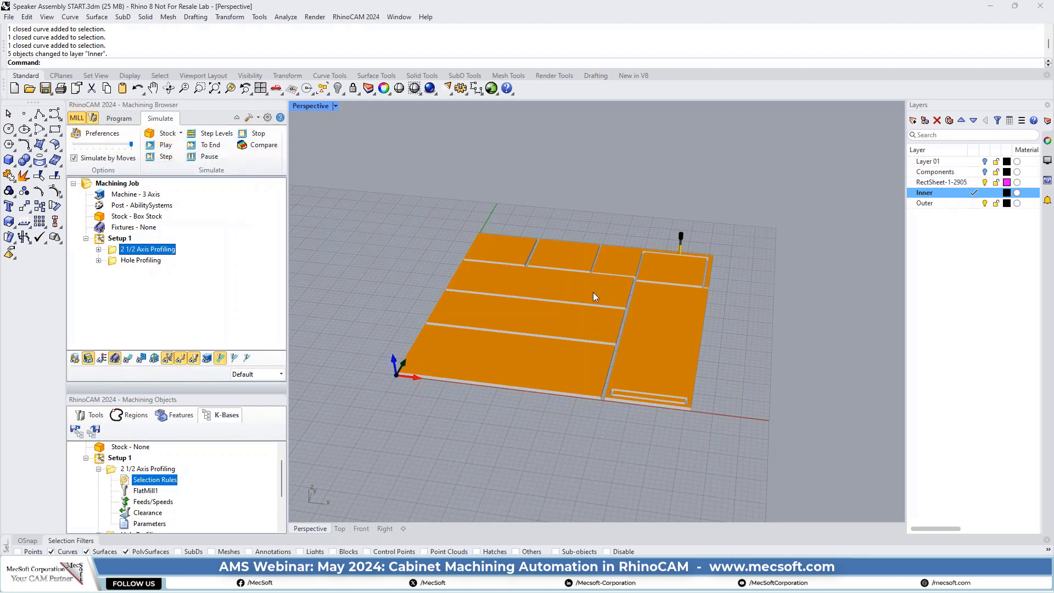
{"action": "right_click_drag", "start_coordinate": [614, 309], "coordinate": [618, 389]}
{"action": "right_click_drag", "start_coordinate": [619, 301], "coordinate": [619, 286]}
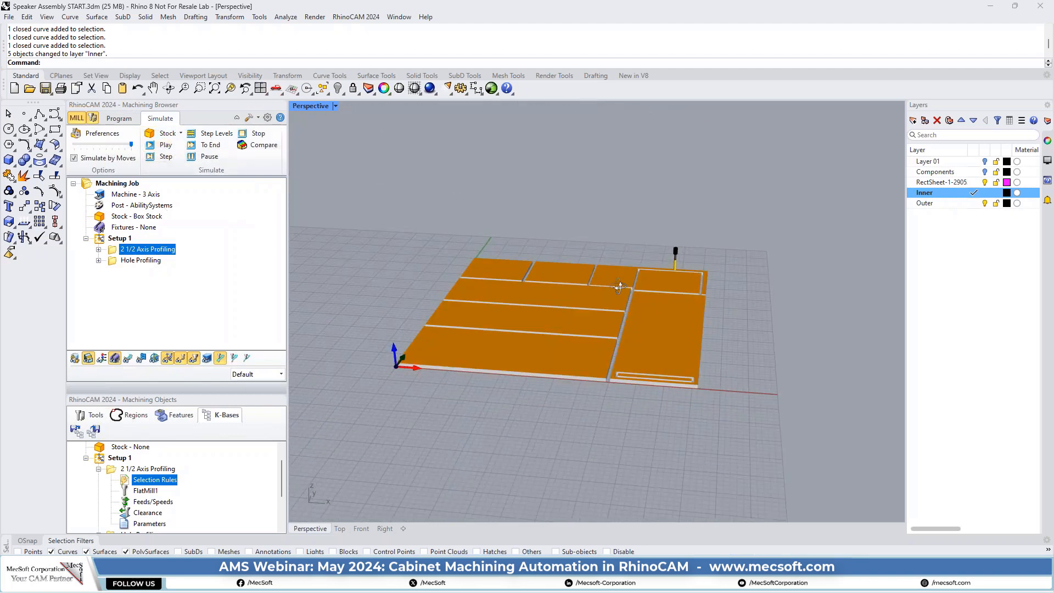
Simulate the Hole Profiling operation, display its toolpath over the cut stock, and select the 2 1/2 Axis Profiling operation.
{"action": "left_click", "coordinate": [118, 261]}
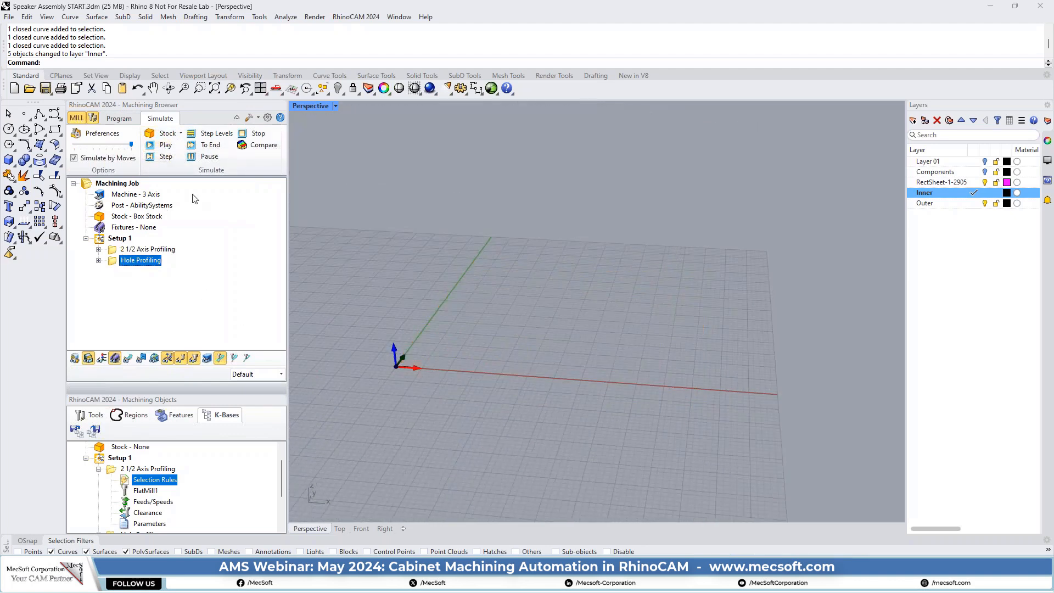
{"action": "left_click", "coordinate": [164, 146]}
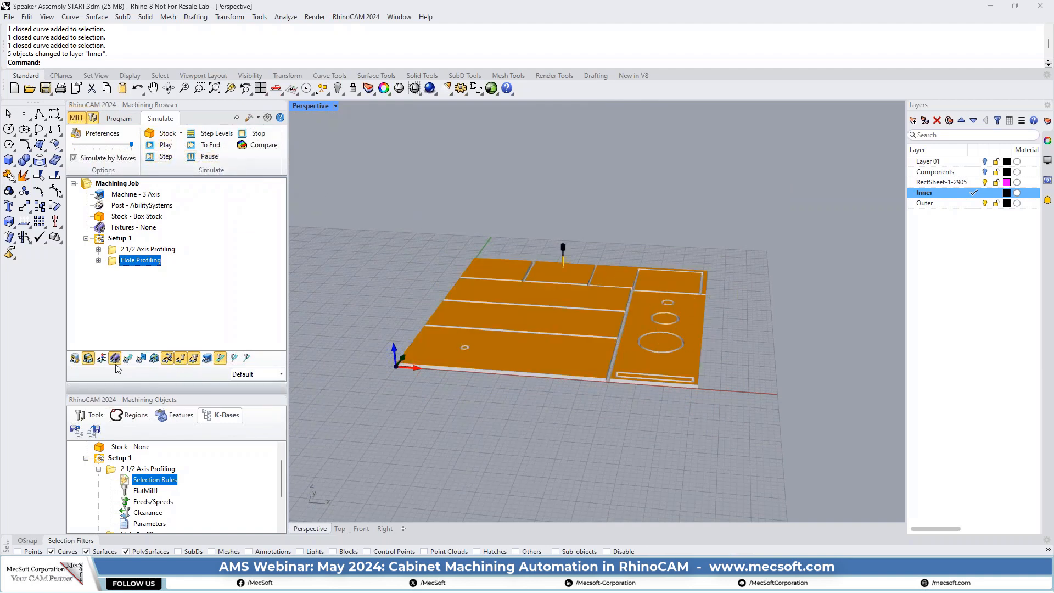
{"action": "left_click", "coordinate": [131, 358]}
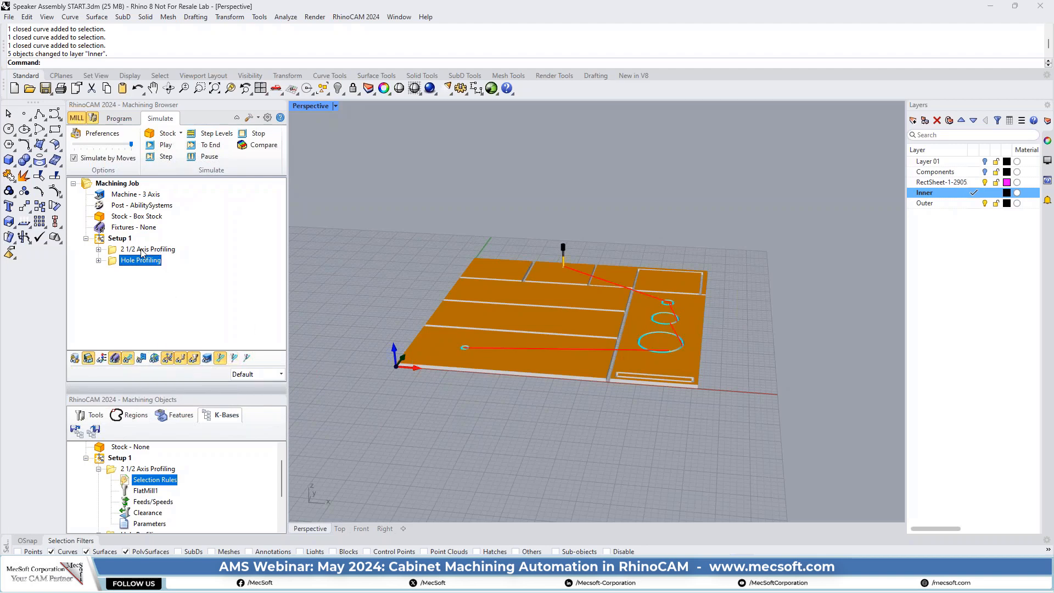
{"action": "left_click", "coordinate": [116, 251]}
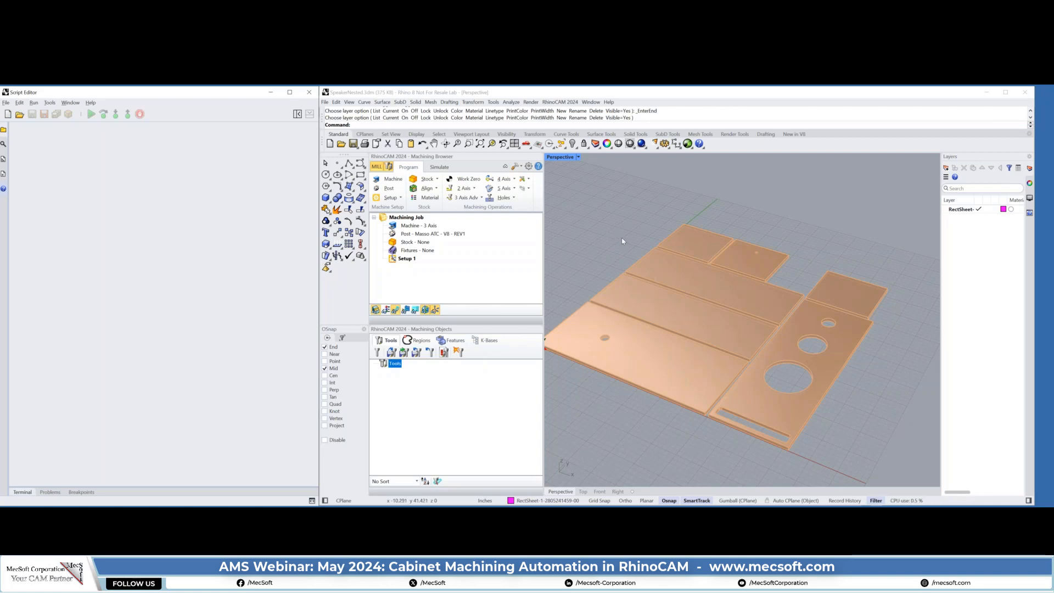
Run the CreateFlatBordersInLayers.py script on the nested speaker panels in SpeakerNested.3dm.
{"action": "right_click_drag", "start_coordinate": [623, 241], "coordinate": [603, 256]}
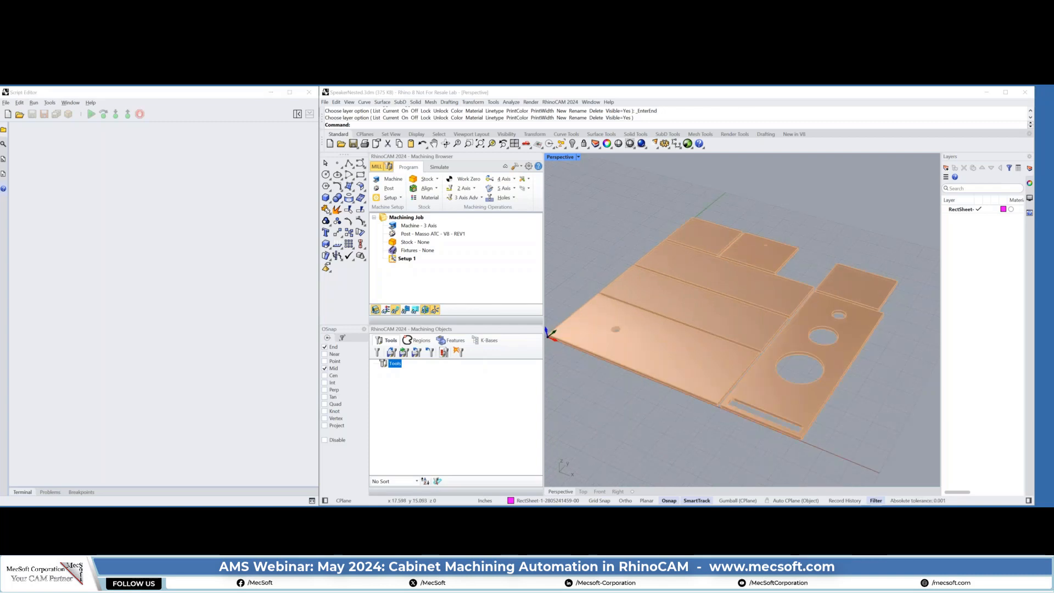
{"action": "right_click_drag", "start_coordinate": [664, 327], "coordinate": [619, 223]}
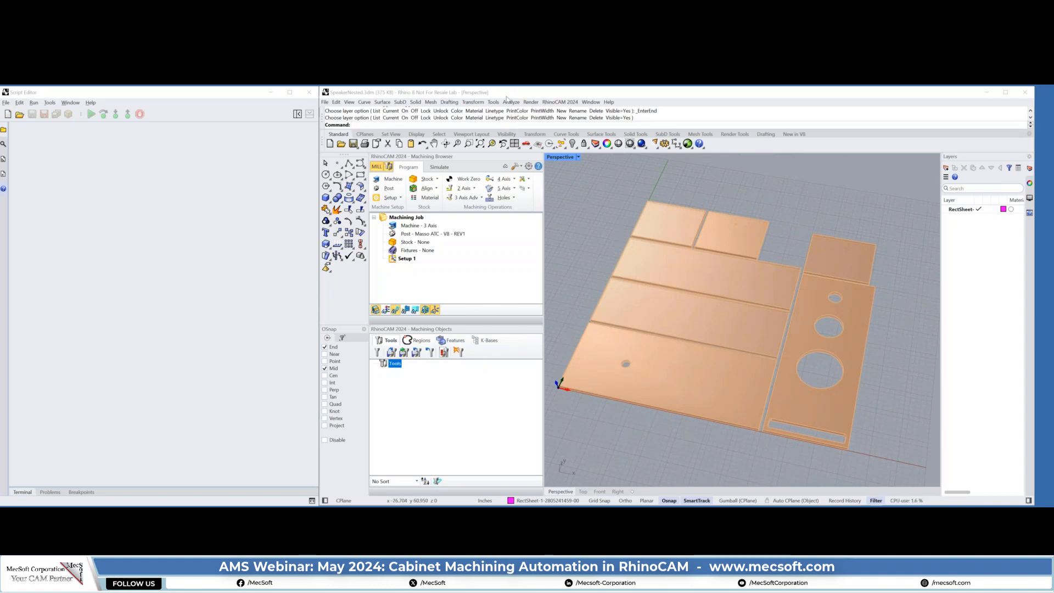
{"action": "left_click", "coordinate": [494, 102]}
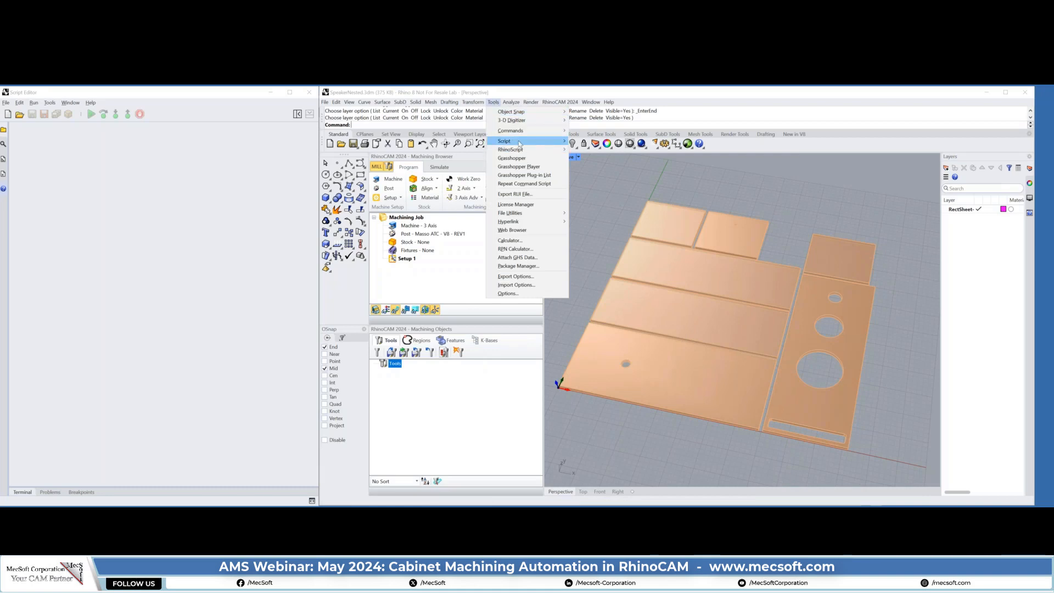
{"action": "left_click", "coordinate": [585, 142]}
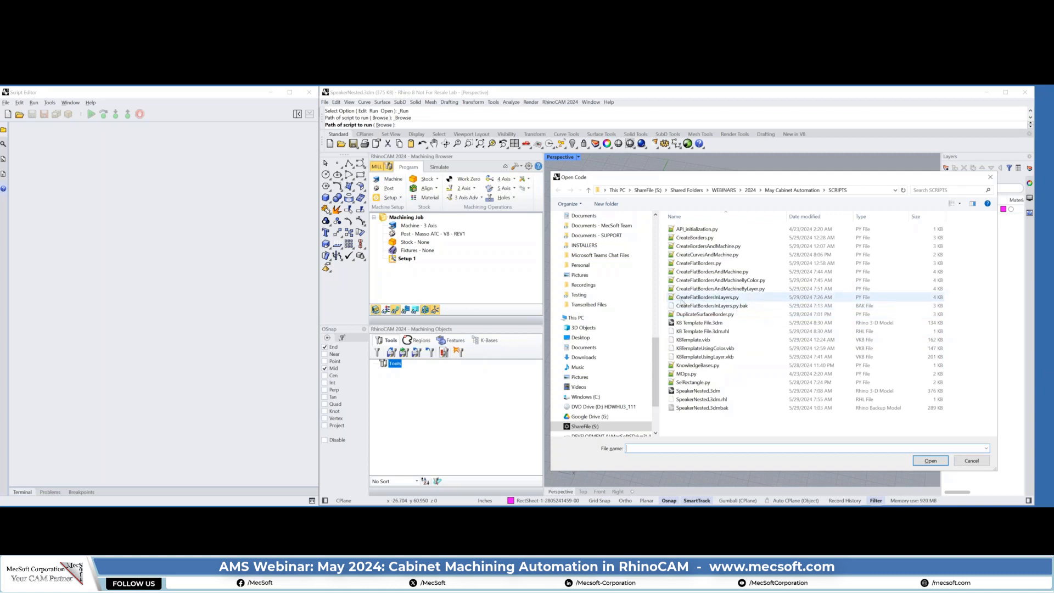
{"action": "double_click", "coordinate": [681, 298]}
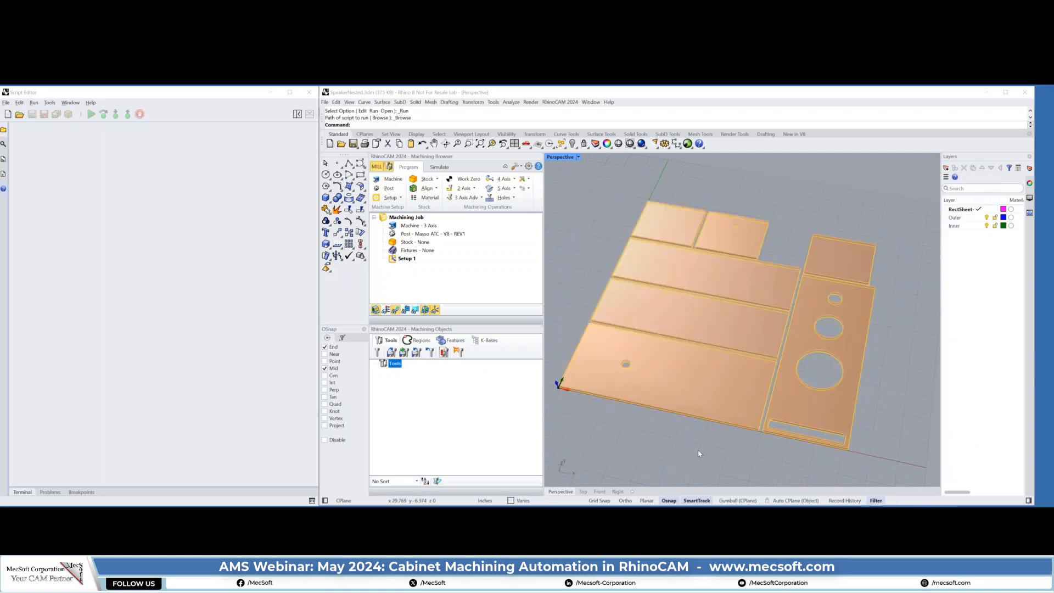
Select the new Outer and Inner layers and examine the border curves on the nested panels.
{"action": "left_click", "coordinate": [955, 217]}
{"action": "left_click", "coordinate": [954, 226], "text": "shift"}
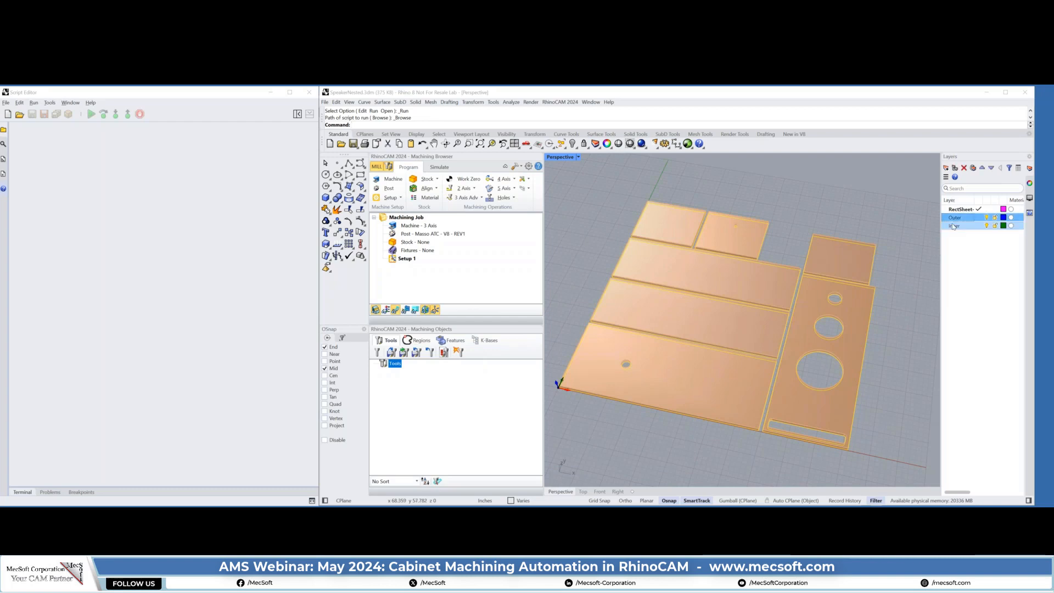
{"action": "left_click", "coordinate": [954, 226]}
{"action": "right_click_drag", "start_coordinate": [740, 459], "coordinate": [719, 445]}
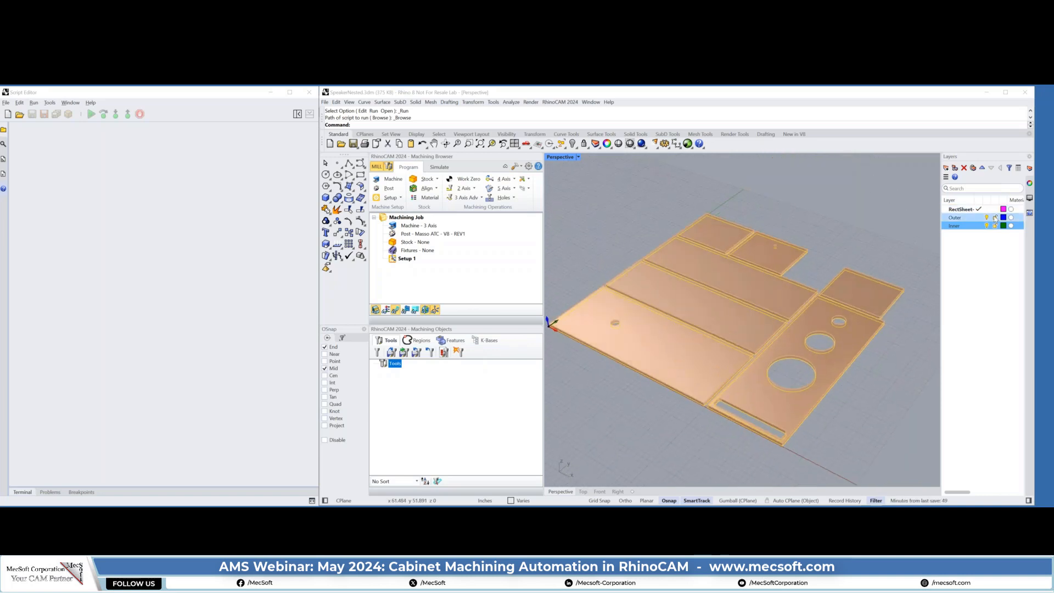
Hide the Outer layer, make Inner current, and hide the RectSheet layer to isolate the inner curves.
{"action": "left_click", "coordinate": [987, 217]}
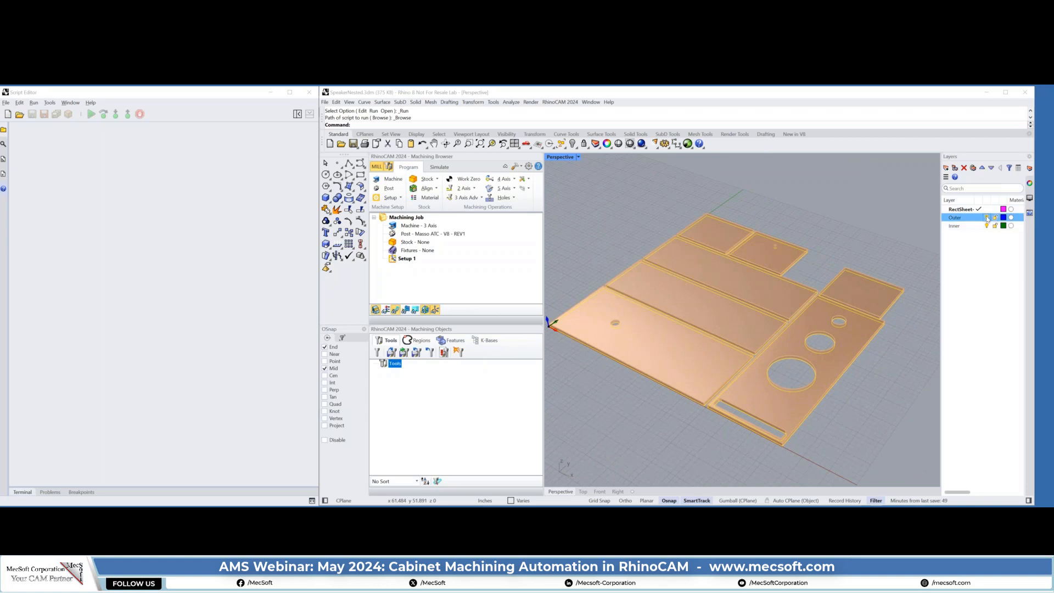
{"action": "left_click", "coordinate": [986, 227]}
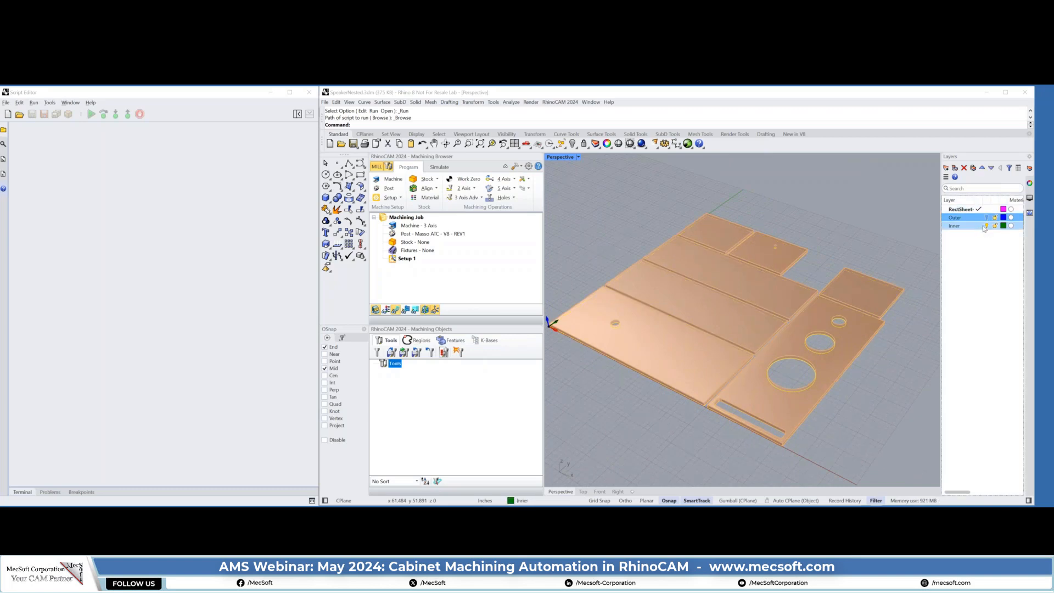
{"action": "left_click", "coordinate": [979, 226]}
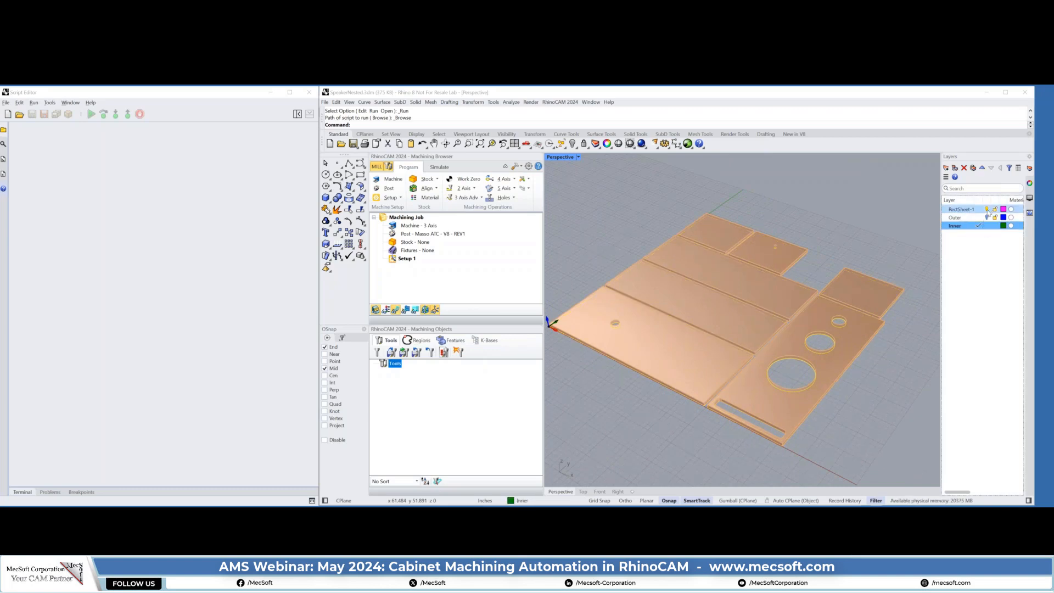
{"action": "left_click", "coordinate": [987, 210]}
{"action": "mouse_move", "coordinate": [871, 360]}
{"action": "right_mouse_down"}
{"action": "mouse_move", "coordinate": [859, 348]}
{"action": "mouse_move", "coordinate": [876, 341]}
{"action": "right_mouse_up"}
Make Outer the current layer and hide Inner so only the outer border curves are displayed.
{"action": "left_click", "coordinate": [979, 219]}
{"action": "left_click", "coordinate": [979, 219]}
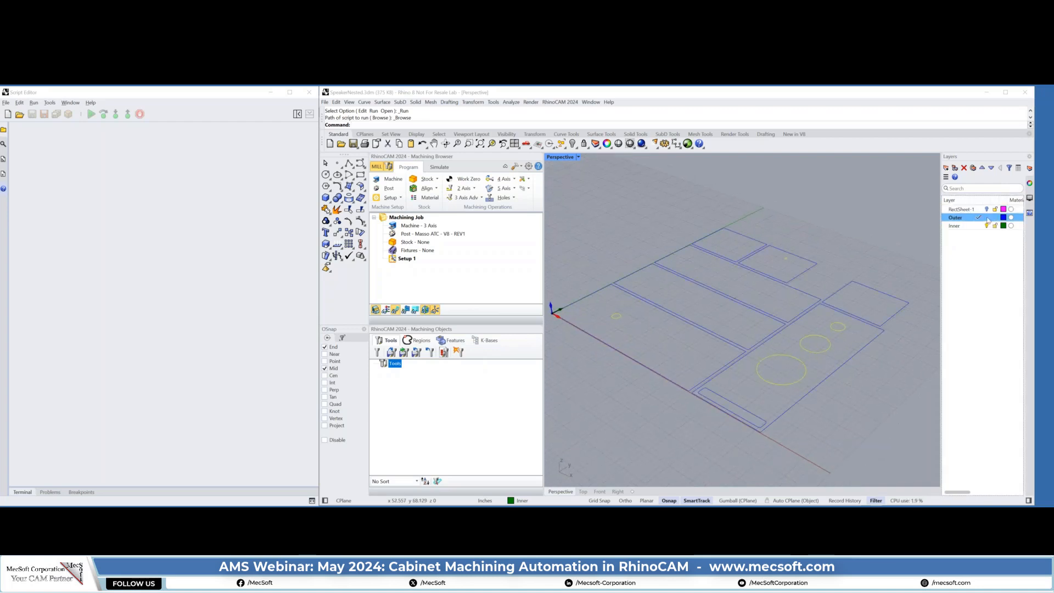
{"action": "left_click", "coordinate": [988, 225]}
{"action": "left_click", "coordinate": [986, 219]}
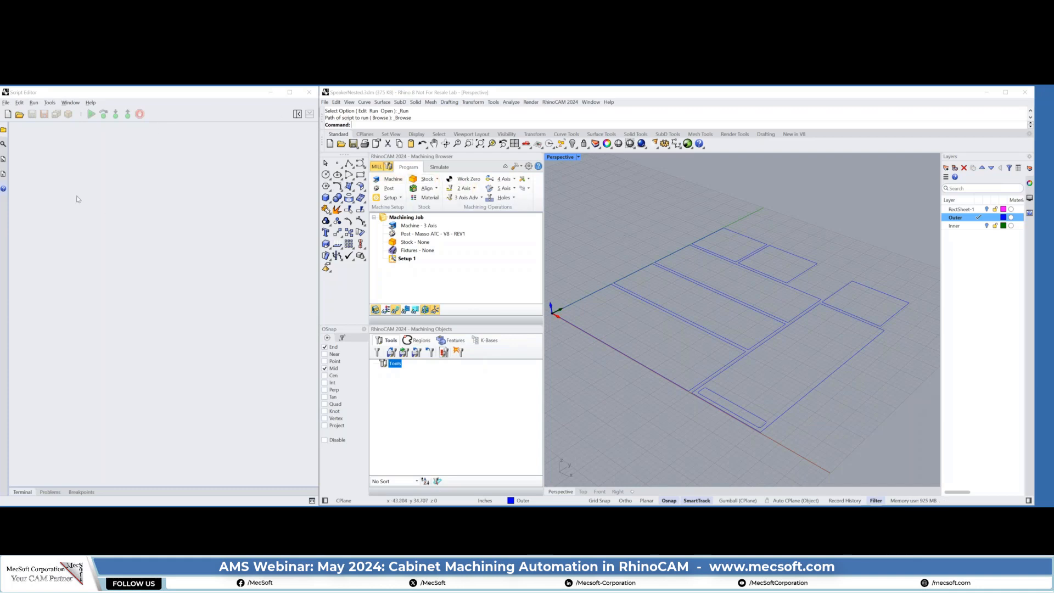
Open CreateFlatBordersInLayers.py and examine the code that selects polysurfaces and creates the Outer and Inner layers.
{"action": "left_click", "coordinate": [19, 115]}
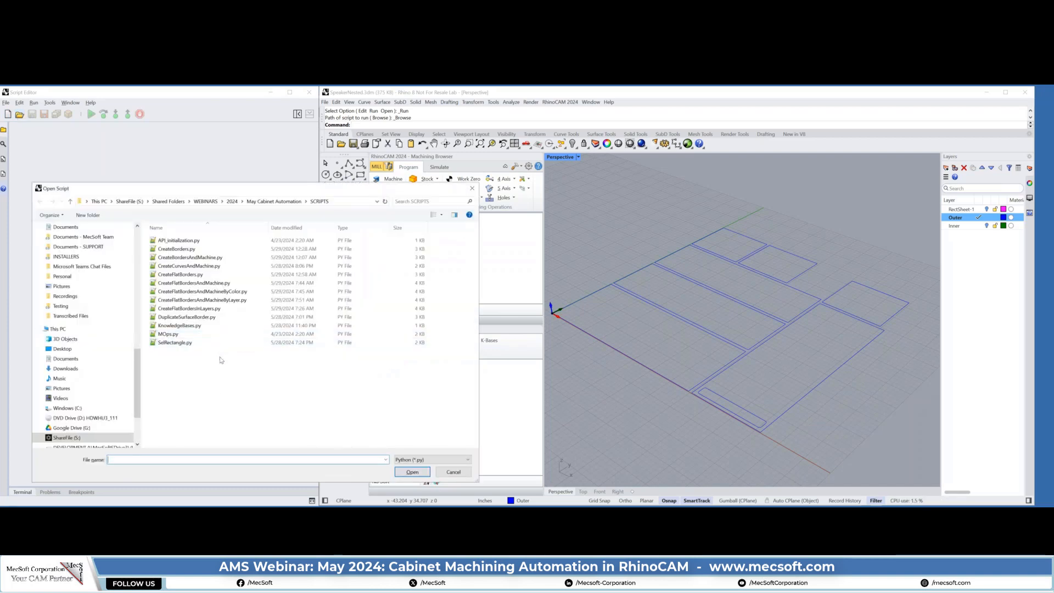
{"action": "double_click", "coordinate": [166, 309]}
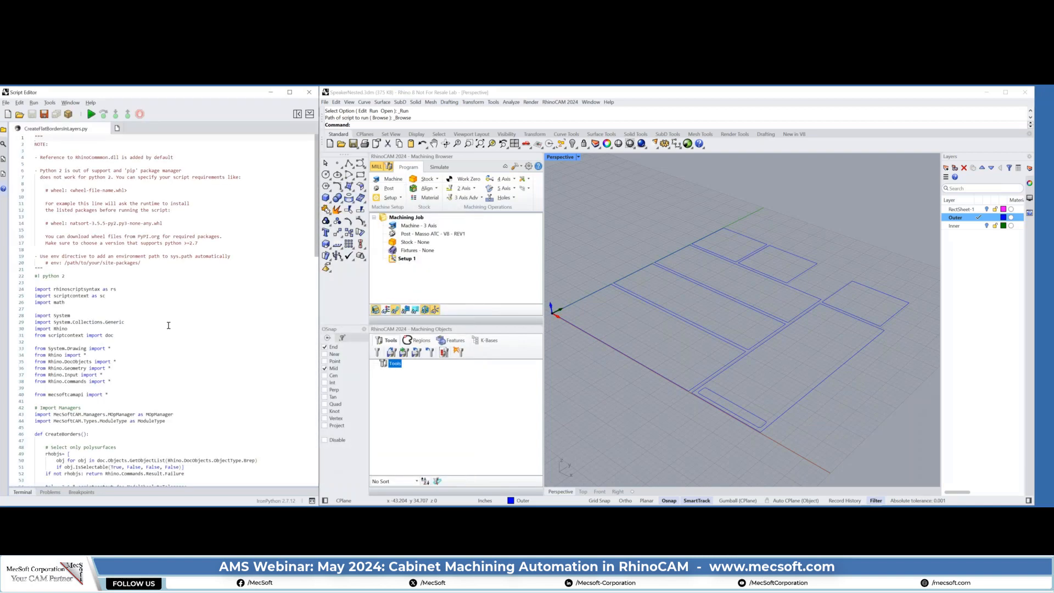
{"action": "scroll", "coordinate": [169, 325], "scroll_direction": "down", "scroll_amount": 9}
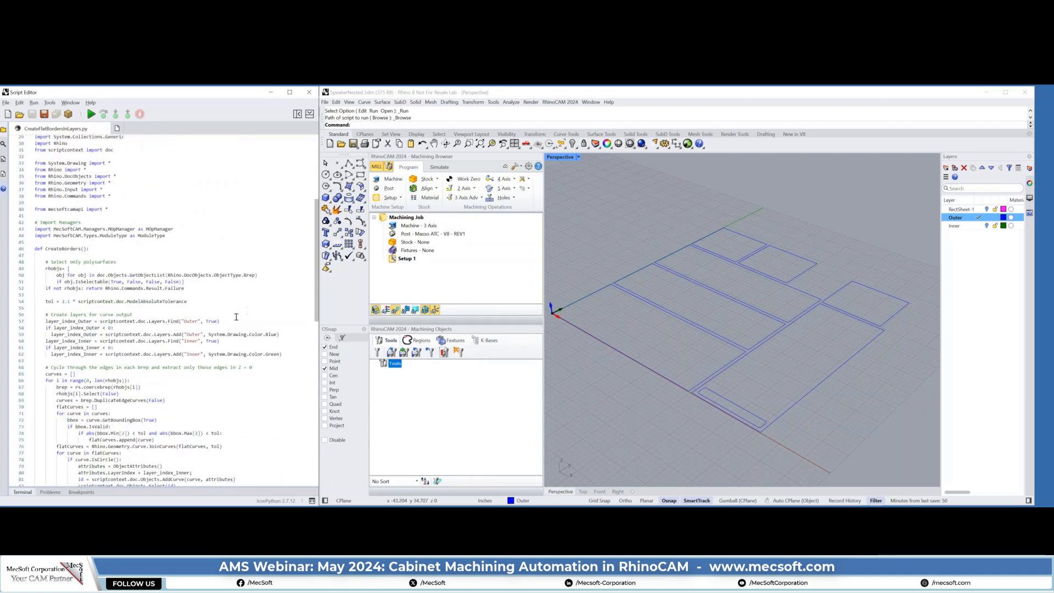
{"action": "scroll", "coordinate": [235, 317], "scroll_direction": "down", "scroll_amount": 2}
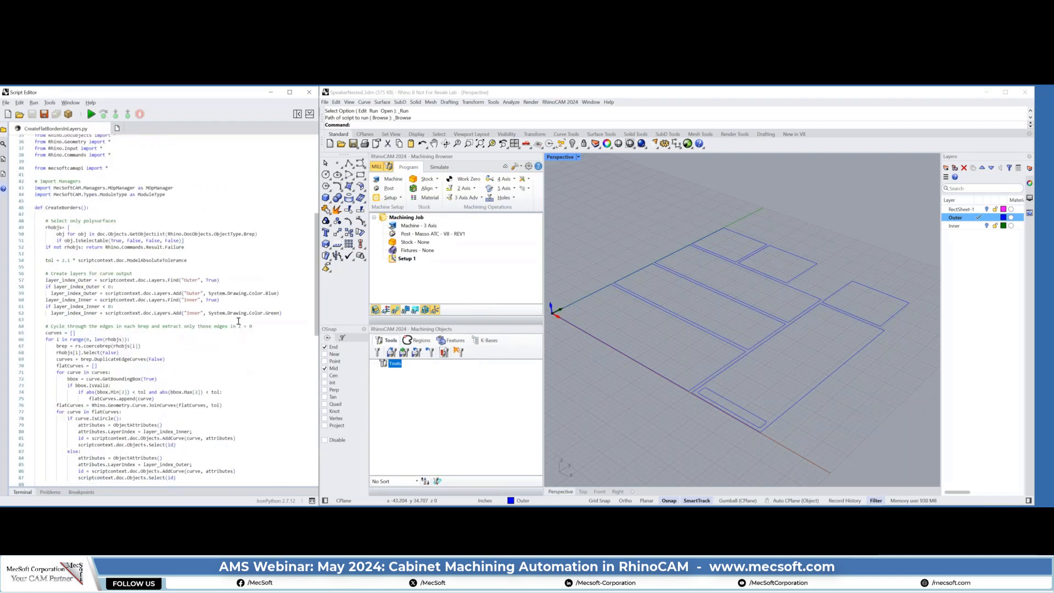
{"action": "scroll", "coordinate": [240, 322], "scroll_direction": "down", "scroll_amount": 1}
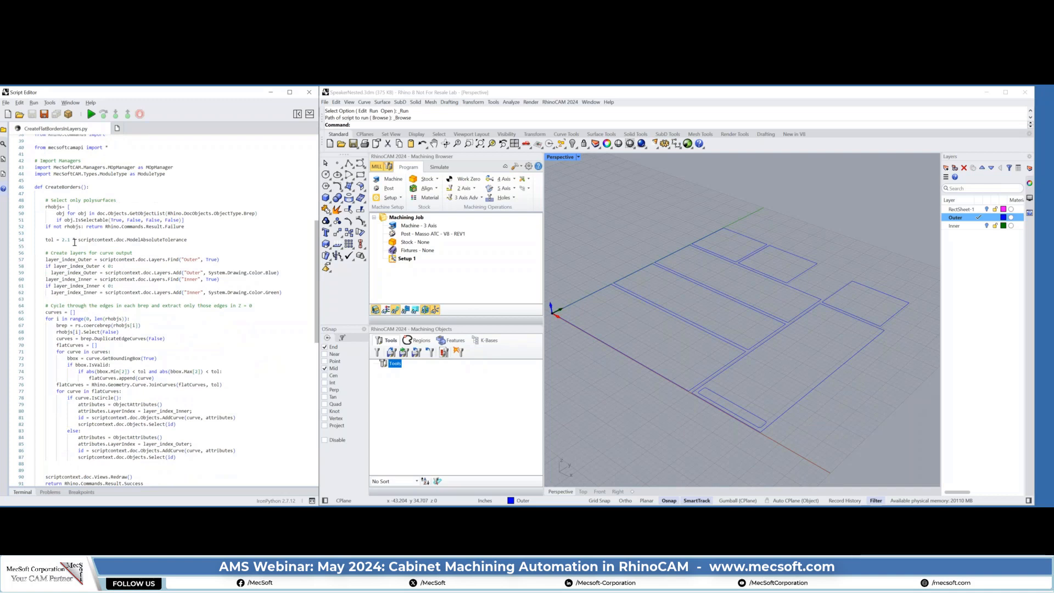
{"action": "left_click_drag", "start_coordinate": [37, 203], "coordinate": [34, 233]}
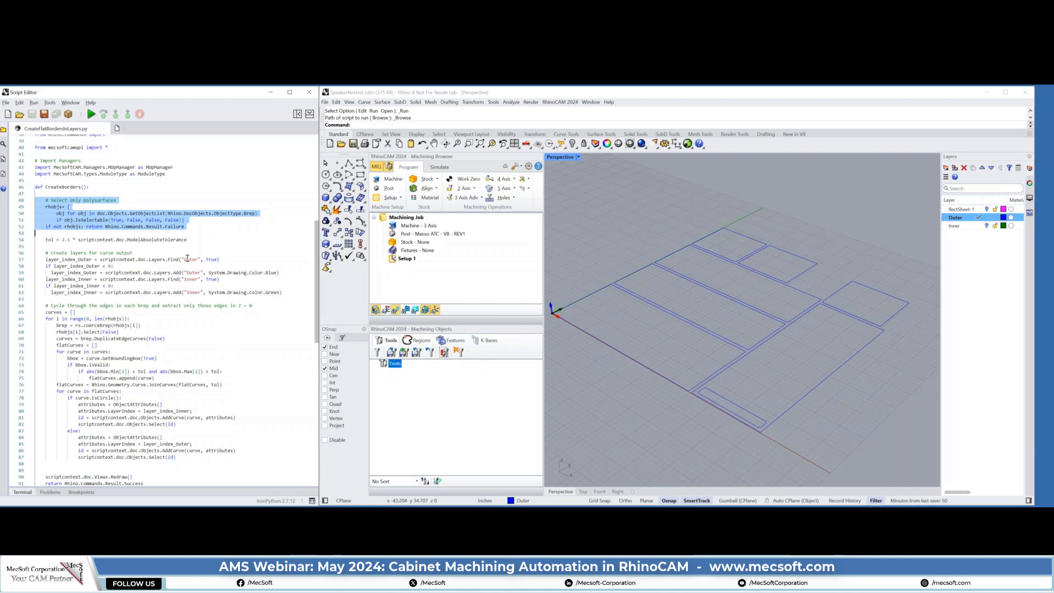
{"action": "left_click", "coordinate": [150, 284]}
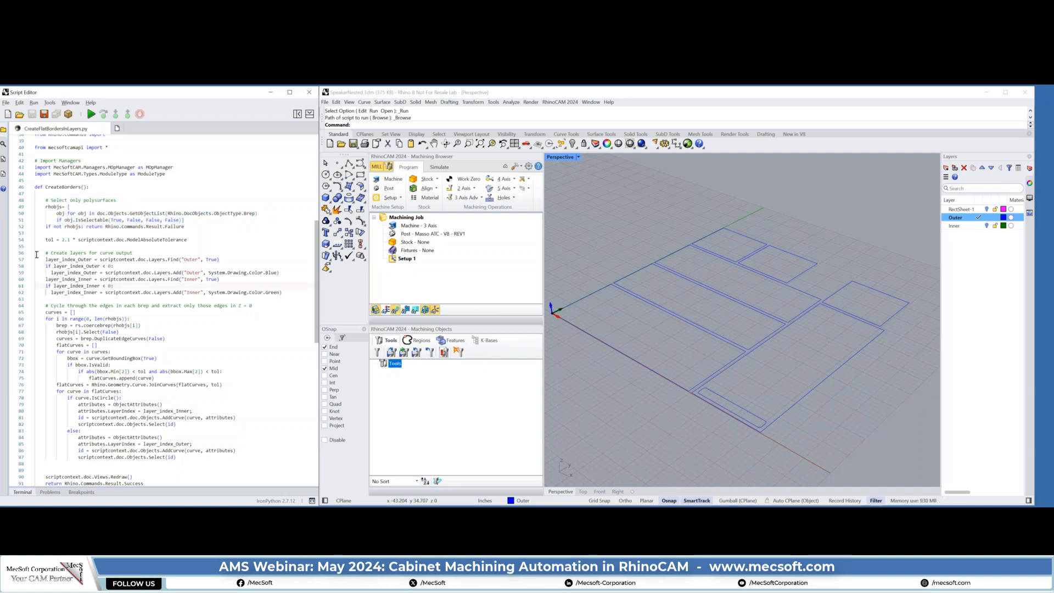
{"action": "left_click_drag", "start_coordinate": [37, 255], "coordinate": [39, 297]}
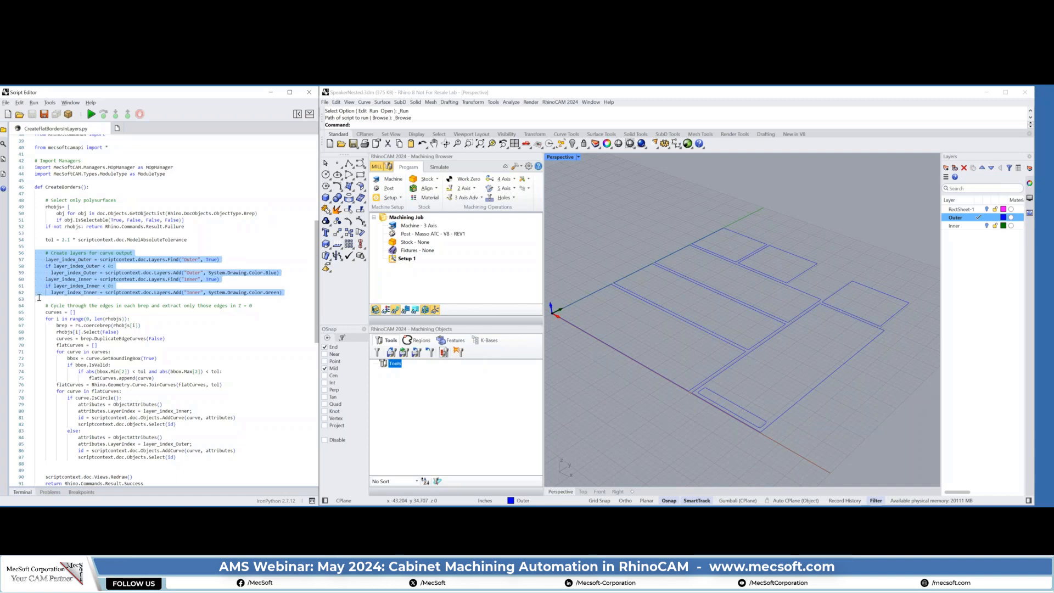
{"action": "scroll", "coordinate": [63, 292], "scroll_direction": "down", "scroll_amount": 2}
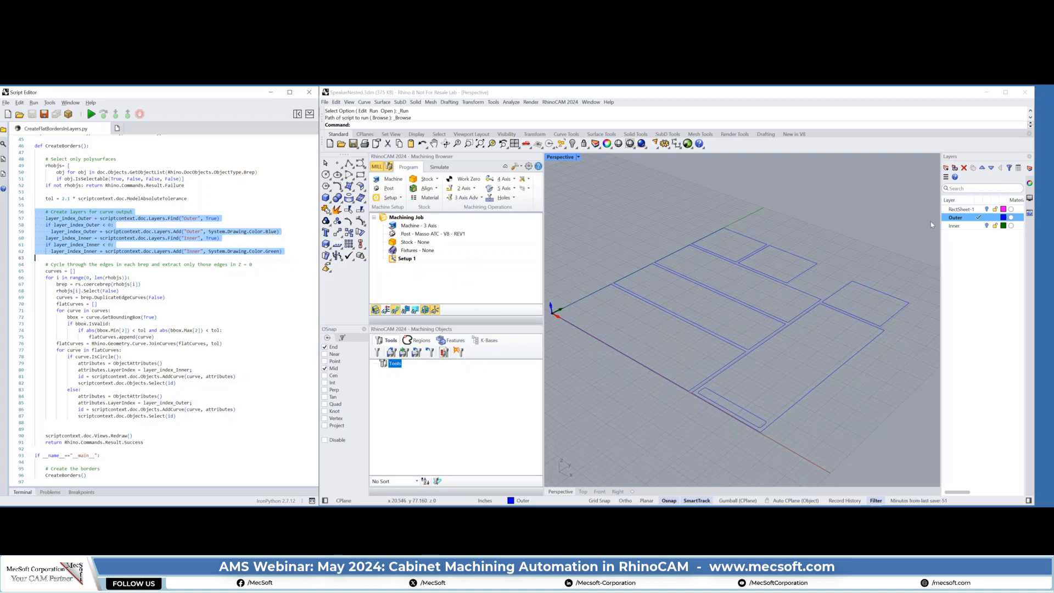
Make Inner the current layer with Outer hidden to isolate the inner curves, and redisplay the RectSheet and Outer layers.
{"action": "left_click", "coordinate": [992, 228]}
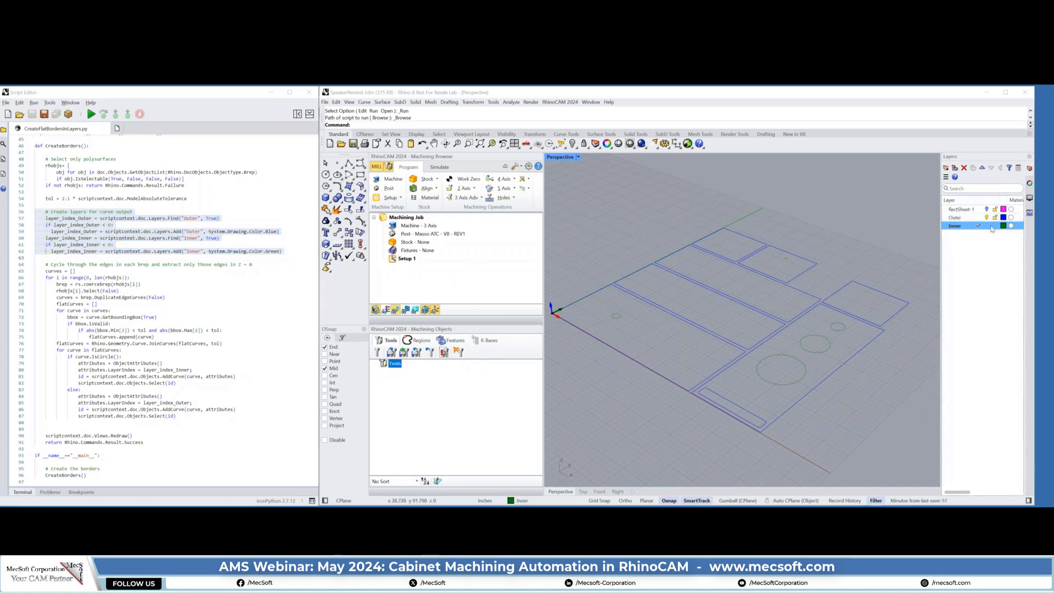
{"action": "left_click", "coordinate": [988, 220]}
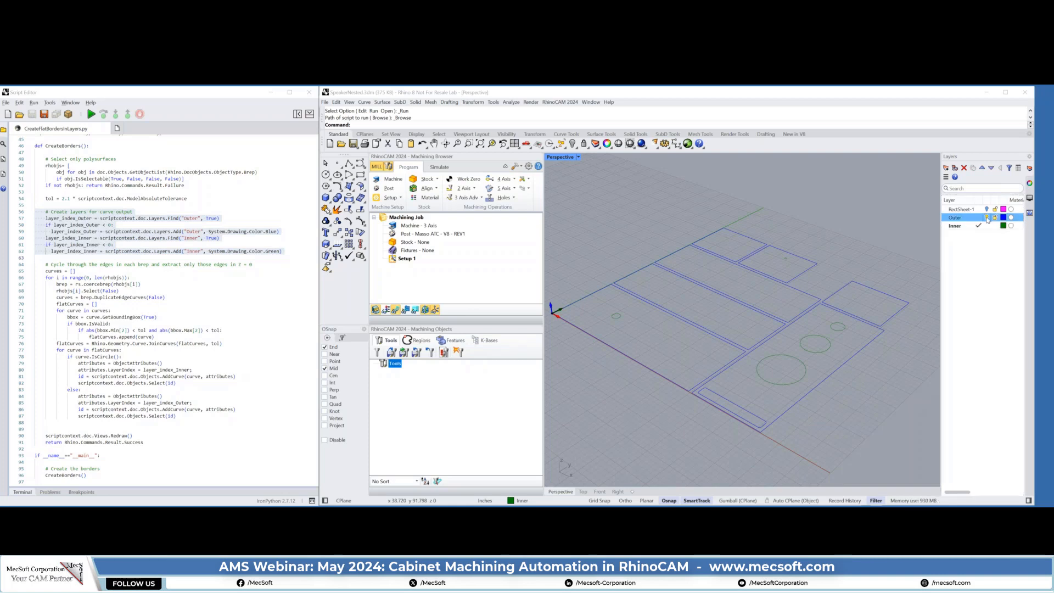
{"action": "left_click", "coordinate": [987, 217]}
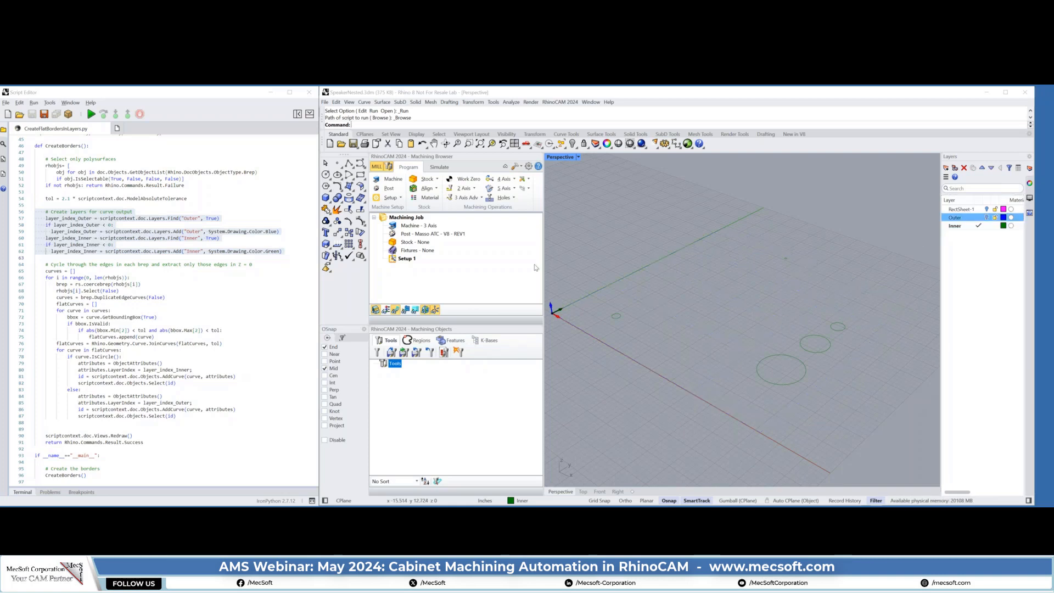
{"action": "scroll", "coordinate": [219, 310], "scroll_direction": "down", "scroll_amount": 1}
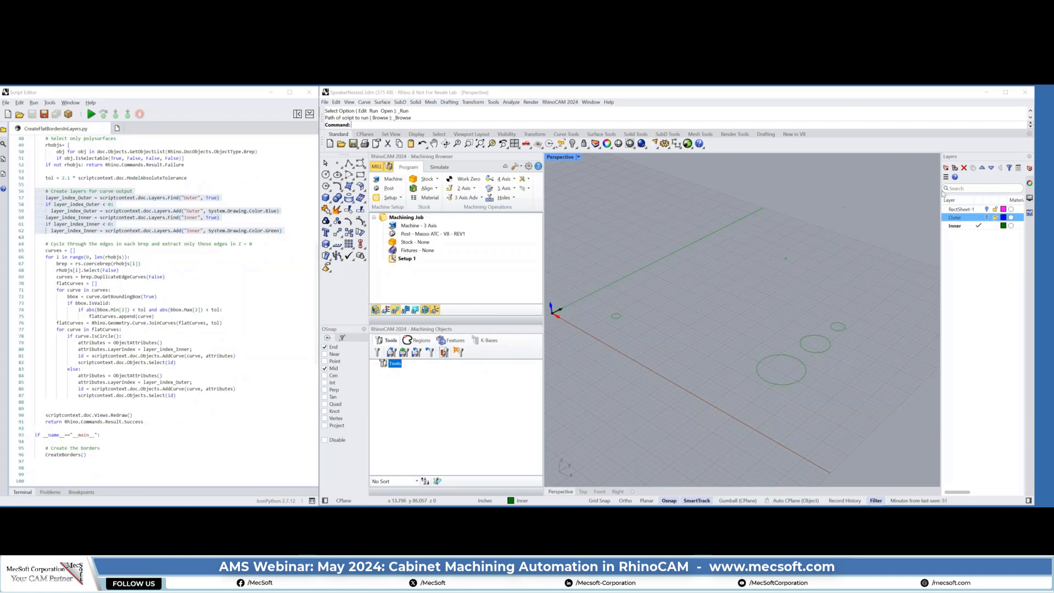
{"action": "left_click", "coordinate": [987, 209]}
{"action": "left_click", "coordinate": [987, 210]}
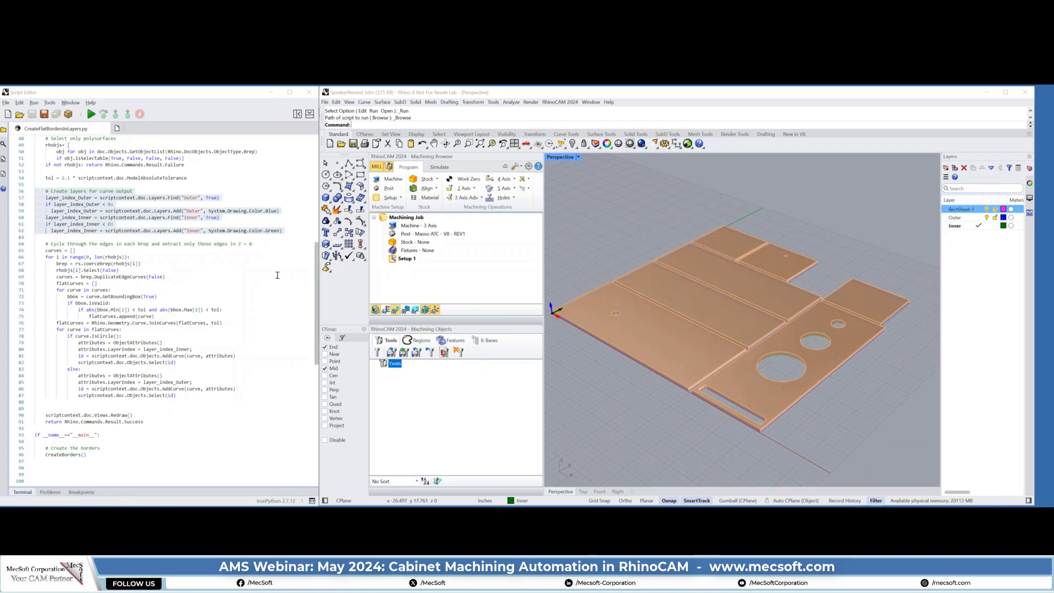
Examine the script loop that extracts edges at Z = 0 and assigns the resulting curves to the Inner or Outer layer.
{"action": "scroll", "coordinate": [48, 307], "scroll_direction": "down", "scroll_amount": 1}
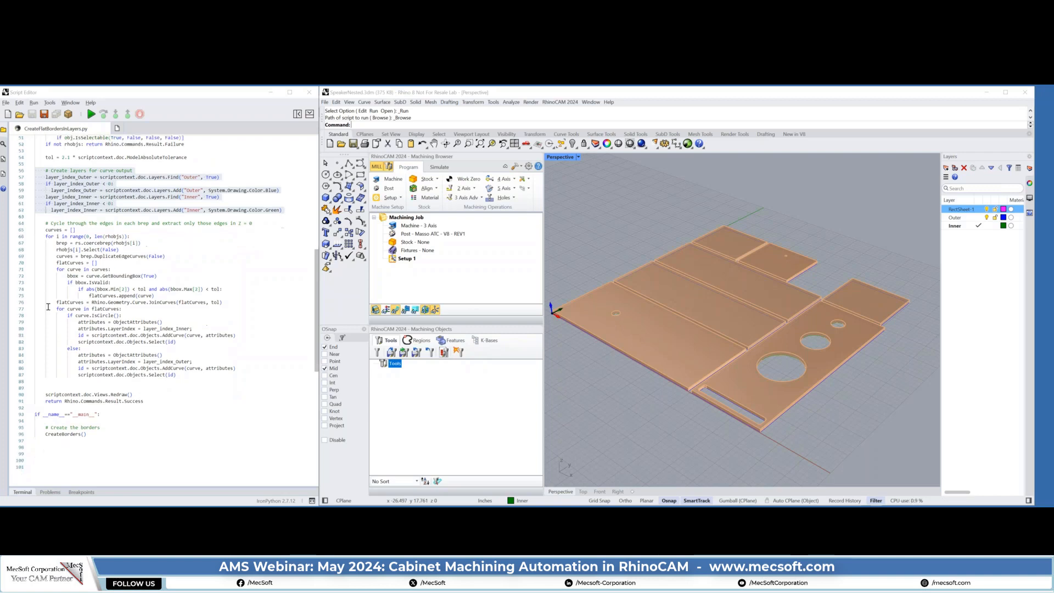
{"action": "left_click_drag", "start_coordinate": [36, 223], "coordinate": [35, 381]}
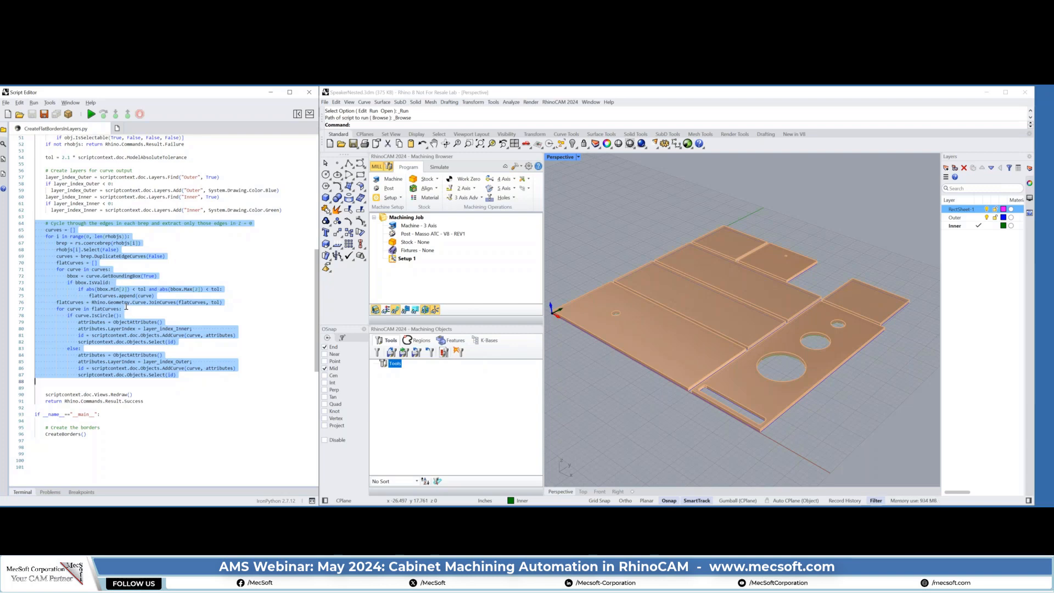
{"action": "scroll", "coordinate": [105, 263], "scroll_direction": "down", "scroll_amount": 1}
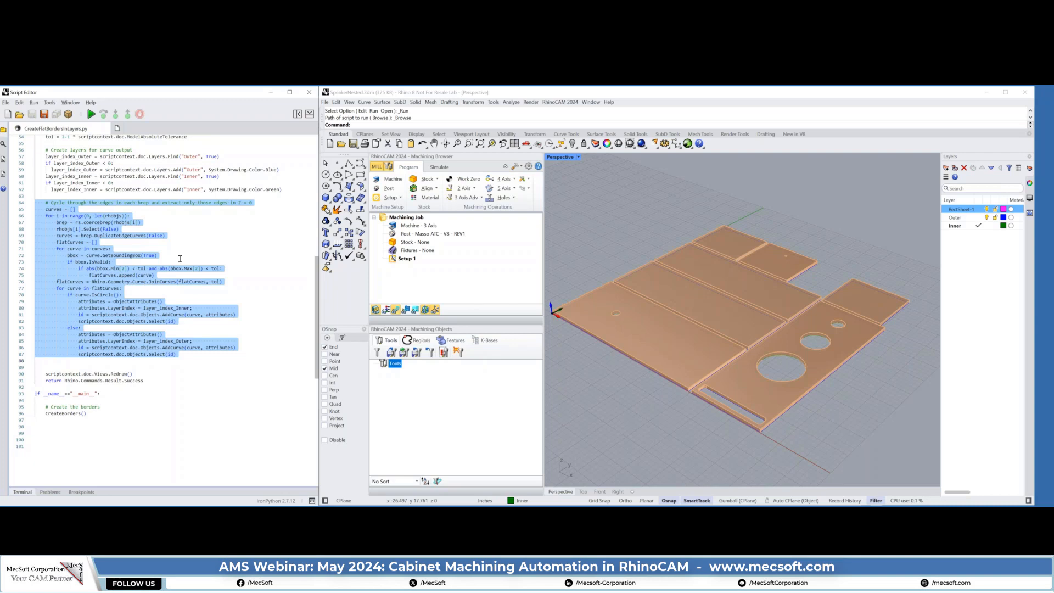
{"action": "left_click", "coordinate": [633, 411]}
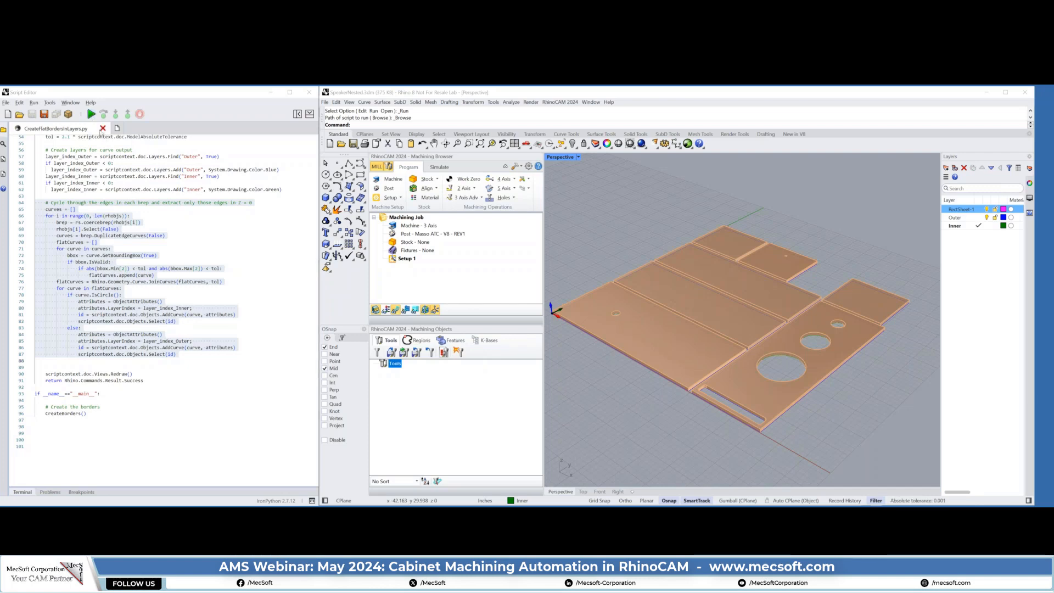
Close the layer script, open CreateFlatBorders.py, and examine how it assigns green and blue colors to the border curves.
{"action": "left_click", "coordinate": [102, 129]}
{"action": "left_click", "coordinate": [6, 103]}
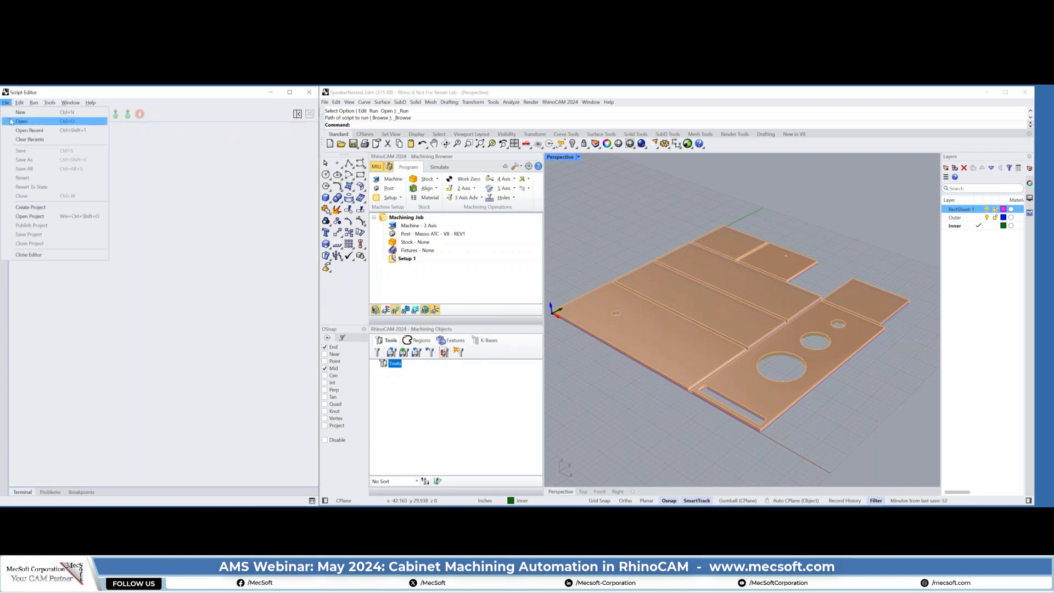
{"action": "left_click", "coordinate": [11, 121]}
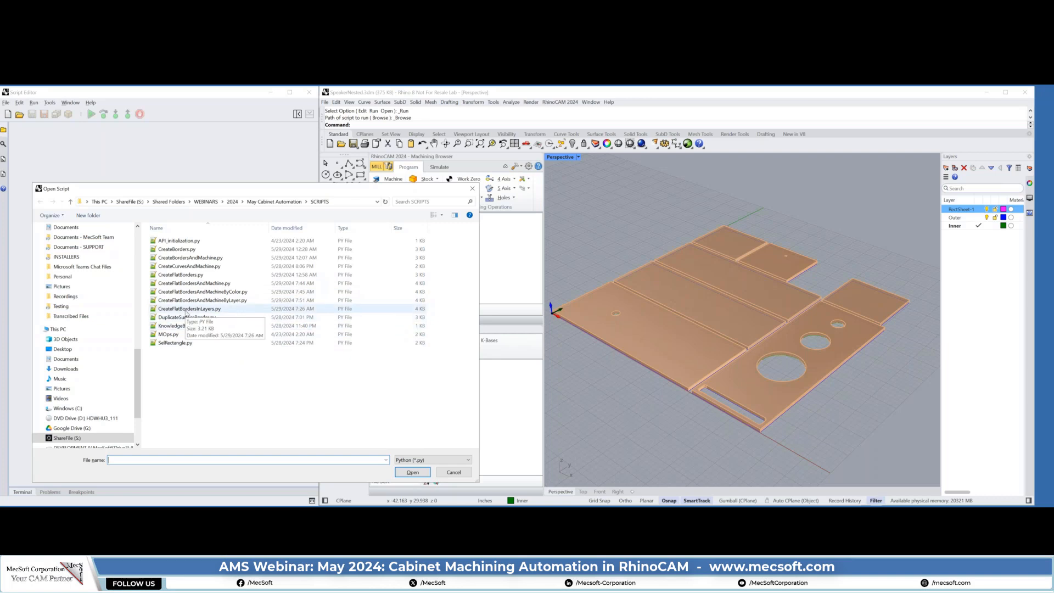
{"action": "double_click", "coordinate": [177, 274]}
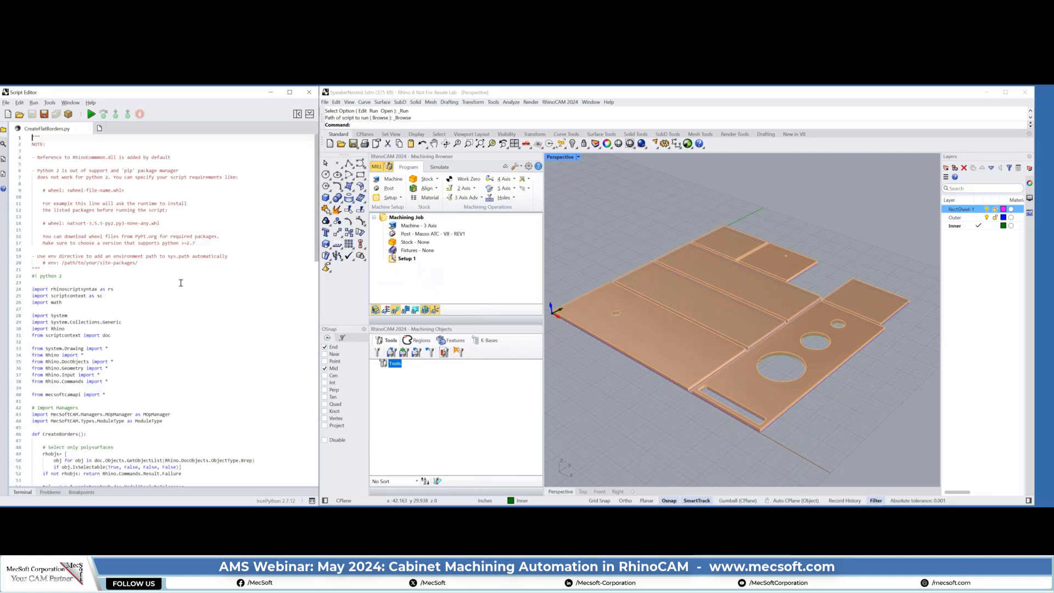
{"action": "scroll", "coordinate": [214, 321], "scroll_direction": "down", "scroll_amount": 15}
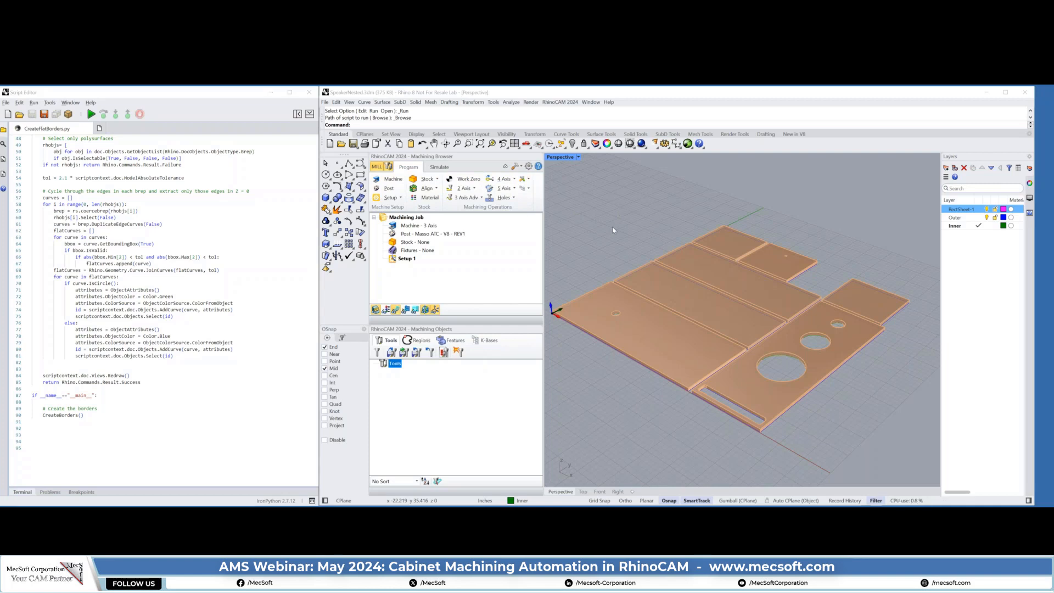
Undo the recent layer visibility and current-layer changes in the nested speaker model.
{"action": "key", "text": "ctrl+z"}
{"action": "key", "text": "ctrl+z"}
{"action": "key", "text": "ctrl+z"}
{"action": "key", "text": "ctrl+z"}
{"action": "key", "text": "ctrl+z"}
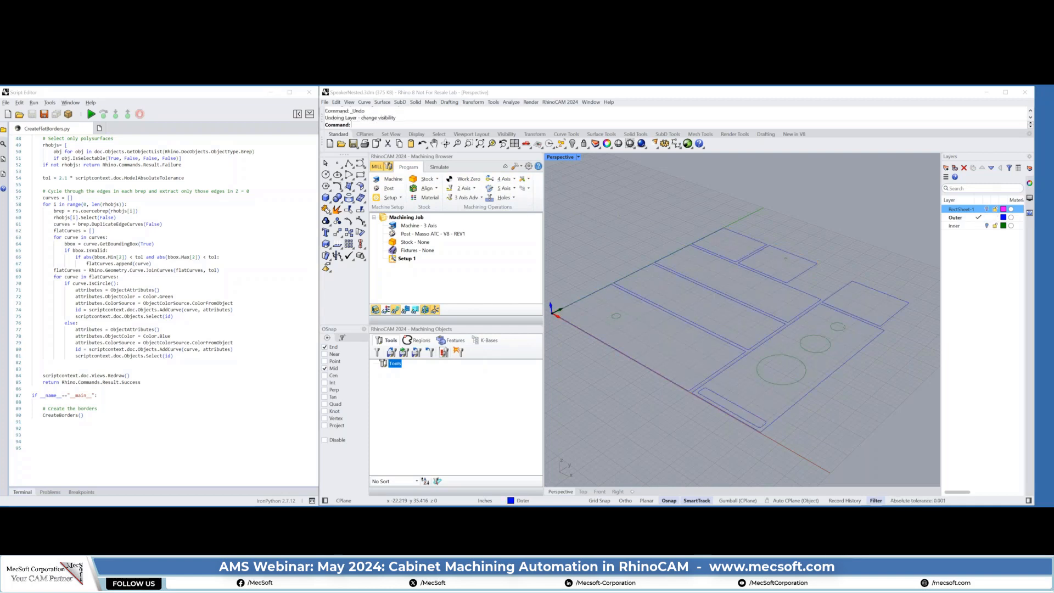
{"action": "key", "text": "ctrl+z"}
{"action": "key", "text": "ctrl+z"}
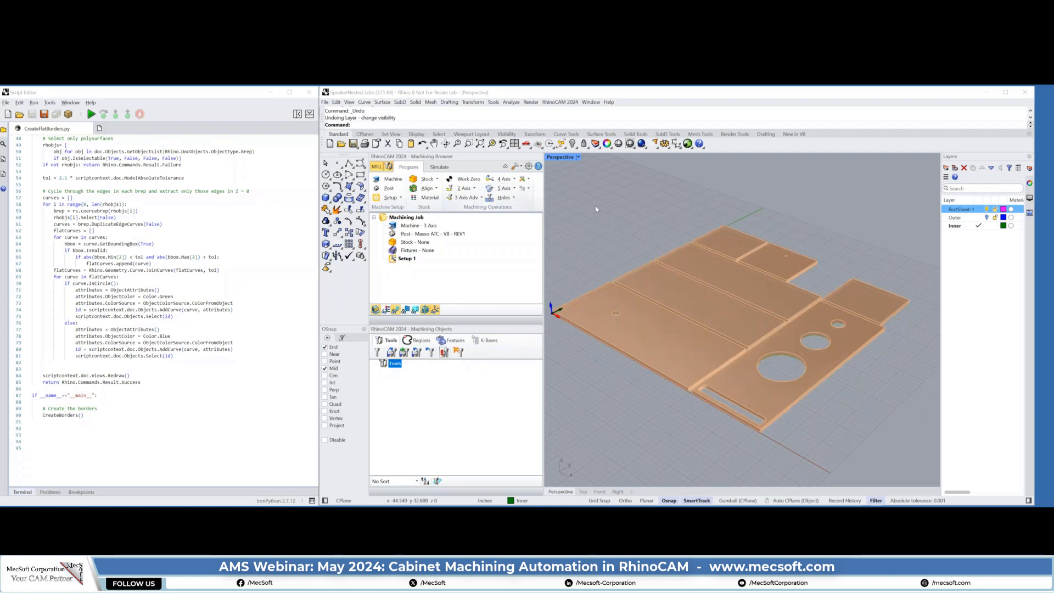
Reopen SpeakerNested.3dm from the recent files, discarding the changes, to restore the original nested panels.
{"action": "left_click", "coordinate": [325, 103]}
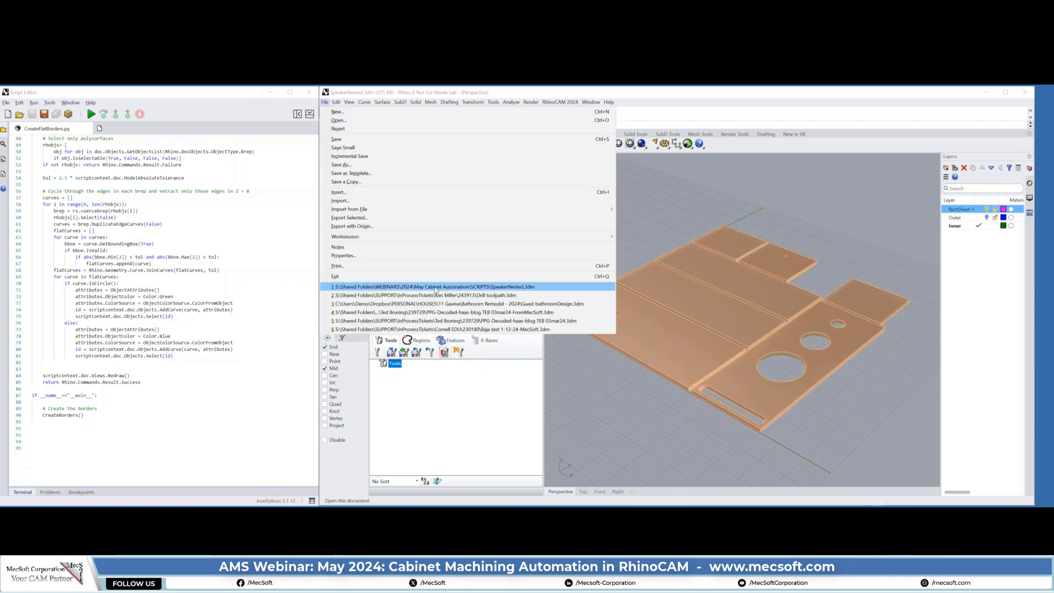
{"action": "left_click", "coordinate": [435, 287]}
{"action": "left_click", "coordinate": [682, 320]}
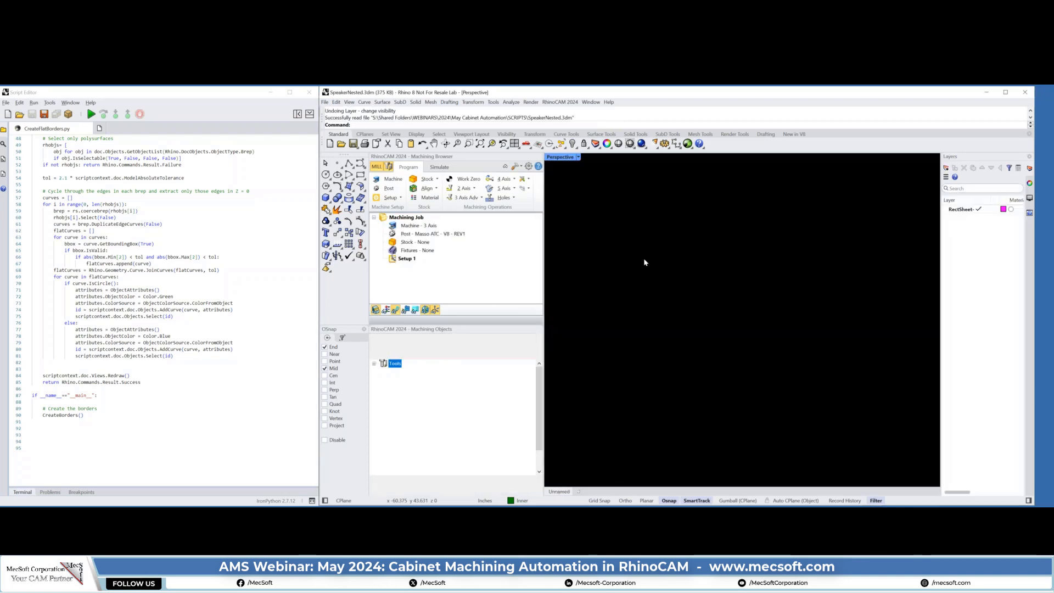
{"action": "right_click_drag", "start_coordinate": [667, 363], "coordinate": [656, 387]}
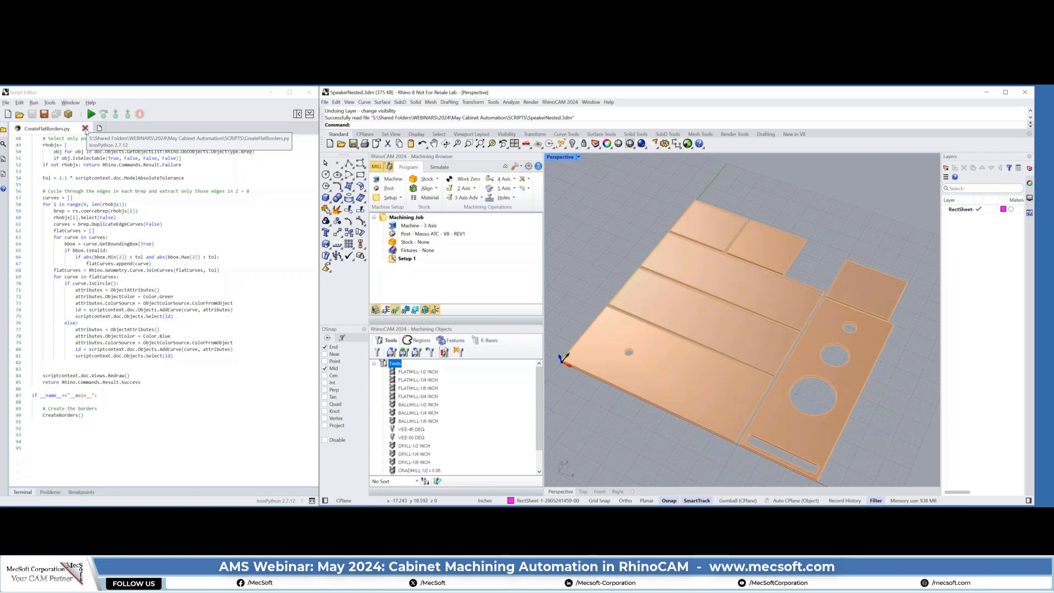
Close CreateFlatBorders.py and run the CreateFlatBordersAndMachineByLayer.py script on the nested speaker panels.
{"action": "left_click", "coordinate": [85, 129]}
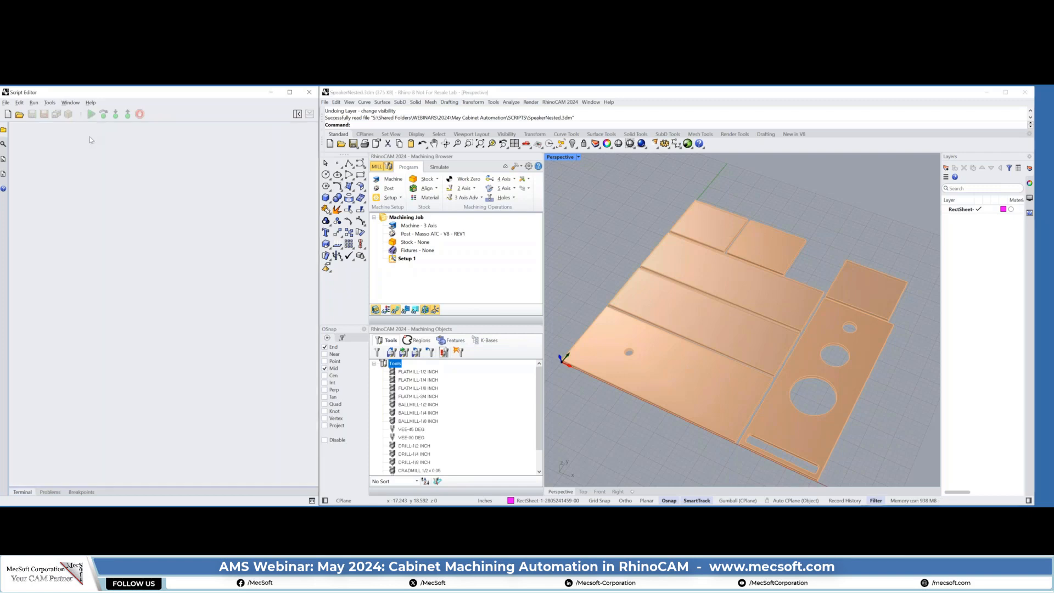
{"action": "left_click", "coordinate": [491, 125]}
{"action": "left_click", "coordinate": [495, 102]}
{"action": "mouse_move", "coordinate": [516, 142]}
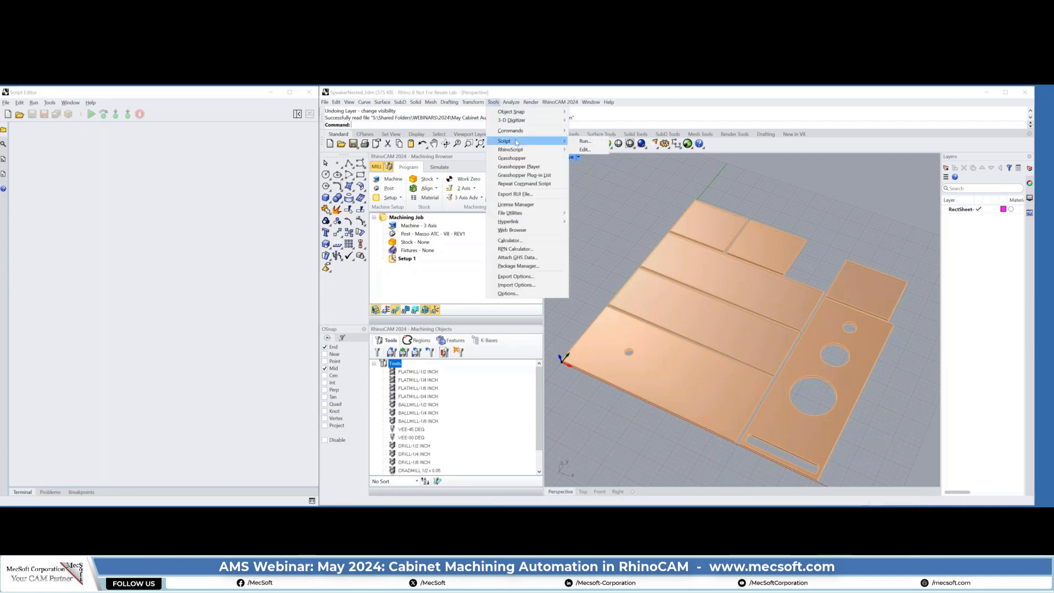
{"action": "left_click", "coordinate": [583, 141]}
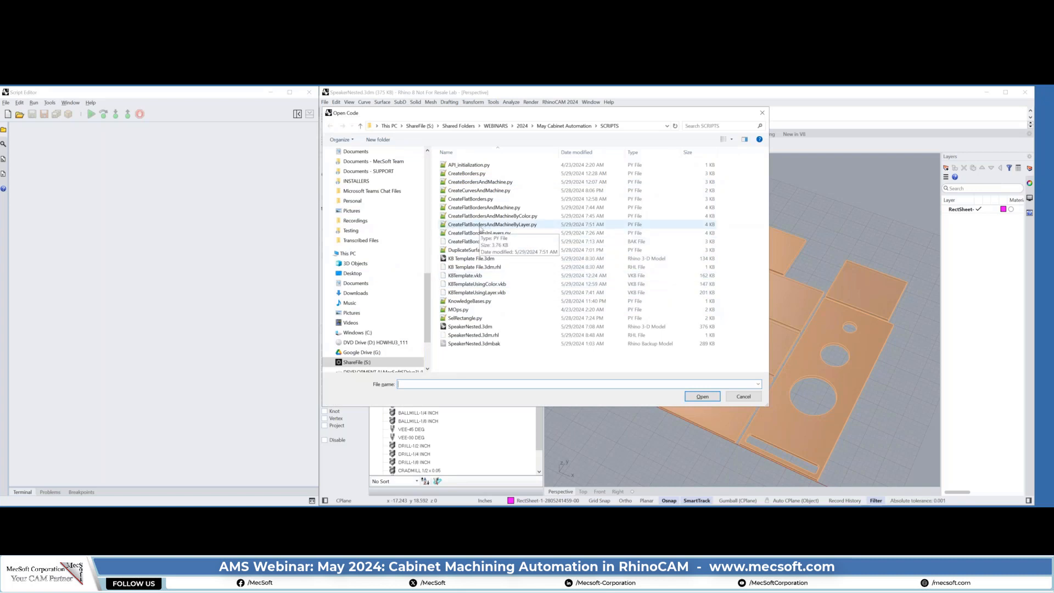
{"action": "double_click", "coordinate": [481, 229]}
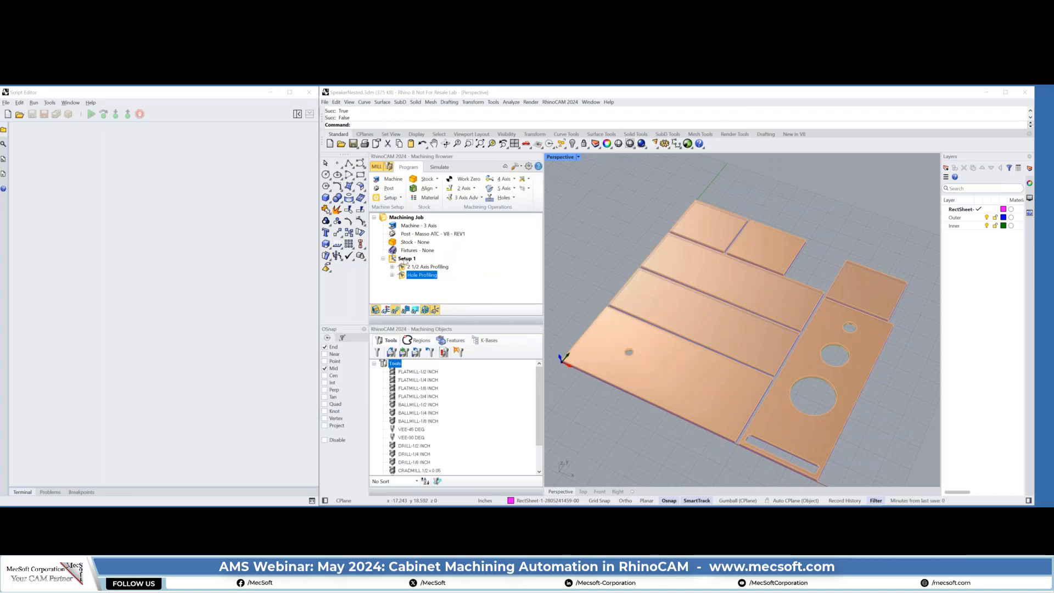
Try to regenerate the 2 1/2 Axis Profiling and Hole Profiling operations under Setup 1.
{"action": "right_click", "coordinate": [405, 259]}
{"action": "left_click", "coordinate": [427, 266]}
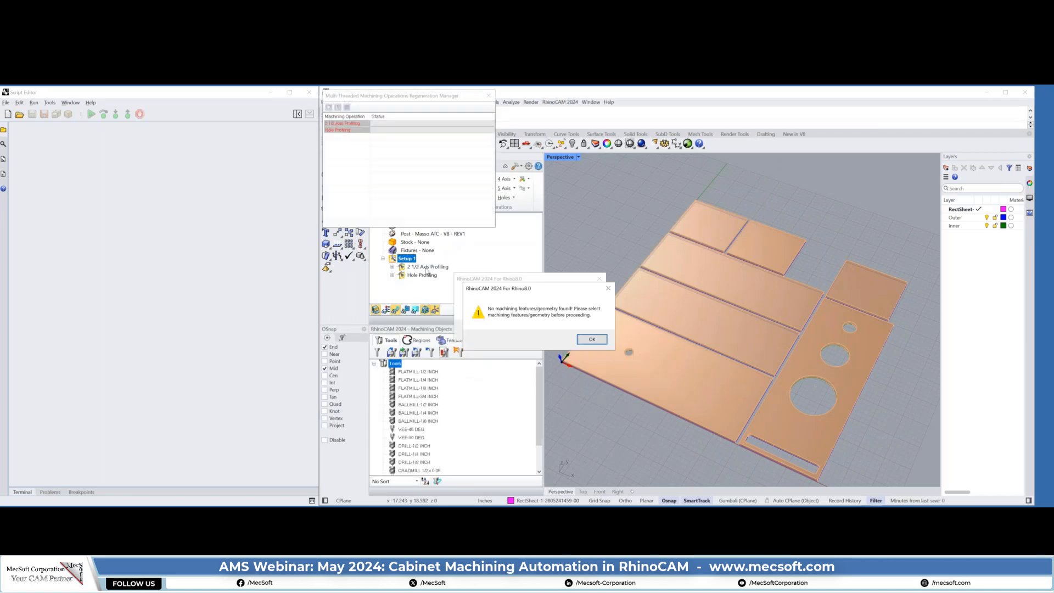
{"action": "left_click", "coordinate": [592, 338]}
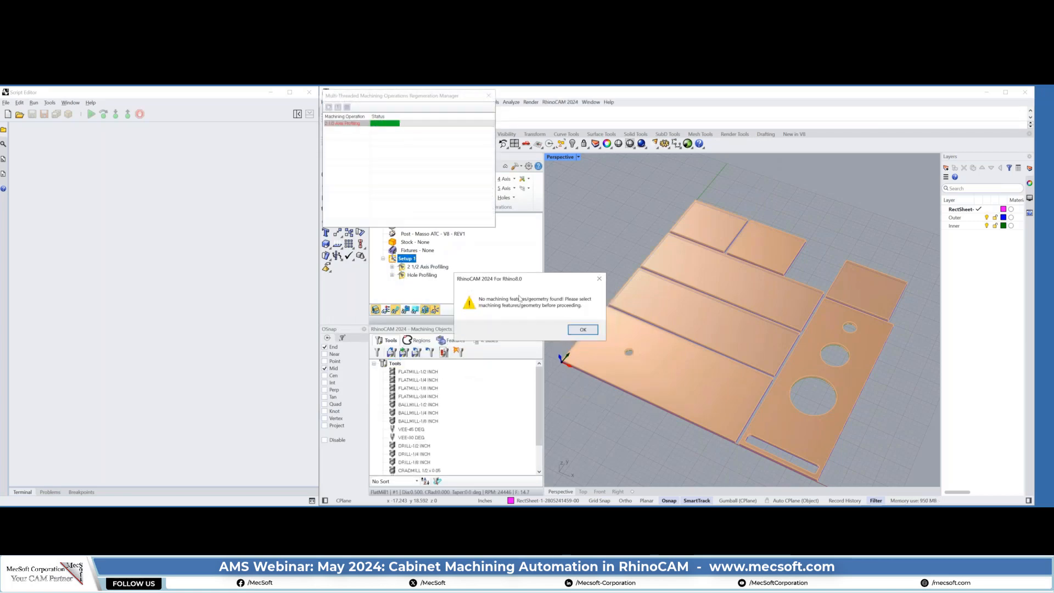
{"action": "left_click", "coordinate": [595, 333]}
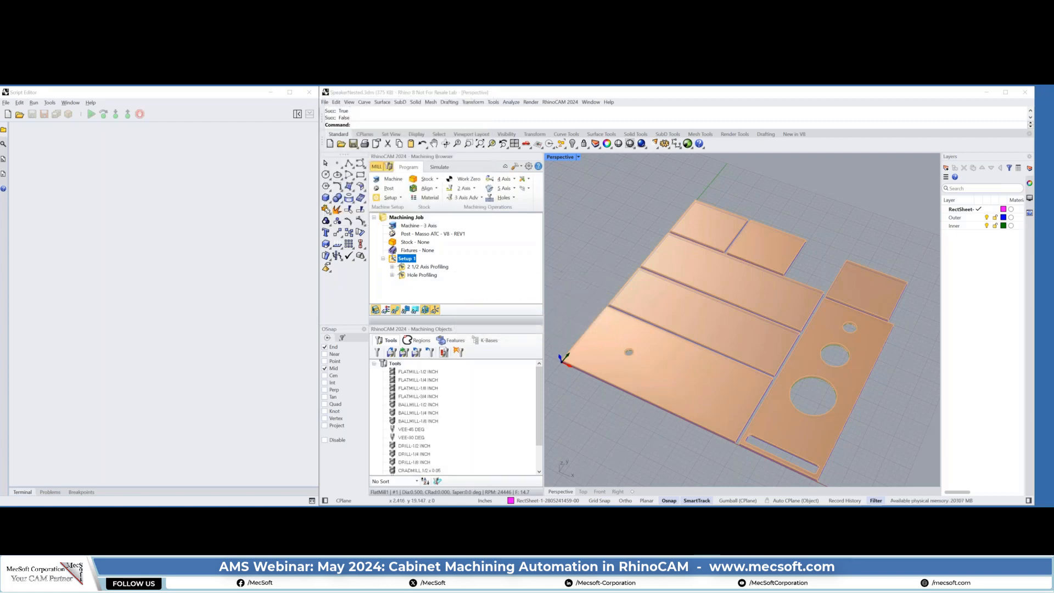
{"action": "mouse_move", "coordinate": [629, 291]}
{"action": "right_mouse_down"}
{"action": "mouse_move", "coordinate": [624, 326]}
{"action": "mouse_move", "coordinate": [621, 308]}
{"action": "right_mouse_up"}
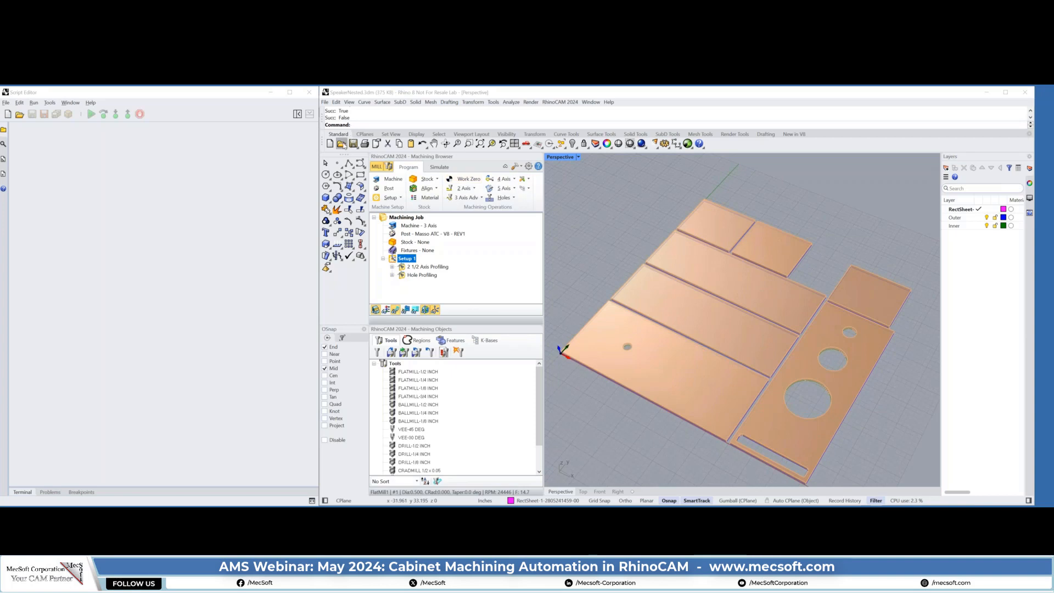
{"action": "left_click", "coordinate": [341, 144]}
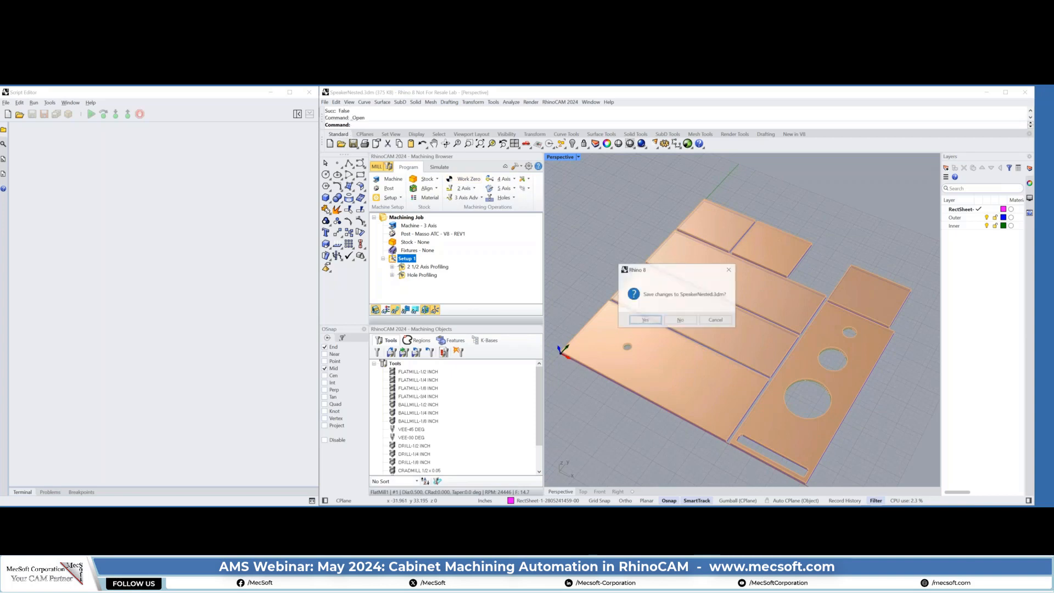
{"action": "left_click", "coordinate": [680, 320]}
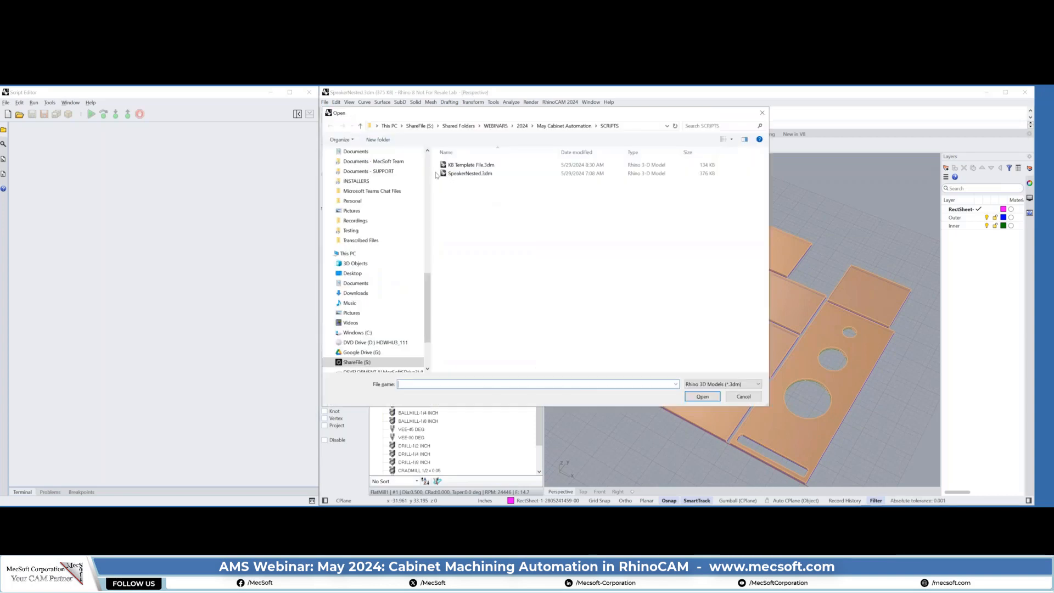
{"action": "left_click", "coordinate": [735, 399]}
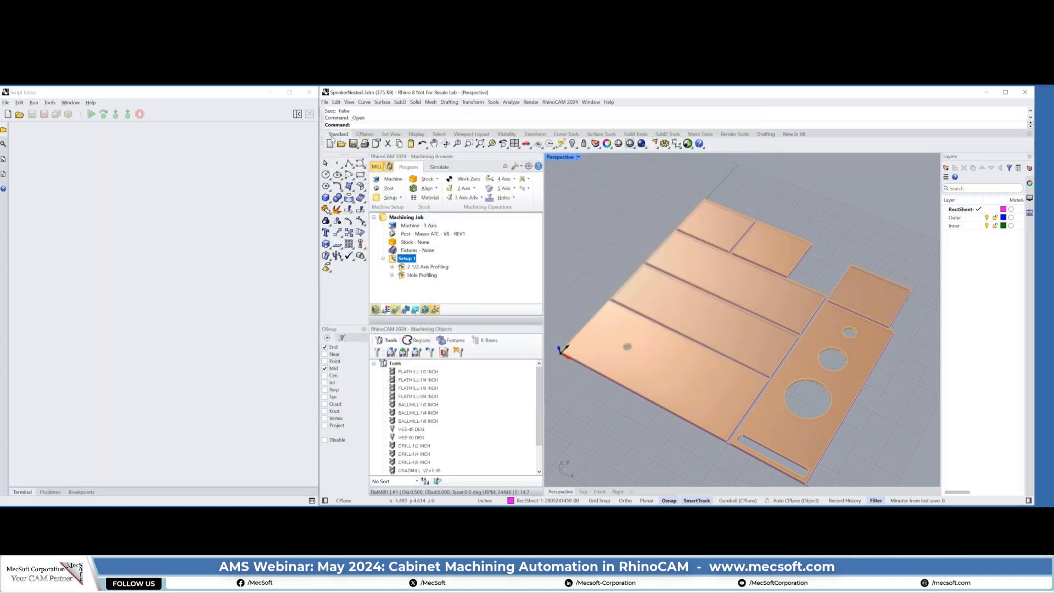
Reopen SpeakerNested.3dm from the SCRIPTS folder, discarding the current changes.
{"action": "left_click", "coordinate": [341, 144]}
{"action": "left_click", "coordinate": [681, 322]}
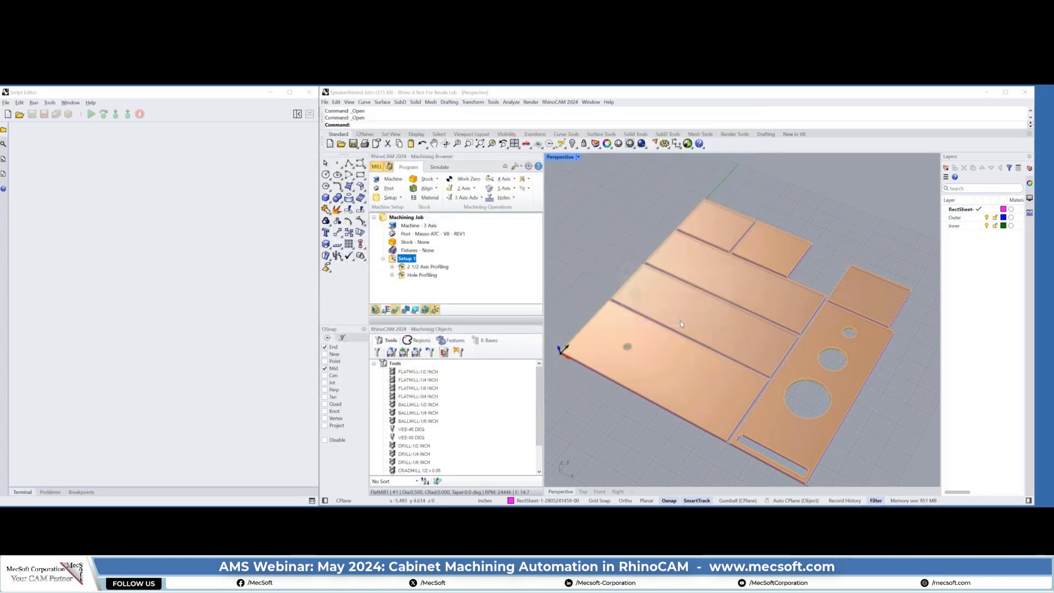
{"action": "right_click", "coordinate": [471, 173]}
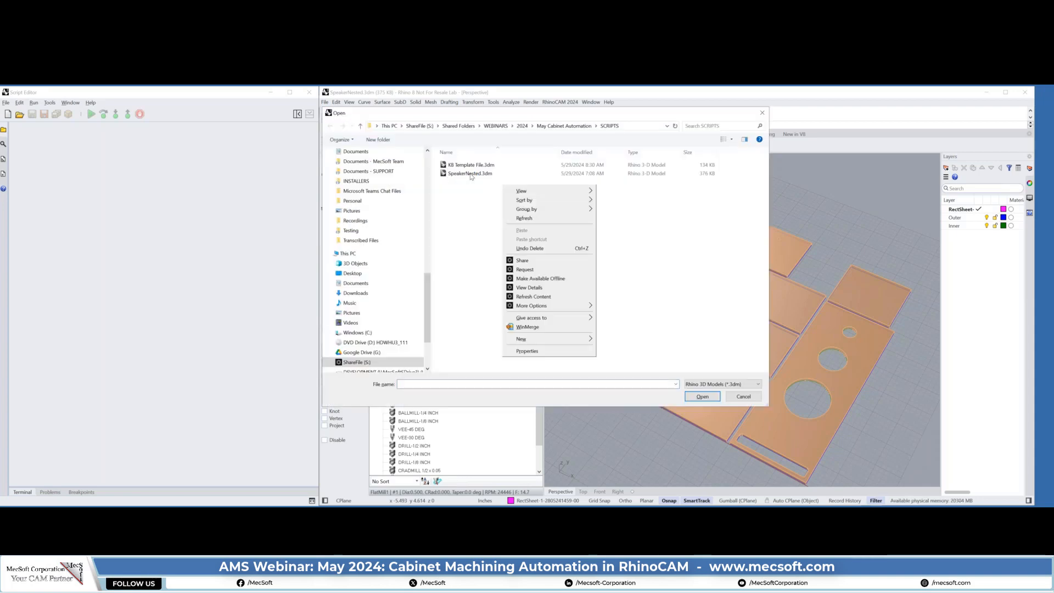
{"action": "left_click", "coordinate": [519, 190]}
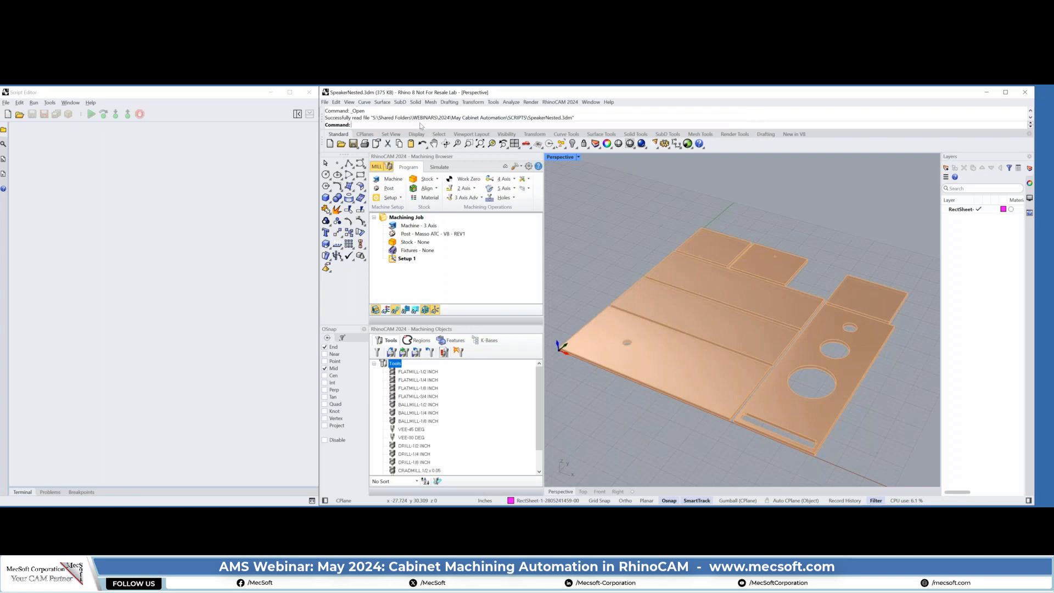
Run the CreateFlatBordersAndMachineByColor.py script on the nested speaker panels.
{"action": "type", "text": "Run"}
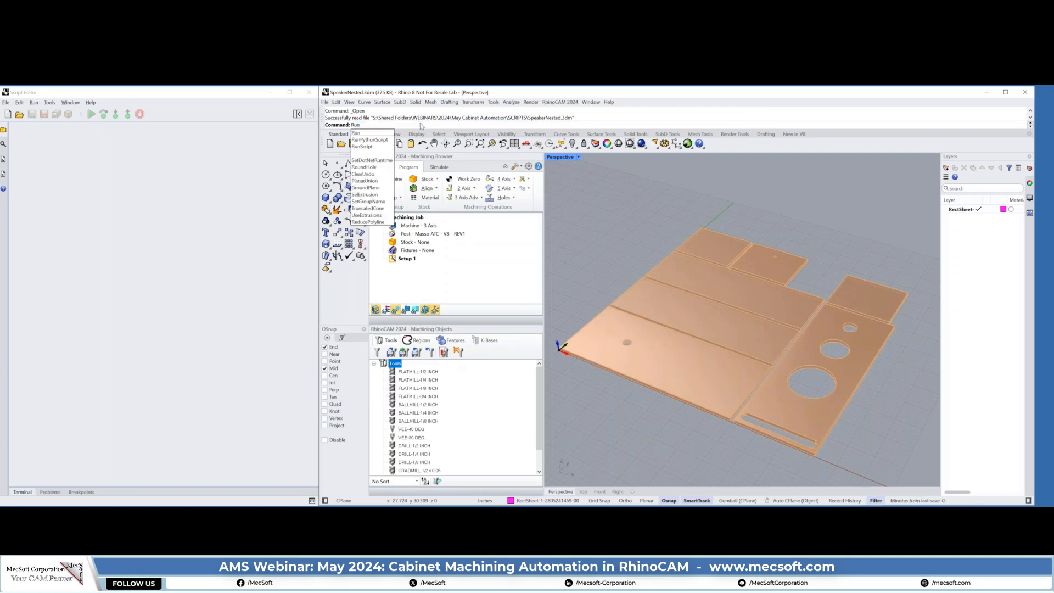
{"action": "left_click", "coordinate": [494, 102]}
{"action": "mouse_move", "coordinate": [523, 143]}
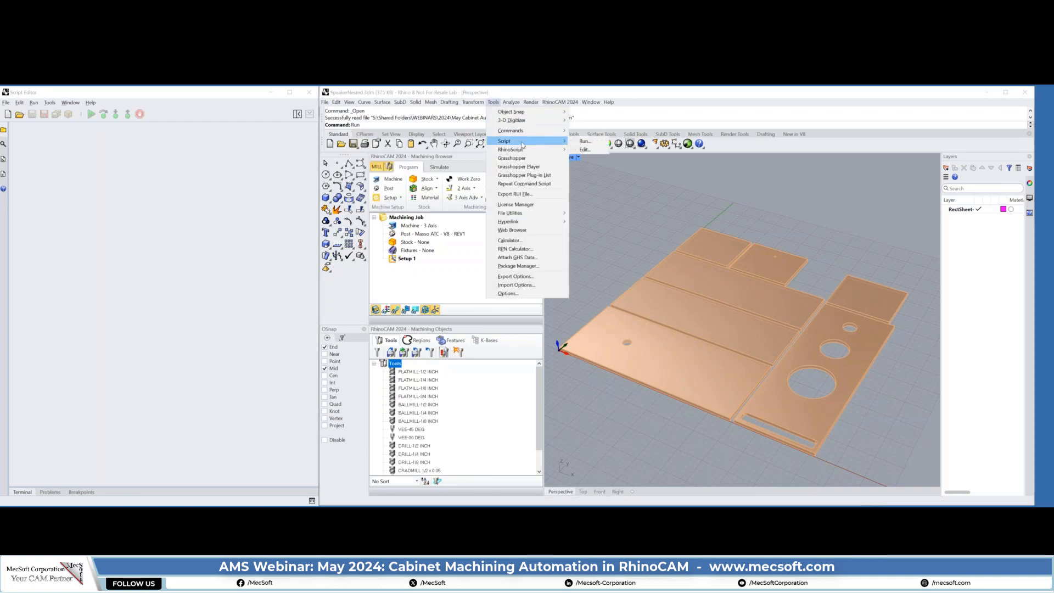
{"action": "left_click", "coordinate": [583, 141]}
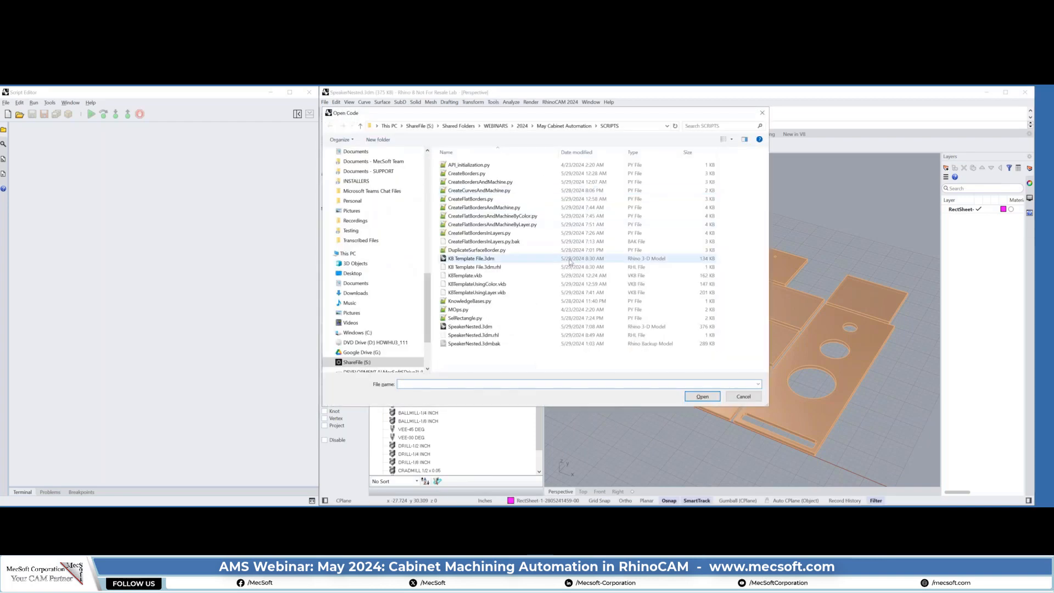
{"action": "double_click", "coordinate": [451, 216]}
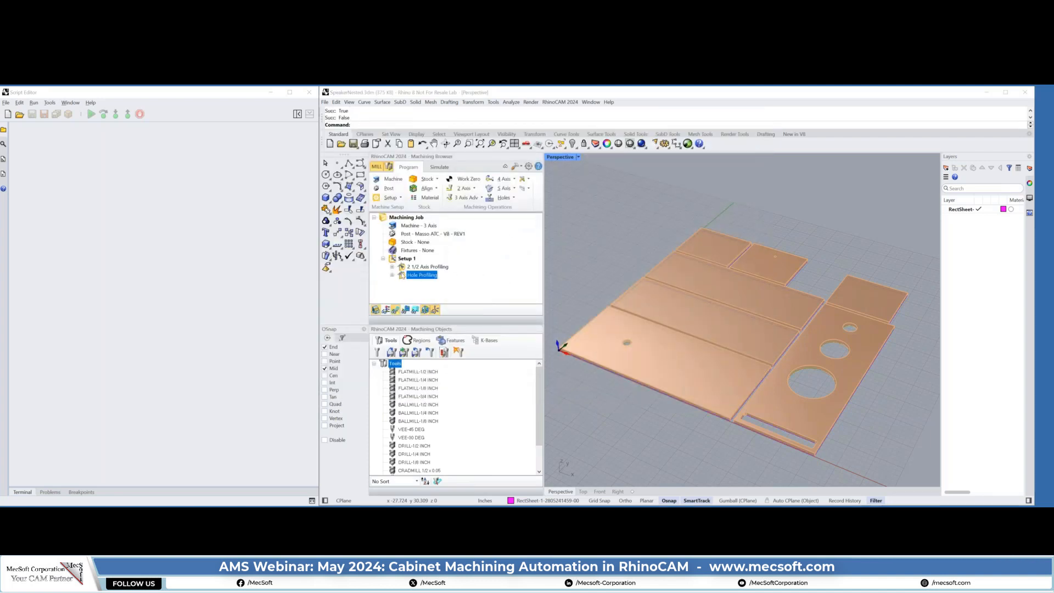
Try to regenerate the profiling operations under Setup 1 that the color-based script loaded.
{"action": "left_click", "coordinate": [406, 261]}
{"action": "right_click", "coordinate": [406, 260]}
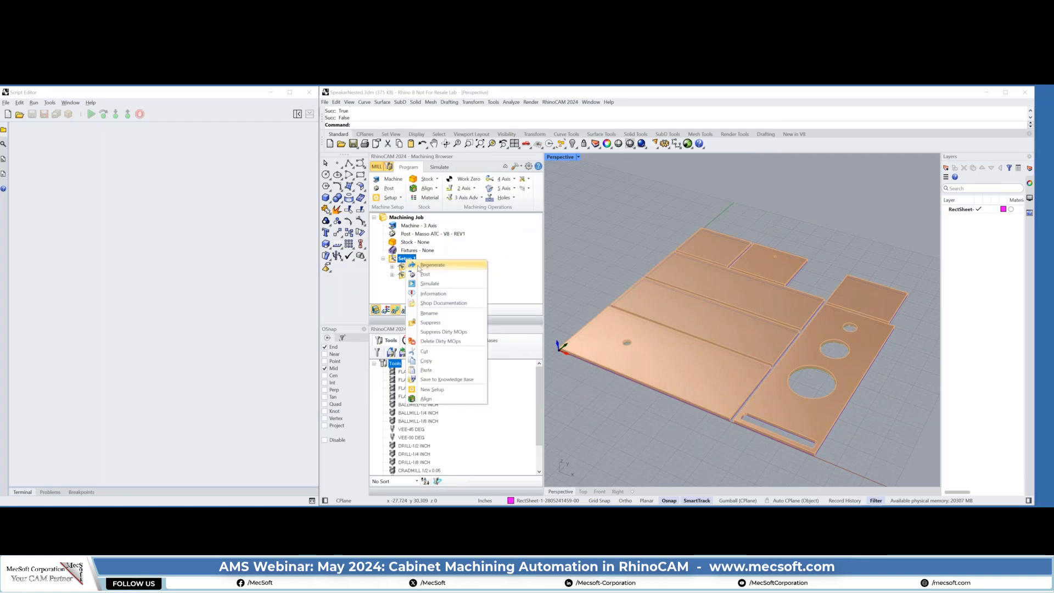
{"action": "left_click", "coordinate": [426, 266]}
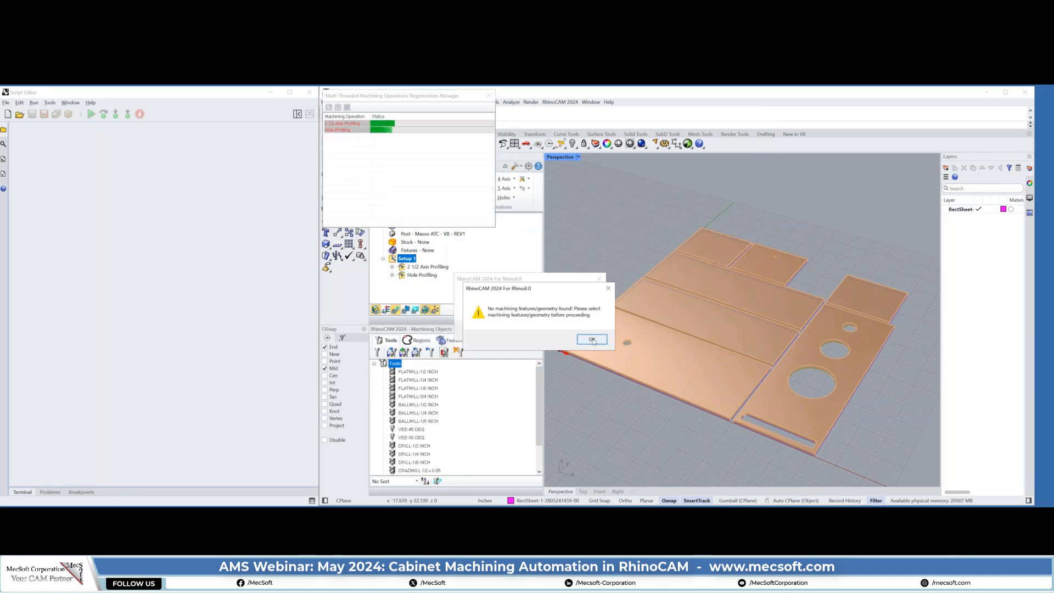
{"action": "left_click", "coordinate": [593, 338]}
{"action": "left_click", "coordinate": [588, 331]}
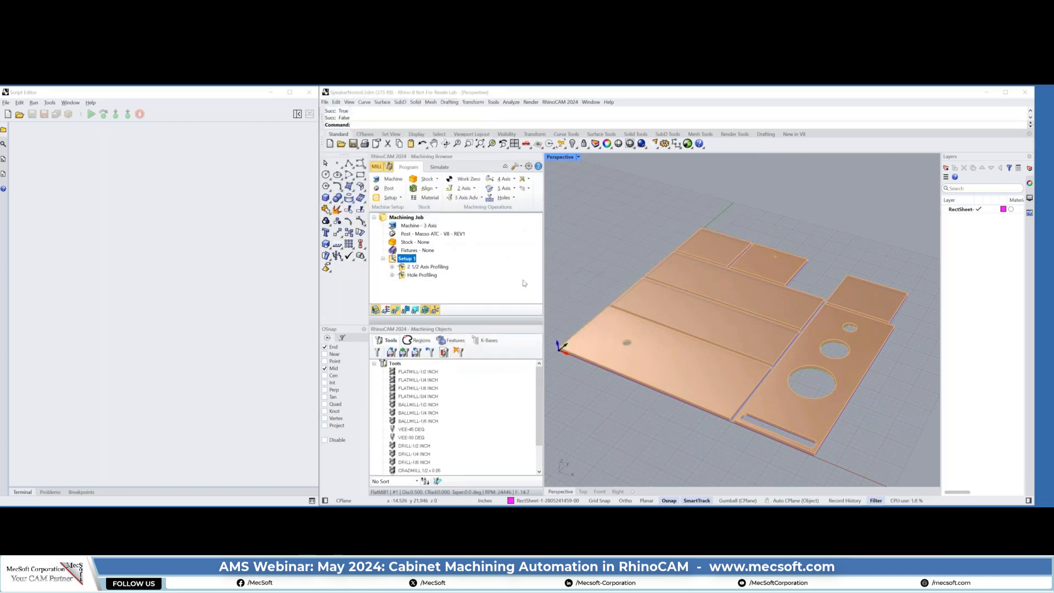
Delete Setup 1 with its 2 1/2 Axis Profiling and Hole Profiling operations from the machining job.
{"action": "left_click", "coordinate": [423, 275]}
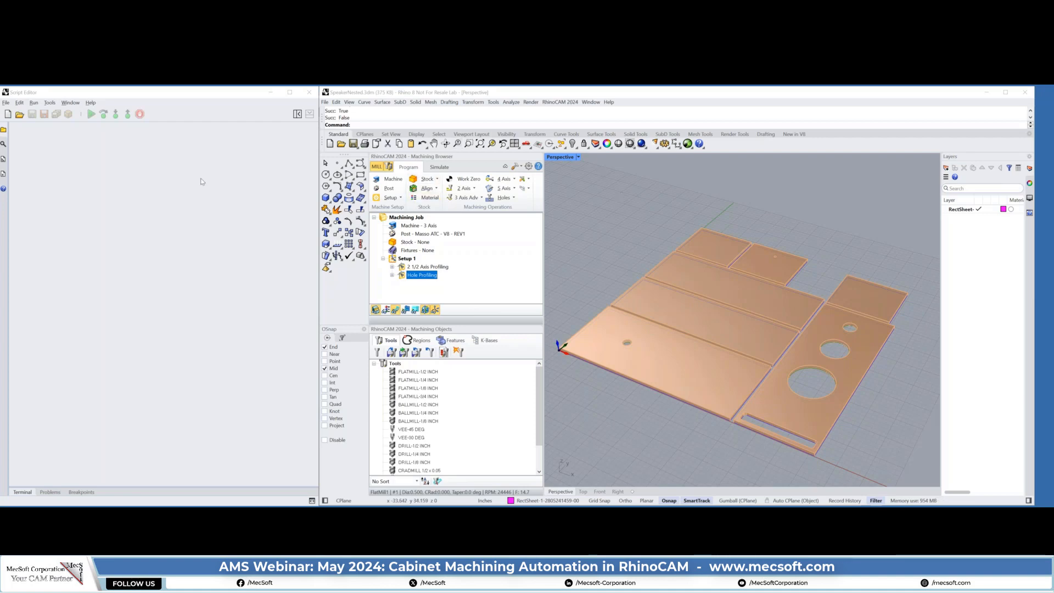
{"action": "left_click", "coordinate": [408, 260]}
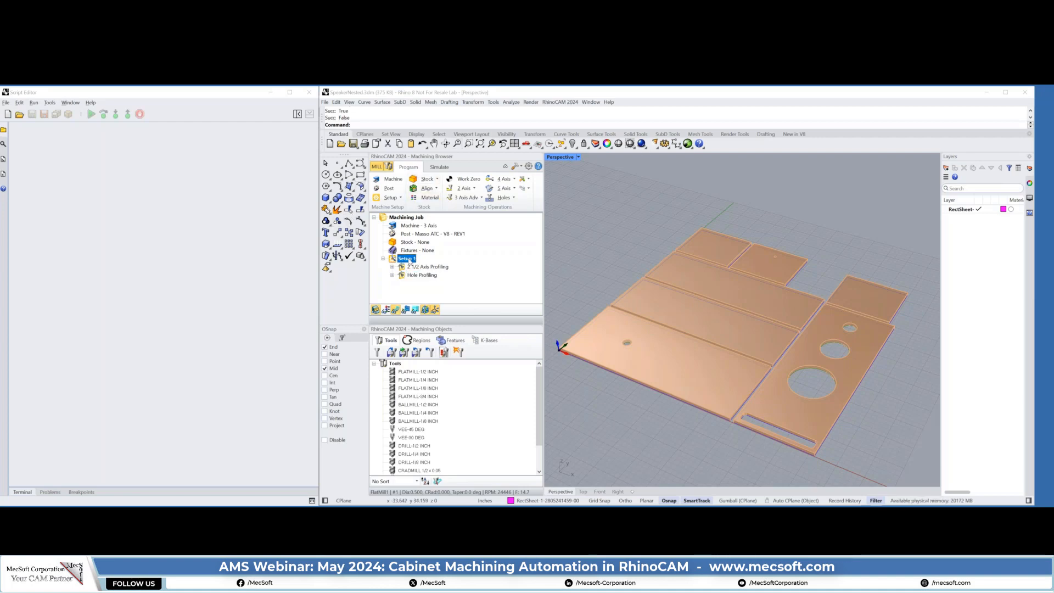
{"action": "key", "text": "Delete"}
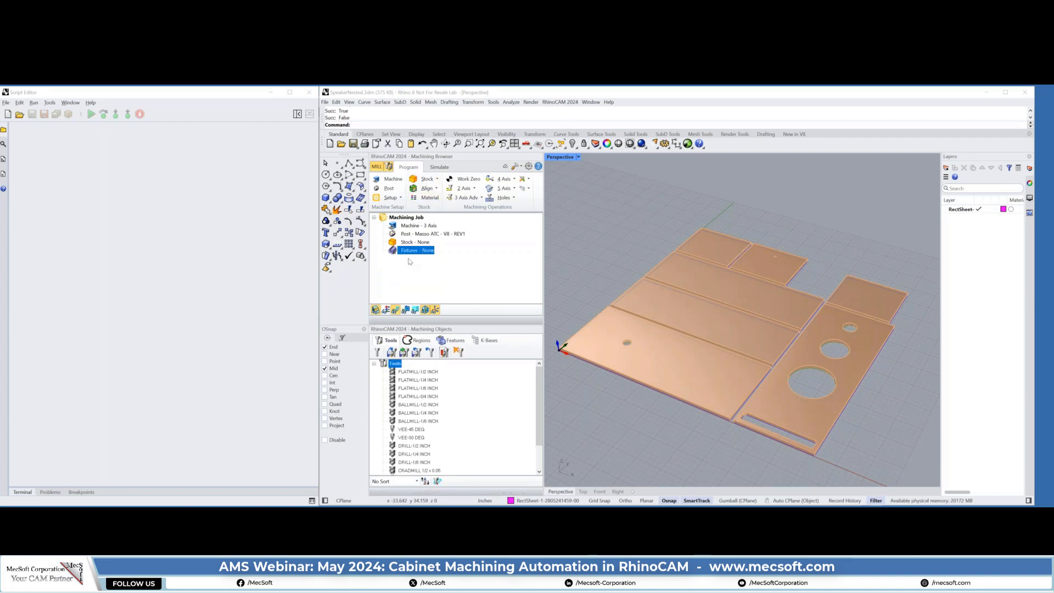
Open CreateFlatBordersAndMachineByLayer.py in the Script Editor.
{"action": "left_click", "coordinate": [6, 102]}
{"action": "left_click", "coordinate": [16, 121]}
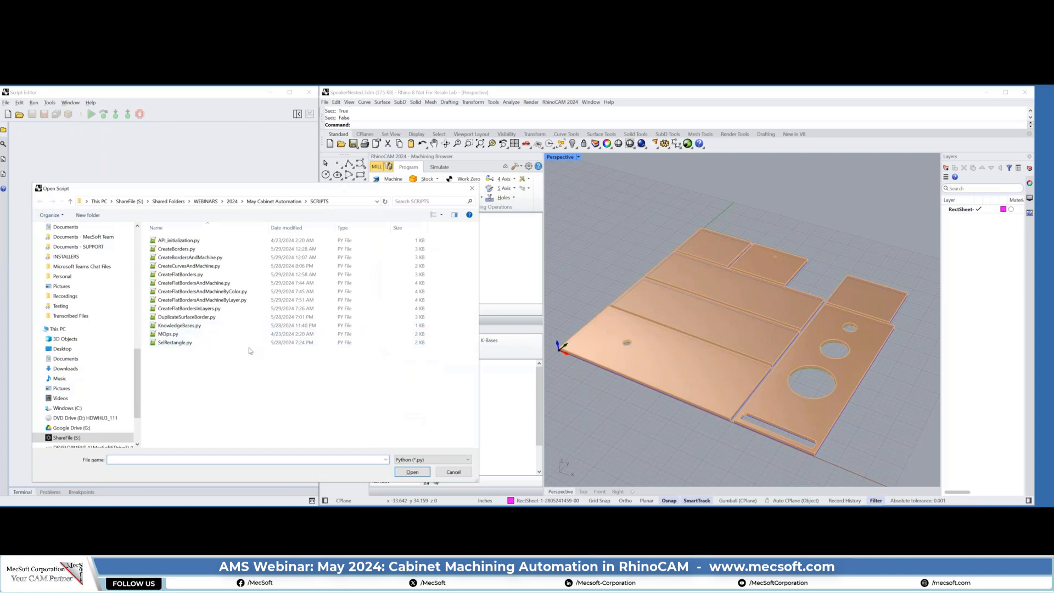
{"action": "left_click", "coordinate": [208, 300]}
{"action": "double_click", "coordinate": [207, 300]}
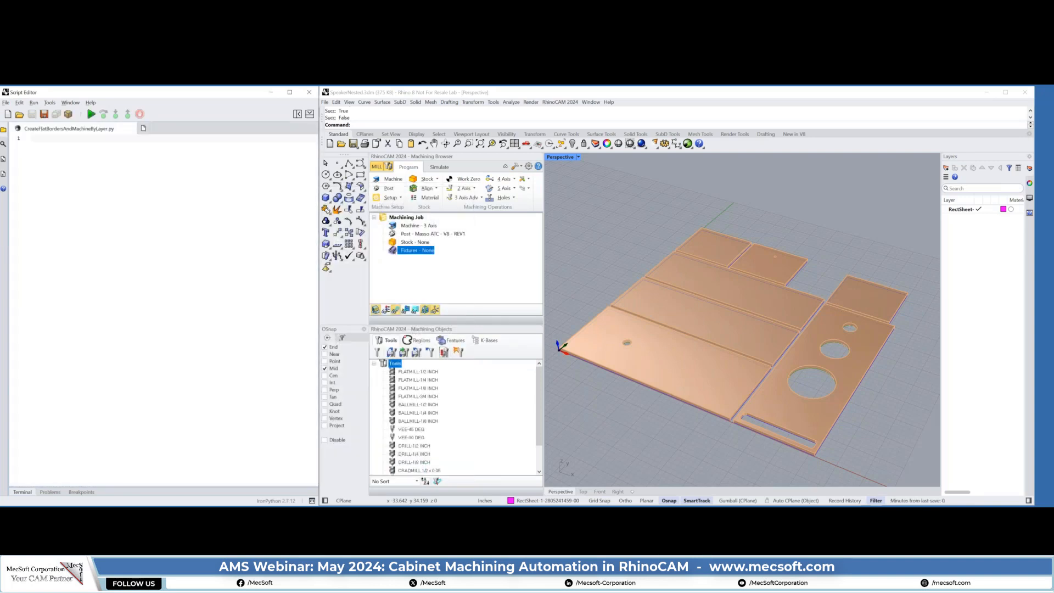
Examine how the script creates the Outer and Inner layers, extracts flat border curves, loads the knowledge base and regenerates the operations.
{"action": "scroll", "coordinate": [204, 299], "scroll_direction": "down", "scroll_amount": 15}
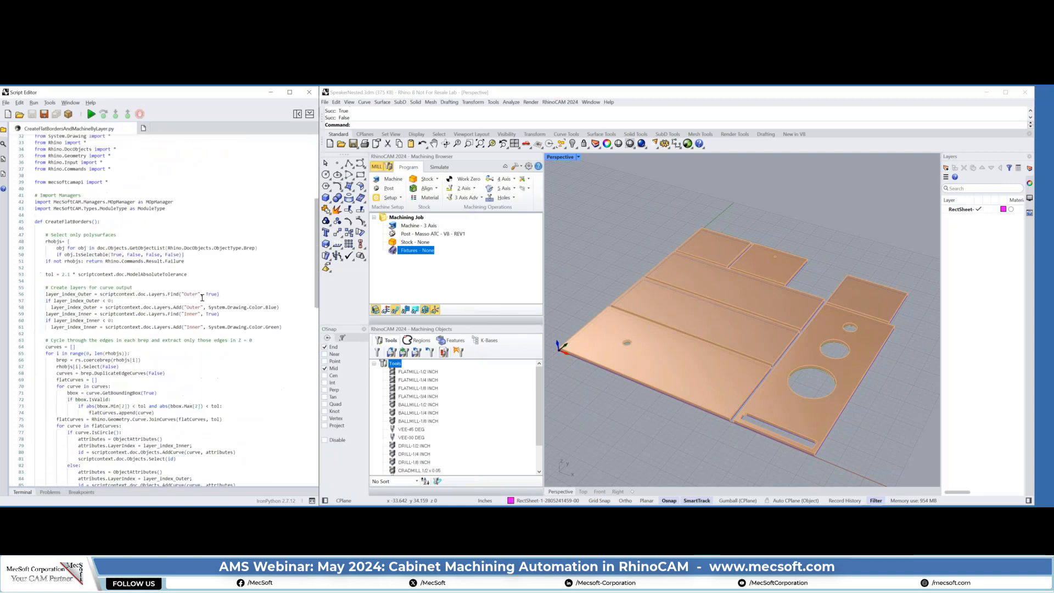
{"action": "scroll", "coordinate": [203, 298], "scroll_direction": "up", "scroll_amount": 13}
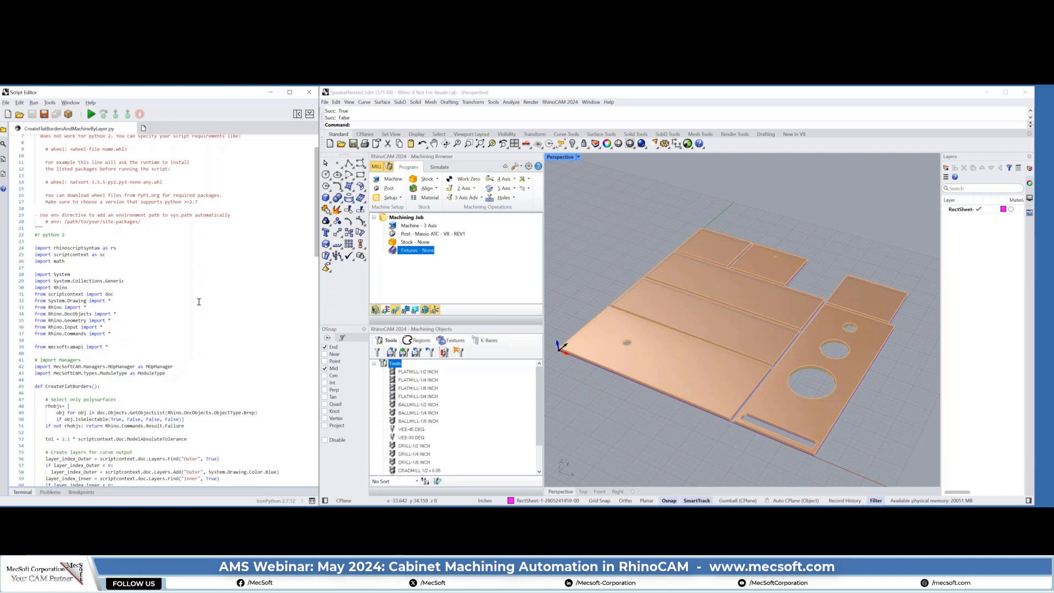
{"action": "scroll", "coordinate": [201, 300], "scroll_direction": "down", "scroll_amount": 2}
{"action": "scroll", "coordinate": [202, 303], "scroll_direction": "down", "scroll_amount": 4}
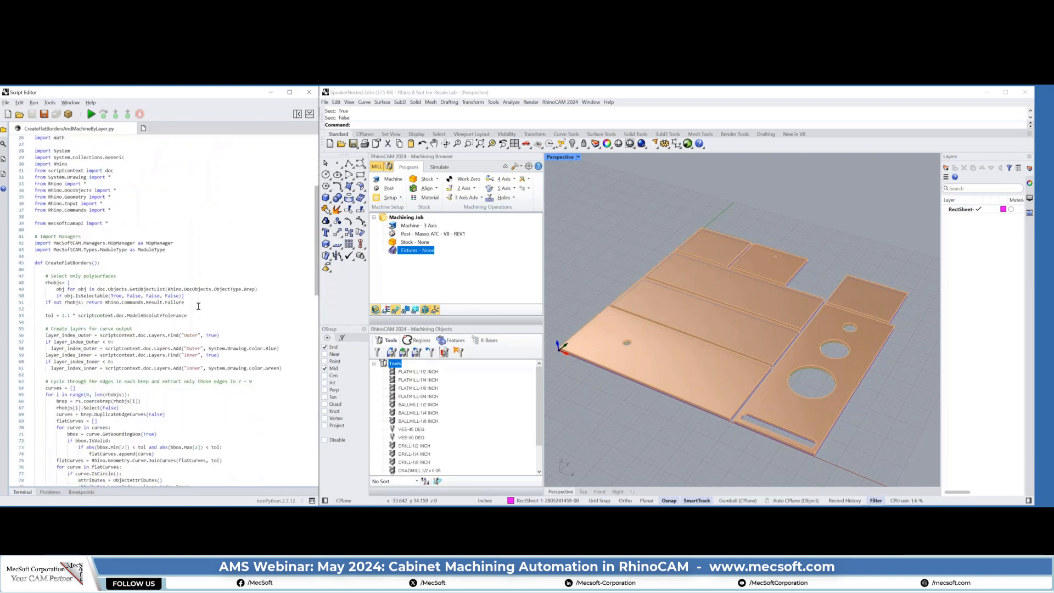
{"action": "scroll", "coordinate": [198, 306], "scroll_direction": "down", "scroll_amount": 3}
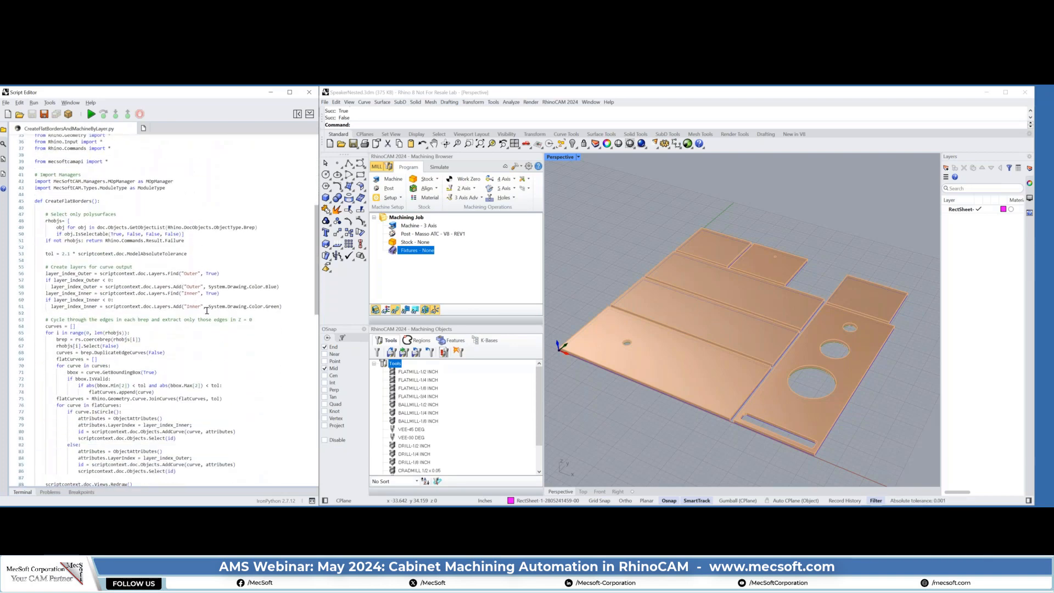
{"action": "scroll", "coordinate": [209, 314], "scroll_direction": "down", "scroll_amount": 2}
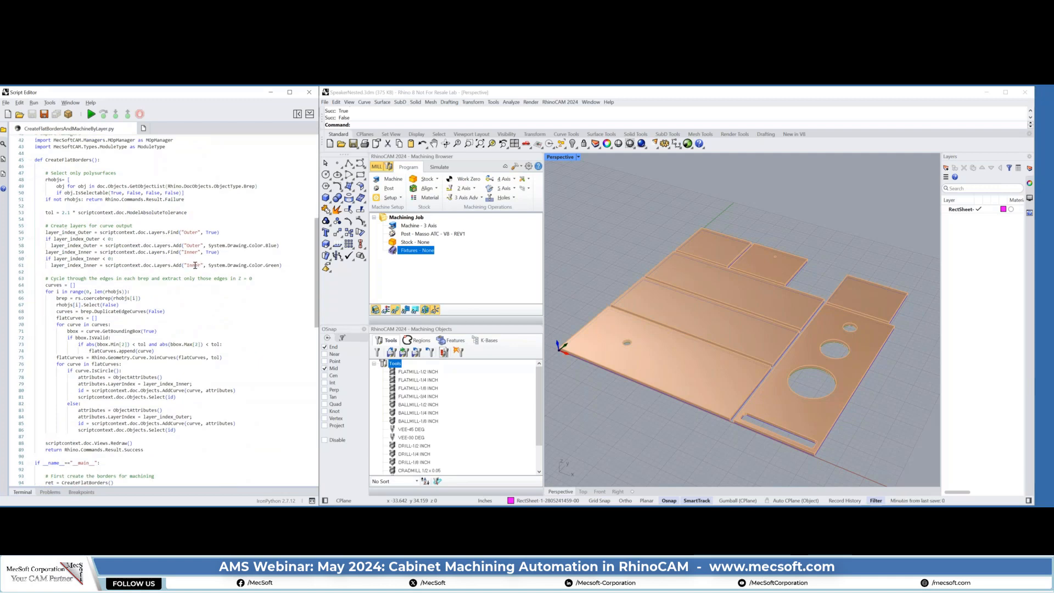
{"action": "scroll", "coordinate": [195, 403], "scroll_direction": "down", "scroll_amount": 3}
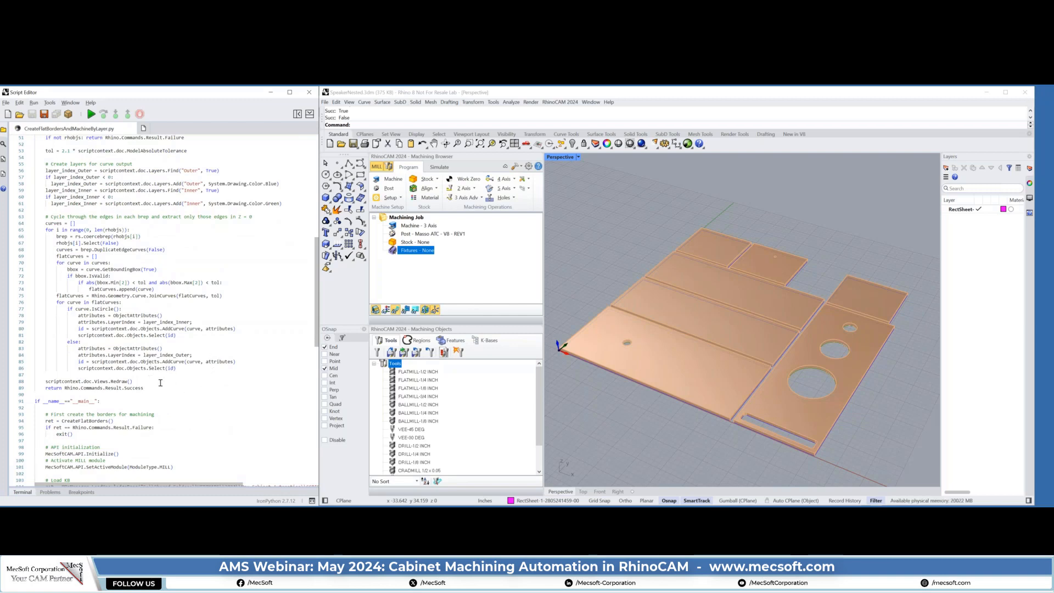
{"action": "scroll", "coordinate": [162, 383], "scroll_direction": "down", "scroll_amount": 3}
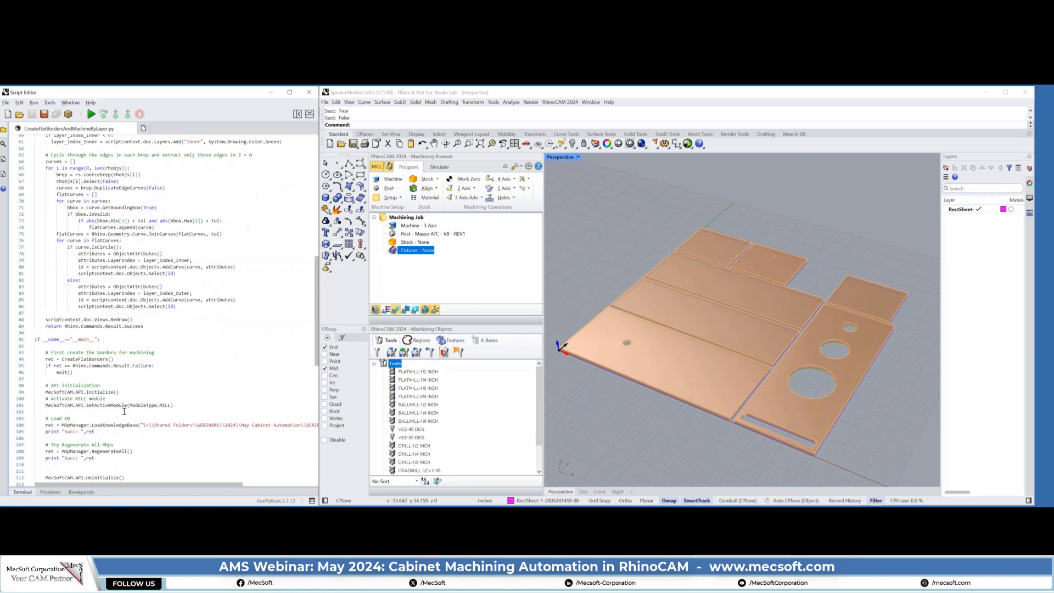
{"action": "scroll", "coordinate": [125, 418], "scroll_direction": "down", "scroll_amount": 2}
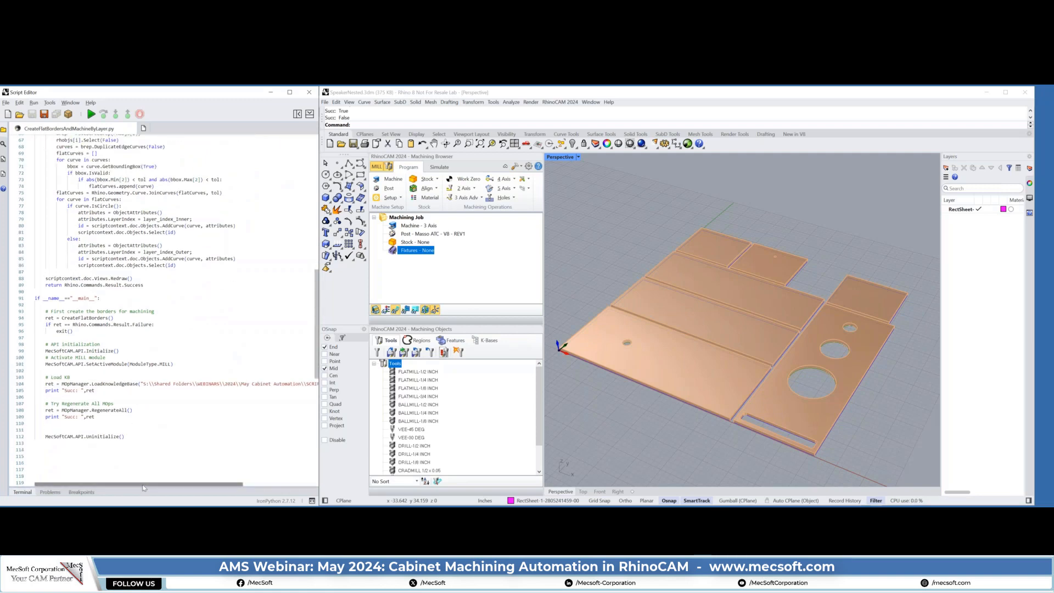
{"action": "mouse_move", "coordinate": [150, 485]}
{"action": "left_mouse_down"}
{"action": "mouse_move", "coordinate": [220, 491]}
{"action": "mouse_move", "coordinate": [137, 486]}
{"action": "left_mouse_up"}
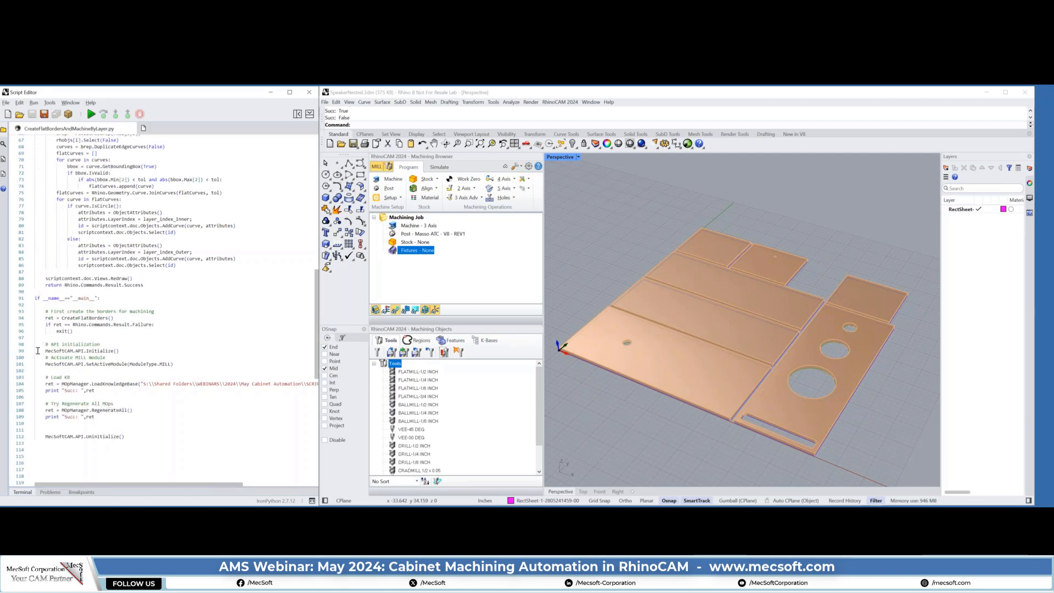
{"action": "left_click_drag", "start_coordinate": [37, 350], "coordinate": [41, 428]}
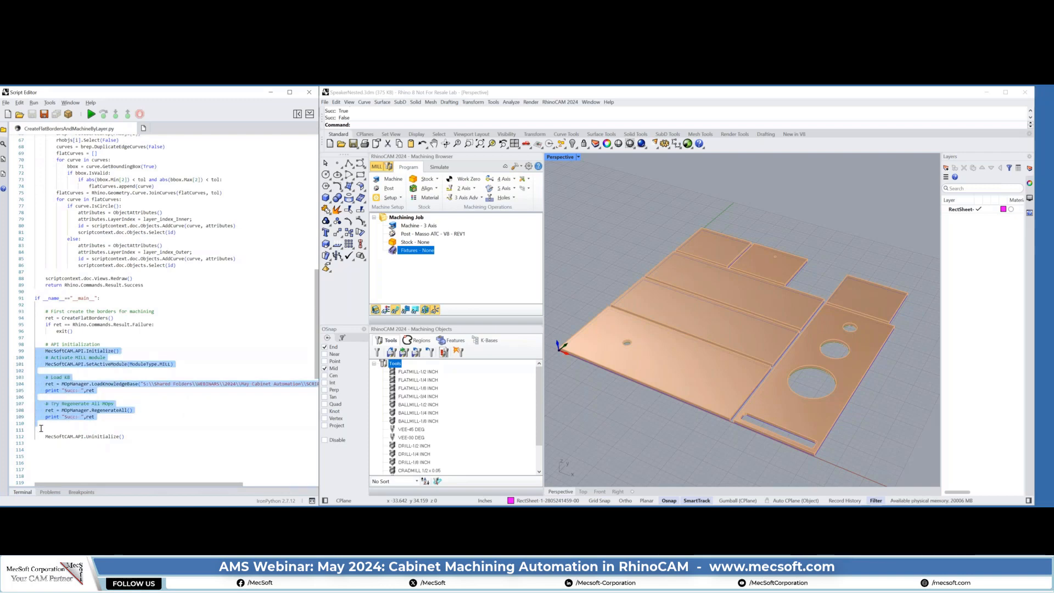
{"action": "left_click", "coordinate": [149, 414]}
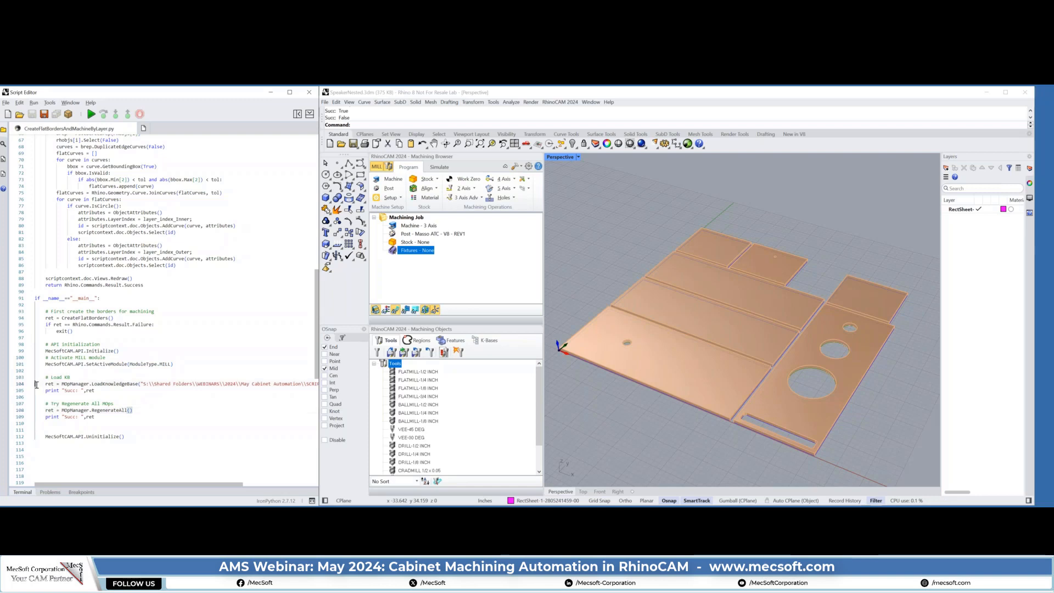
Delete the line "ret = MOpManager.RegenerateAll()" from the main section of the script.
{"action": "left_click_drag", "start_coordinate": [35, 384], "coordinate": [36, 415]}
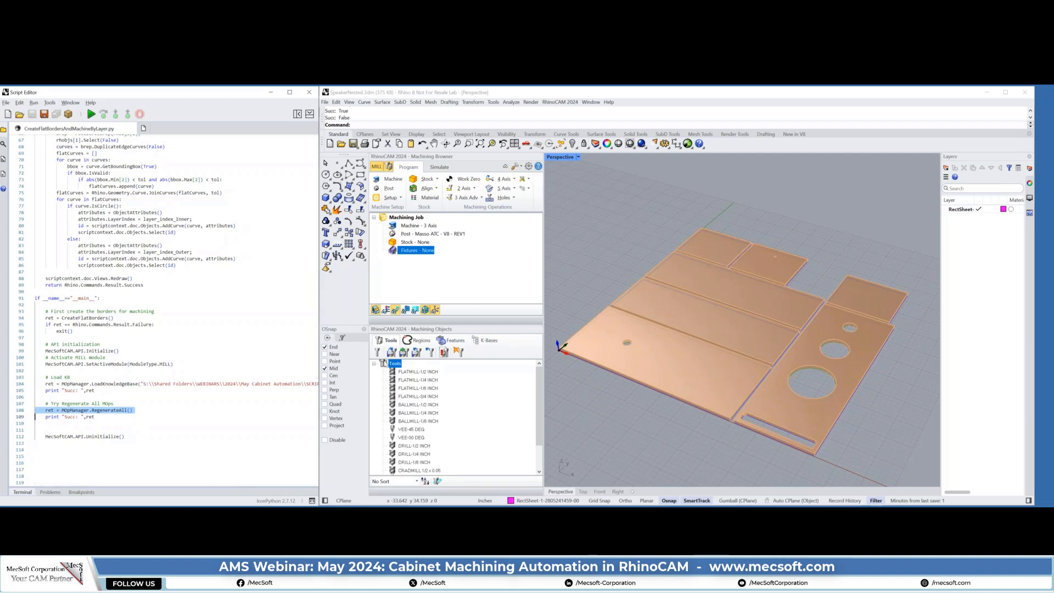
{"action": "key", "text": "Delete"}
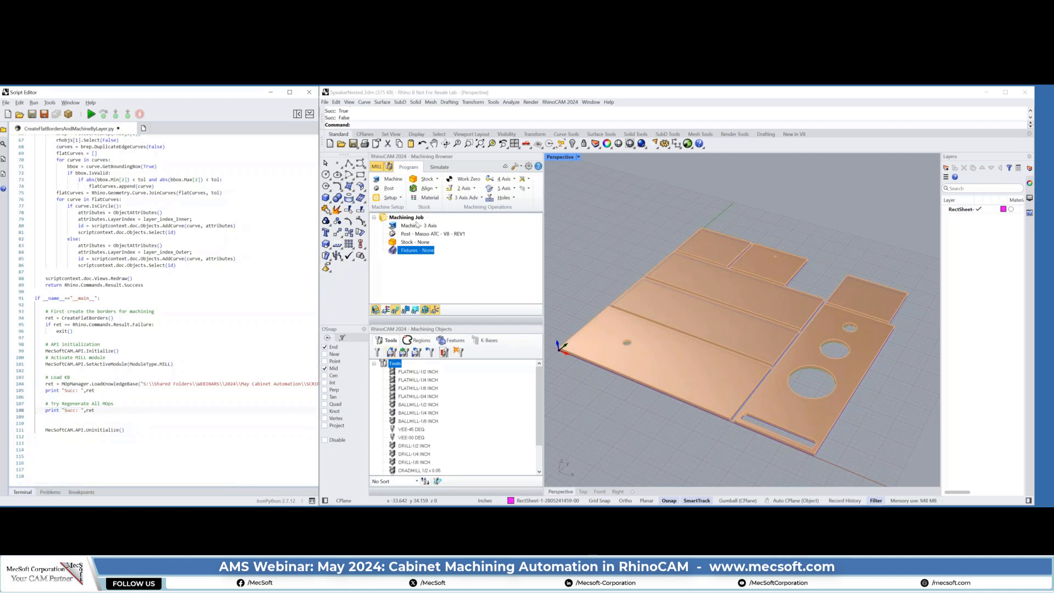
{"action": "scroll", "coordinate": [207, 283], "scroll_direction": "up", "scroll_amount": 8}
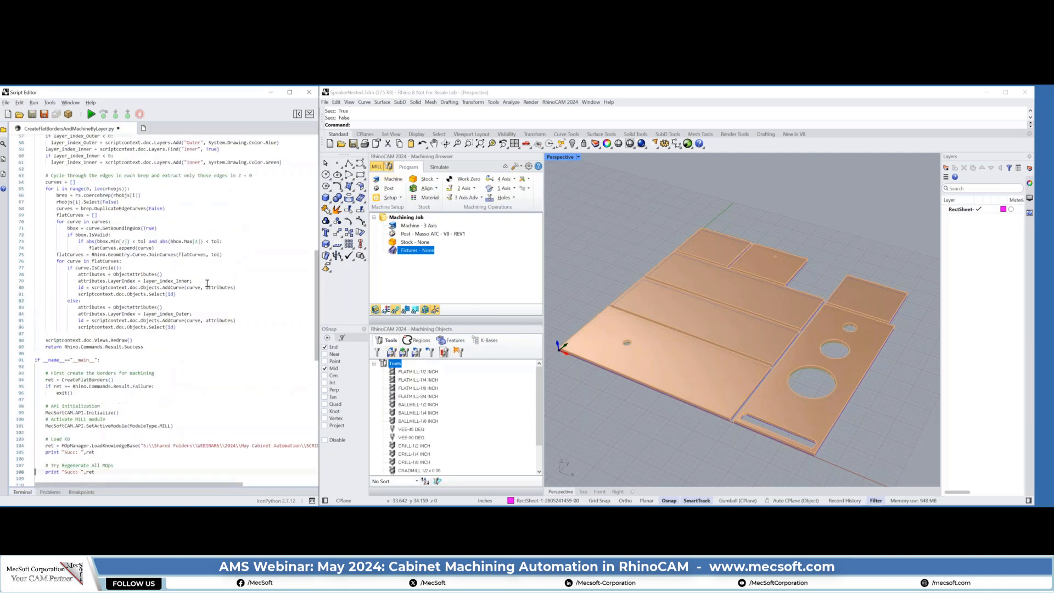
{"action": "scroll", "coordinate": [207, 283], "scroll_direction": "down", "scroll_amount": 2}
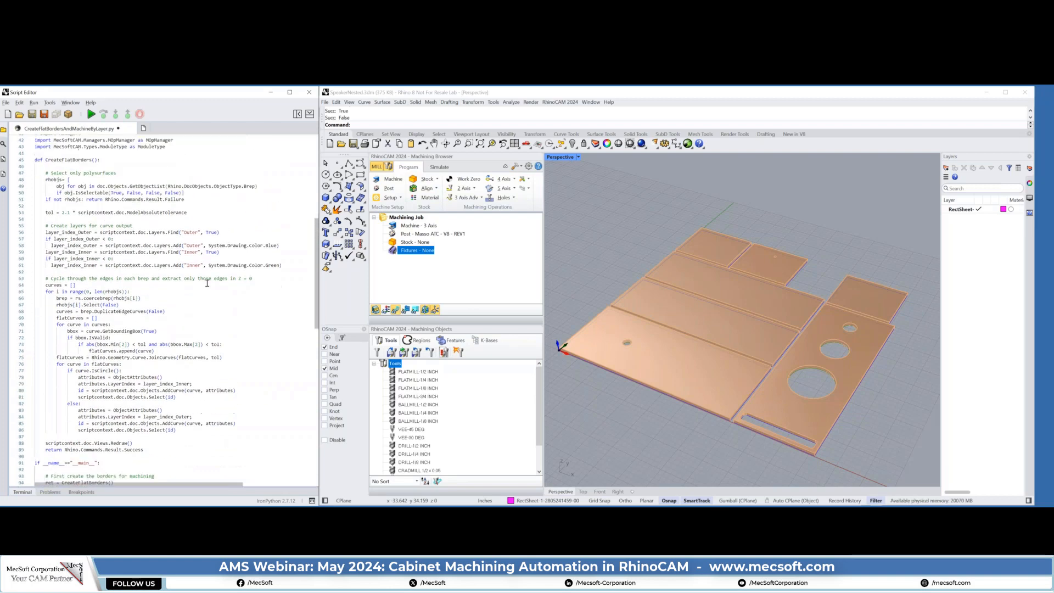
Load the KBTemplateUsingLayer.vkb knowledge base from the May Cabinet Automation SCRIPTS folder on the ShareFile drive.
{"action": "left_click", "coordinate": [487, 341]}
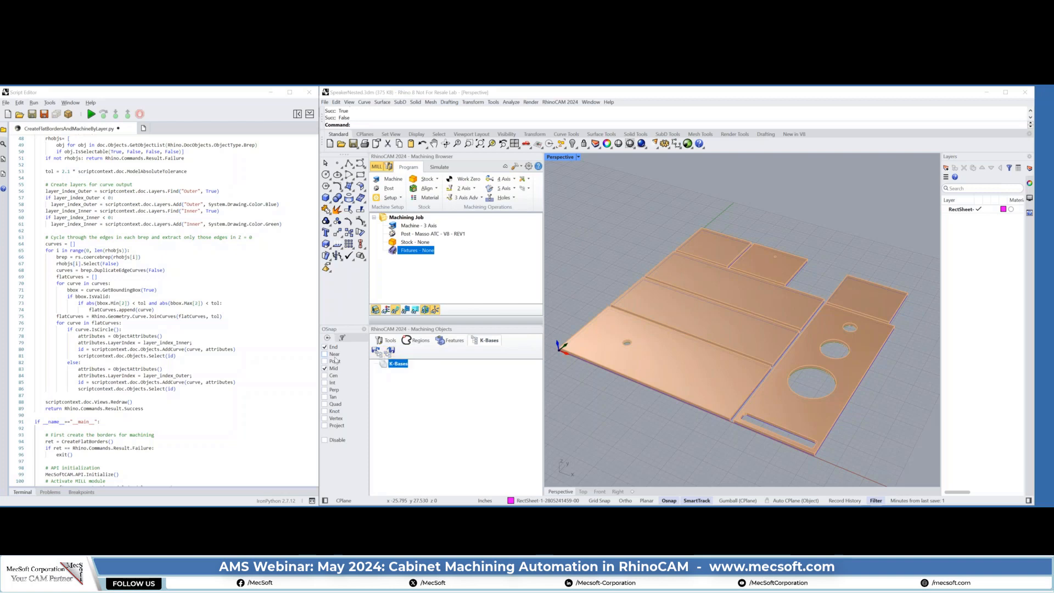
{"action": "left_click", "coordinate": [377, 352]}
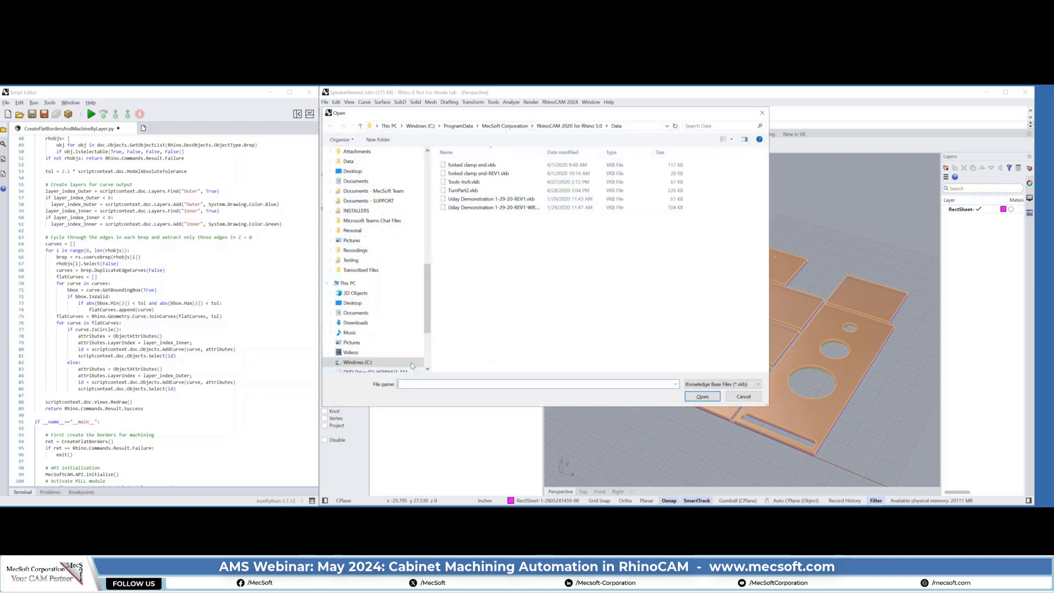
{"action": "scroll", "coordinate": [365, 352], "scroll_direction": "down", "scroll_amount": 3}
{"action": "left_click", "coordinate": [355, 293]}
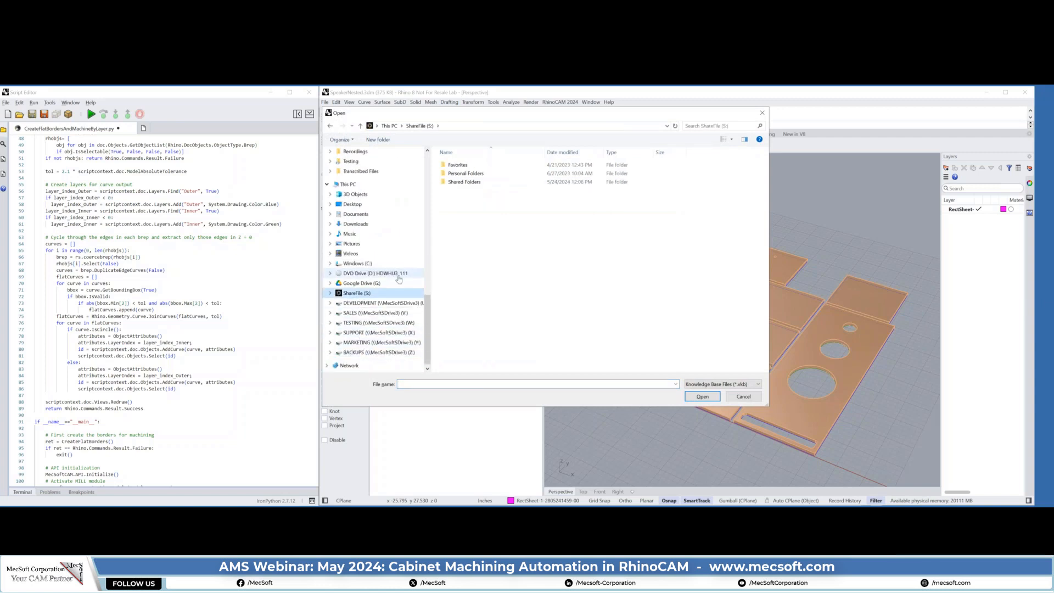
{"action": "double_click", "coordinate": [465, 181]}
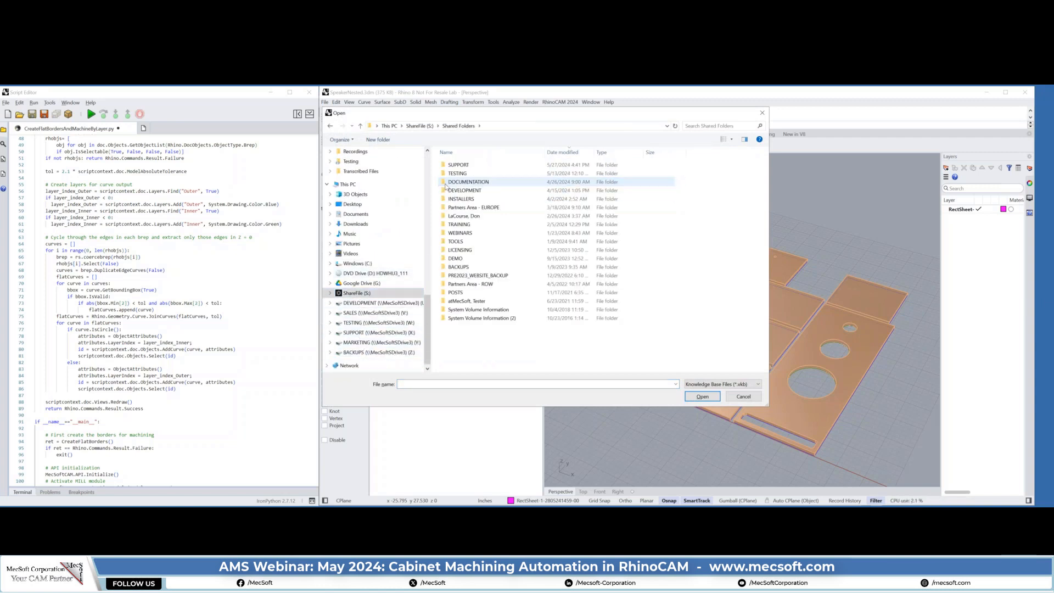
{"action": "double_click", "coordinate": [452, 233]}
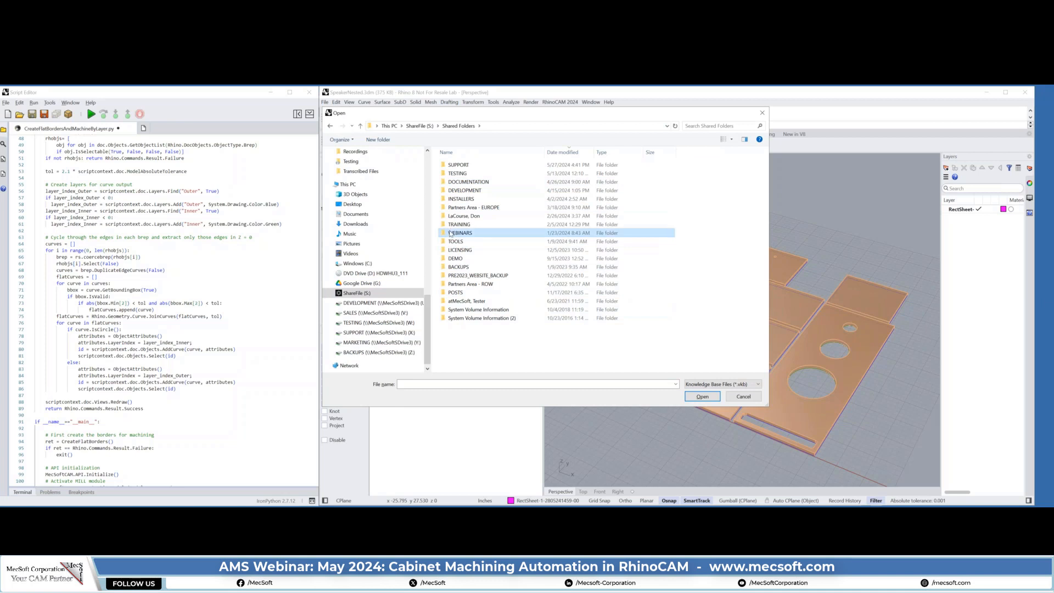
{"action": "double_click", "coordinate": [450, 191]}
{"action": "double_click", "coordinate": [450, 191]}
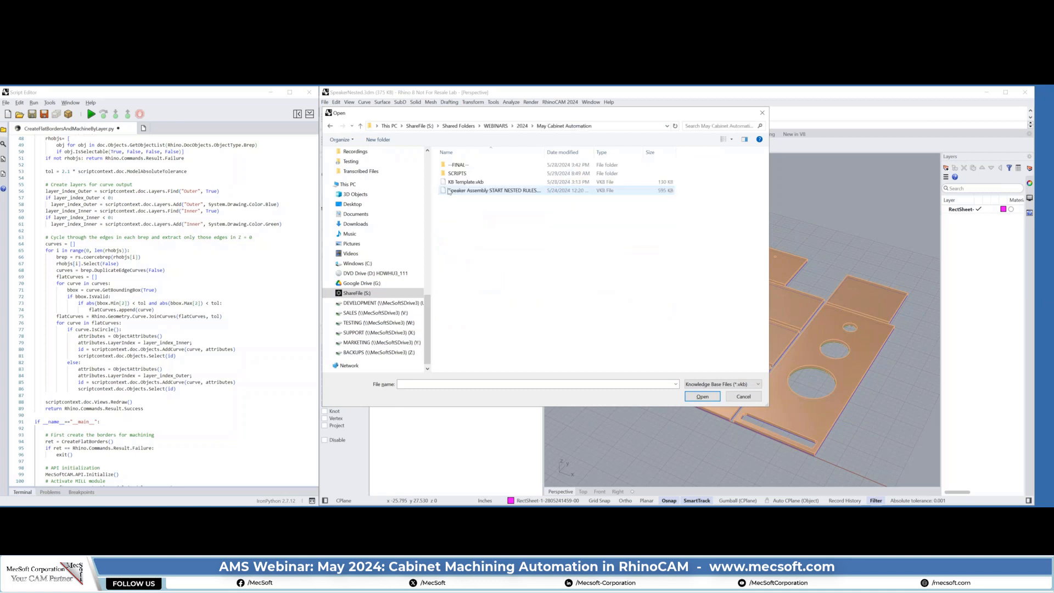
{"action": "double_click", "coordinate": [455, 173]}
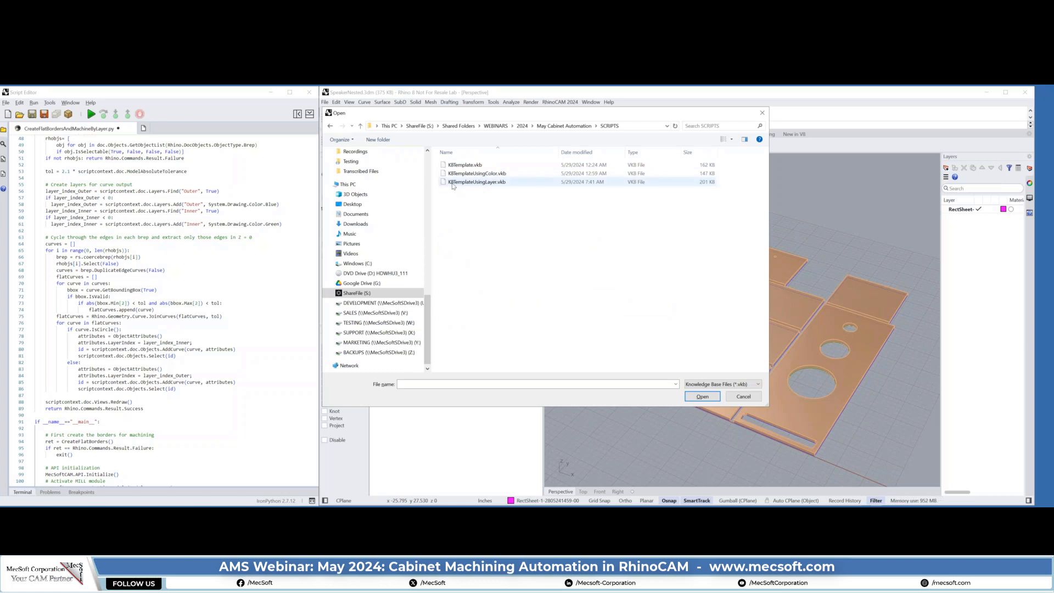
{"action": "double_click", "coordinate": [472, 182]}
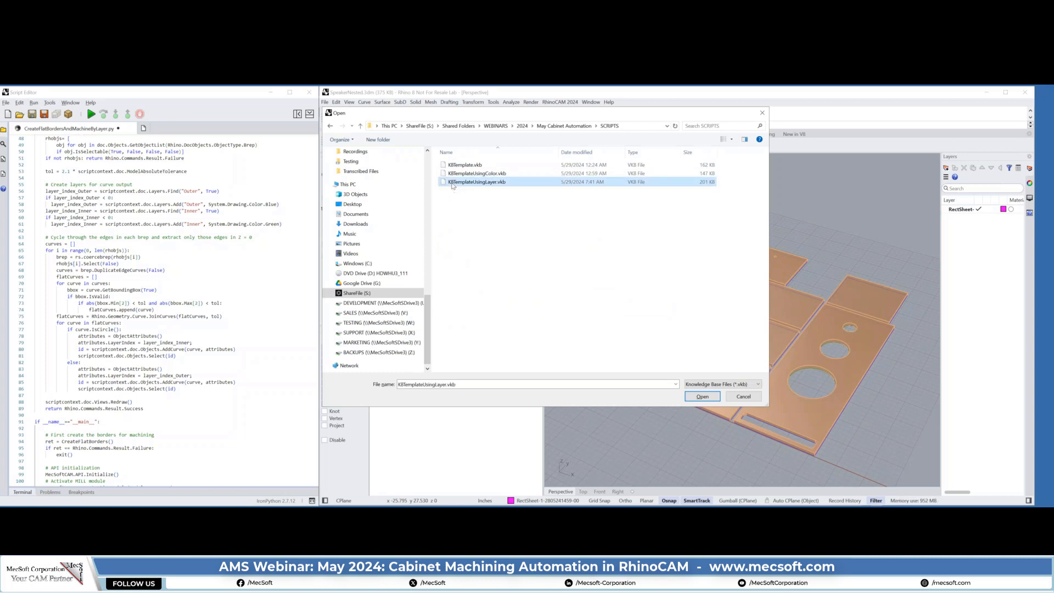
Check the layer filters in the selection rules of the knowledge base's 2 1/2 Axis Profiling operation without changing them.
{"action": "left_click", "coordinate": [392, 397]}
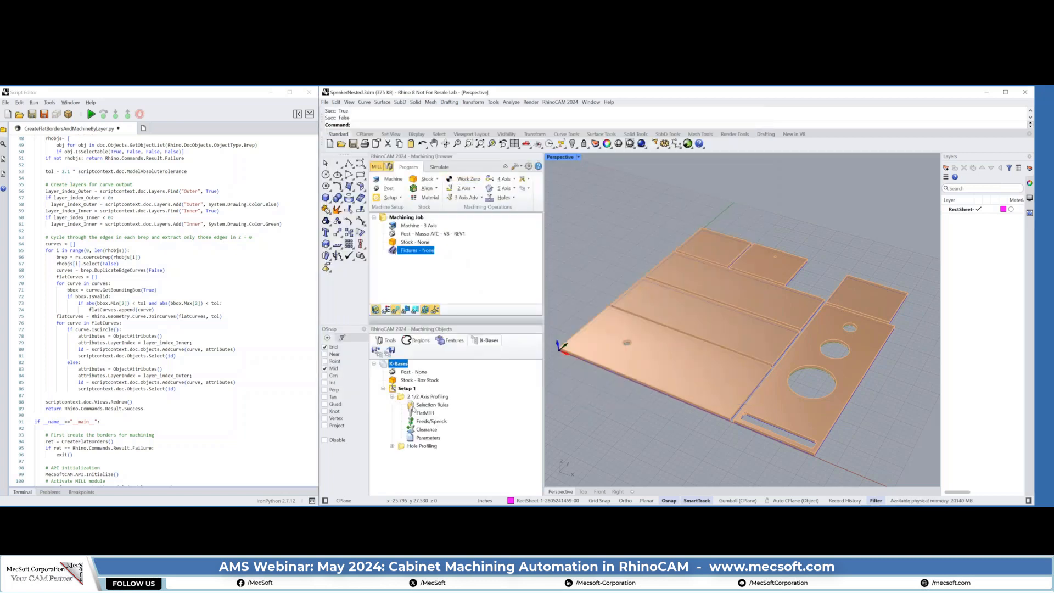
{"action": "left_click", "coordinate": [411, 405]}
{"action": "double_click", "coordinate": [412, 406]}
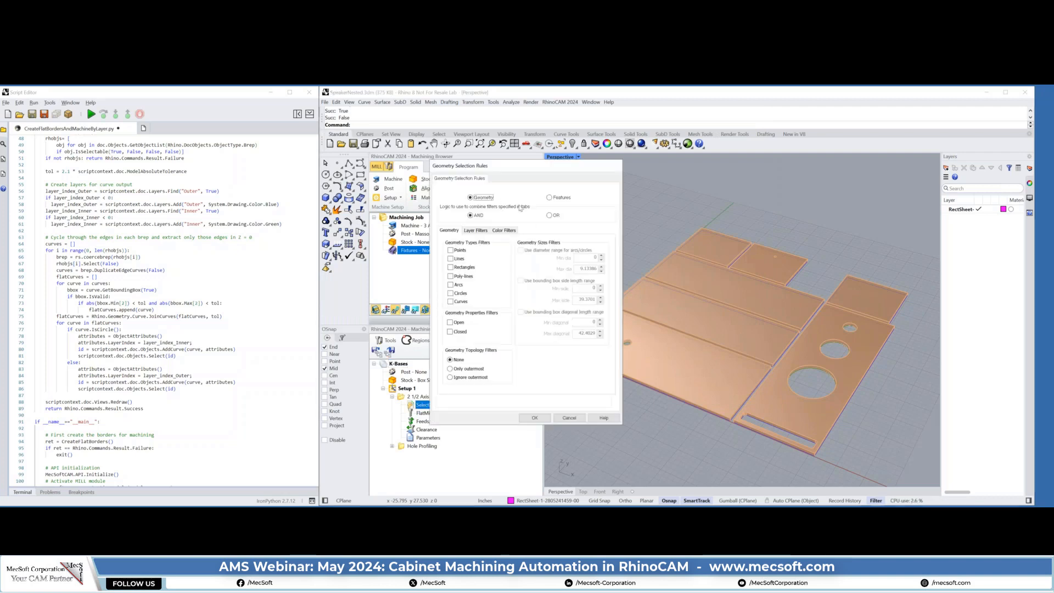
{"action": "left_click", "coordinate": [476, 231]}
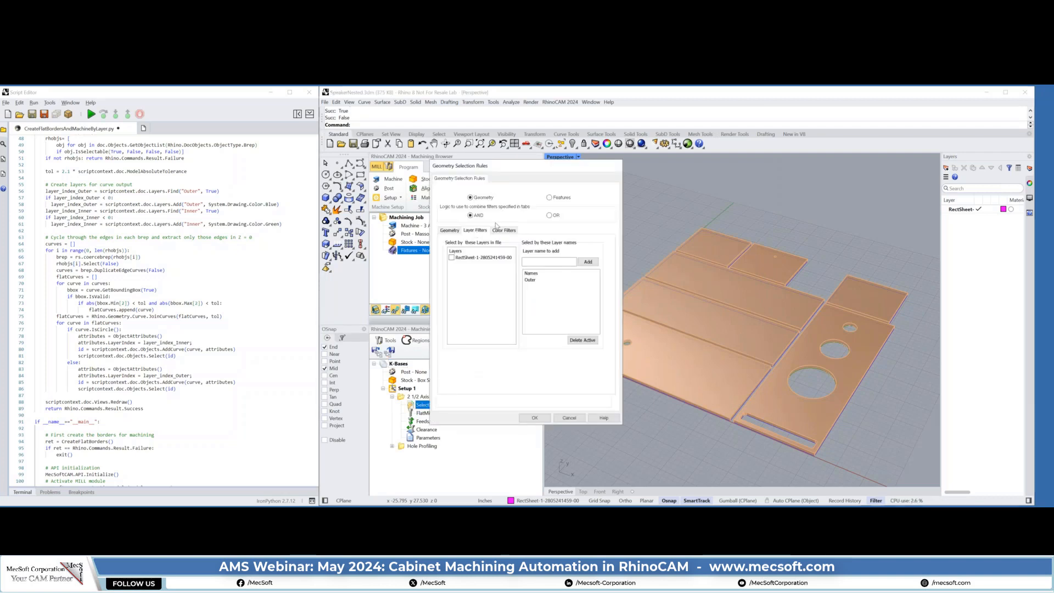
{"action": "left_click", "coordinate": [570, 419]}
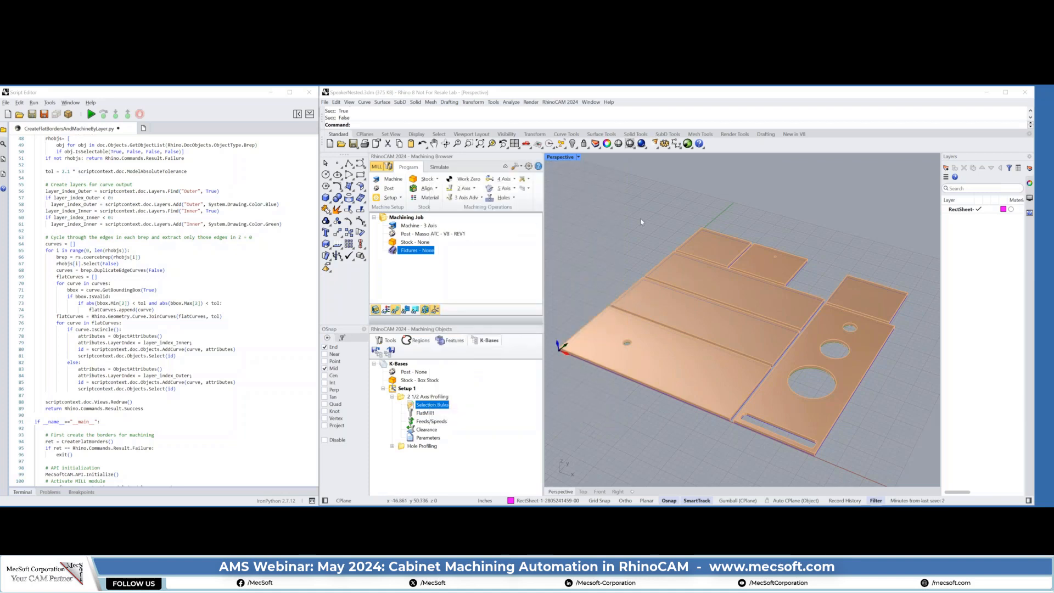
Run the CreateFlatBordersInLayers.py script on the nested parts and clear the resulting curve selection.
{"action": "left_click", "coordinate": [407, 389]}
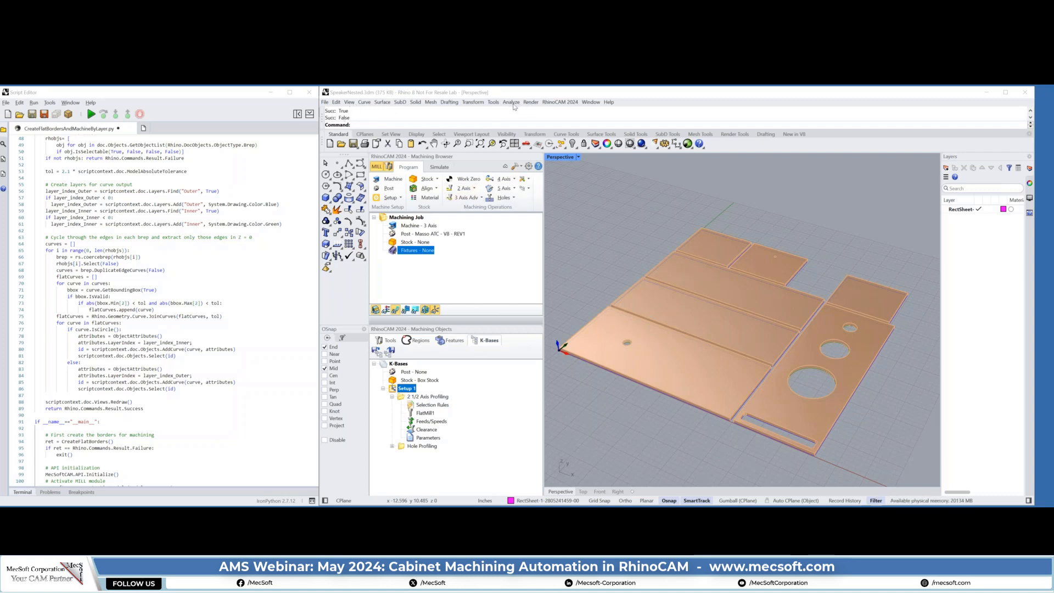
{"action": "left_click", "coordinate": [493, 103]}
{"action": "mouse_move", "coordinate": [478, 105]}
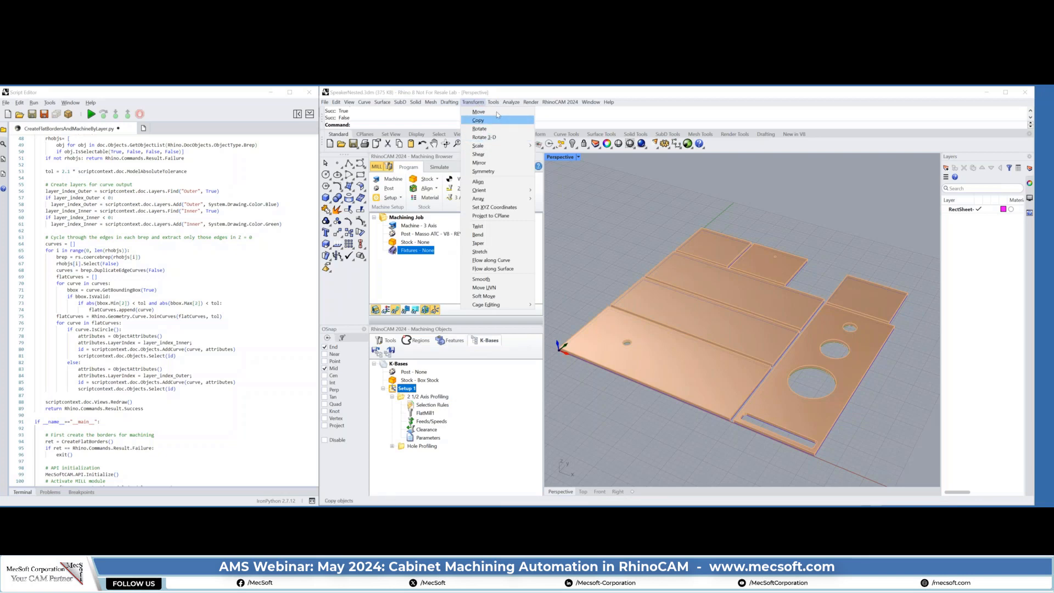
{"action": "mouse_move", "coordinate": [532, 146]}
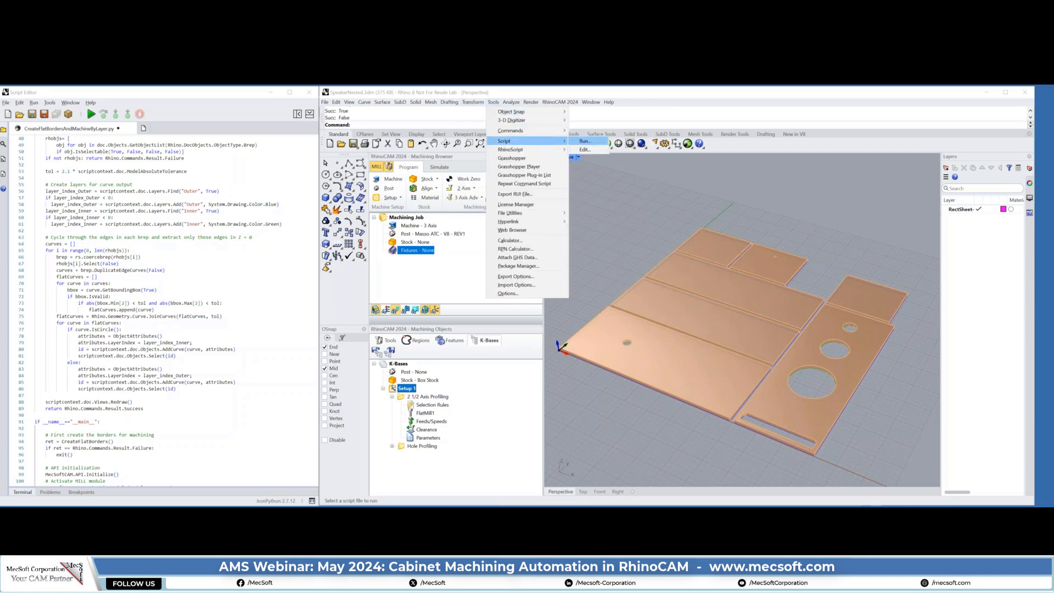
{"action": "left_click", "coordinate": [584, 141]}
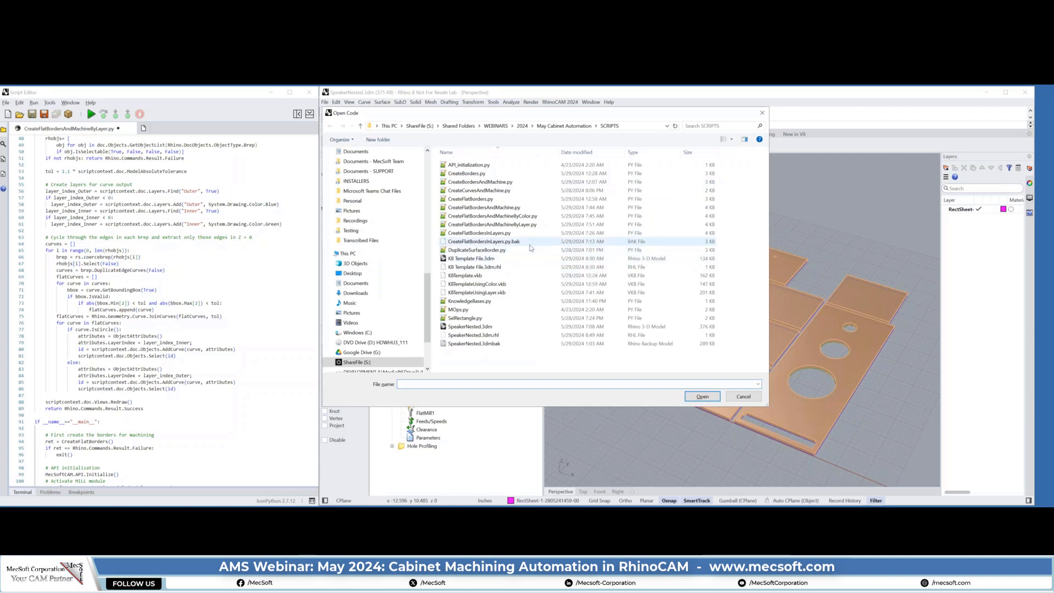
{"action": "double_click", "coordinate": [481, 235]}
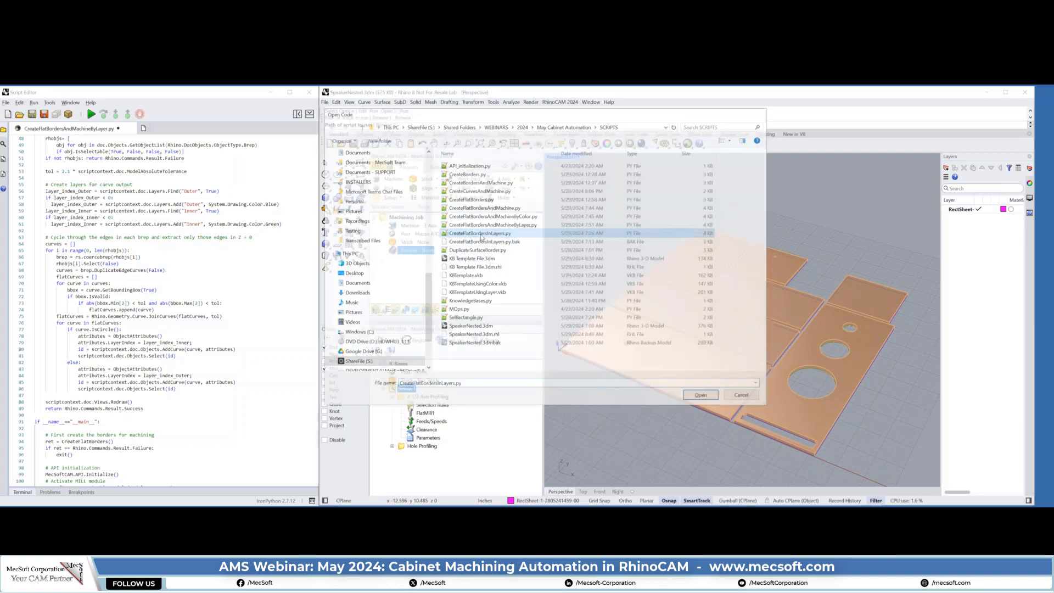
{"action": "left_click", "coordinate": [953, 227]}
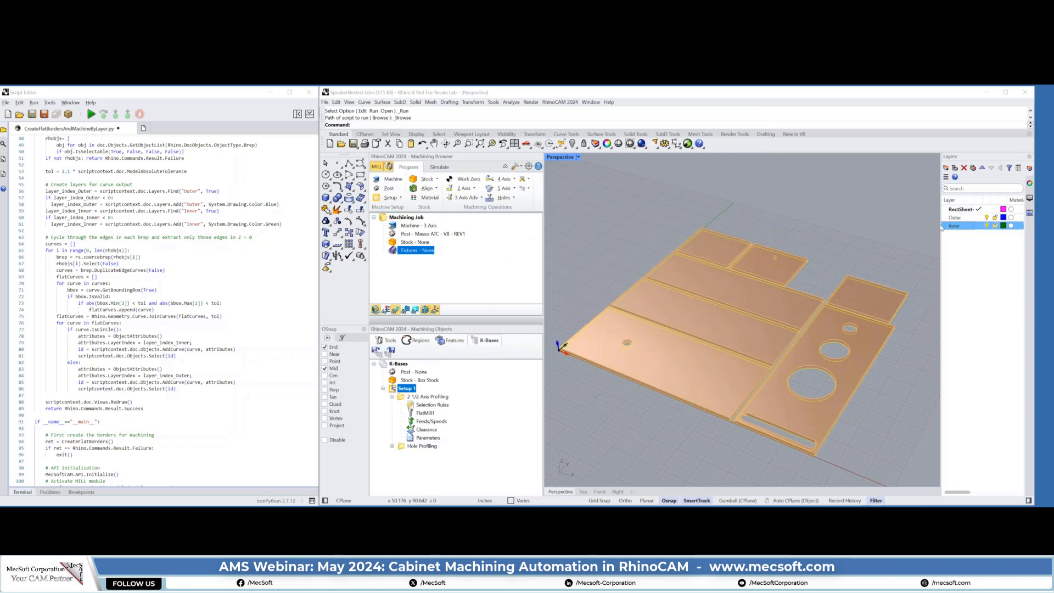
{"action": "left_click", "coordinate": [699, 205]}
Review and accept the 2 1/2 Axis Profiling selection rules with the Outer layer as the layer filter.
{"action": "left_click", "coordinate": [408, 397]}
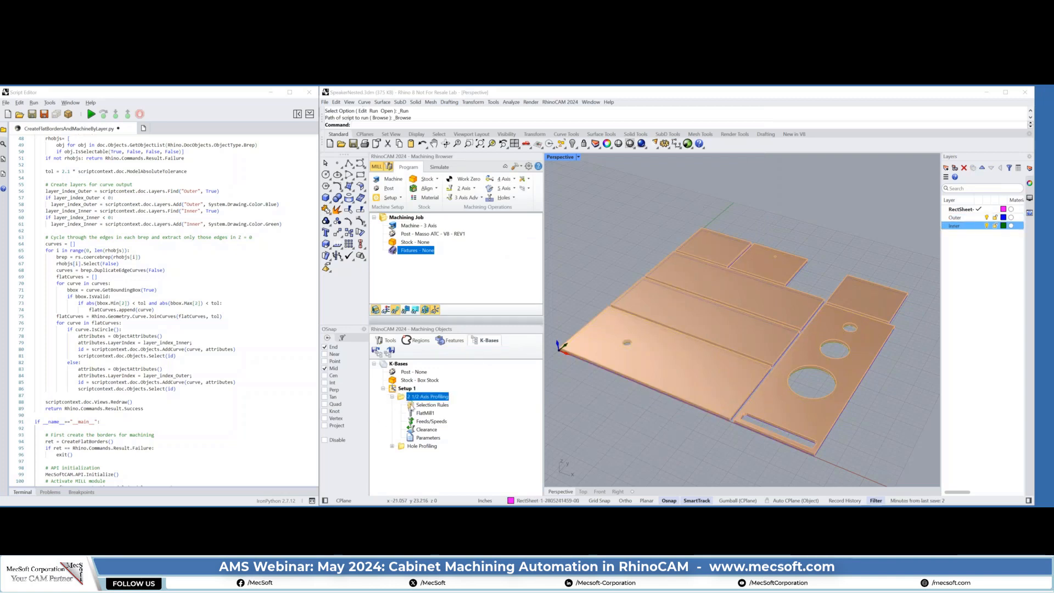
{"action": "double_click", "coordinate": [413, 406]}
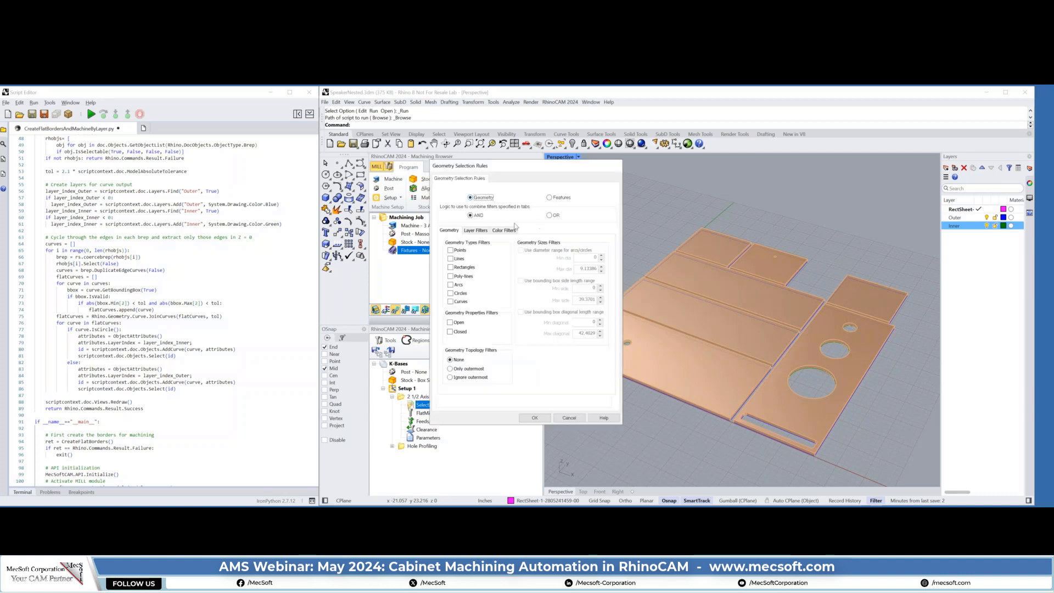
{"action": "left_click", "coordinate": [476, 231]}
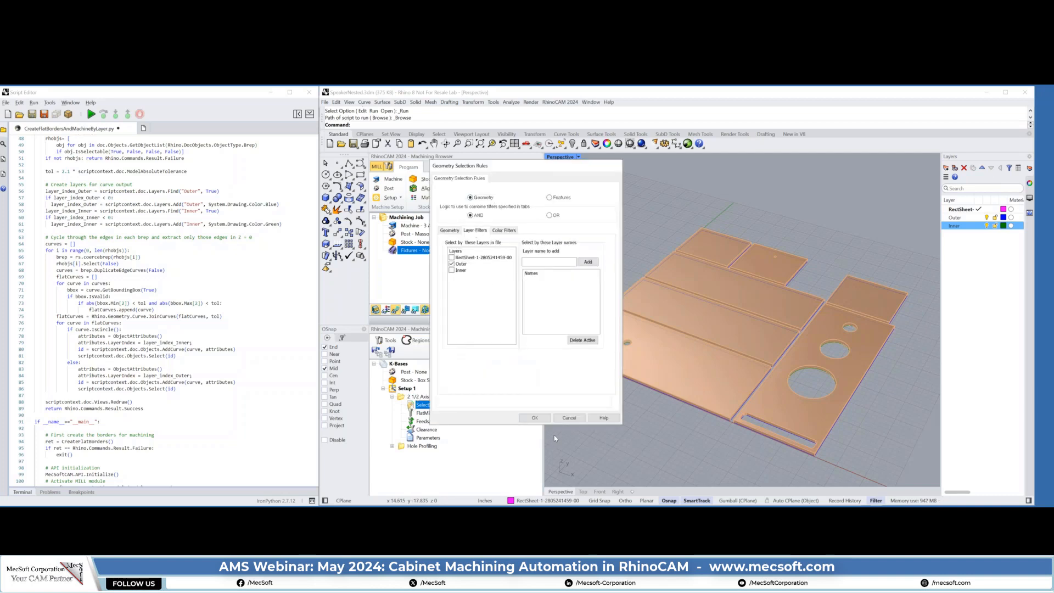
{"action": "left_click", "coordinate": [545, 421]}
Review and accept the Hole Profiling selection rules with the Inner layer as the layer filter.
{"action": "left_click", "coordinate": [422, 446]}
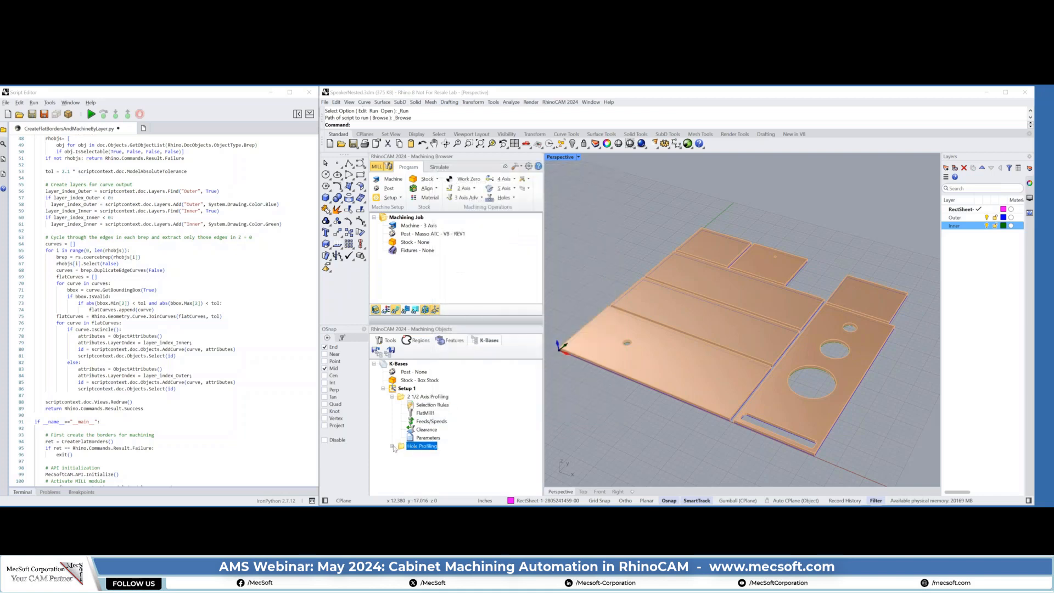
{"action": "left_click", "coordinate": [393, 446]}
{"action": "double_click", "coordinate": [412, 455]}
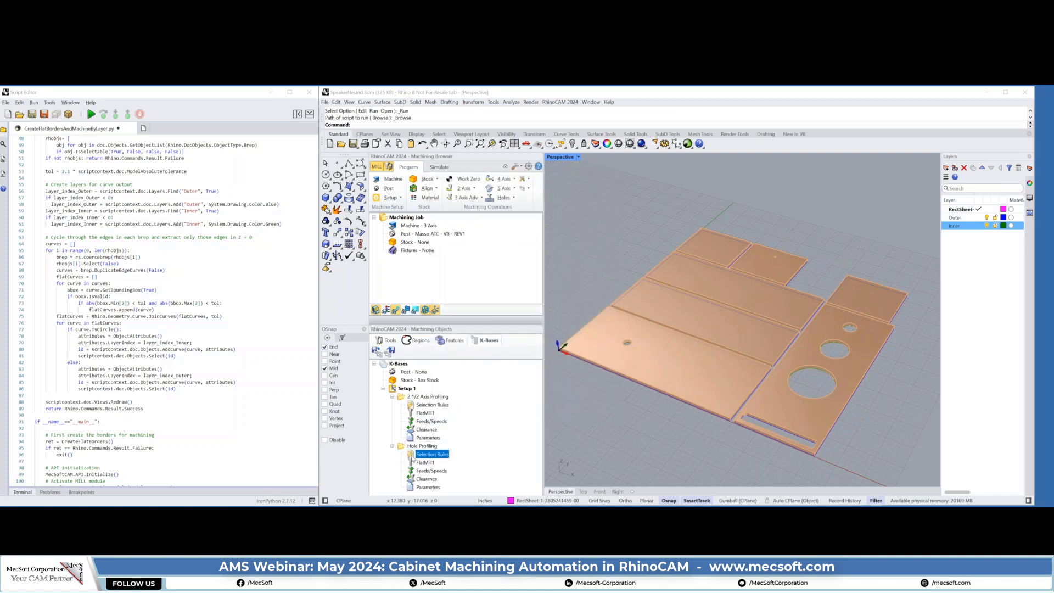
{"action": "left_click", "coordinate": [476, 230]}
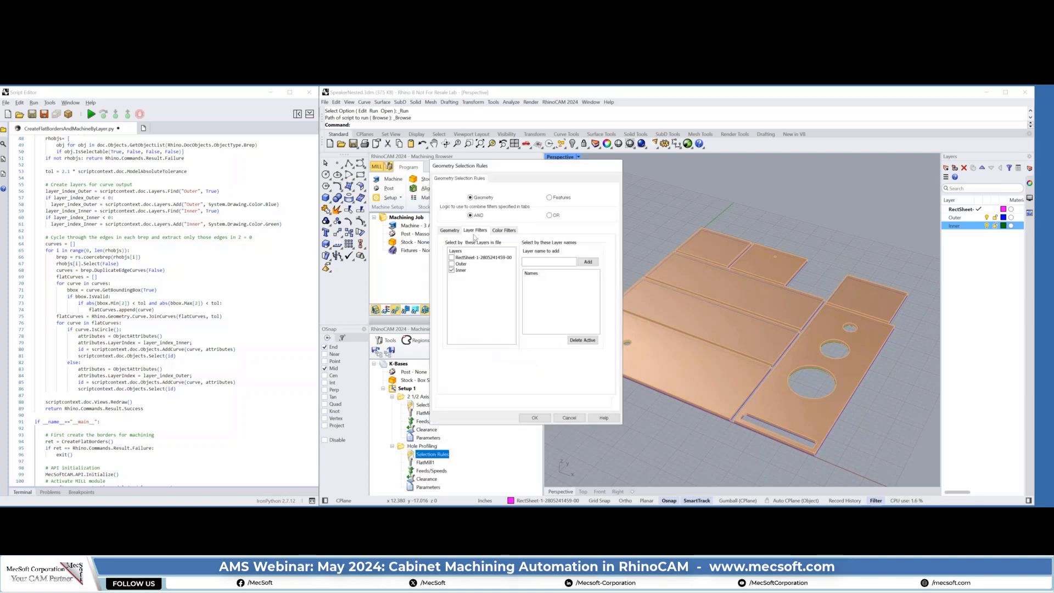
{"action": "left_click", "coordinate": [534, 418]}
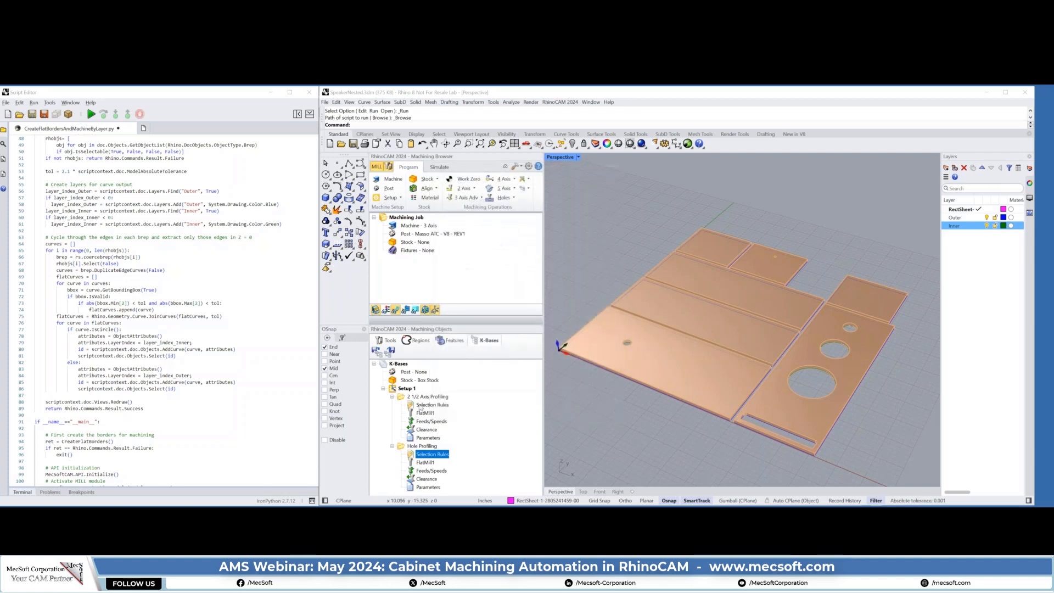
Save the knowledge base over the existing KBTemplateUsingLayer.vkb in the May Cabinet Automation SCRIPTS folder.
{"action": "left_click", "coordinate": [405, 389]}
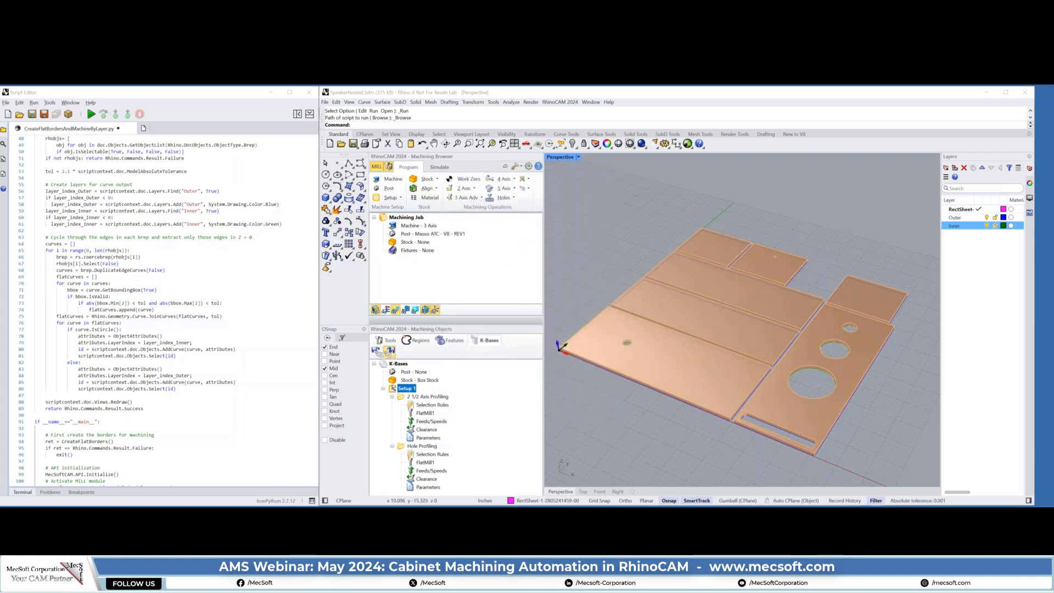
{"action": "left_click", "coordinate": [390, 352]}
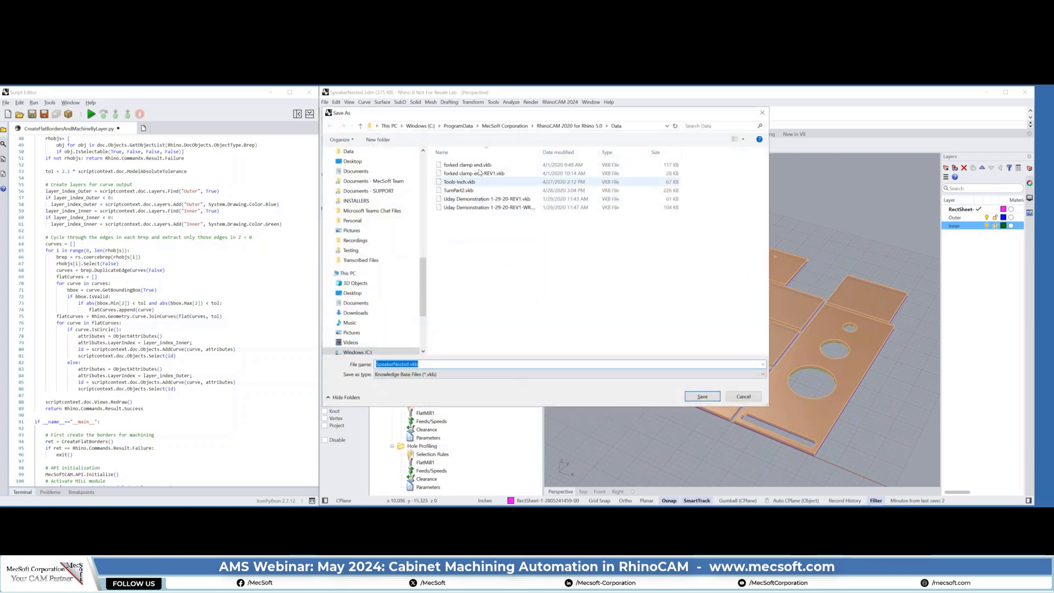
{"action": "scroll", "coordinate": [363, 327], "scroll_direction": "down", "scroll_amount": 2}
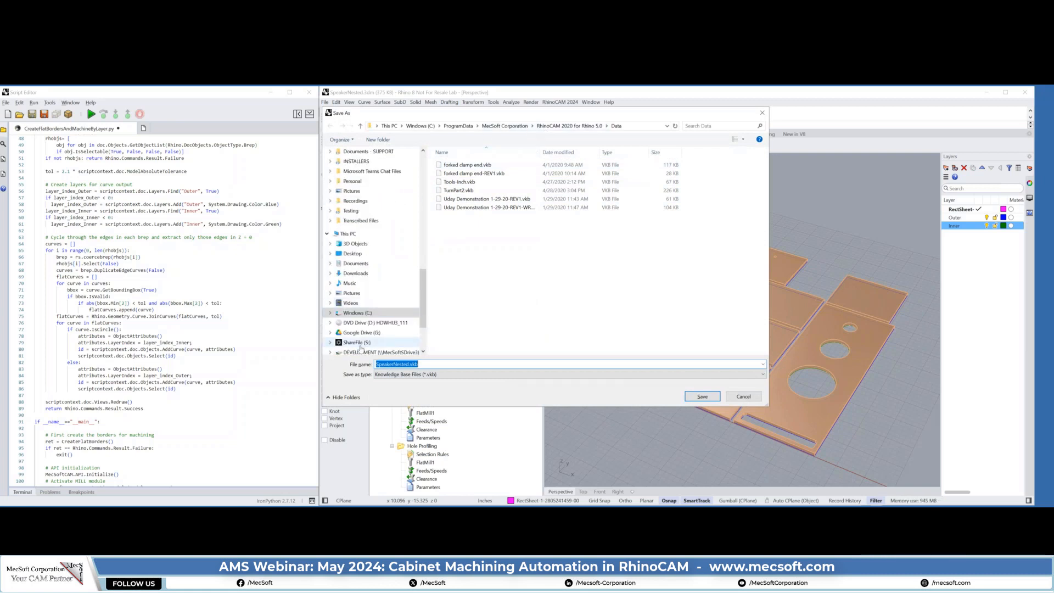
{"action": "left_click", "coordinate": [356, 343]}
{"action": "left_click", "coordinate": [444, 183]}
{"action": "double_click", "coordinate": [442, 185]}
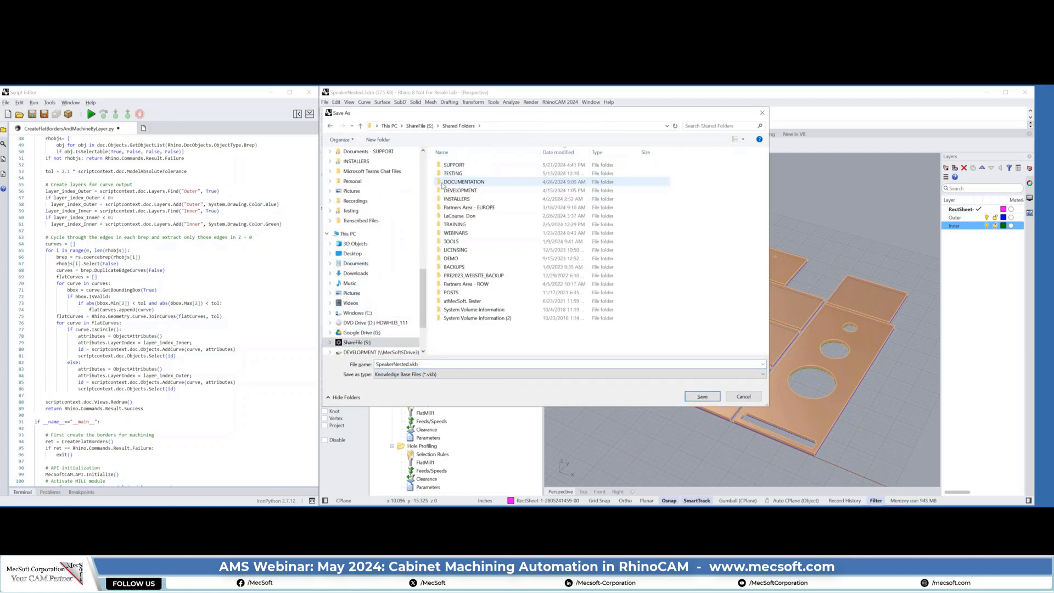
{"action": "double_click", "coordinate": [444, 232]}
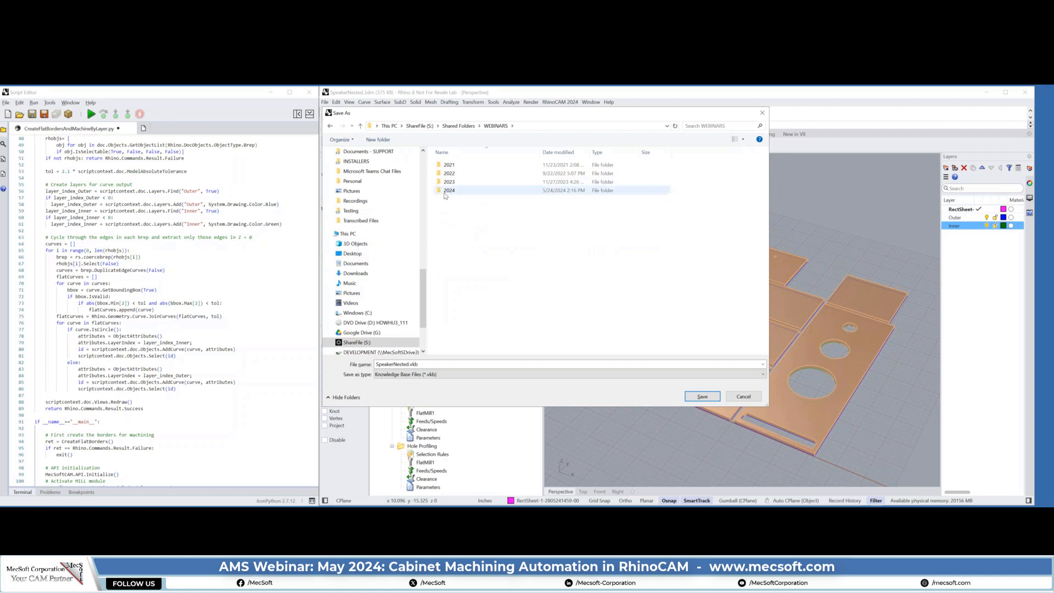
{"action": "double_click", "coordinate": [444, 191]}
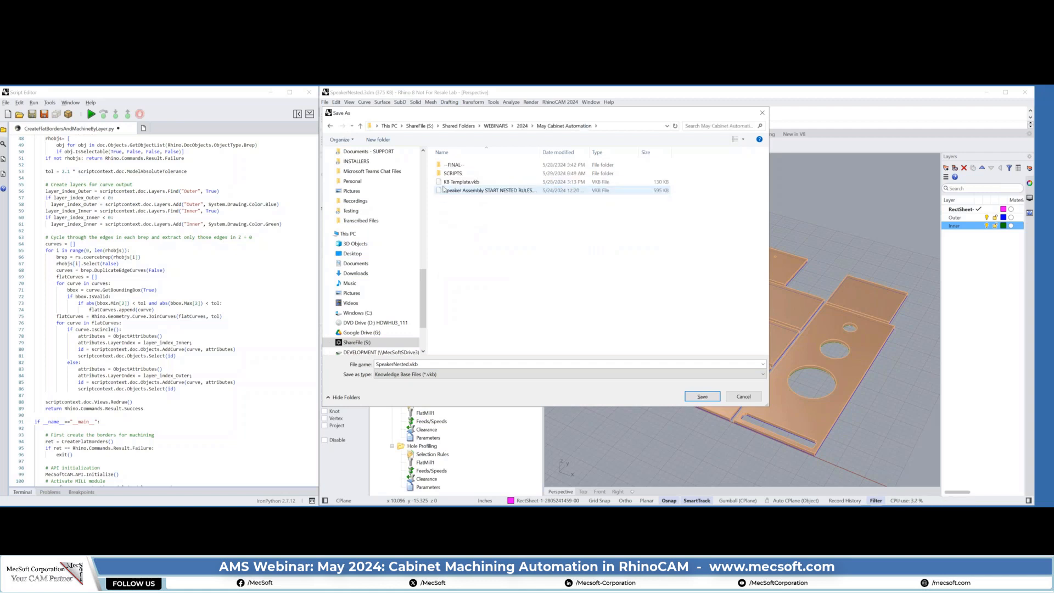
{"action": "double_click", "coordinate": [445, 191]}
{"action": "double_click", "coordinate": [445, 174]}
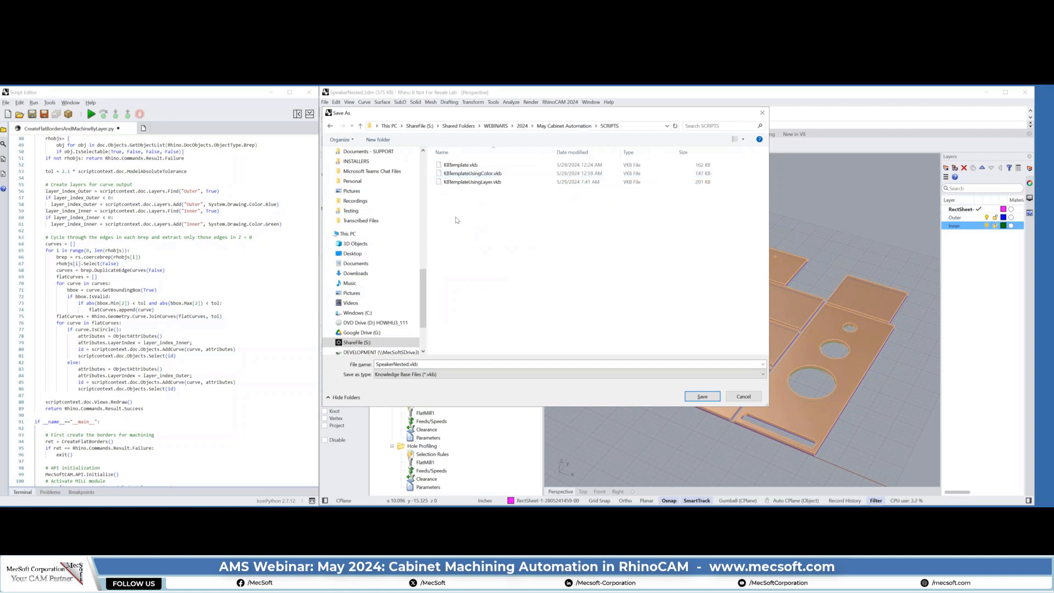
{"action": "left_click", "coordinate": [459, 182]}
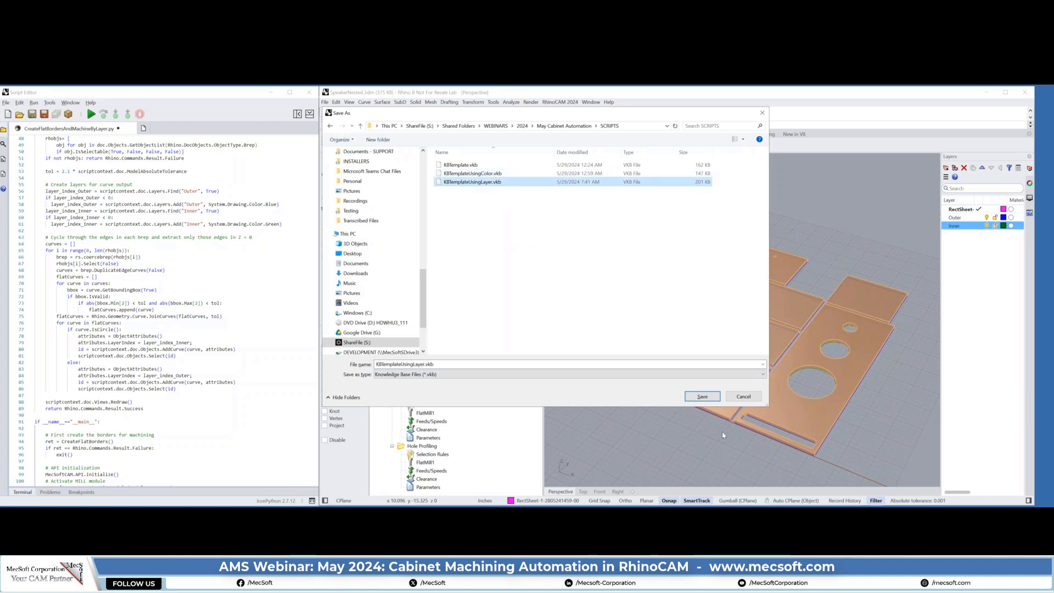
{"action": "left_click", "coordinate": [703, 401]}
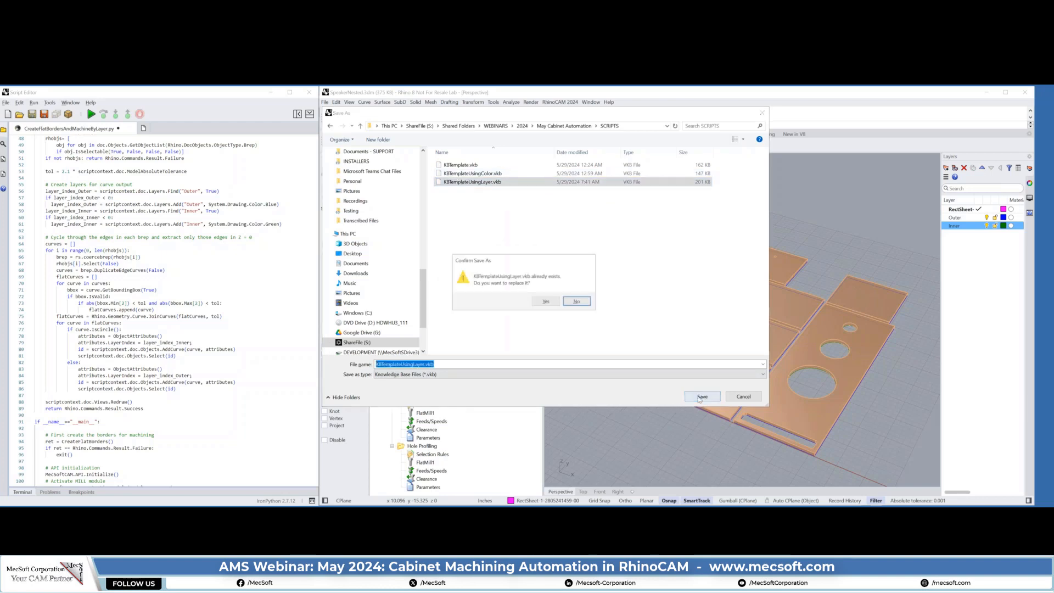
{"action": "left_click", "coordinate": [547, 303]}
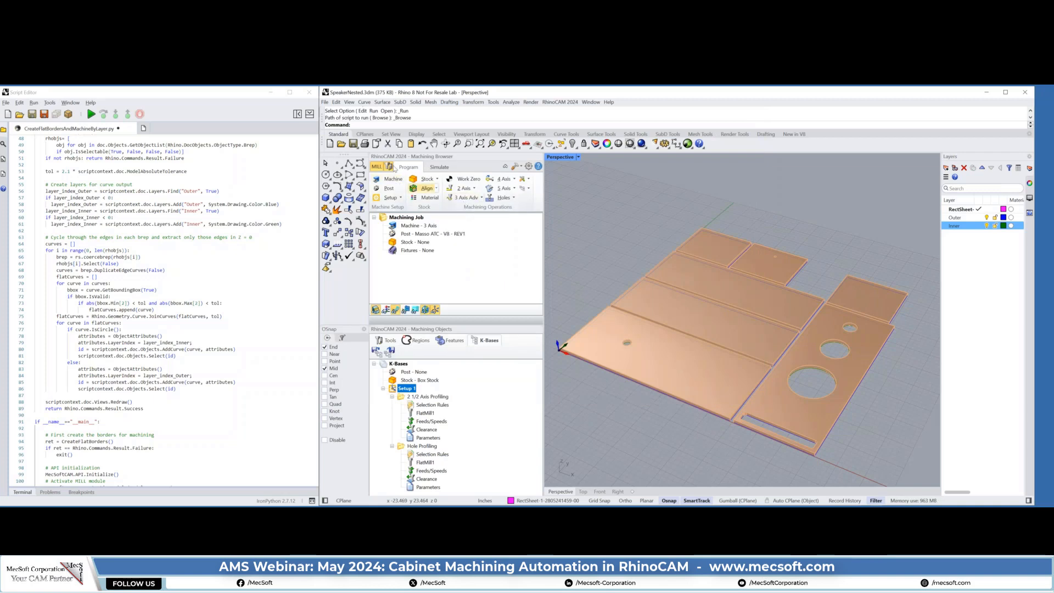
Reopen SpeakerNested.3dm from the SCRIPTS folder, discarding the unsaved changes.
{"action": "left_click", "coordinate": [681, 321]}
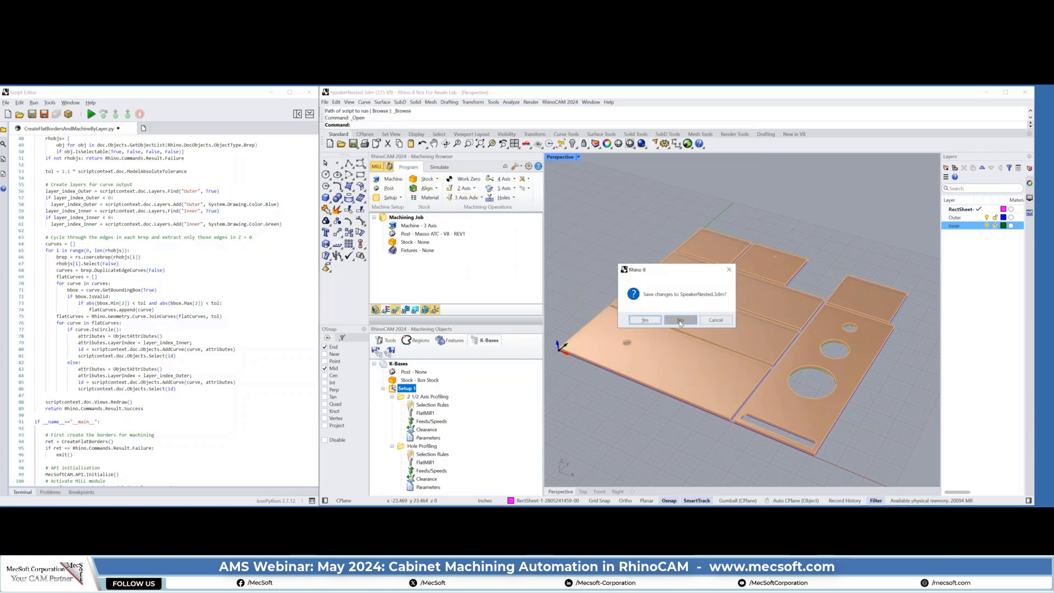
{"action": "left_click", "coordinate": [462, 174]}
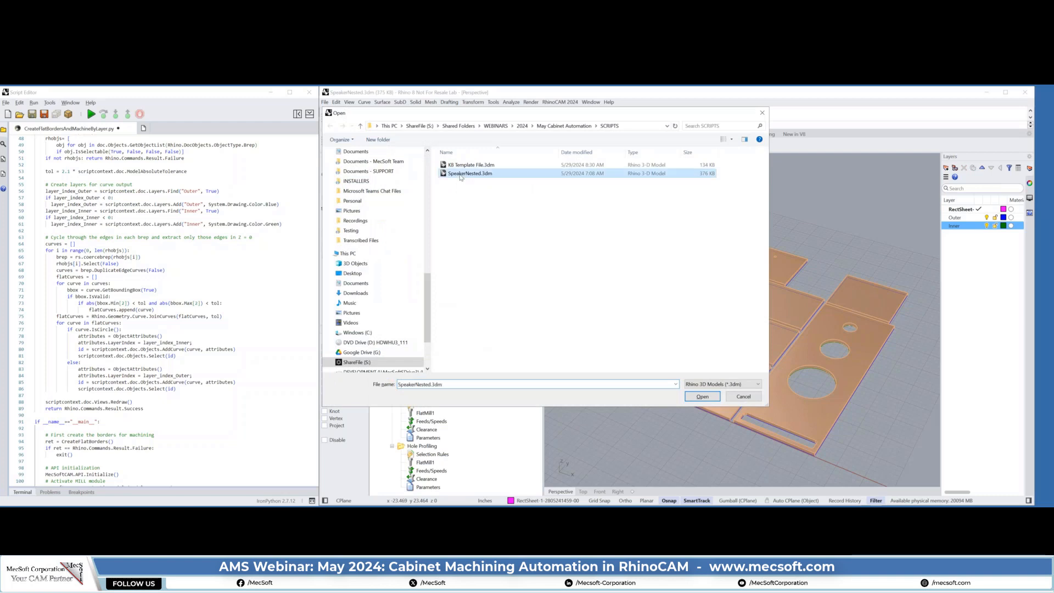
{"action": "double_click", "coordinate": [462, 175]}
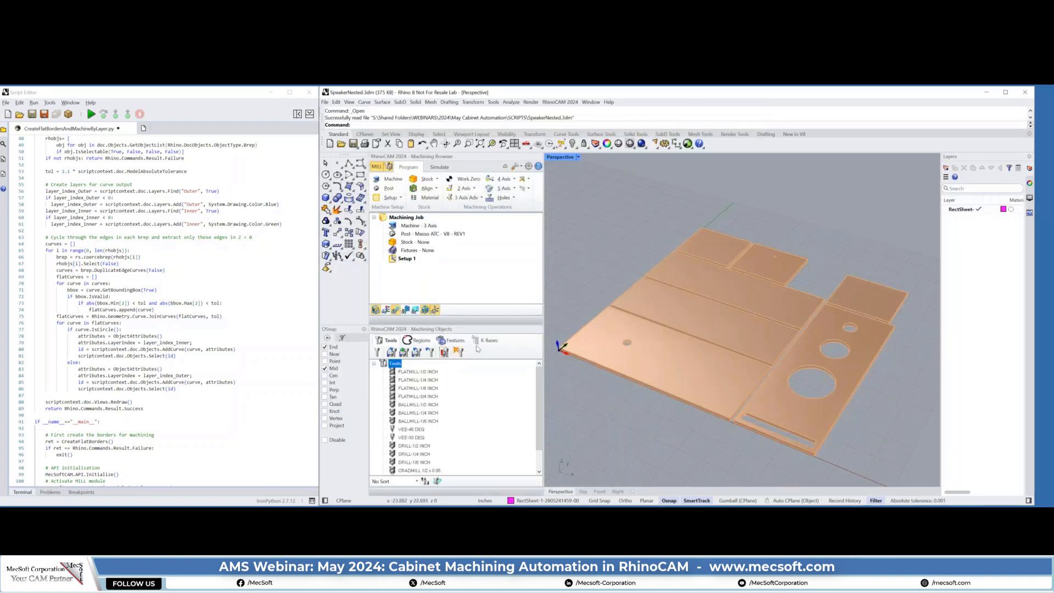
Load the KBTemplateUsingLayer.vkb knowledge base from the WEBINARS > 2024 > May Cabinet Automation > SCRIPTS folder on ShareFile (S:).
{"action": "left_click", "coordinate": [528, 187]}
{"action": "left_click", "coordinate": [529, 202]}
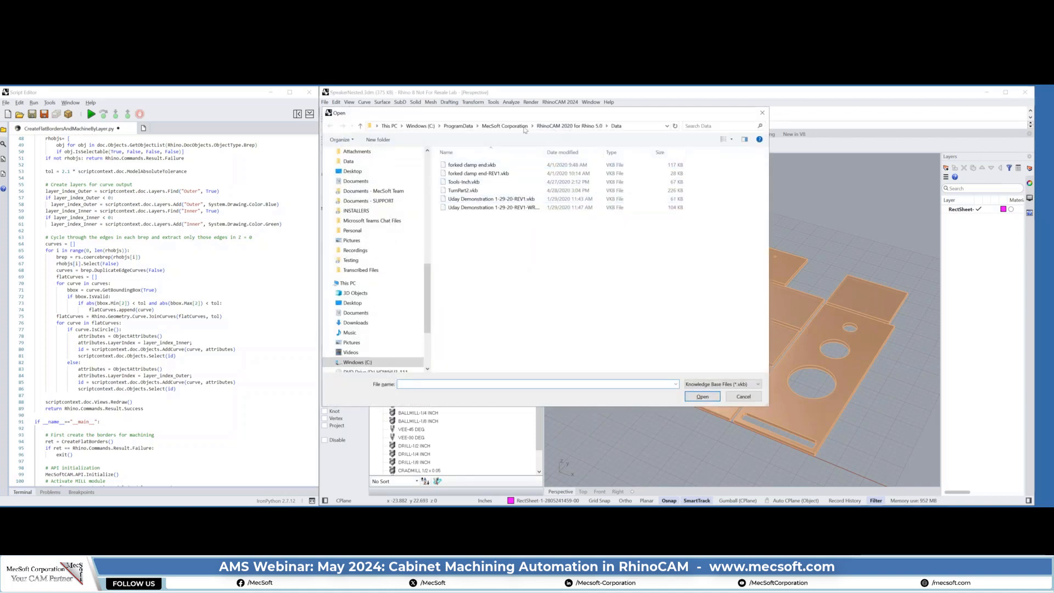
{"action": "scroll", "coordinate": [373, 330], "scroll_direction": "down", "scroll_amount": 2}
{"action": "left_click", "coordinate": [353, 332]}
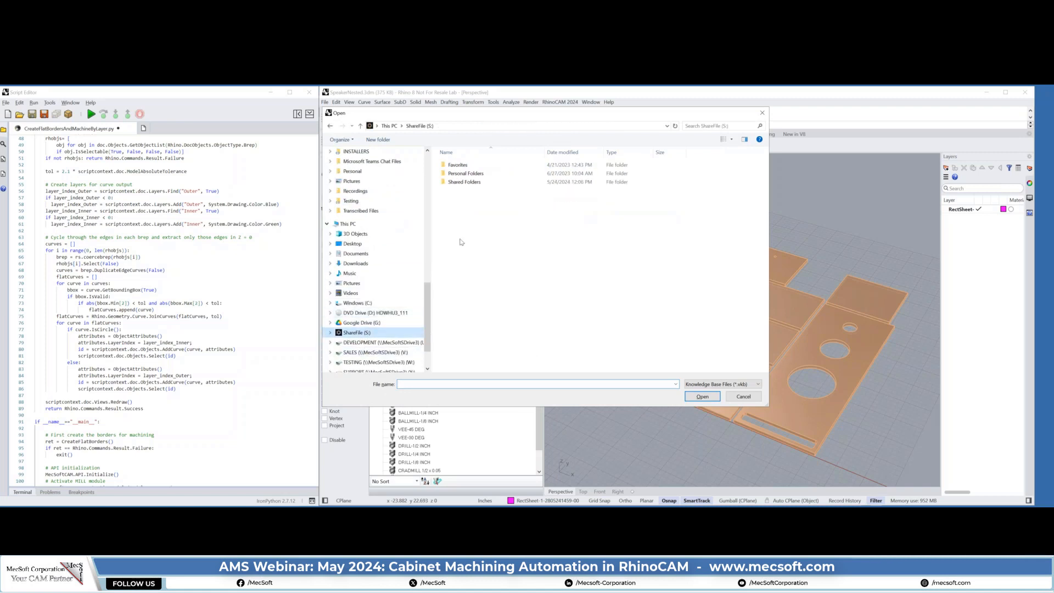
{"action": "double_click", "coordinate": [454, 182]}
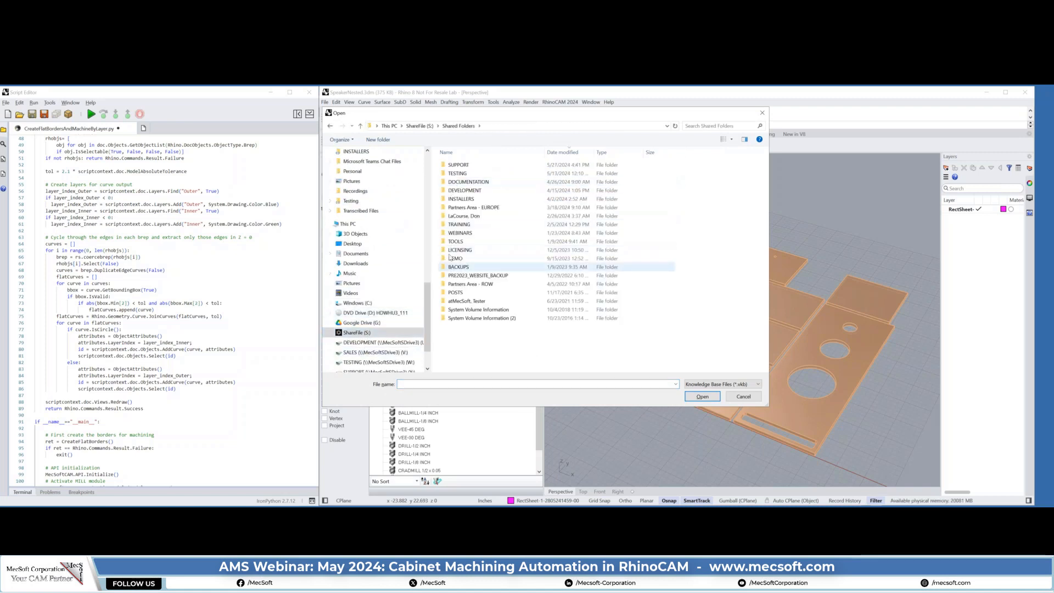
{"action": "double_click", "coordinate": [449, 235]}
{"action": "double_click", "coordinate": [449, 192]}
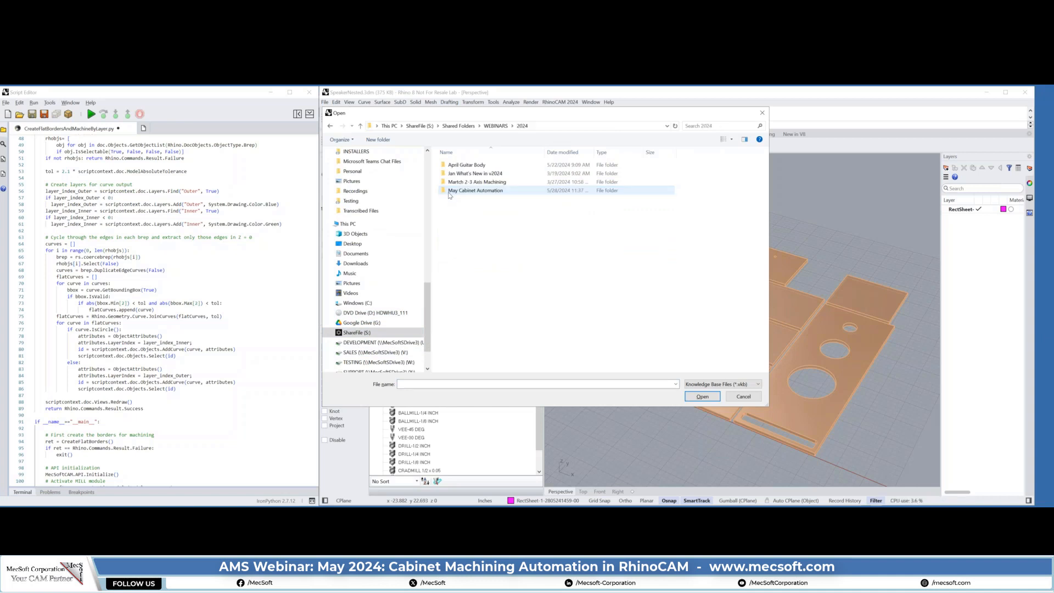
{"action": "double_click", "coordinate": [450, 191]}
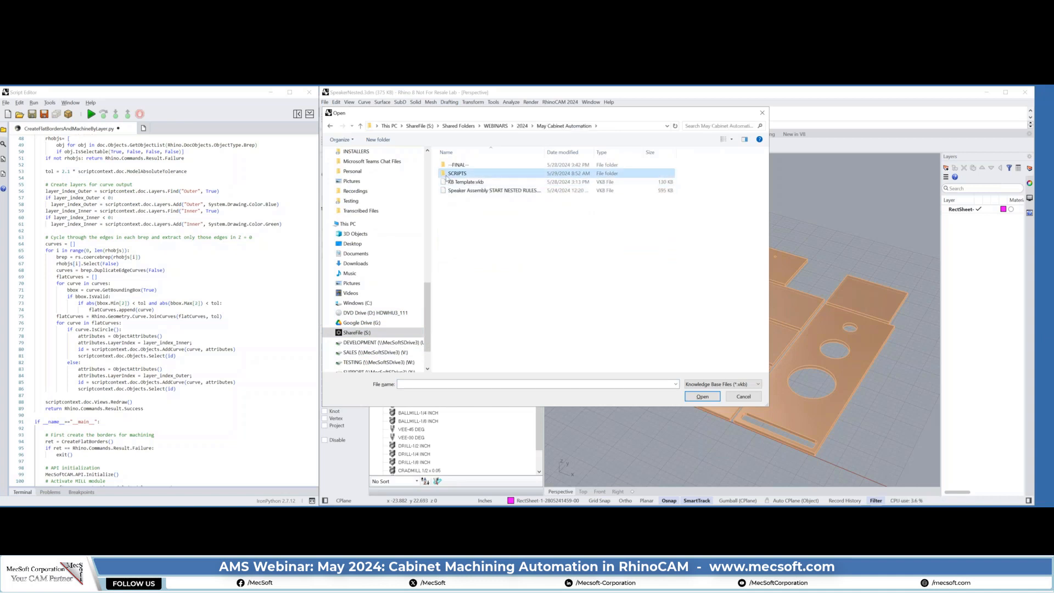
{"action": "double_click", "coordinate": [447, 175]}
{"action": "double_click", "coordinate": [466, 183]}
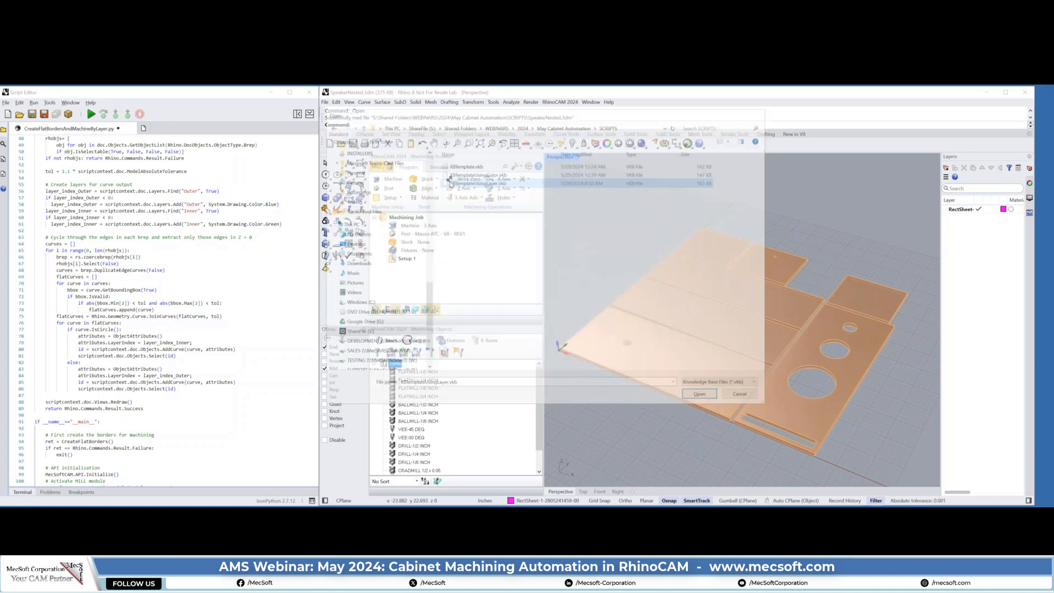
{"action": "left_click", "coordinate": [478, 327]}
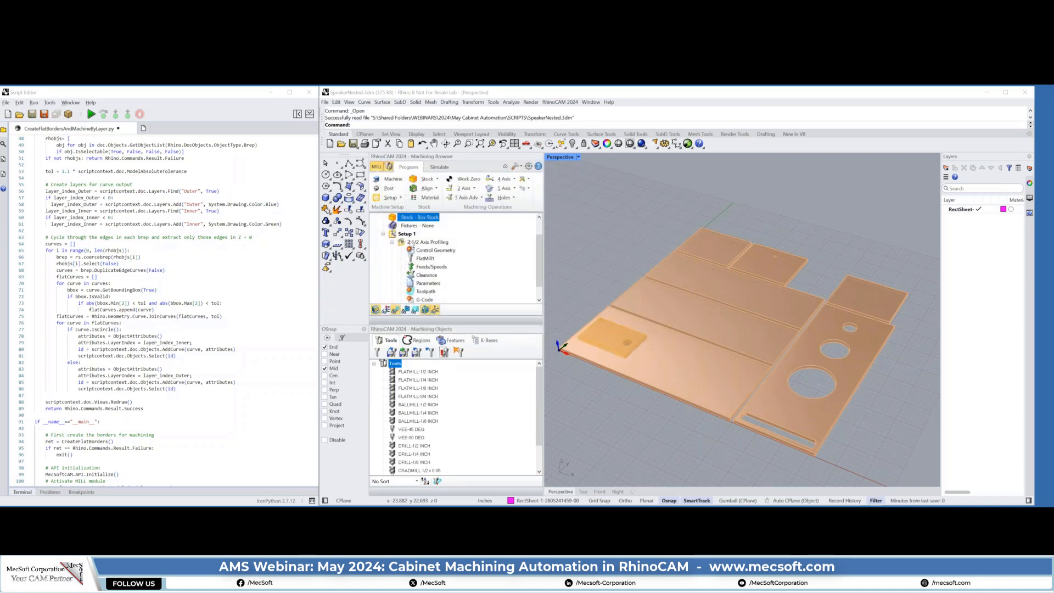
Review the loaded 2 1/2 Axis Profiling operation and delete Setup 1 from the machining job.
{"action": "left_click", "coordinate": [423, 242]}
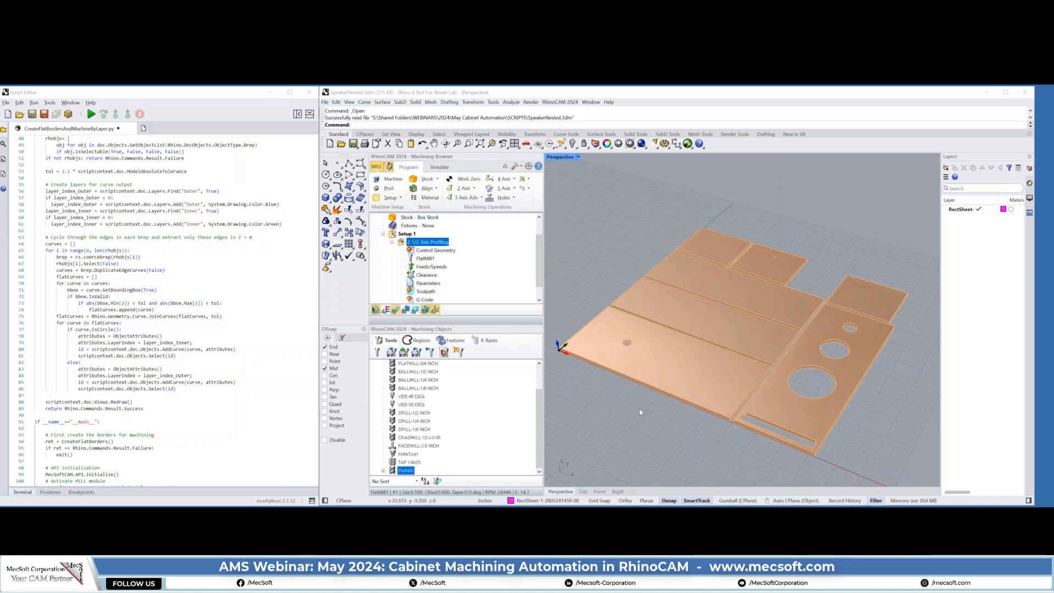
{"action": "mouse_move", "coordinate": [640, 411]}
{"action": "right_mouse_down"}
{"action": "mouse_move", "coordinate": [645, 369]}
{"action": "mouse_move", "coordinate": [637, 405]}
{"action": "right_mouse_up"}
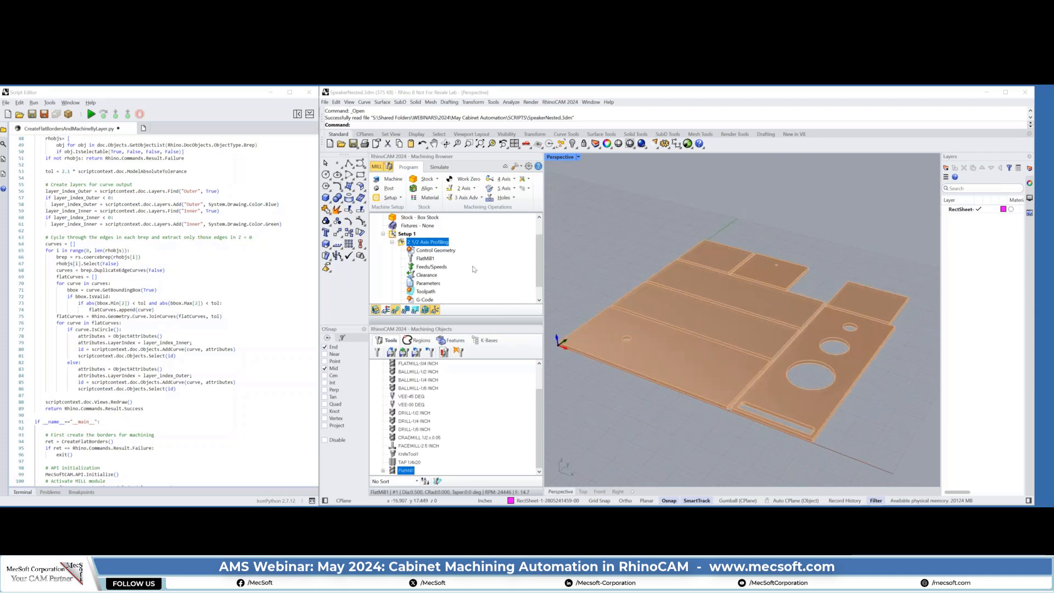
{"action": "left_click", "coordinate": [407, 235]}
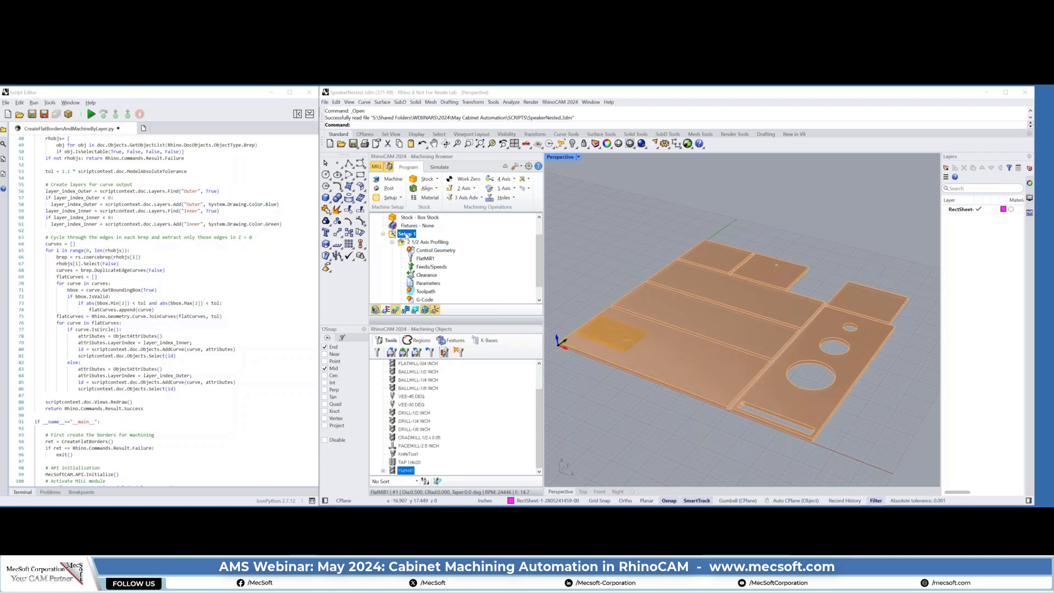
{"action": "key", "text": "Delete"}
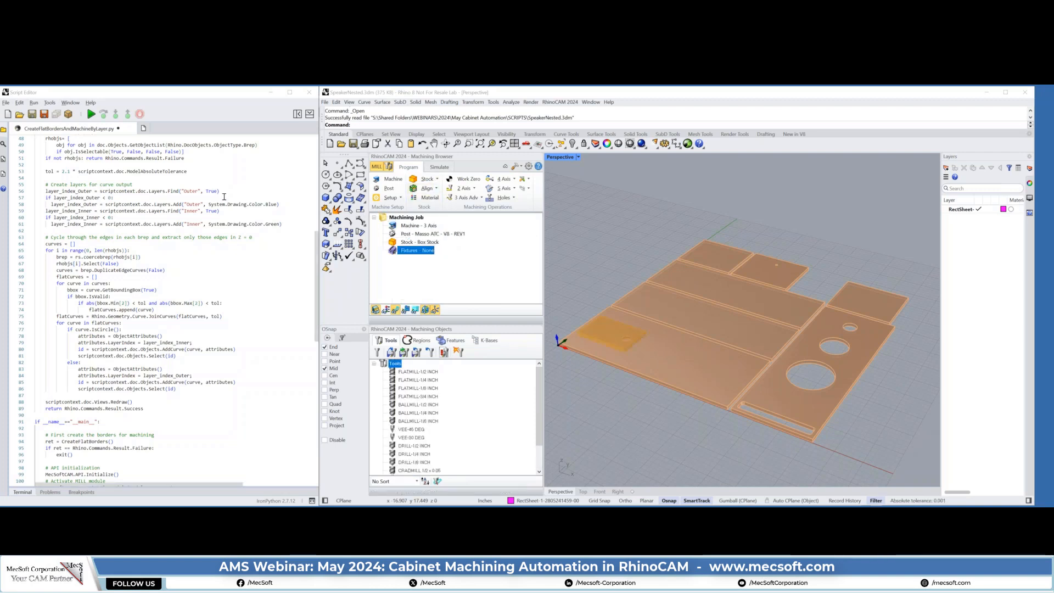
Run the CreateFlatBordersAndMachineByLayer.py script on the nested parts.
{"action": "left_click", "coordinate": [29, 94]}
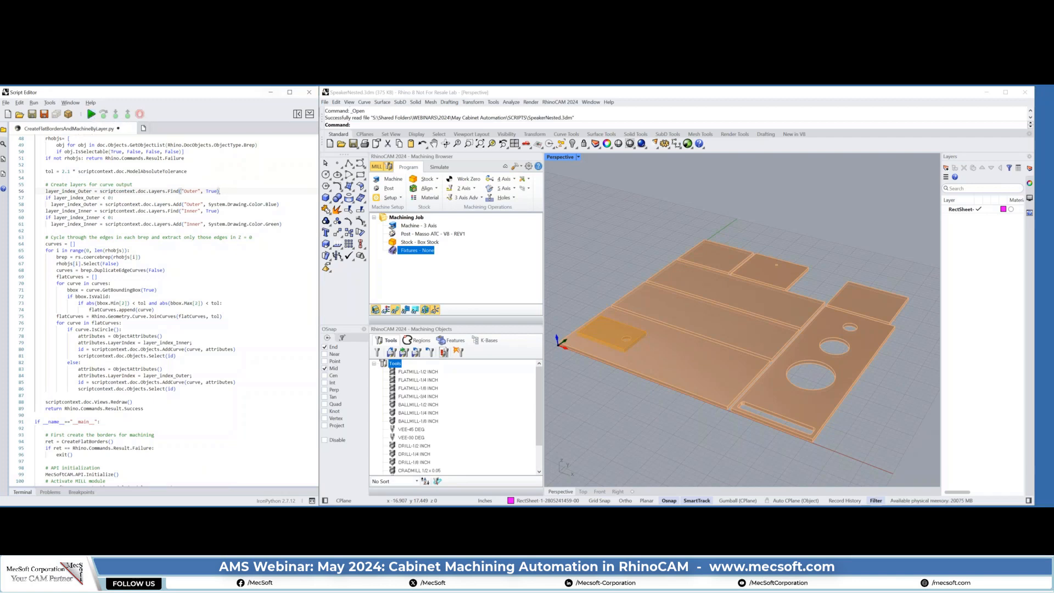
{"action": "left_click", "coordinate": [92, 114]}
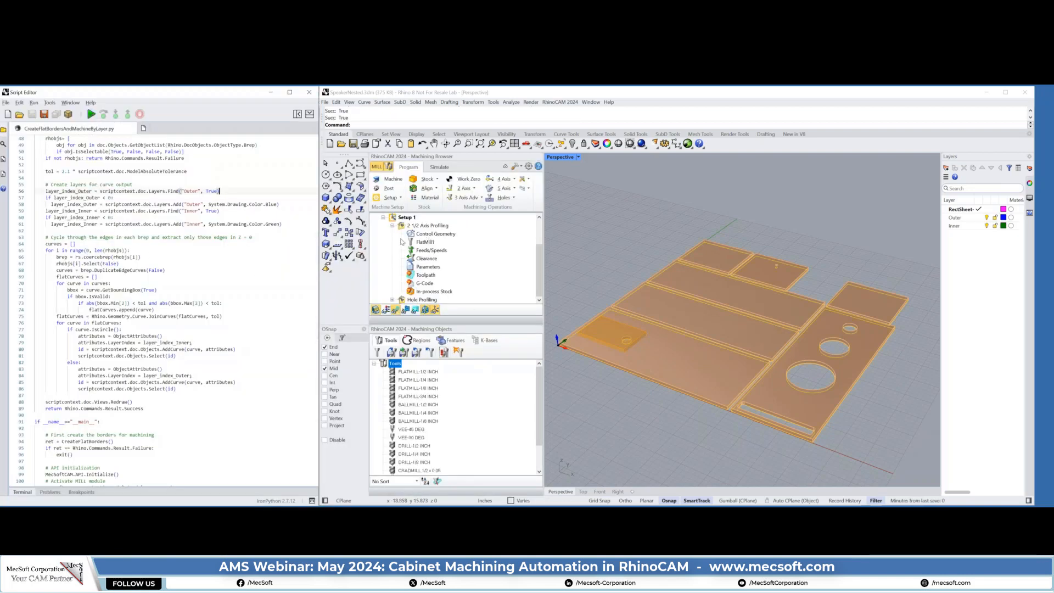
Toggle the visibility of the Outer and Inner layers to check the generated border curves.
{"action": "left_click", "coordinate": [956, 219]}
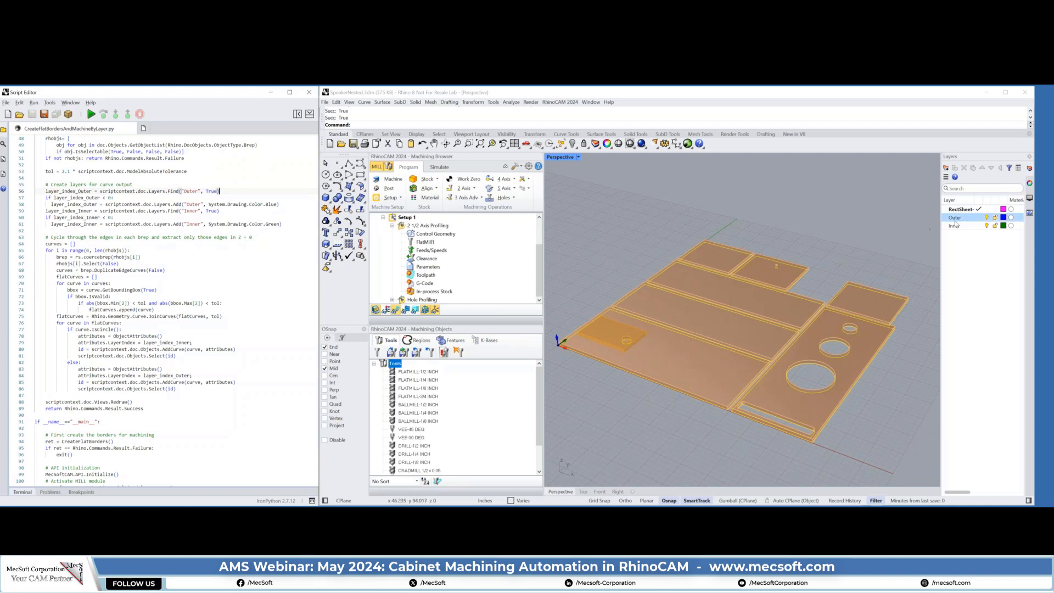
{"action": "left_click", "coordinate": [987, 218]}
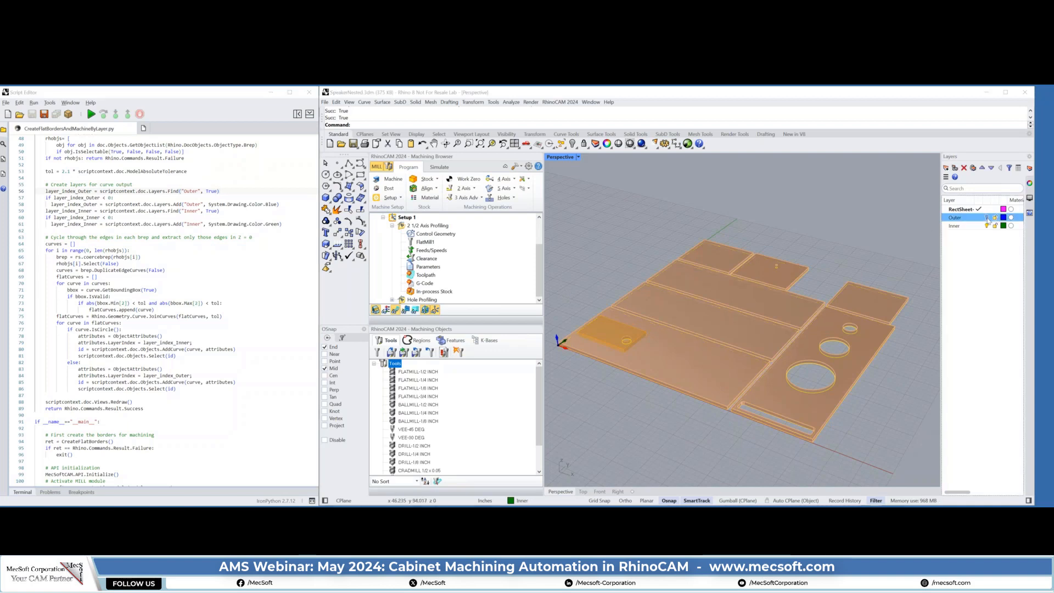
{"action": "left_click", "coordinate": [988, 218]}
{"action": "left_click", "coordinate": [987, 226]}
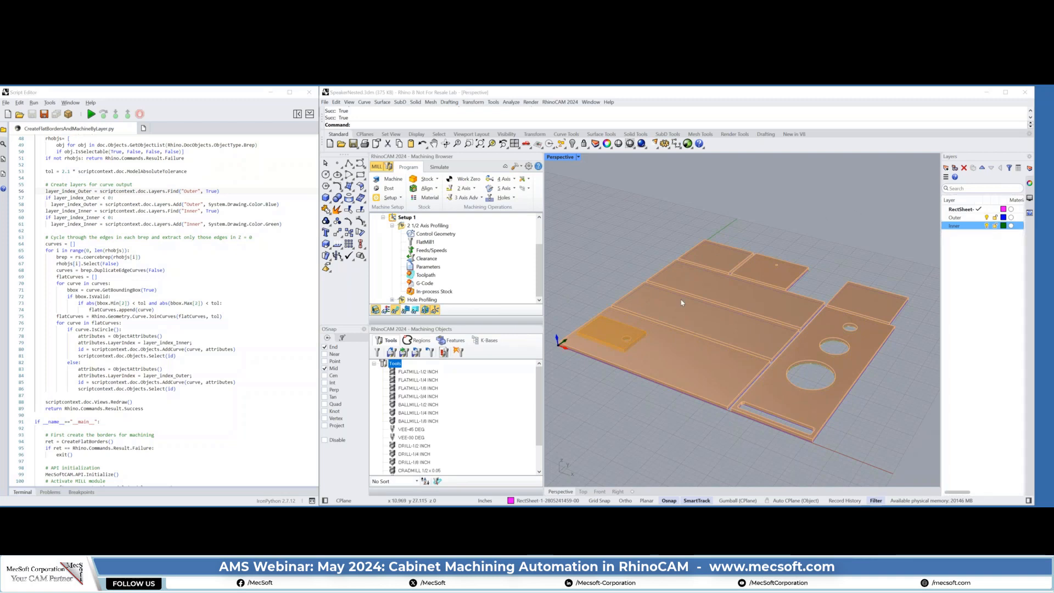
Review the control geometry regions assigned to the 2 1/2 Axis Profiling and Hole Profiling operations without changing them.
{"action": "double_click", "coordinate": [432, 232]}
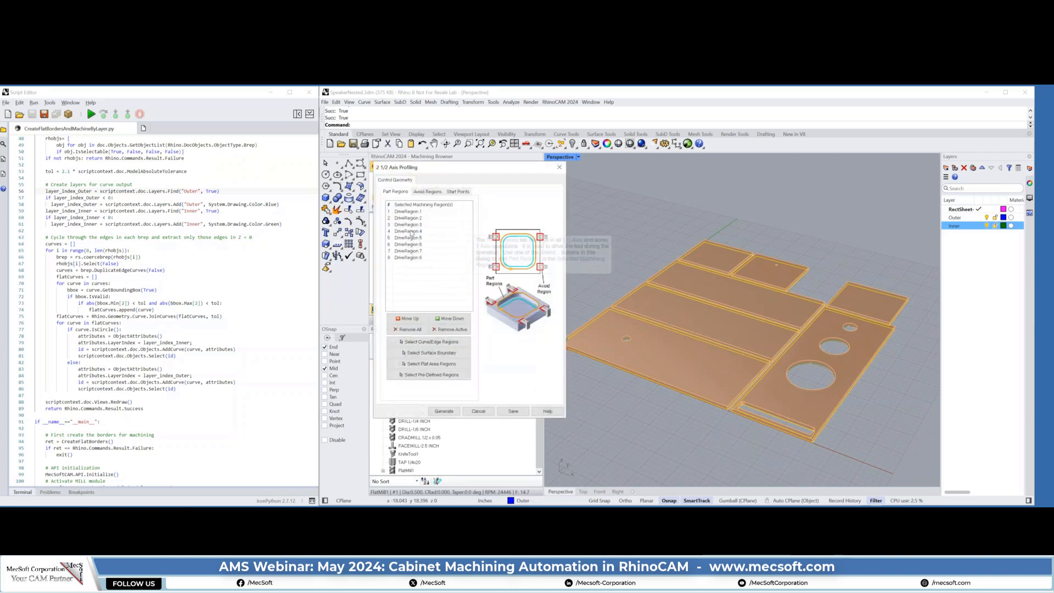
{"action": "left_click", "coordinate": [478, 411]}
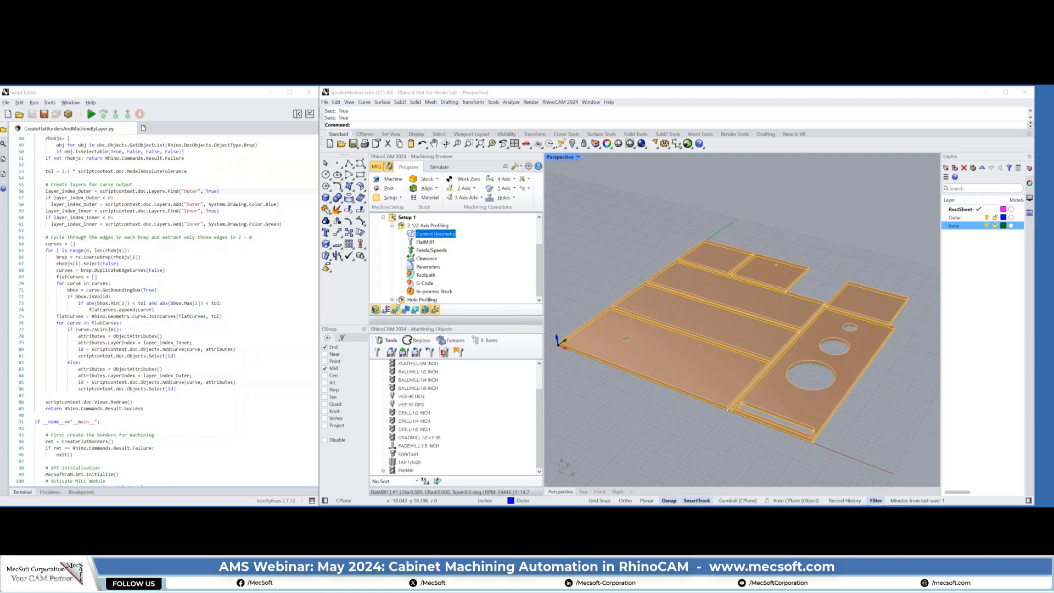
{"action": "left_click", "coordinate": [392, 300]}
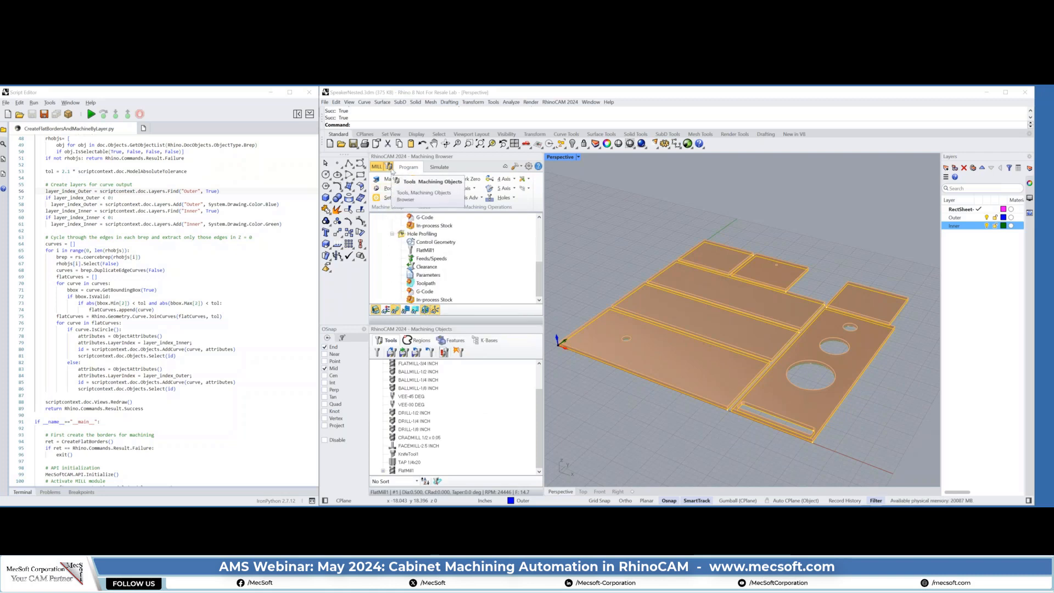
{"action": "double_click", "coordinate": [433, 242]}
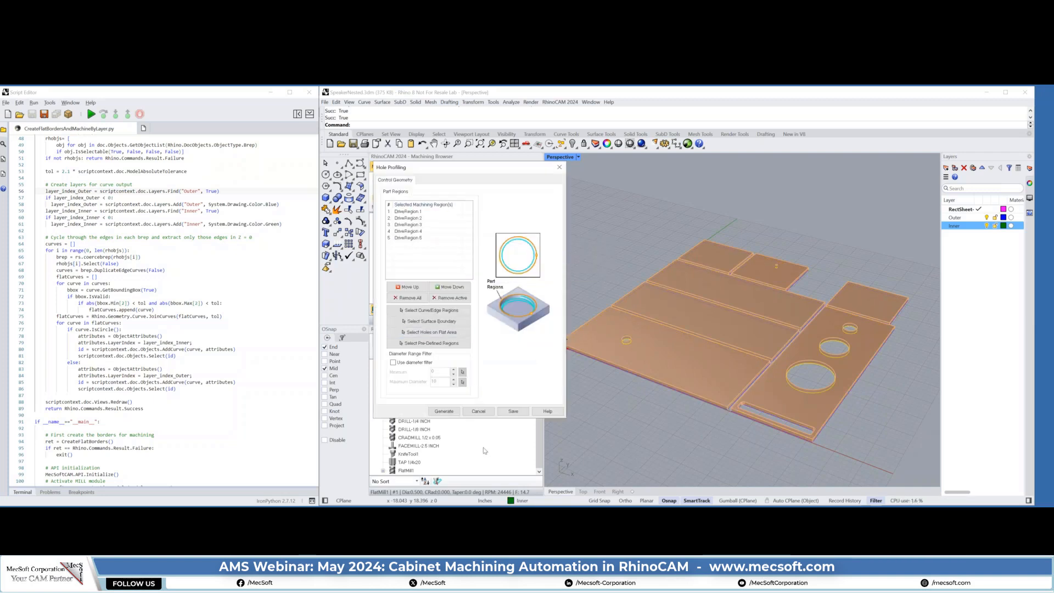
{"action": "left_click", "coordinate": [479, 412]}
Regenerate all toolpaths in Setup 1.
{"action": "scroll", "coordinate": [423, 252], "scroll_direction": "up", "scroll_amount": 4}
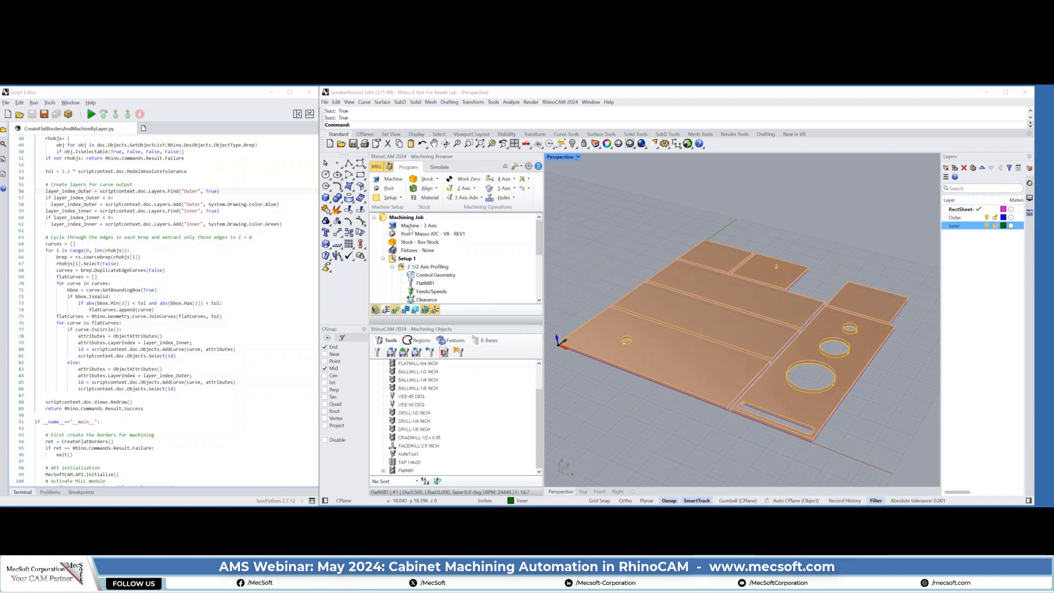
{"action": "left_click", "coordinate": [401, 259]}
{"action": "right_click", "coordinate": [401, 260]}
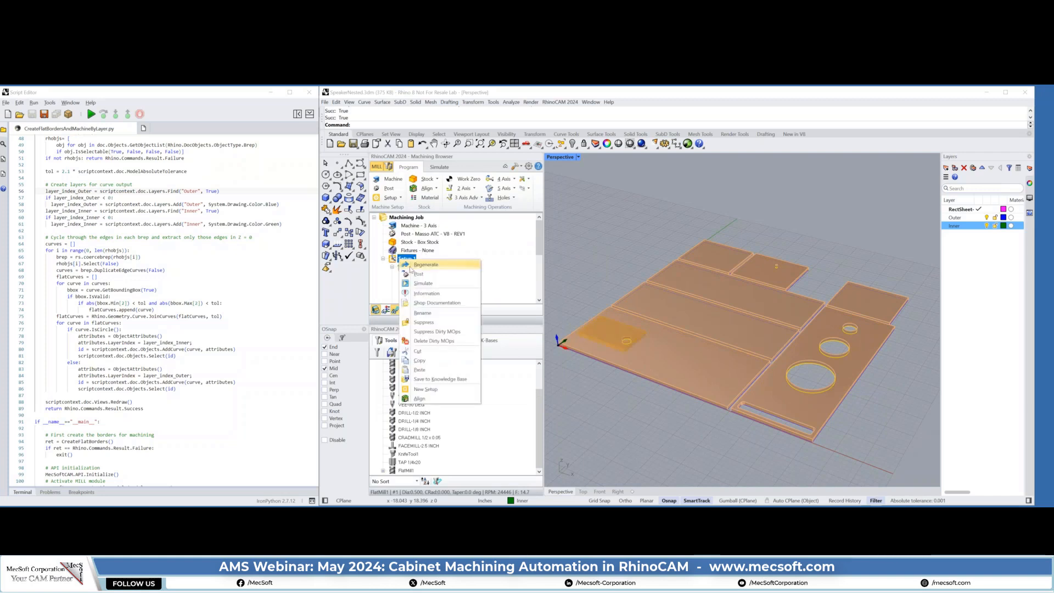
{"action": "left_click", "coordinate": [409, 266]}
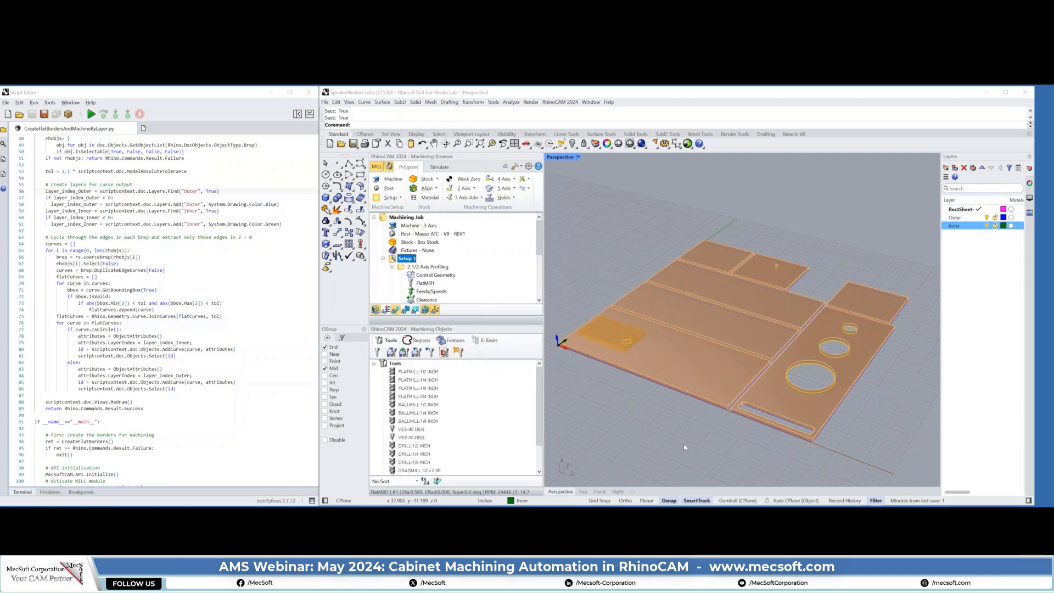
Display the 2 1/2 Axis Profiling toolpath on the nested parts and examine it.
{"action": "mouse_move", "coordinate": [648, 456]}
{"action": "right_mouse_down"}
{"action": "mouse_move", "coordinate": [641, 376]}
{"action": "mouse_move", "coordinate": [637, 467]}
{"action": "right_mouse_up"}
{"action": "left_click", "coordinate": [428, 267]}
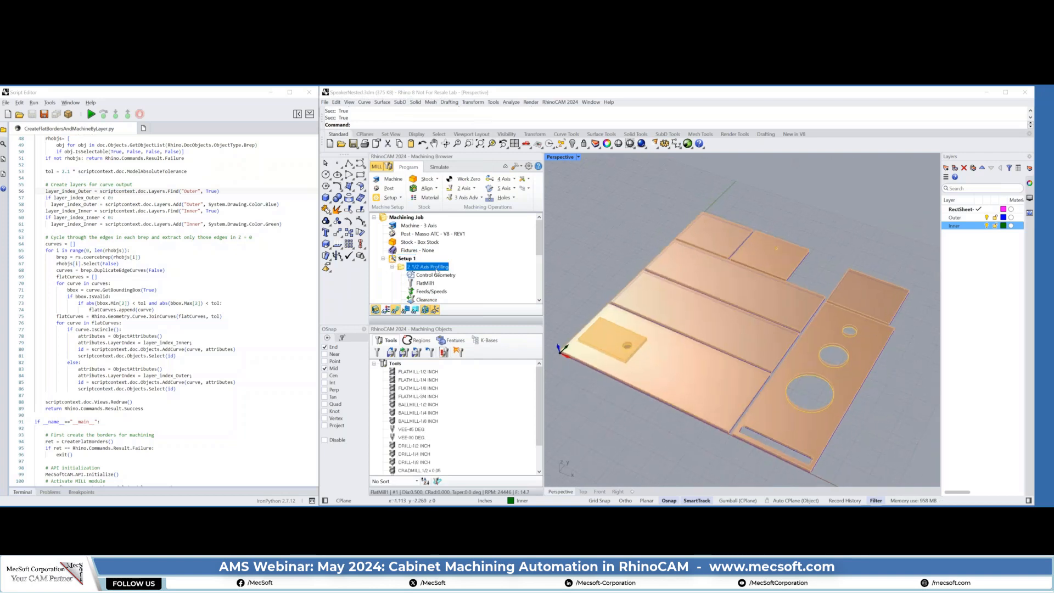
{"action": "right_click_drag", "start_coordinate": [625, 404], "coordinate": [618, 377]}
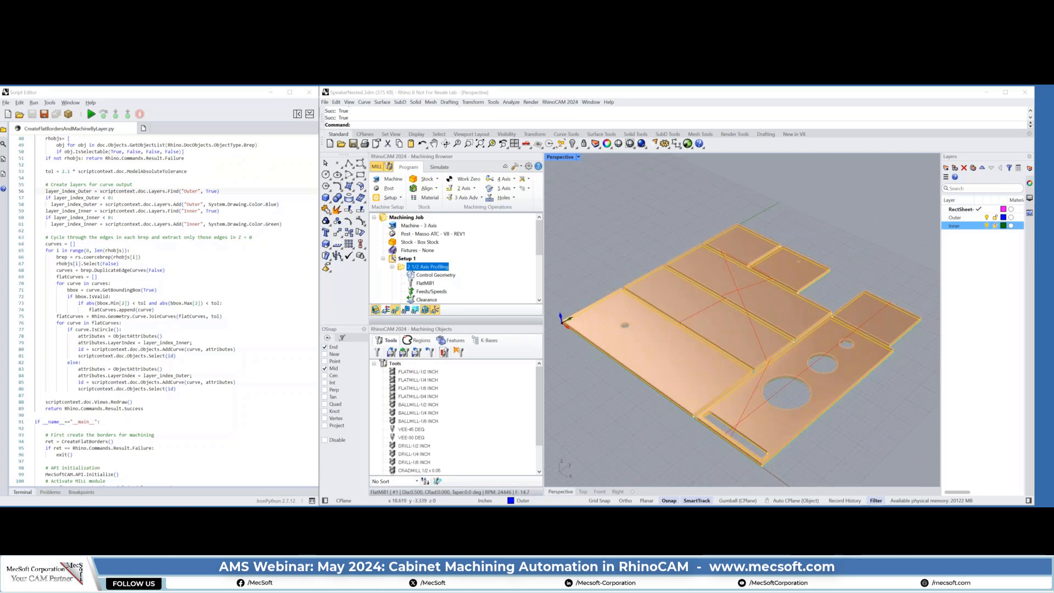
Make Outer the current layer and hide the RectSheet-1 layer to expose the curves and toolpaths.
{"action": "left_click", "coordinate": [988, 210]}
{"action": "left_click", "coordinate": [979, 218]}
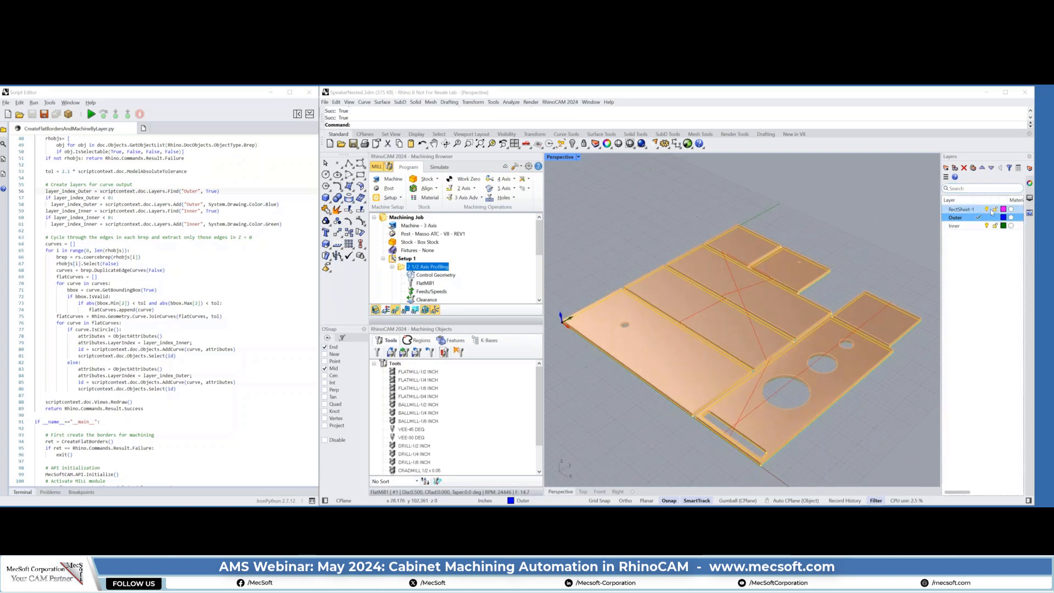
{"action": "left_click", "coordinate": [988, 209]}
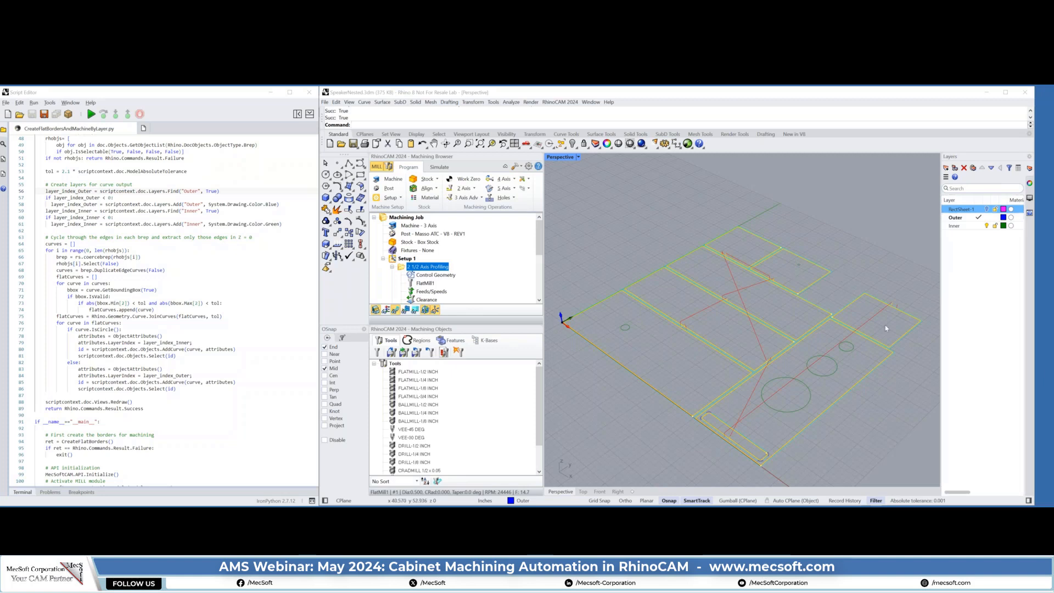
{"action": "mouse_move", "coordinate": [774, 420]}
{"action": "right_mouse_down"}
{"action": "mouse_move", "coordinate": [725, 387]}
{"action": "mouse_move", "coordinate": [631, 395]}
{"action": "mouse_move", "coordinate": [572, 384]}
{"action": "mouse_move", "coordinate": [794, 441]}
{"action": "mouse_move", "coordinate": [780, 434]}
{"action": "right_mouse_up"}
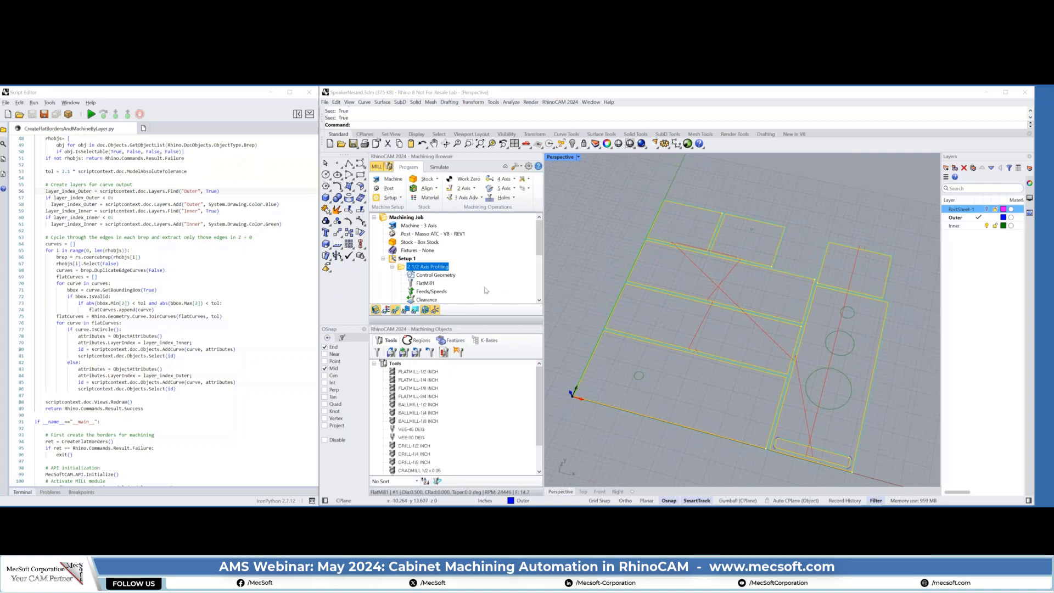
Hide the machining objects browser and display the Hole Profiling toolpath to examine it.
{"action": "left_click", "coordinate": [386, 169]}
{"action": "left_click", "coordinate": [423, 342]}
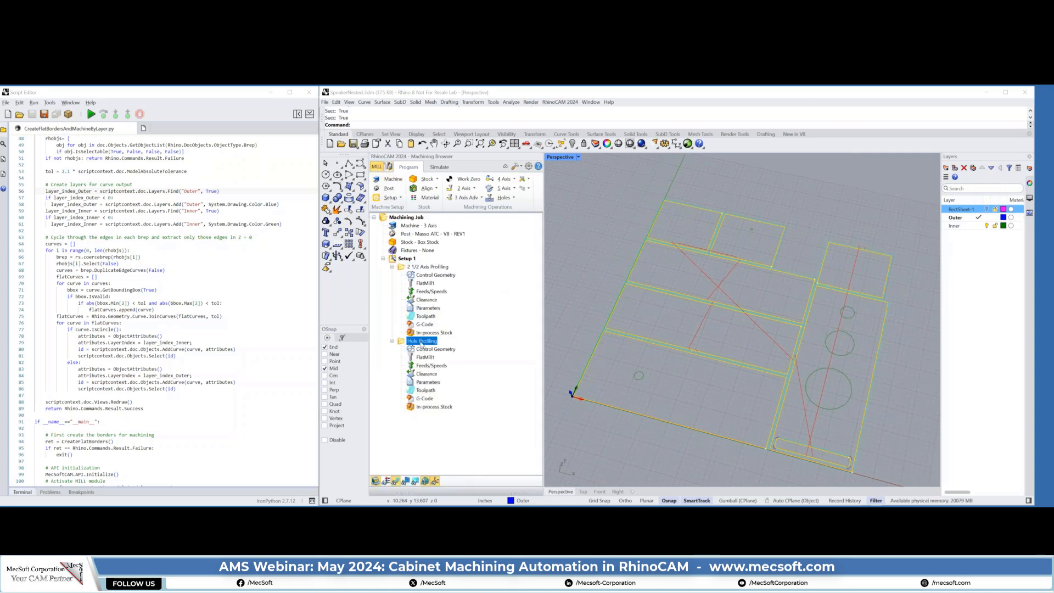
{"action": "right_click_drag", "start_coordinate": [735, 407], "coordinate": [688, 418]}
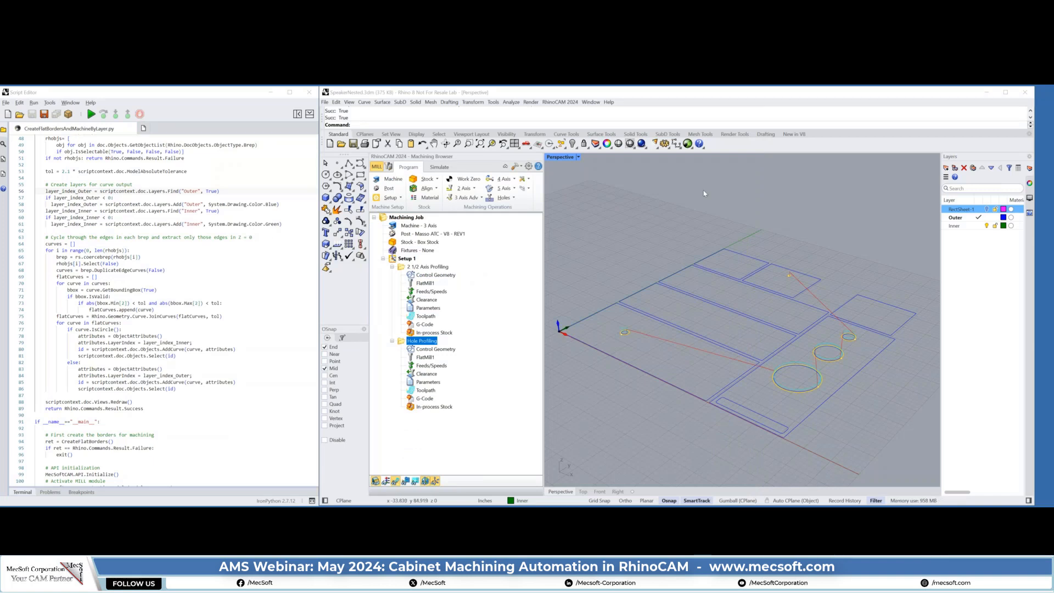
Show the machining objects browser again and select the top-level Tools entry.
{"action": "left_click", "coordinate": [389, 168]}
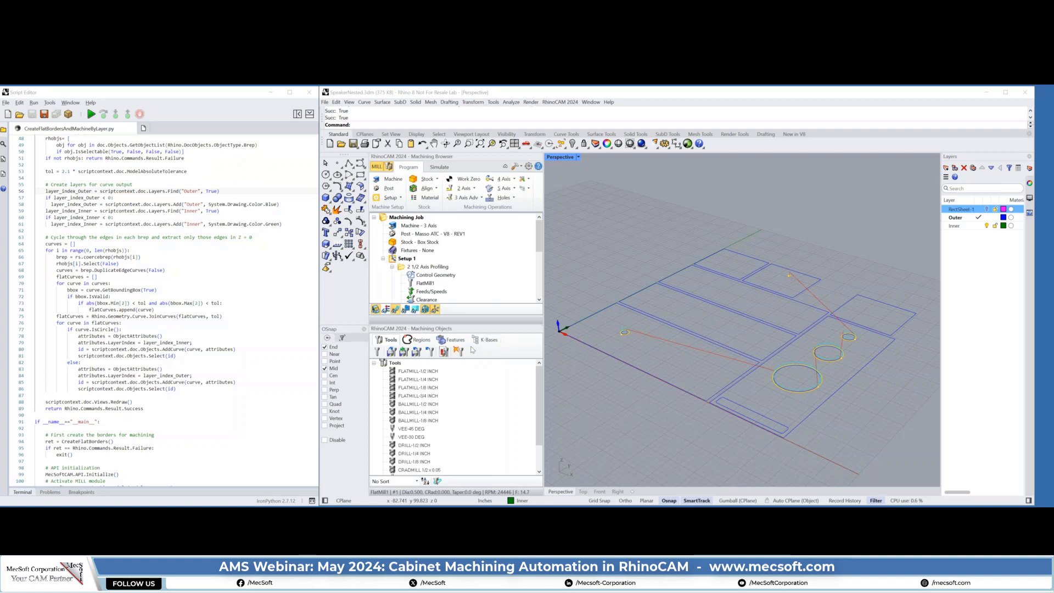
{"action": "left_click", "coordinate": [393, 364]}
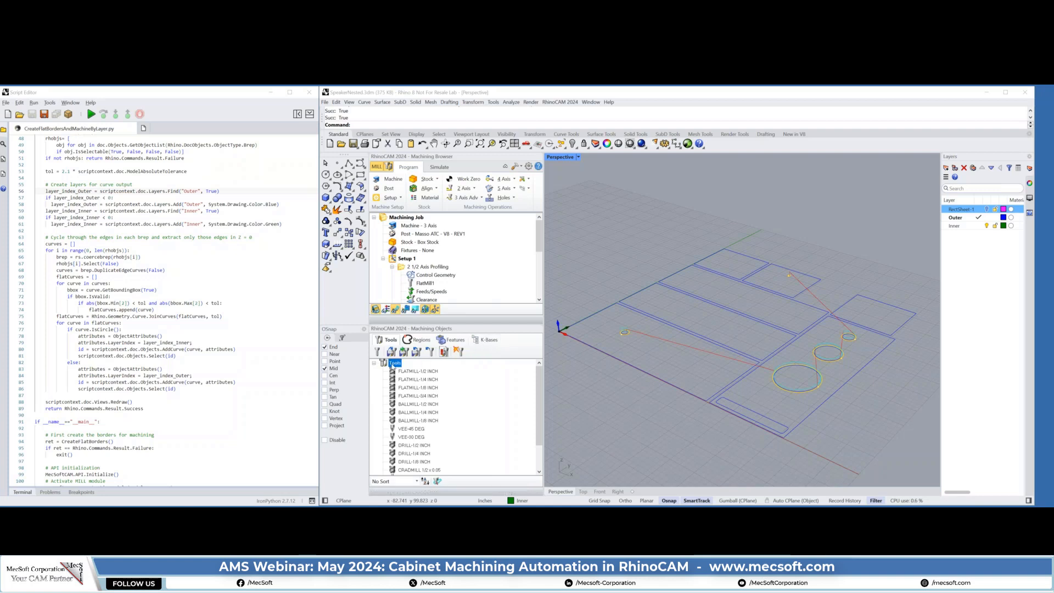
Load the KBTemplateUsingLayer.vkb knowledge base and expand its Hole Profiling operation.
{"action": "left_click", "coordinate": [585, 331]}
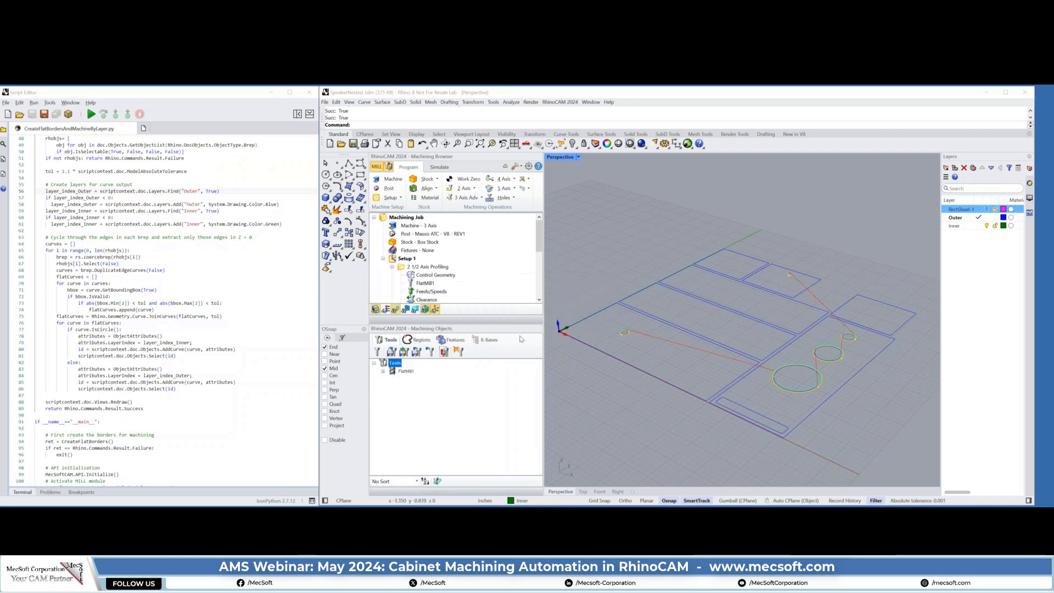
{"action": "left_click", "coordinate": [480, 341]}
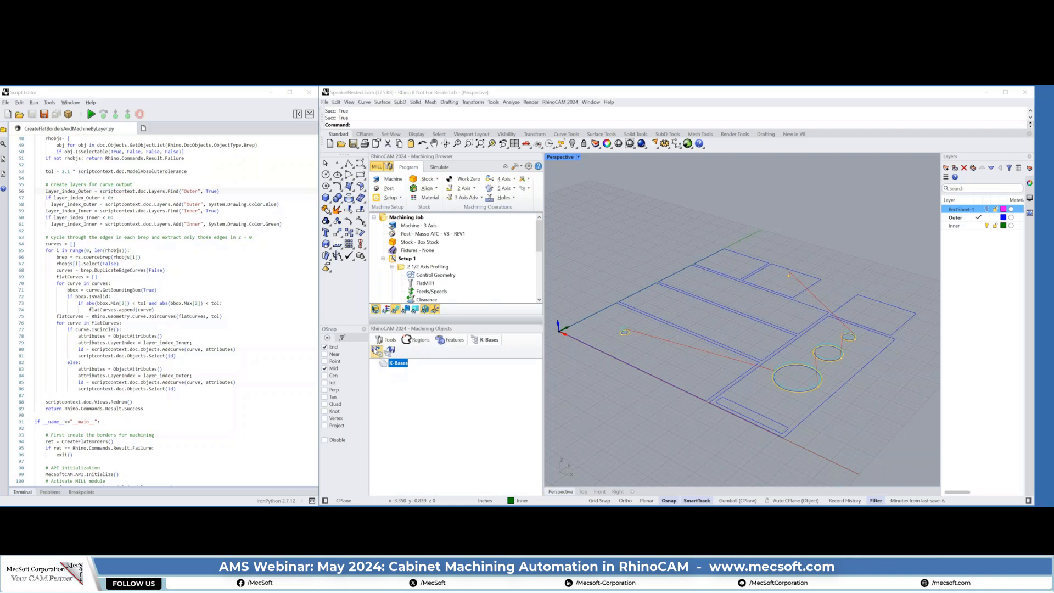
{"action": "left_click", "coordinate": [377, 350]}
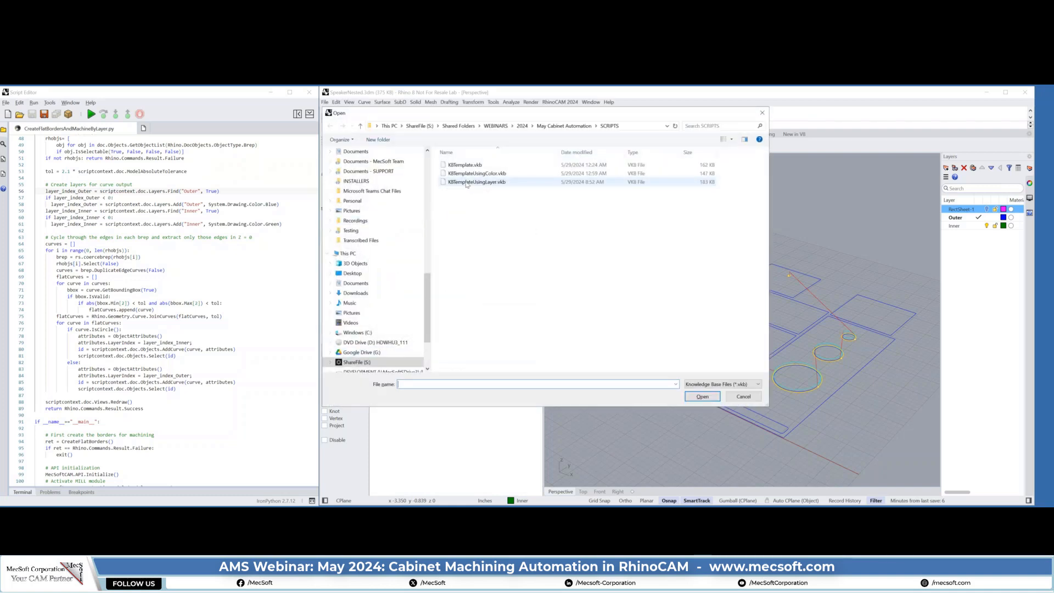
{"action": "double_click", "coordinate": [467, 183]}
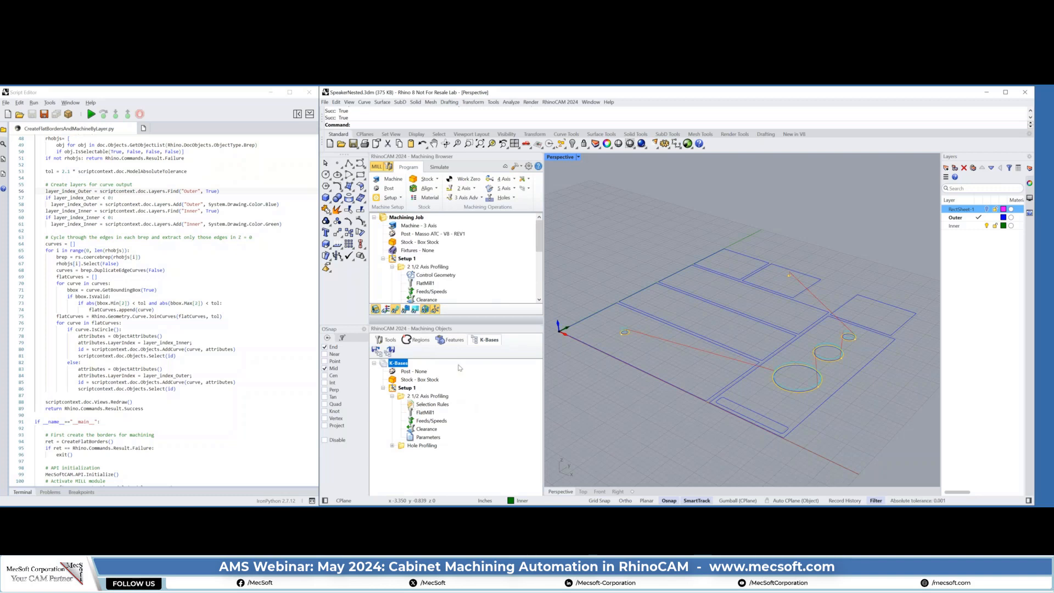
{"action": "left_click", "coordinate": [393, 446]}
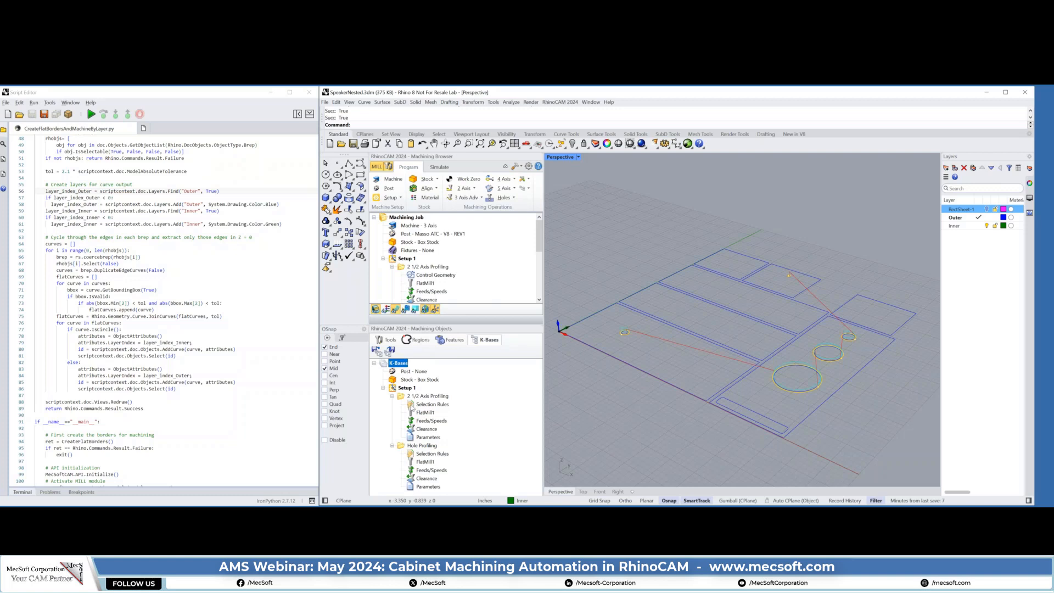
Open the selection rules of the knowledge base's 2 1/2 Axis Profiling operation and examine the layer and color filters.
{"action": "left_click", "coordinate": [431, 405]}
{"action": "double_click", "coordinate": [411, 406]}
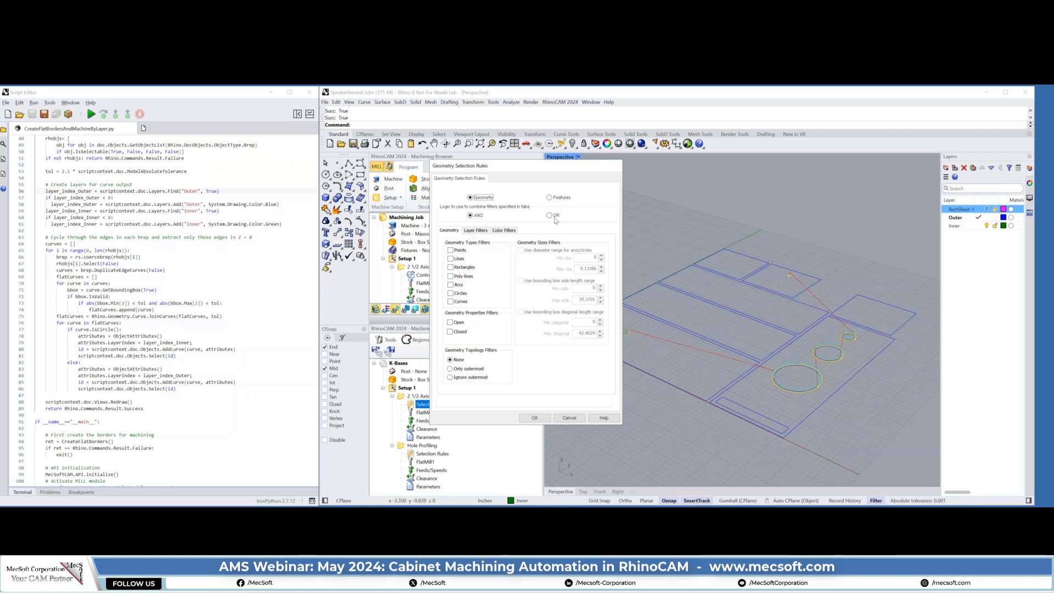
{"action": "left_click", "coordinate": [471, 232]}
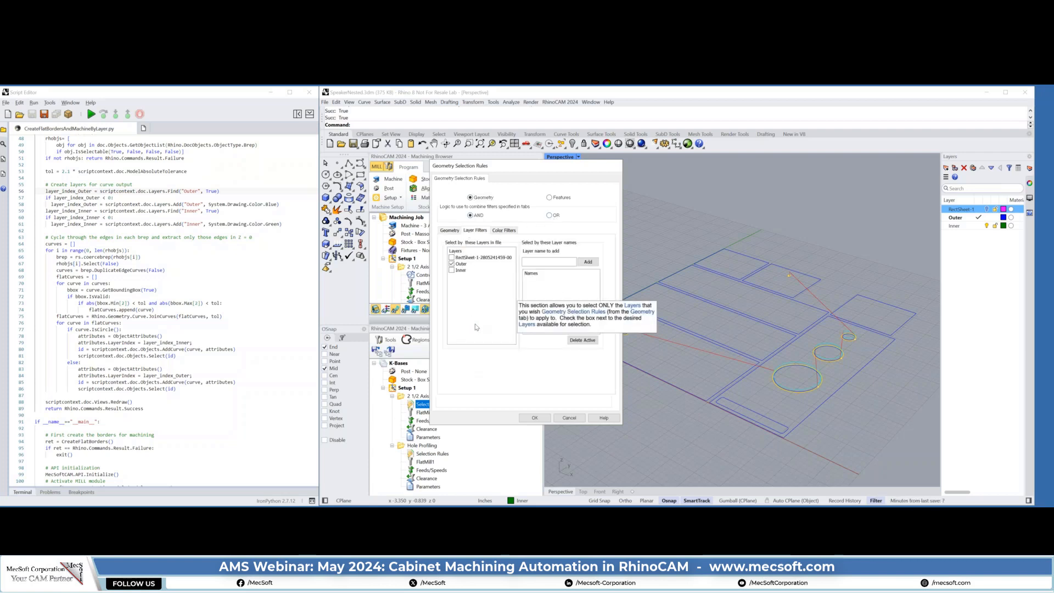
{"action": "left_click", "coordinate": [503, 232]}
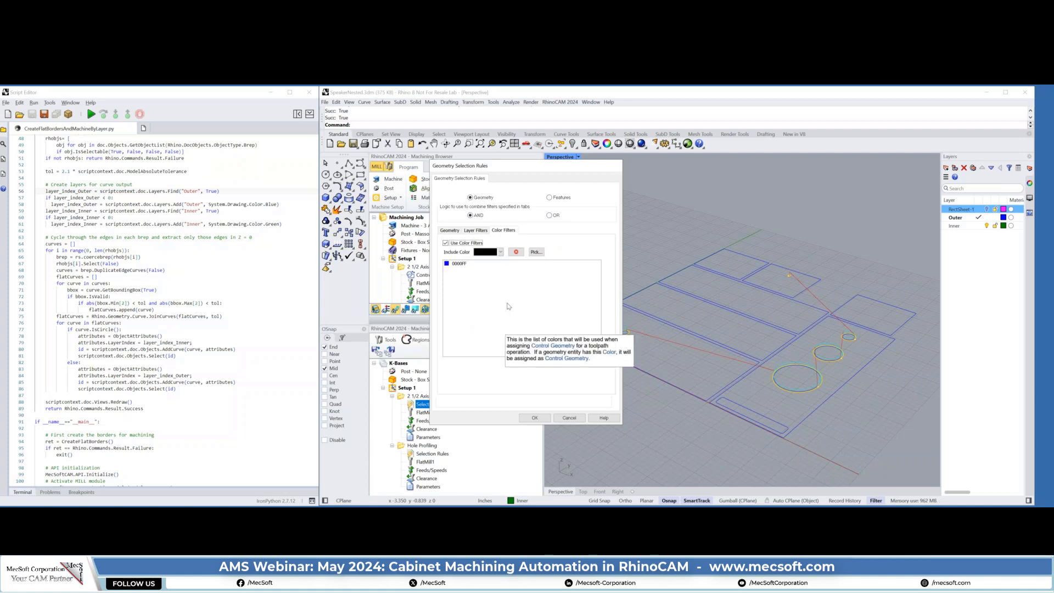
Try to pick a filter color from a part's border curve, and close the selection rules without applying changes.
{"action": "left_click", "coordinate": [536, 251]}
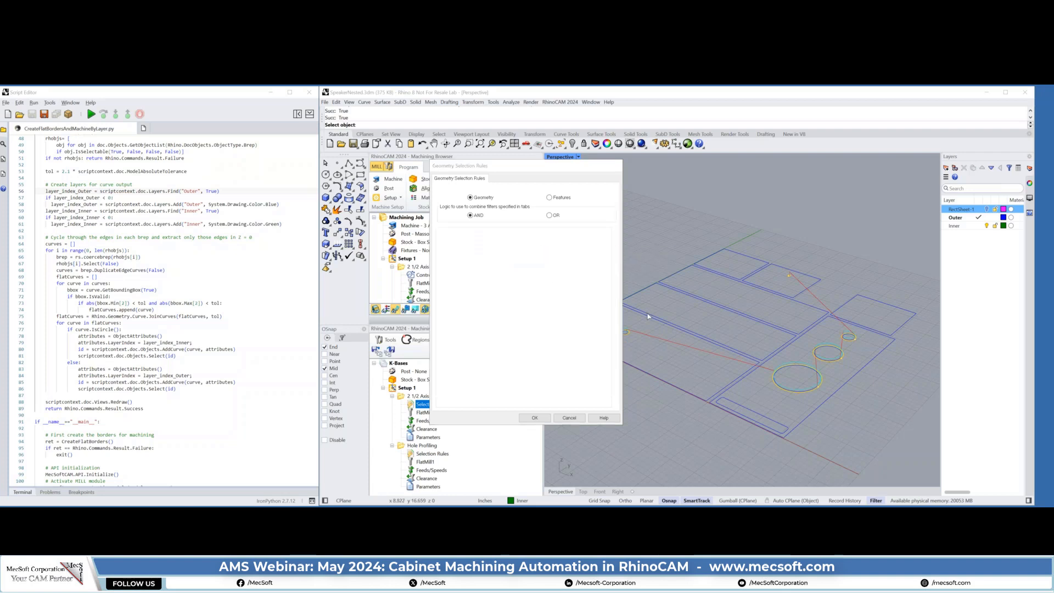
{"action": "left_click", "coordinate": [648, 314]}
{"action": "key", "text": "ctrl+o"}
{"action": "left_click", "coordinate": [646, 320]}
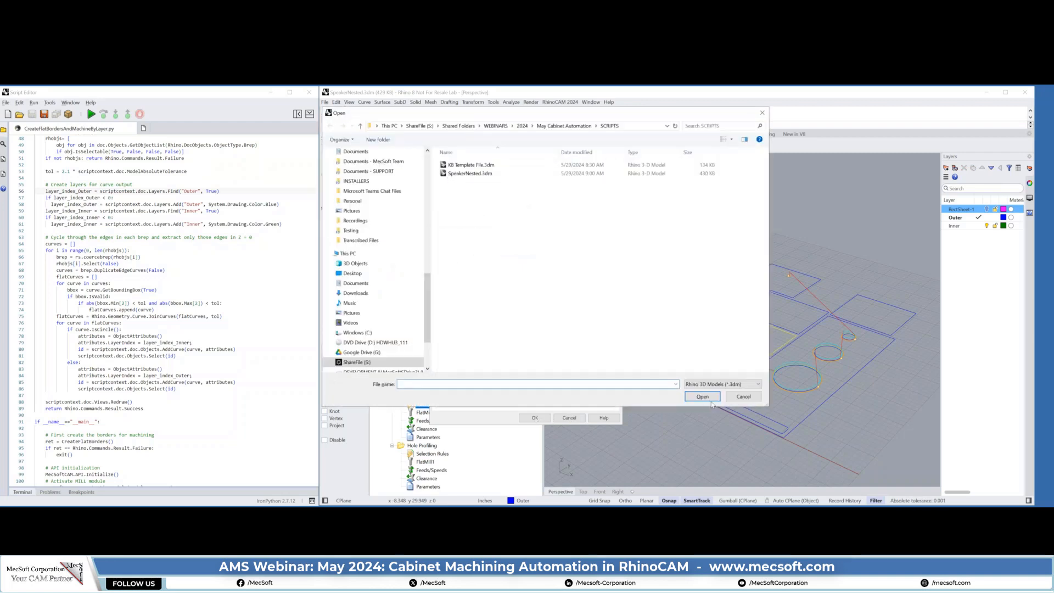
{"action": "left_click", "coordinate": [743, 396]}
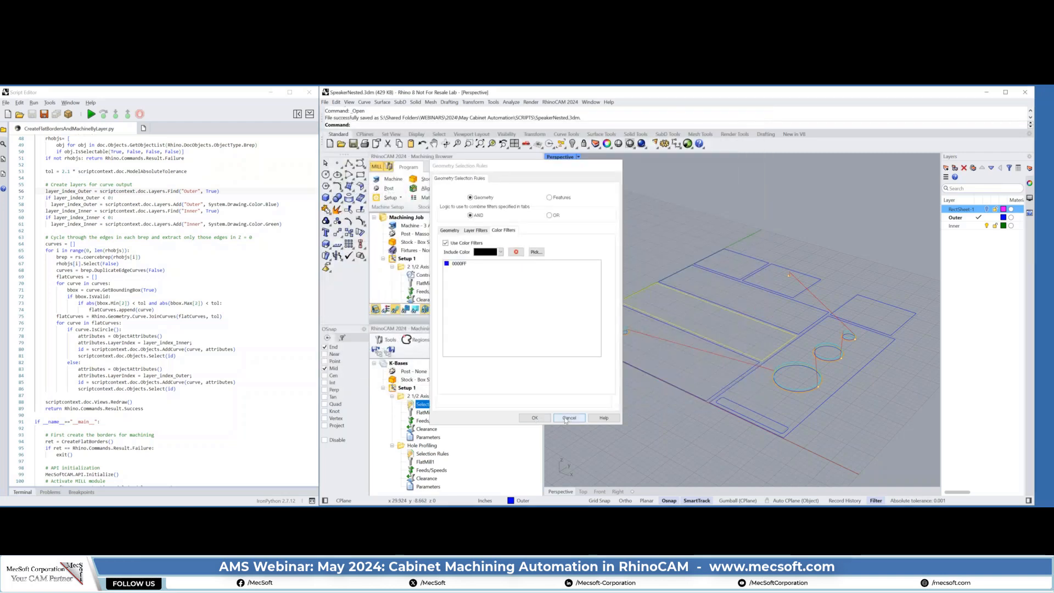
{"action": "left_click", "coordinate": [568, 419]}
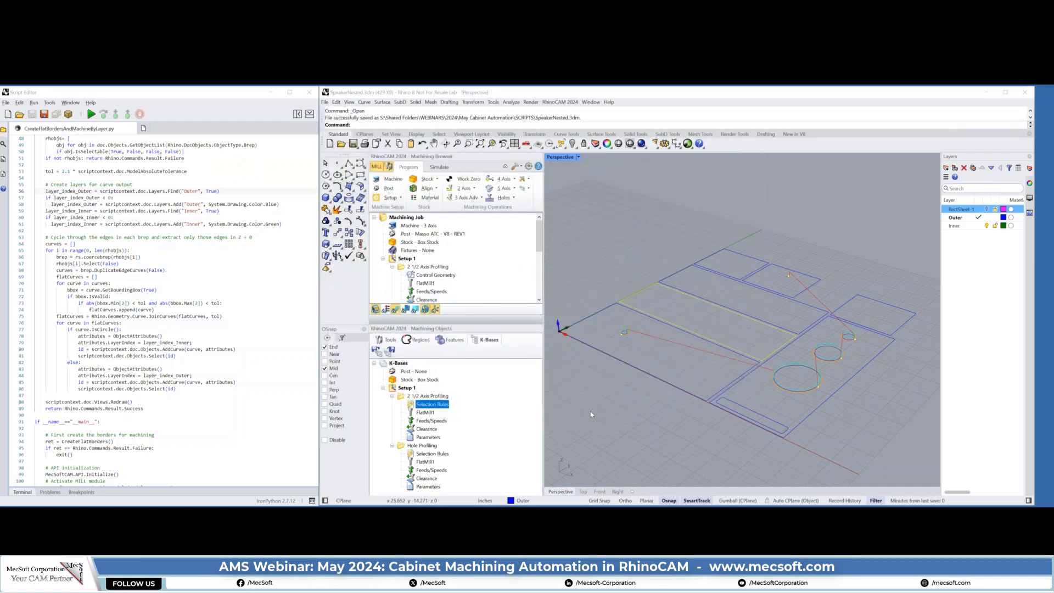